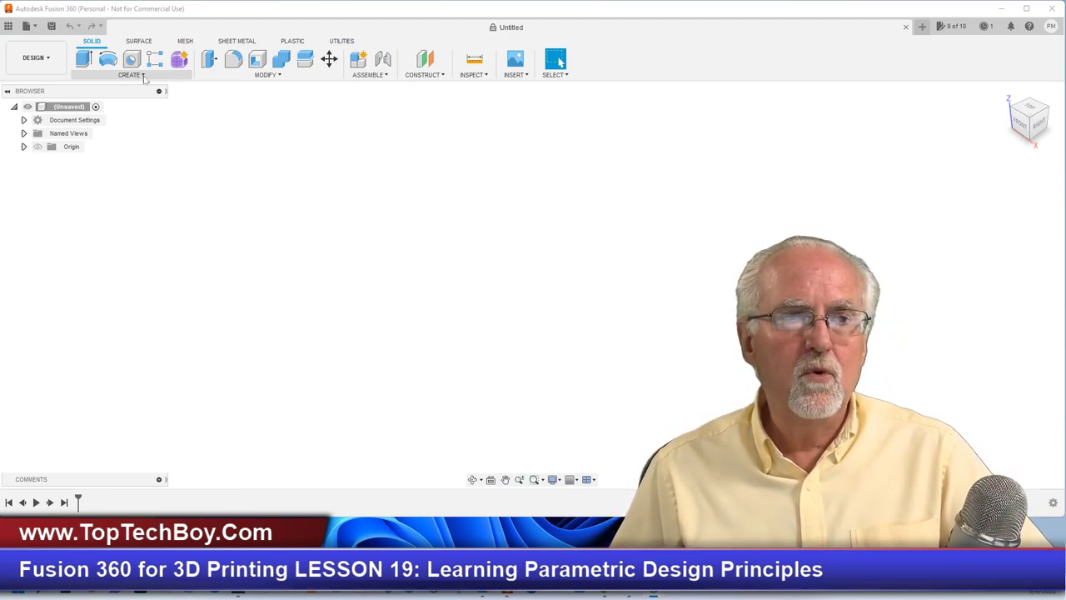
- Create a new sketch on the horizontal XY origin plane
{"action": "left_click", "coordinate": [143, 77]}
{"action": "left_click", "coordinate": [130, 99]}
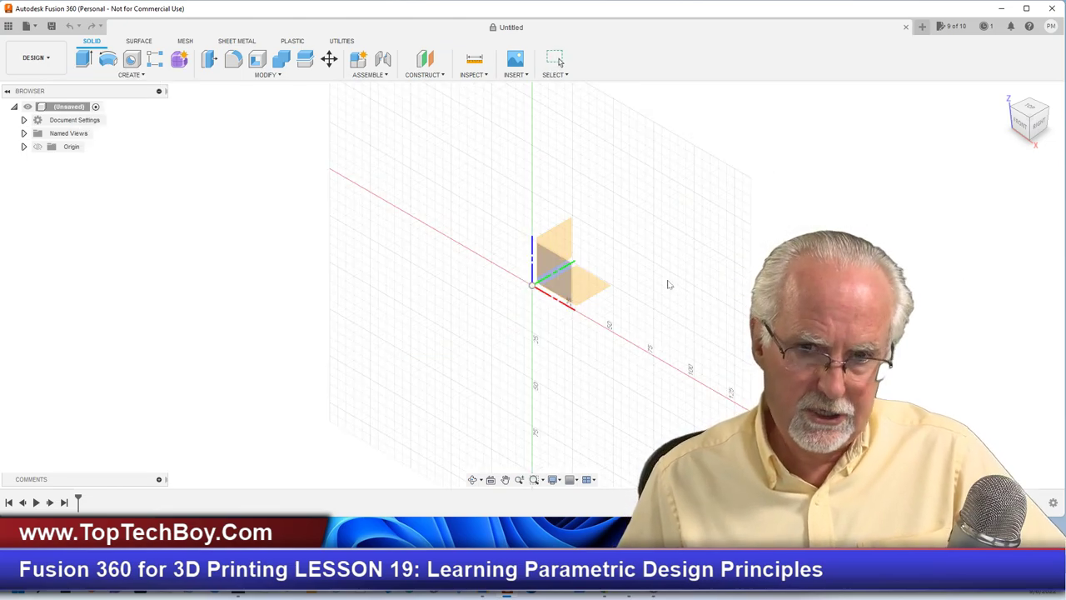
{"action": "left_click", "coordinate": [586, 287]}
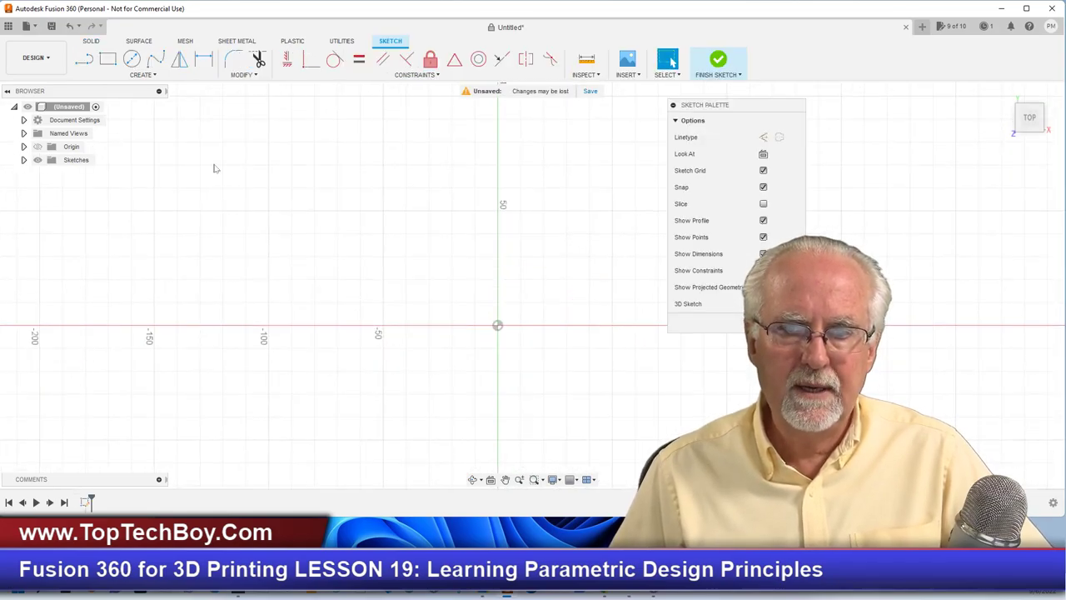
{"action": "scroll", "coordinate": [214, 168], "scroll_direction": "down", "scroll_amount": 3}
{"action": "scroll", "coordinate": [517, 321], "scroll_direction": "up", "scroll_amount": 3}
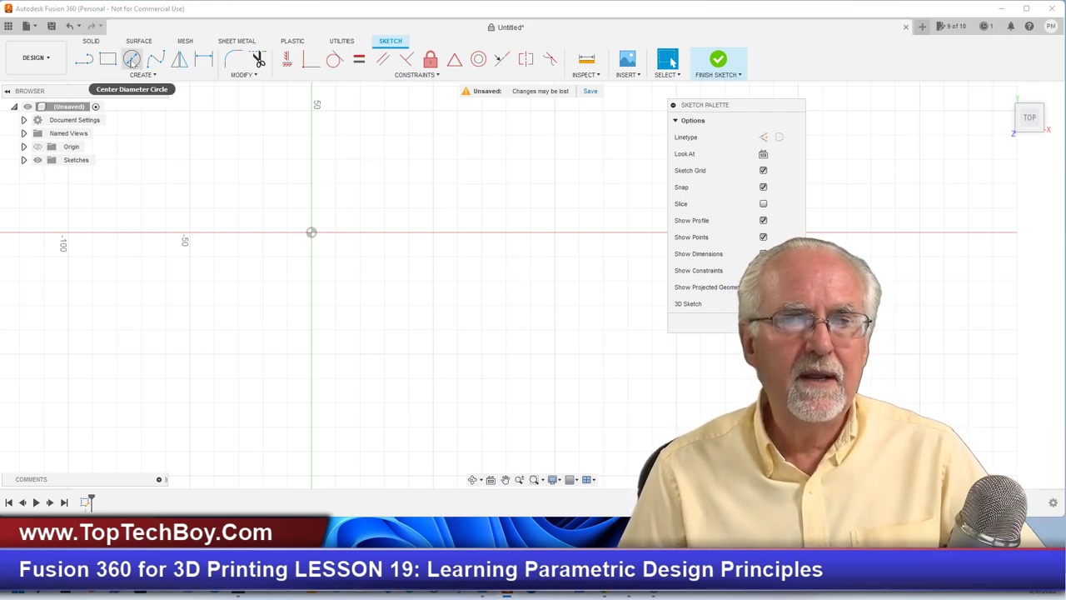
- Draw a center-diameter circle of 25 mm at the sketch origin
{"action": "left_click", "coordinate": [132, 59]}
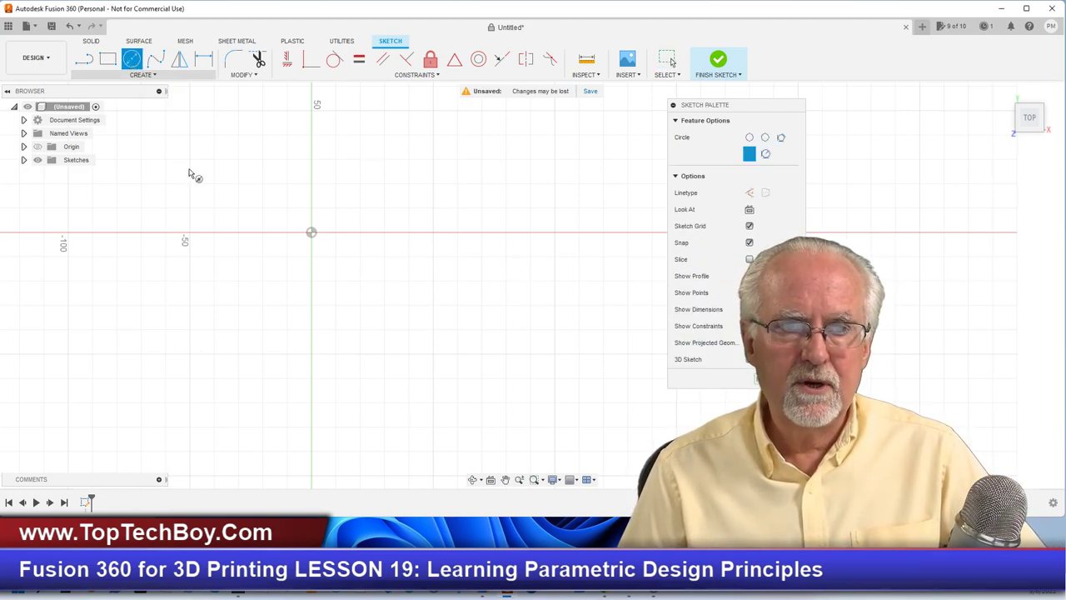
{"action": "left_click", "coordinate": [311, 233]}
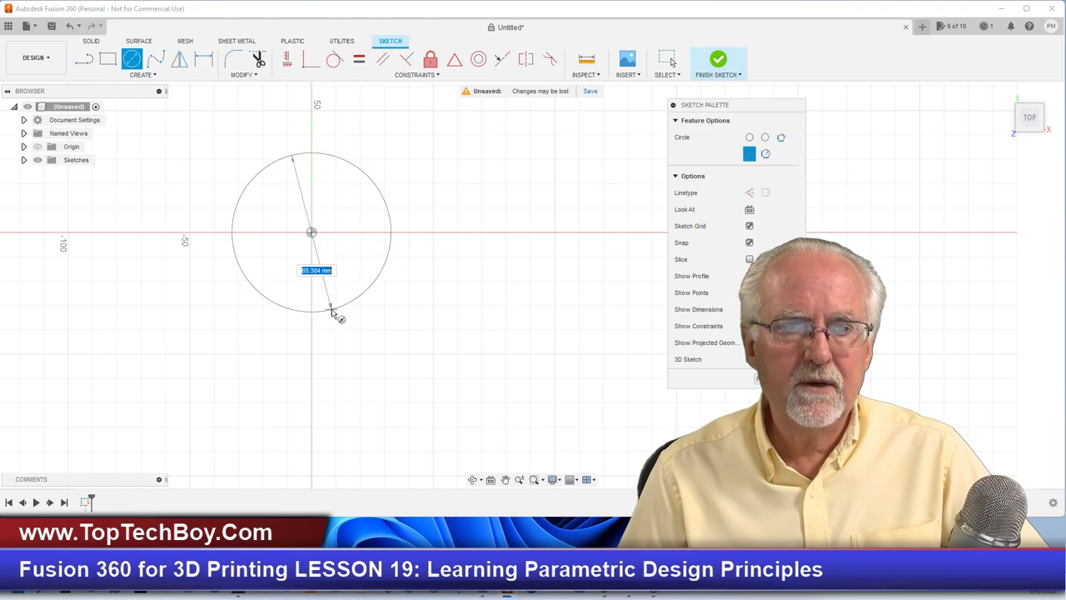
{"action": "type", "text": "25"}
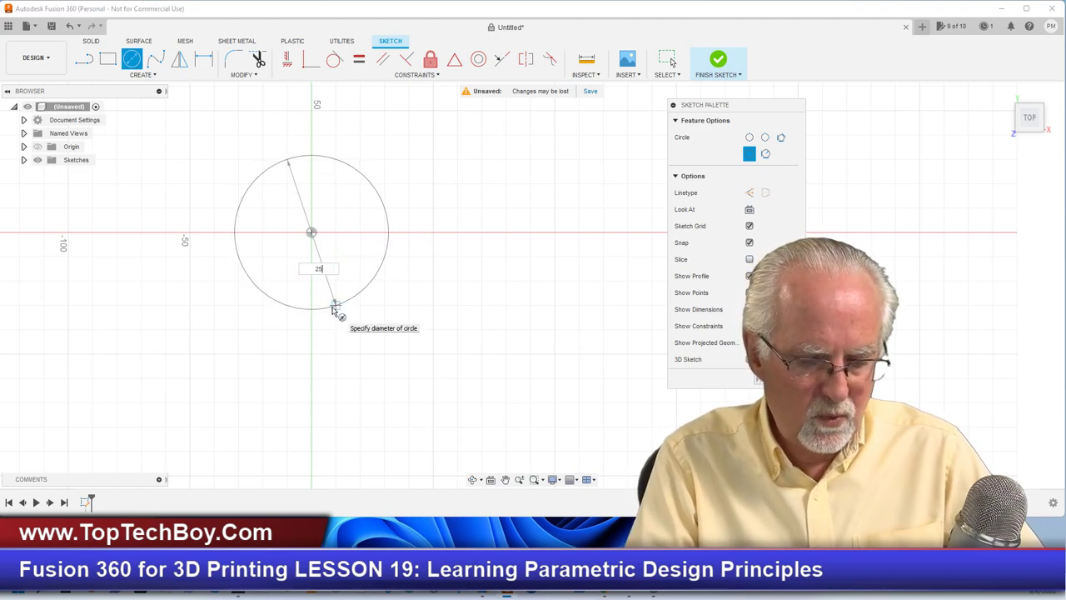
{"action": "key", "text": "Return"}
{"action": "key", "text": "Escape"}
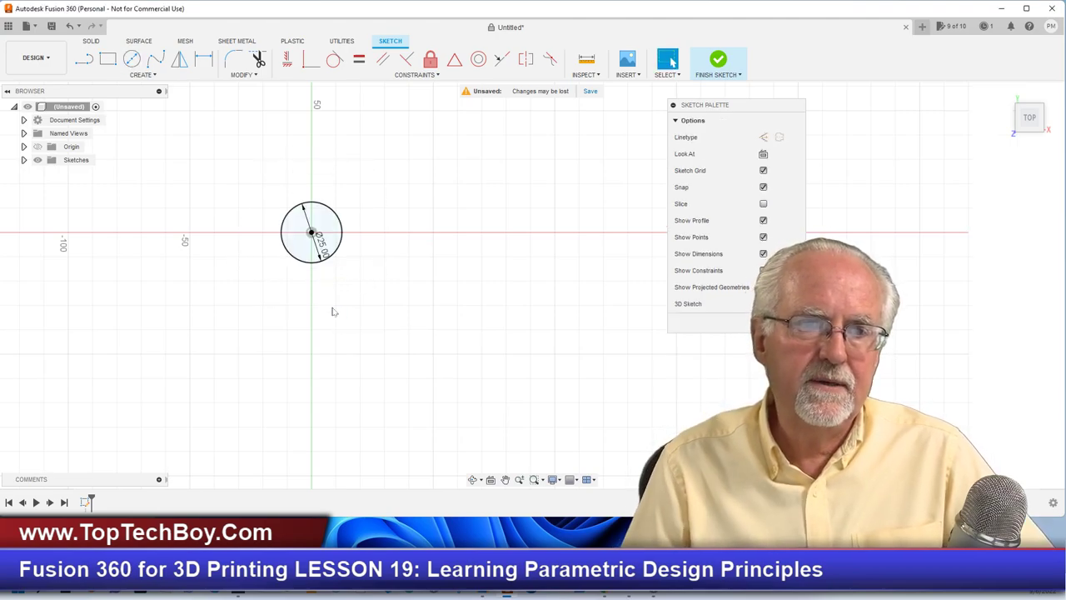
- Draw a 50 by 50 mm center rectangle from the origin around the circle and finish the sketch
{"action": "left_click", "coordinate": [24, 160]}
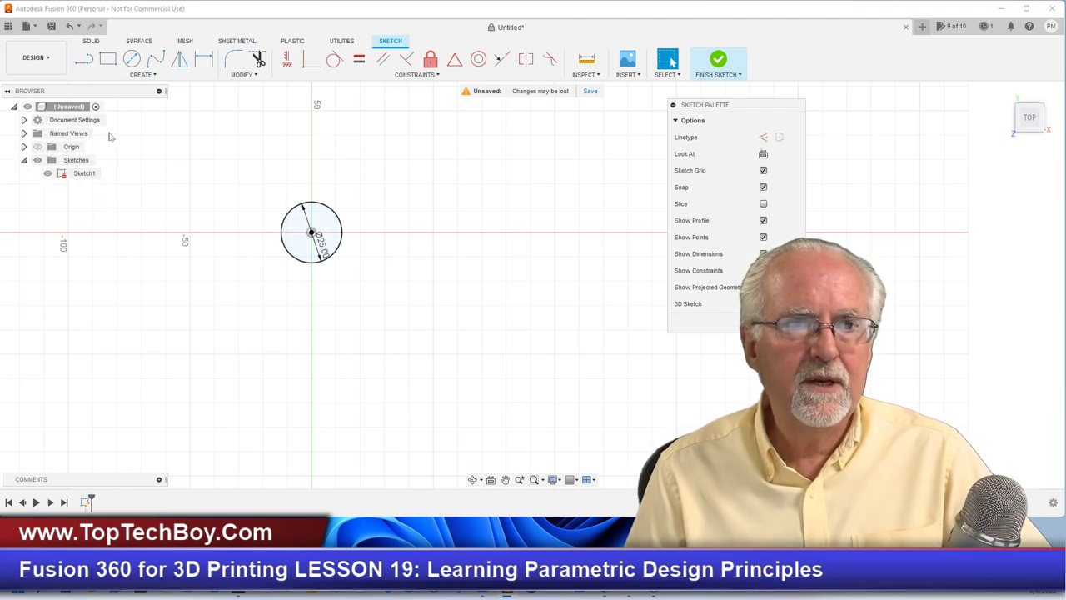
{"action": "left_click", "coordinate": [109, 65]}
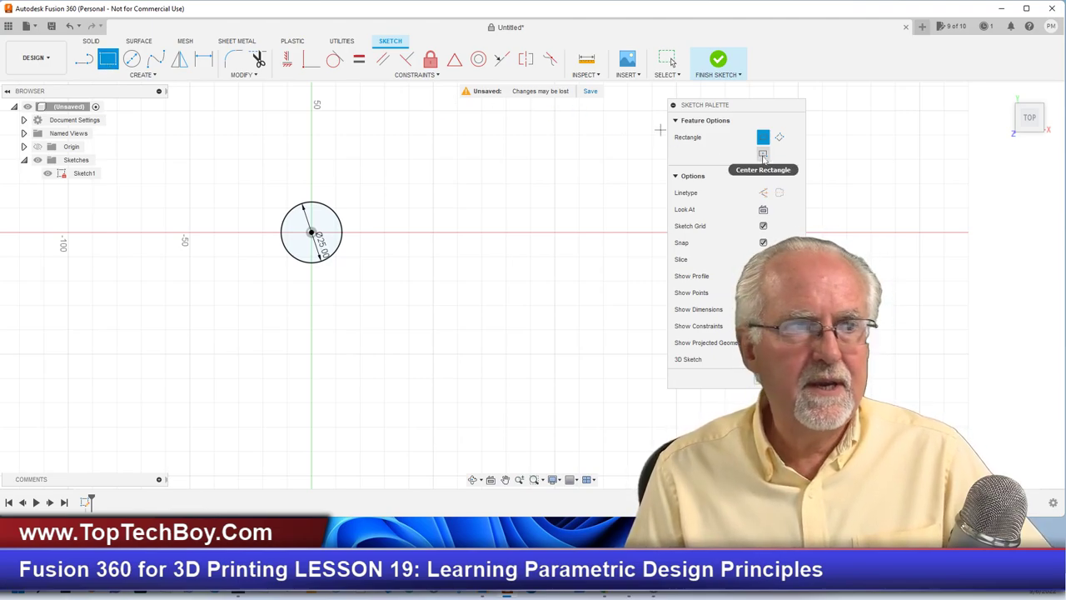
{"action": "left_click_drag", "start_coordinate": [733, 106], "coordinate": [605, 85]}
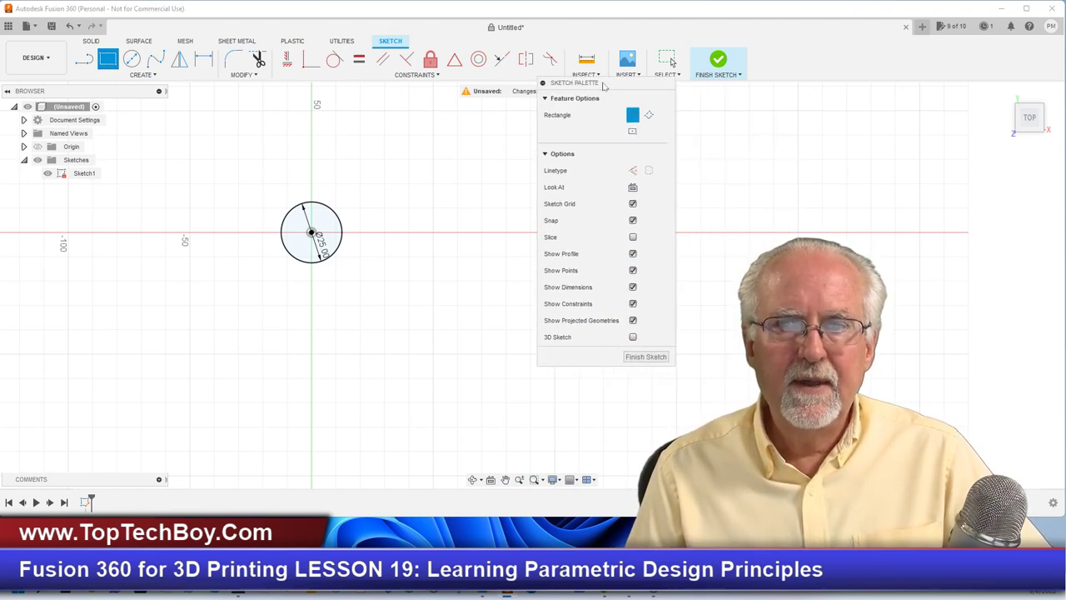
{"action": "left_click", "coordinate": [633, 134]}
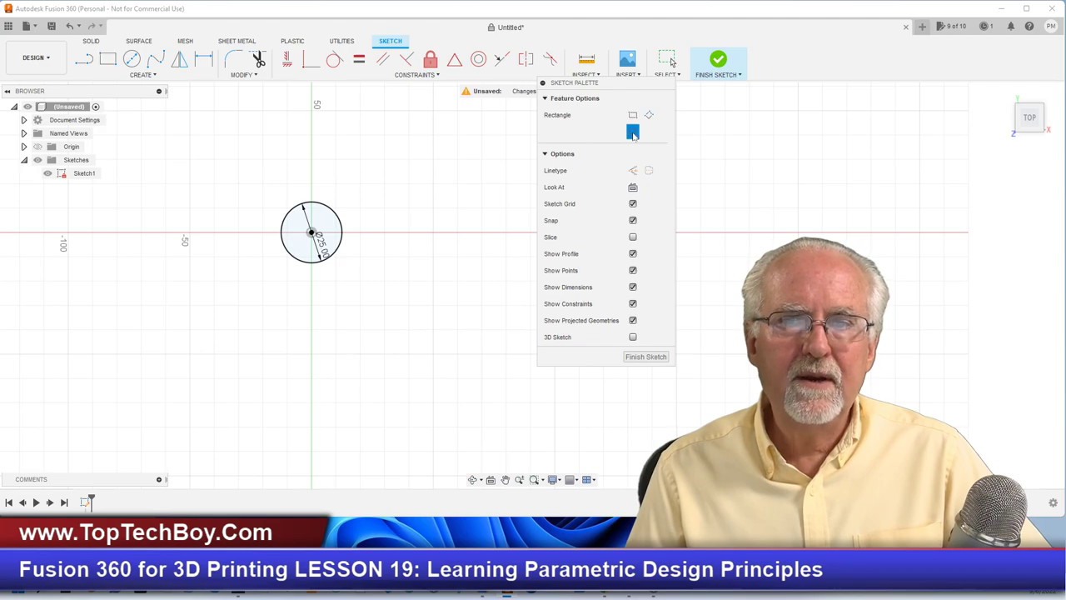
{"action": "left_click", "coordinate": [312, 233]}
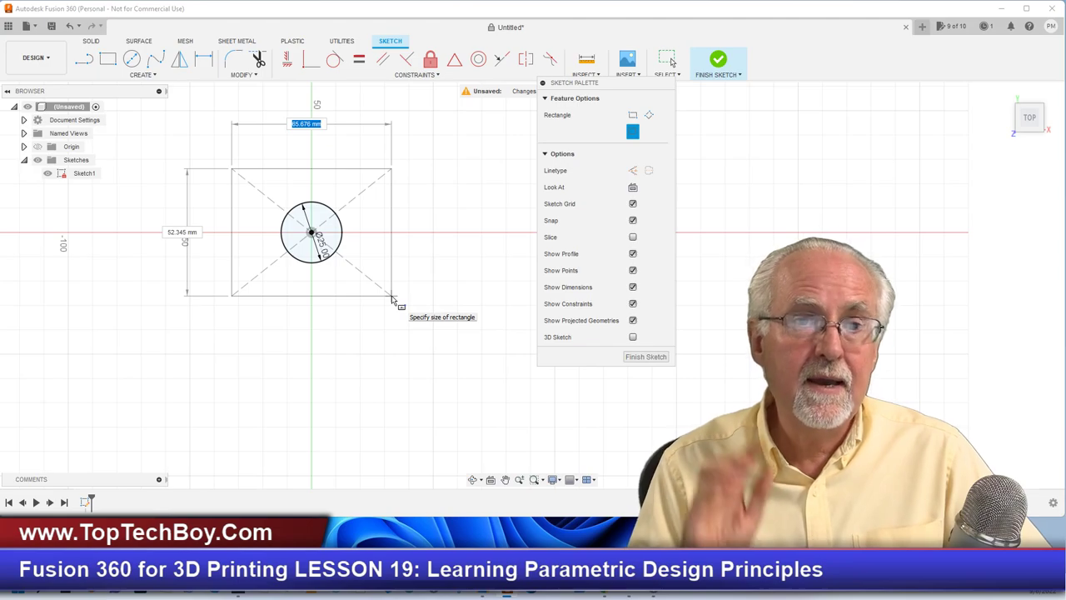
{"action": "type", "text": "50"}
{"action": "key", "text": "Tab"}
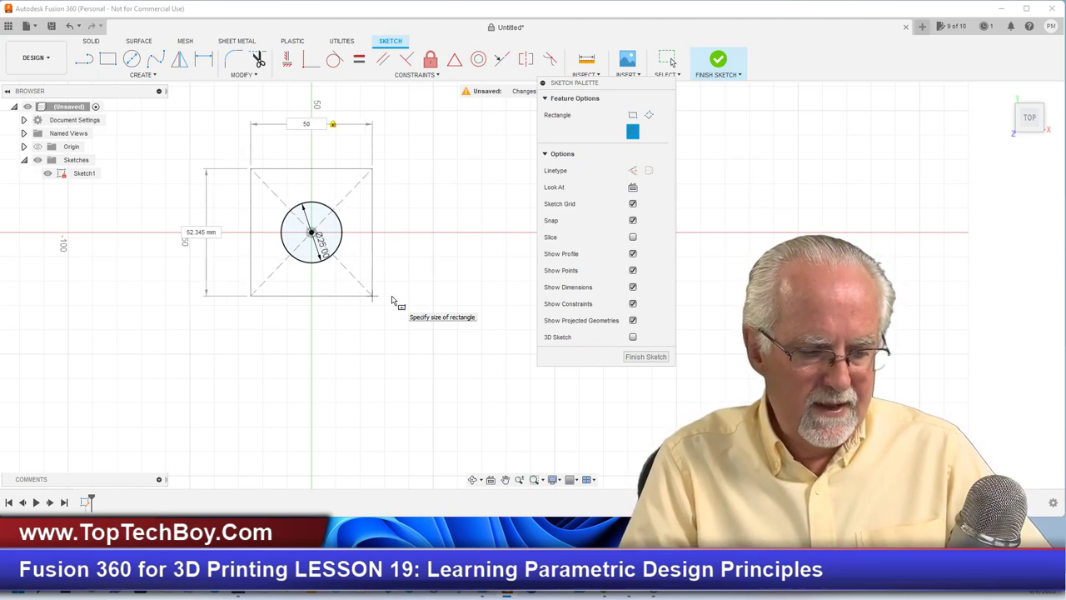
{"action": "key", "text": "Tab"}
{"action": "type", "text": "50"}
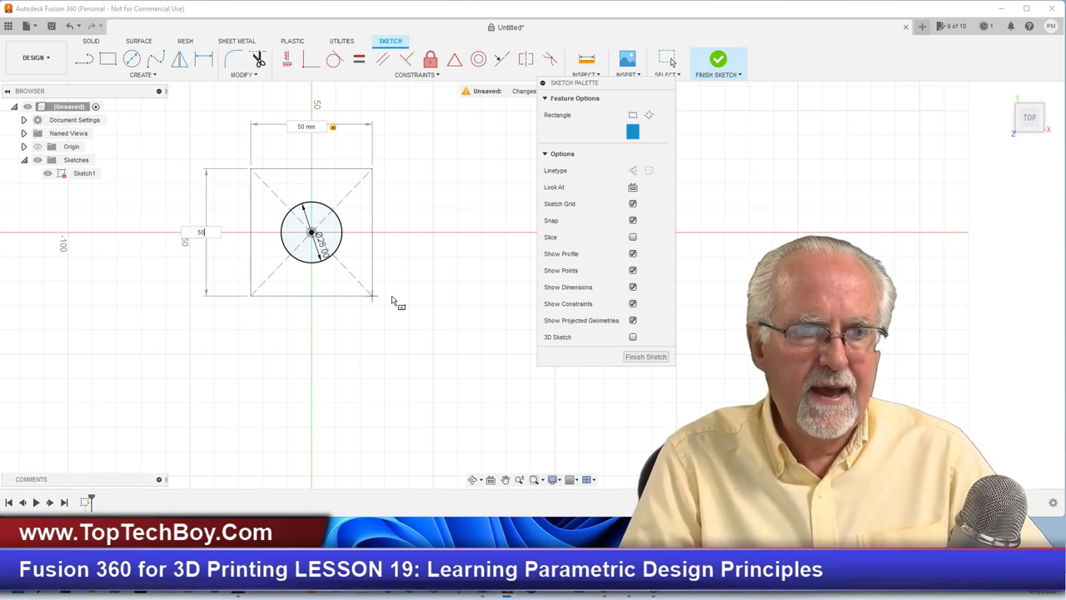
{"action": "key", "text": "Tab"}
{"action": "key", "text": "Return"}
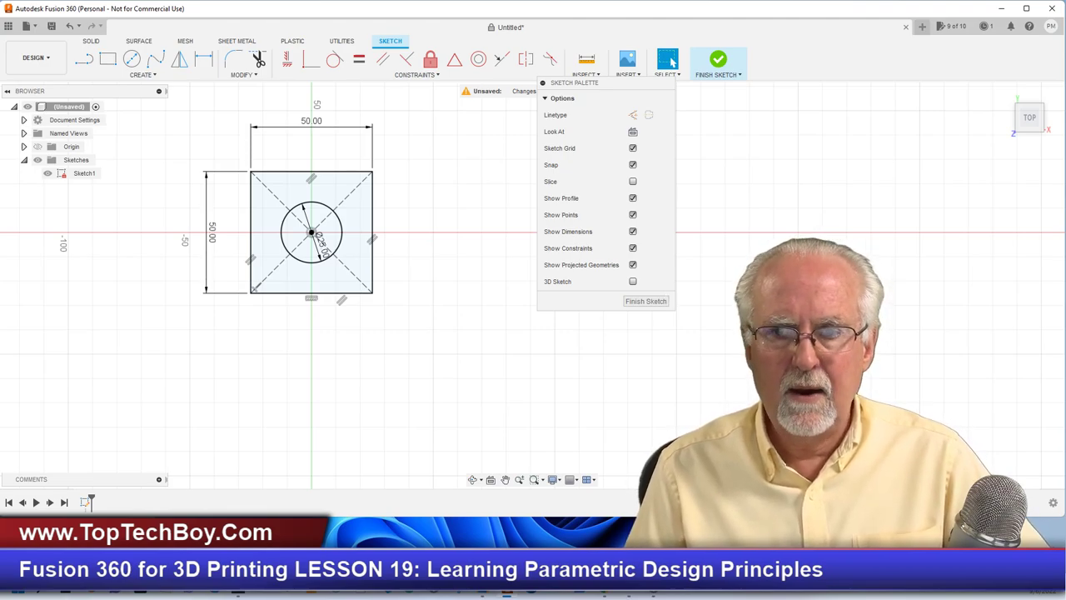
{"action": "left_click", "coordinate": [646, 301]}
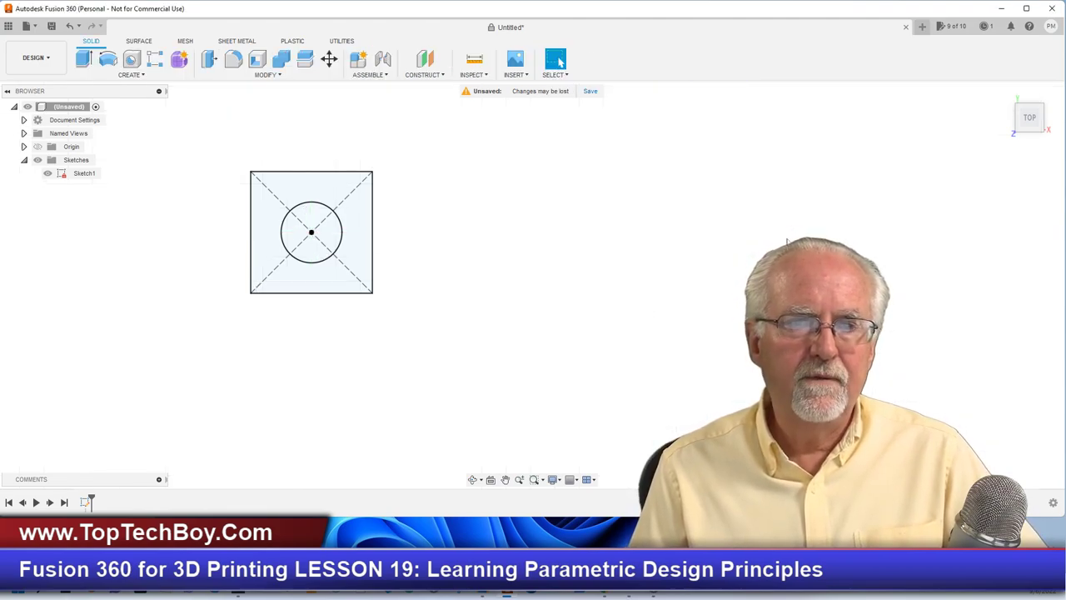
- Extrude the circular profile 50 mm upward as a new body
{"action": "left_click", "coordinate": [1005, 92]}
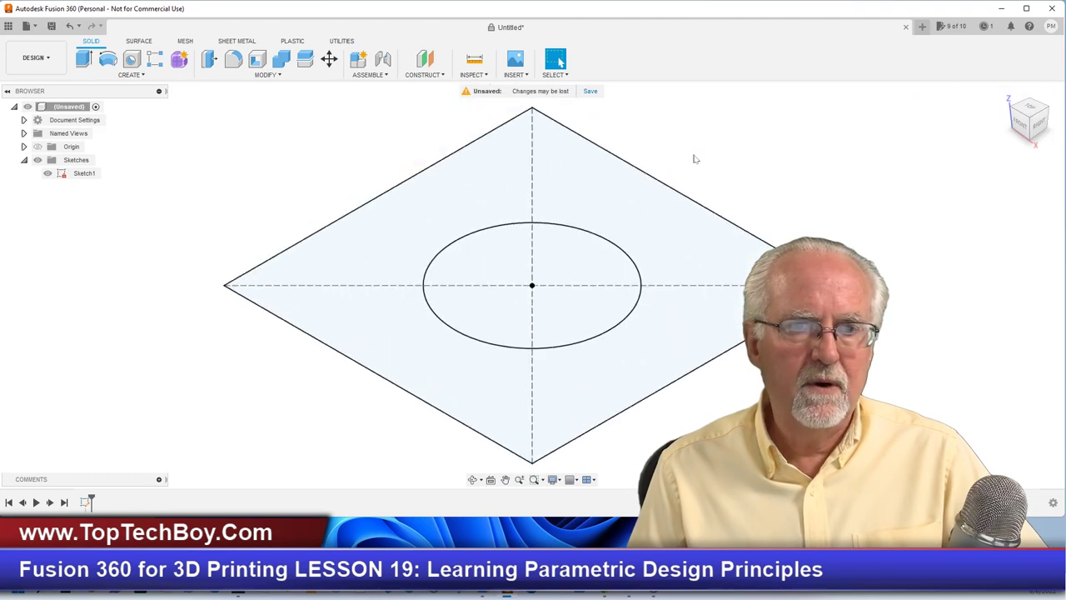
{"action": "scroll", "coordinate": [221, 208], "scroll_direction": "down", "scroll_amount": 3}
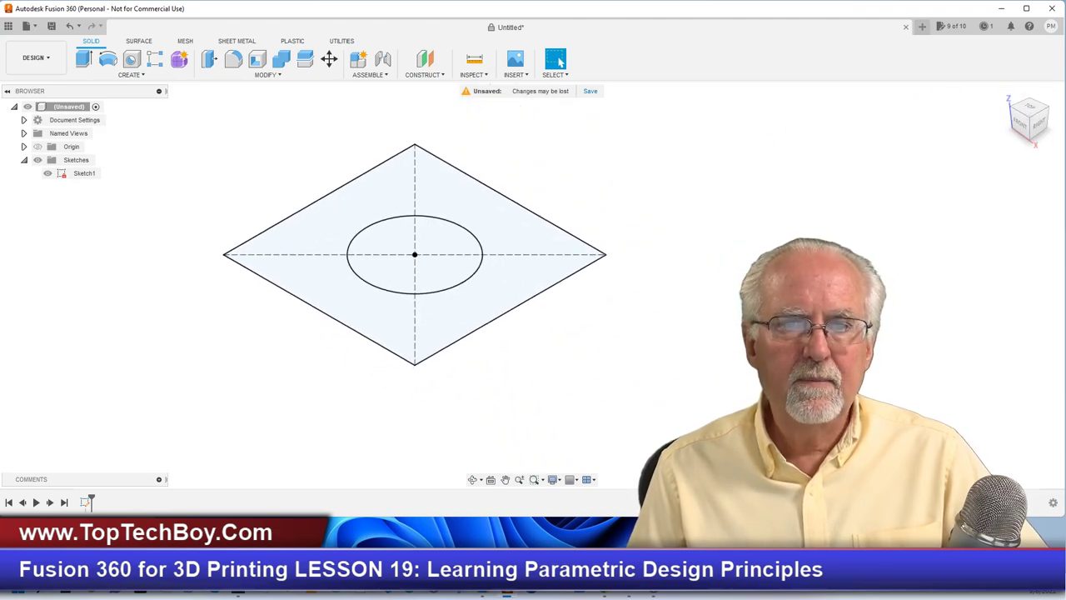
{"action": "scroll", "coordinate": [722, 243], "scroll_direction": "up", "scroll_amount": 2}
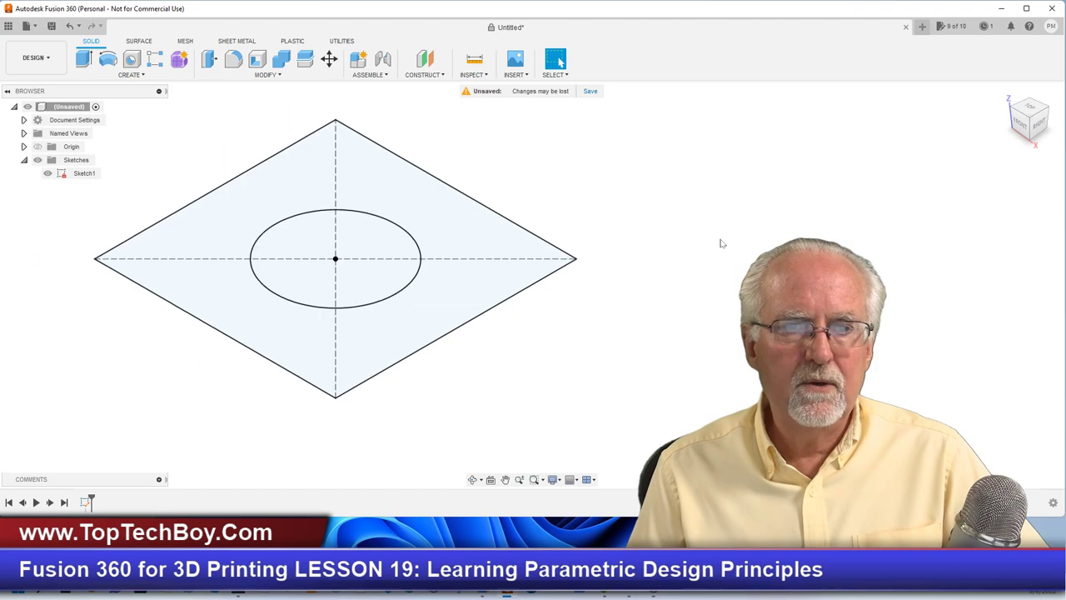
{"action": "left_click", "coordinate": [84, 59]}
{"action": "left_click", "coordinate": [318, 243]}
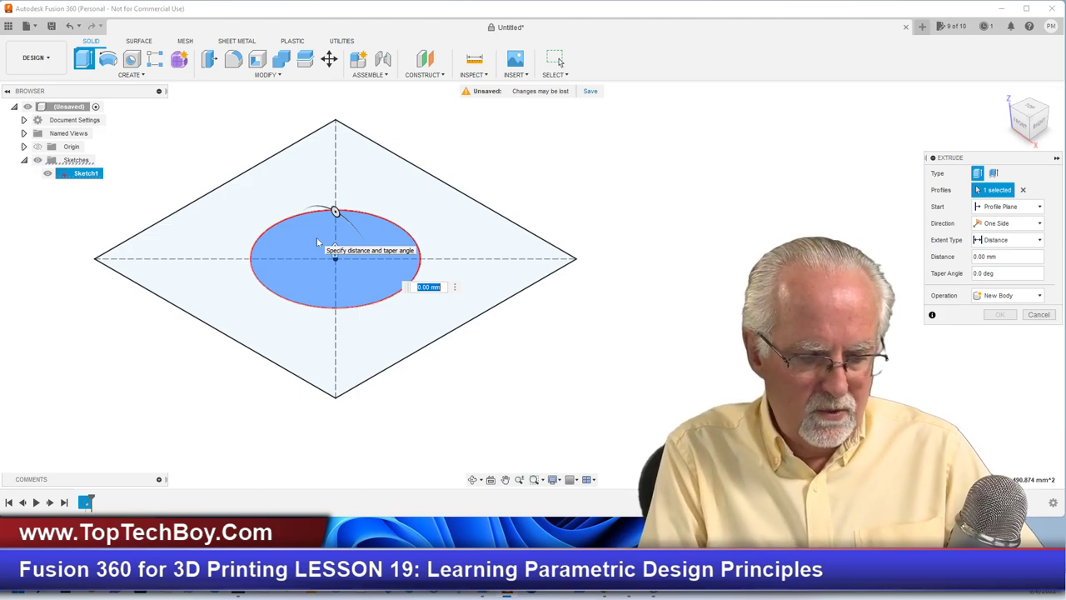
{"action": "type", "text": "50"}
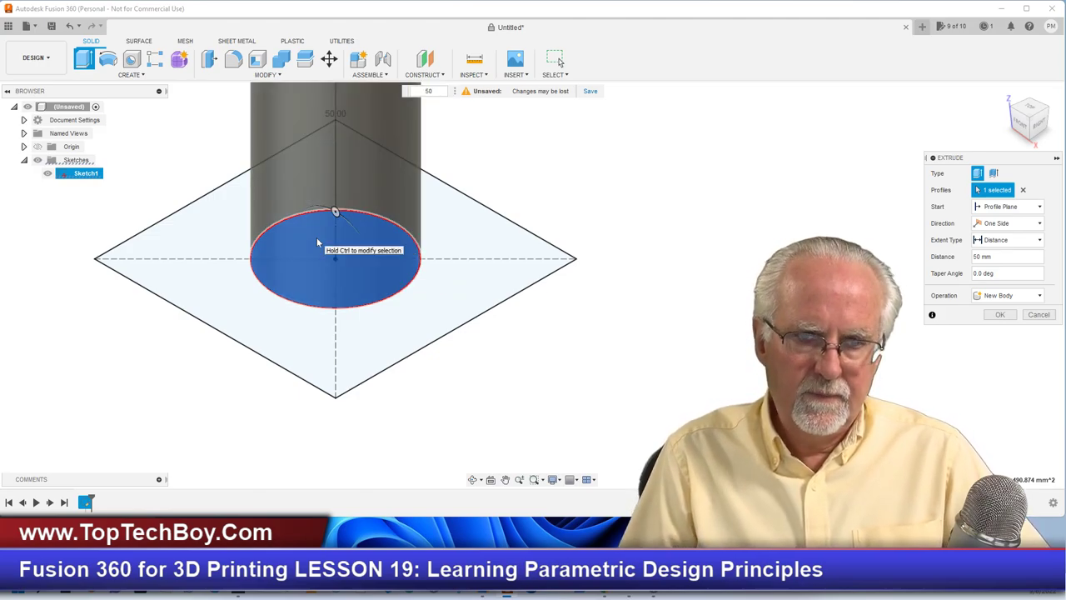
{"action": "key", "text": "Return"}
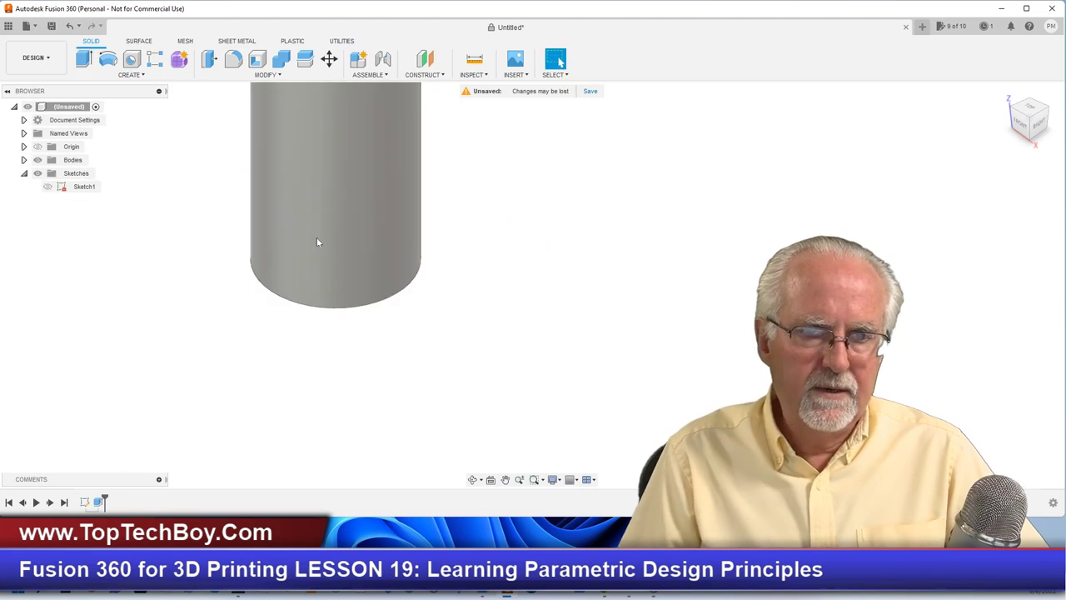
- Show the first sketch again and extrude the square profile around the circle 25 mm, joined to the cylinder
{"action": "left_click", "coordinate": [48, 186]}
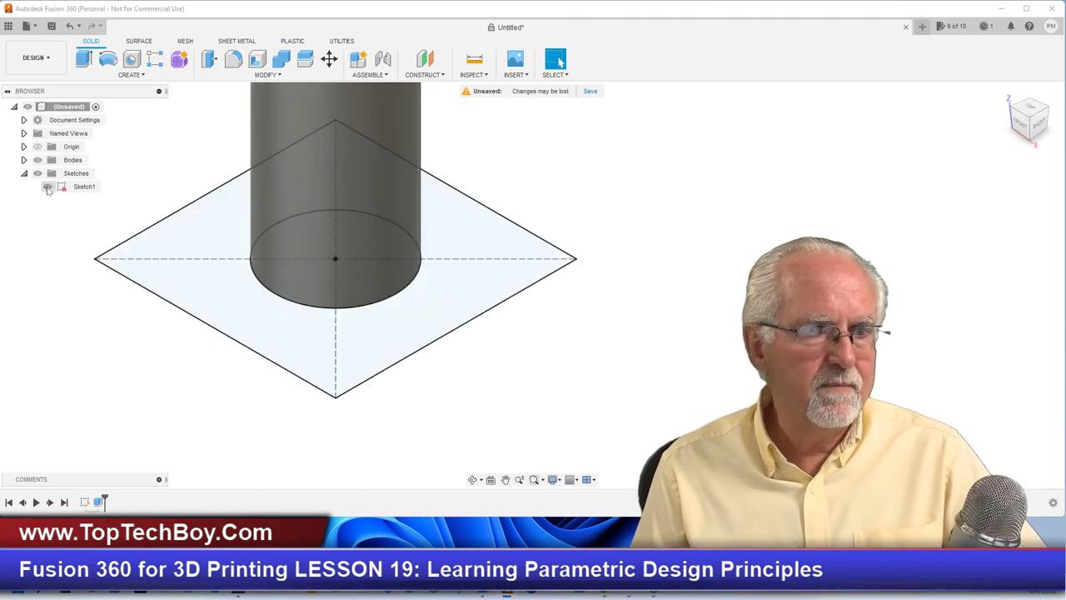
{"action": "left_click", "coordinate": [198, 242]}
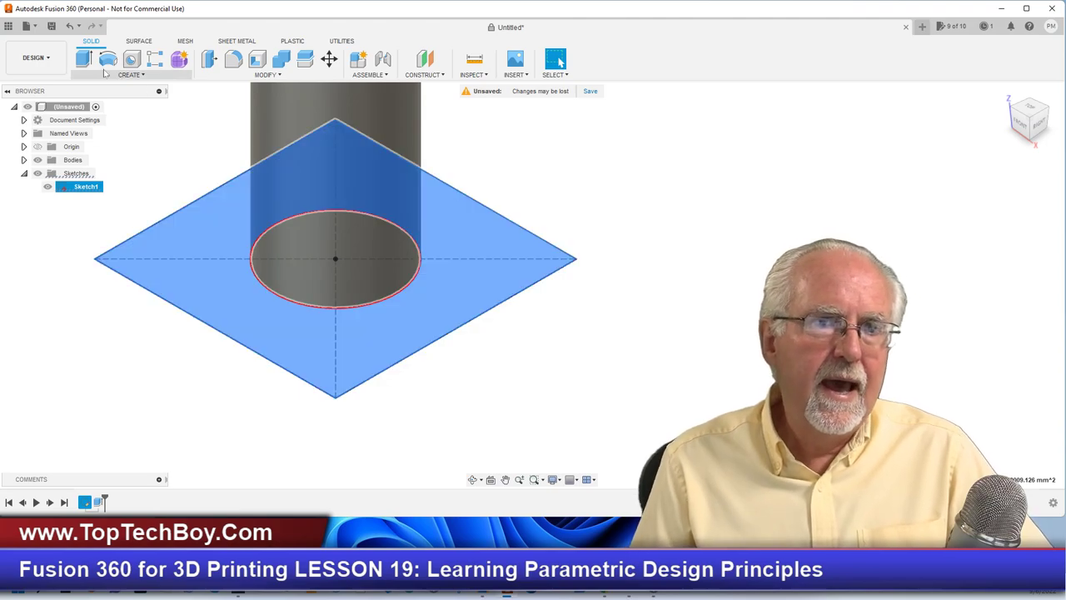
{"action": "left_click", "coordinate": [82, 65]}
{"action": "type", "text": "25"}
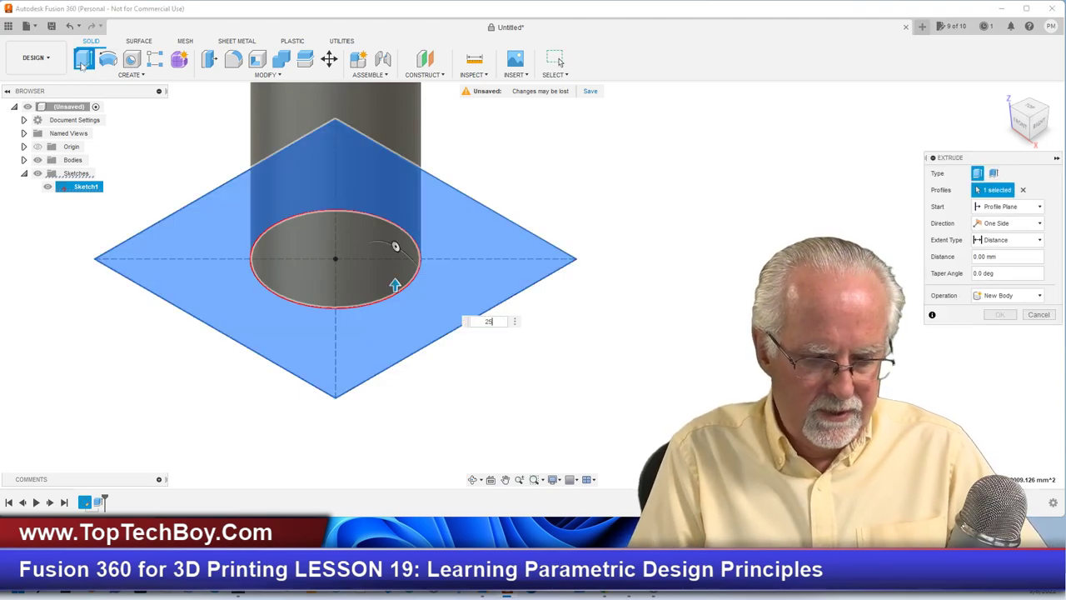
{"action": "type", "text": "/"}
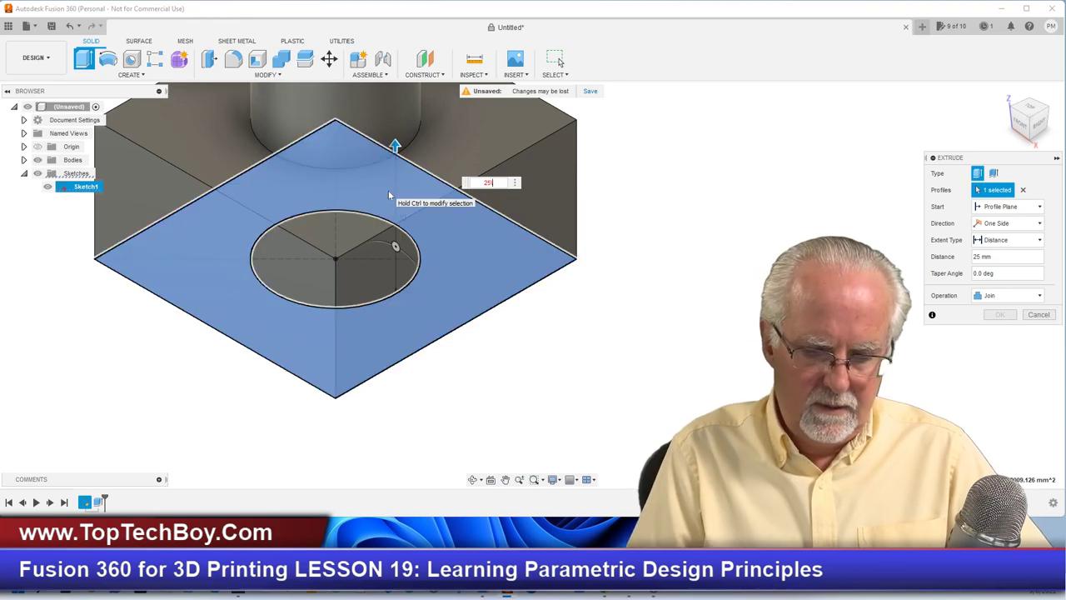
{"action": "key", "text": "BackSpace"}
{"action": "key", "text": "Return"}
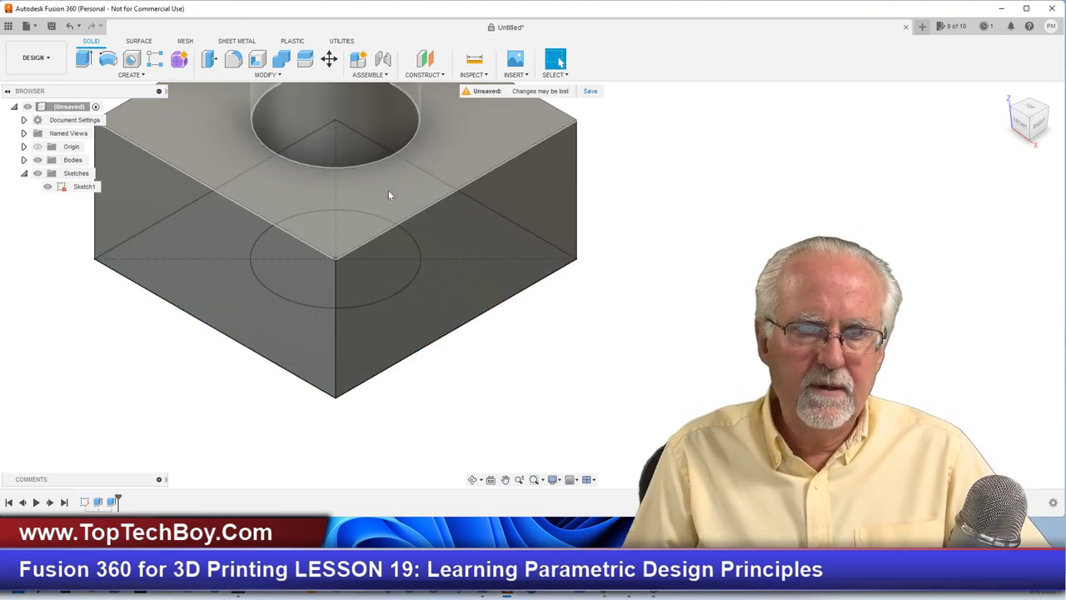
- Hide the bodies and create a second sketch on the horizontal XY origin plane
{"action": "scroll", "coordinate": [516, 235], "scroll_direction": "down", "scroll_amount": 5}
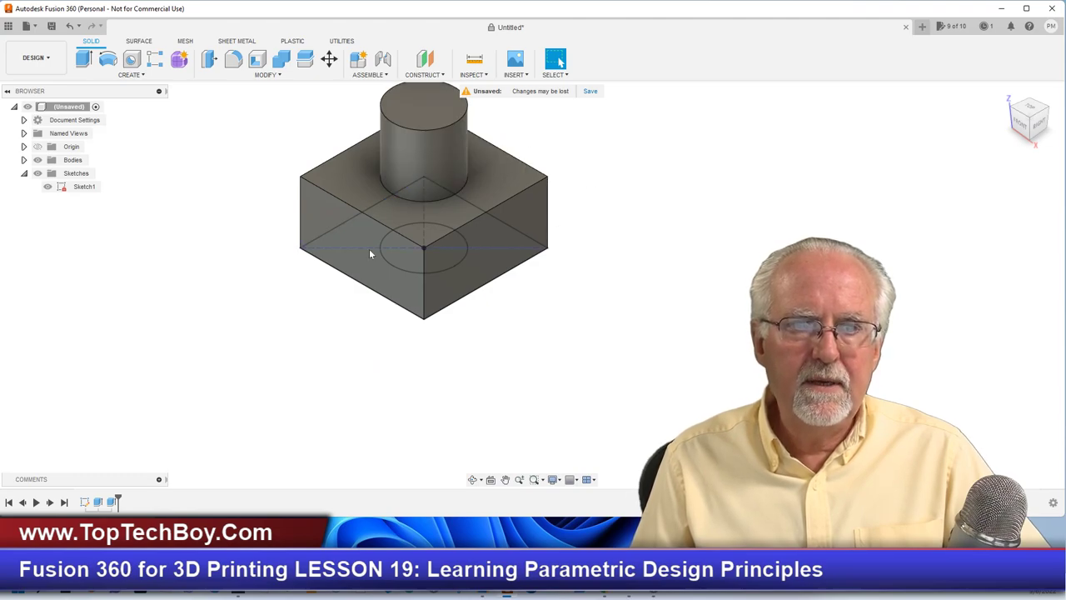
{"action": "scroll", "coordinate": [619, 185], "scroll_direction": "down", "scroll_amount": 3}
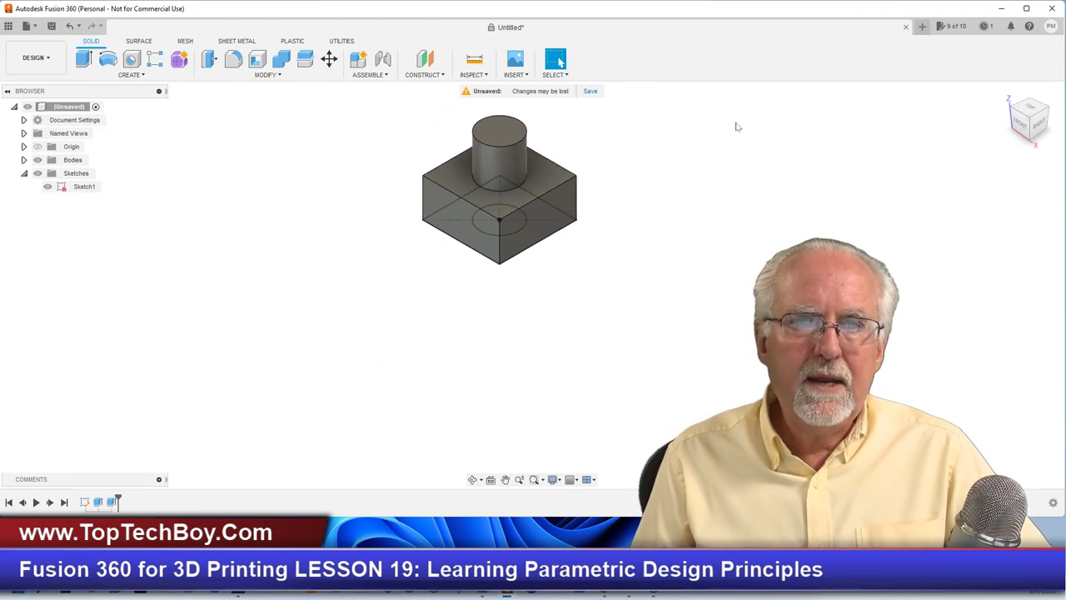
{"action": "scroll", "coordinate": [734, 125], "scroll_direction": "up", "scroll_amount": 5}
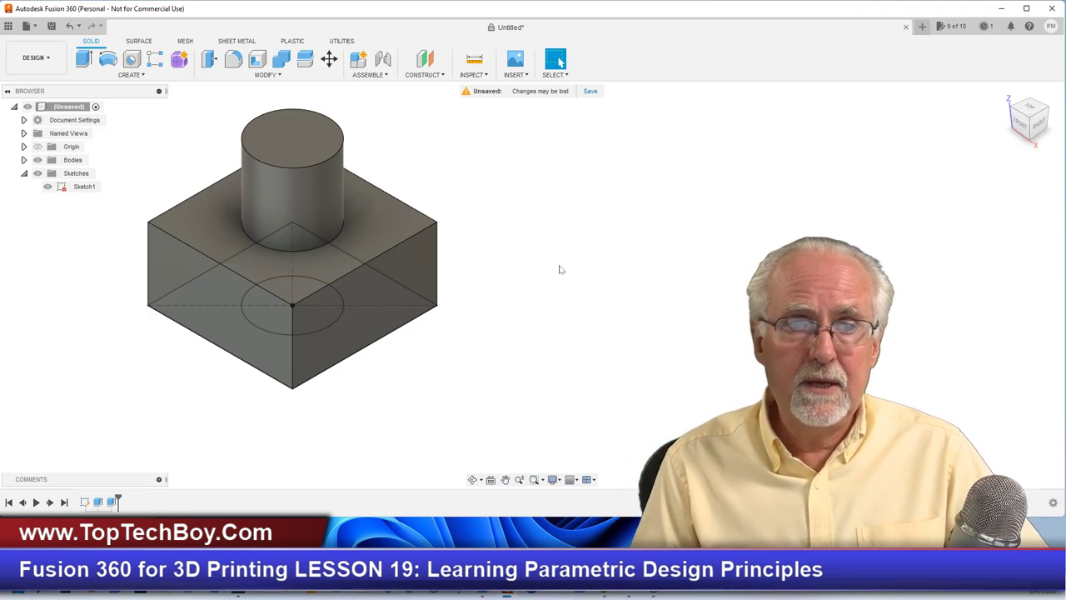
{"action": "left_click", "coordinate": [130, 74]}
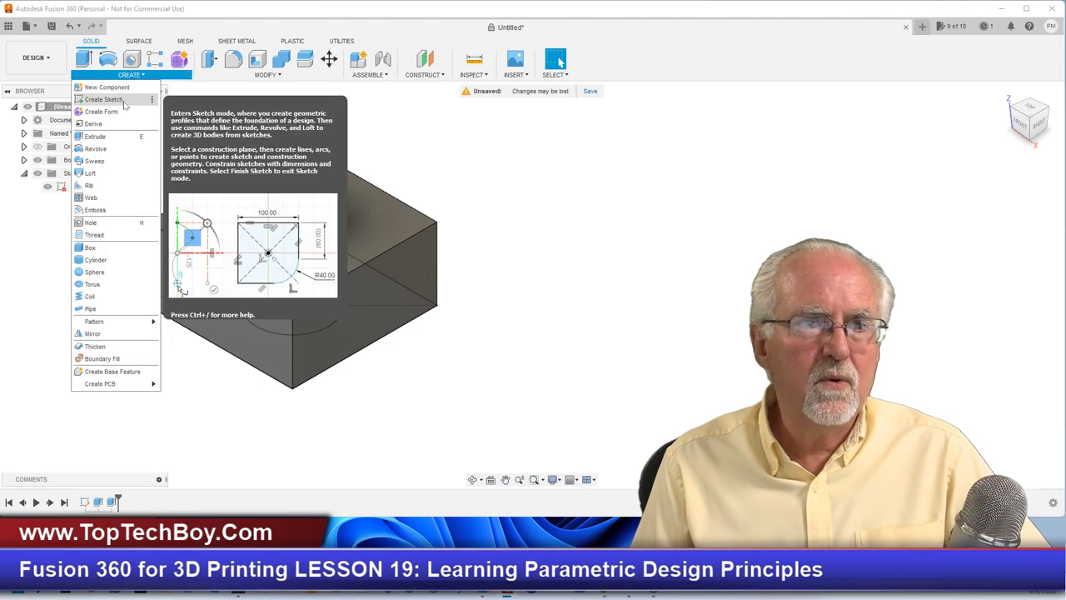
{"action": "left_click", "coordinate": [125, 101]}
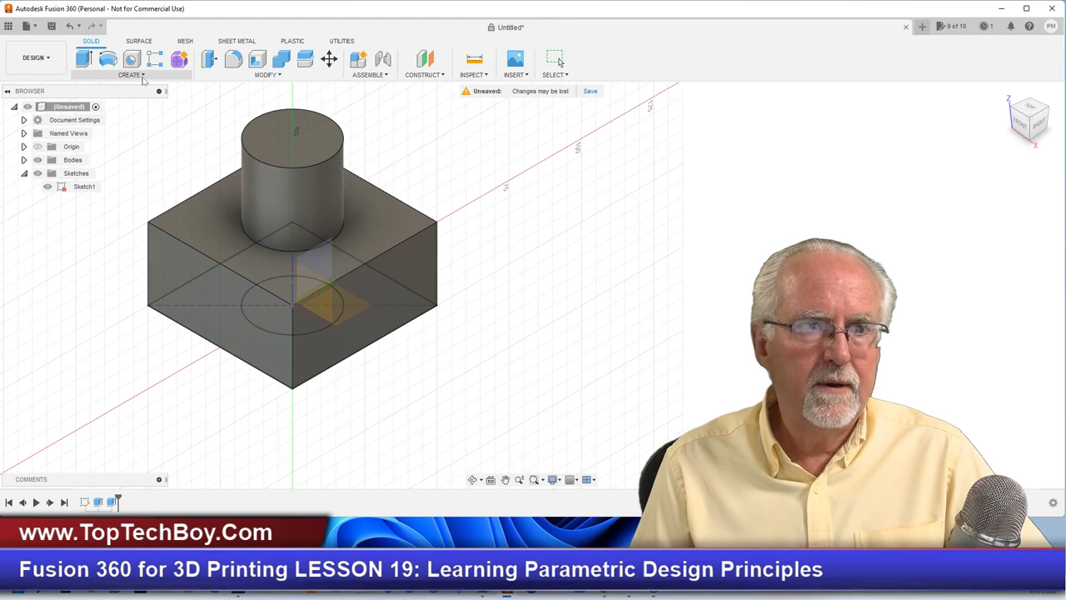
{"action": "left_click", "coordinate": [141, 74]}
{"action": "left_click", "coordinate": [140, 103]}
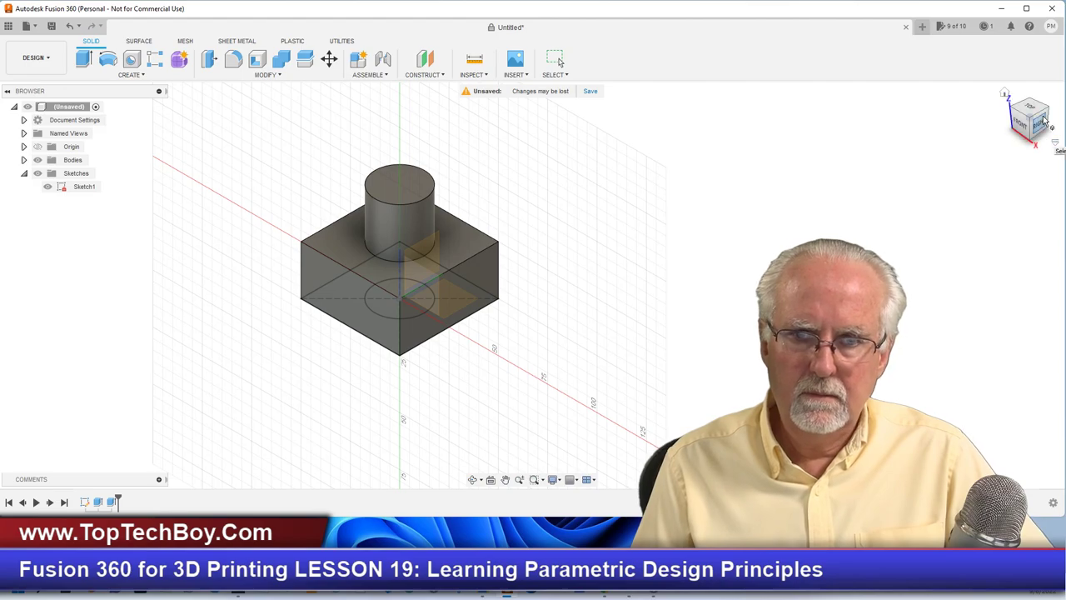
{"action": "scroll", "coordinate": [831, 171], "scroll_direction": "up", "scroll_amount": 2}
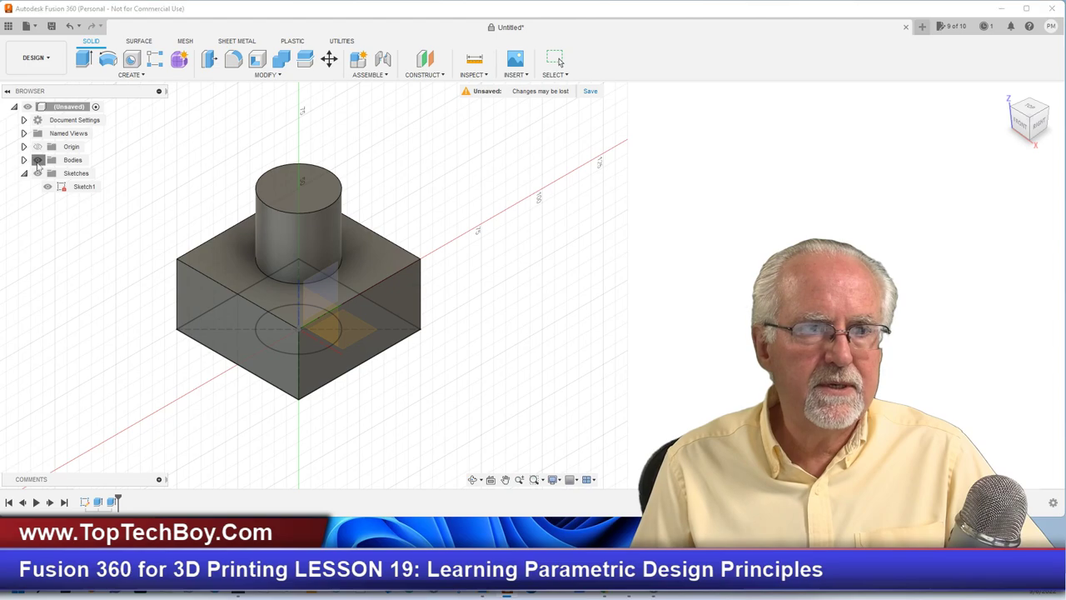
{"action": "left_click", "coordinate": [37, 159]}
{"action": "left_click", "coordinate": [354, 337]}
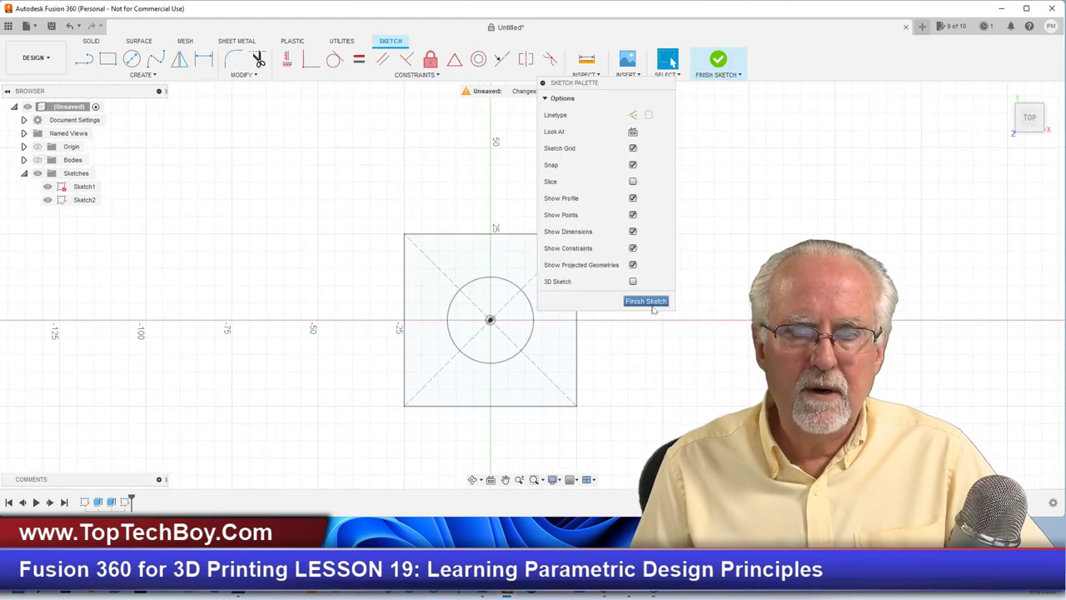
- Draw a 75 mm horizontal construction line from the origin along the positive X axis, past the square
{"action": "scroll", "coordinate": [205, 303], "scroll_direction": "down", "scroll_amount": 3}
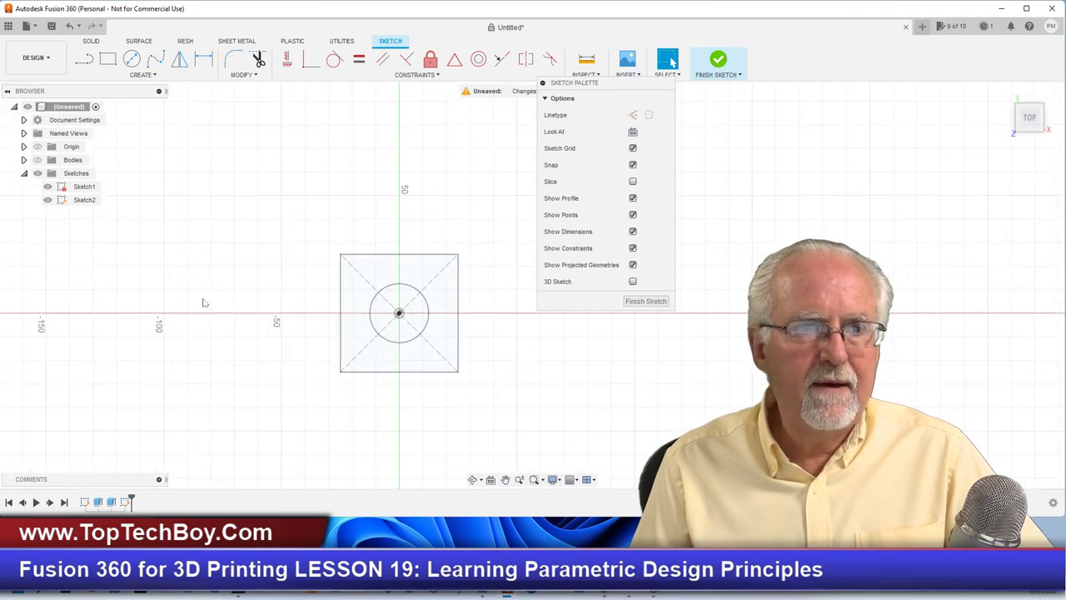
{"action": "scroll", "coordinate": [858, 322], "scroll_direction": "up", "scroll_amount": 2}
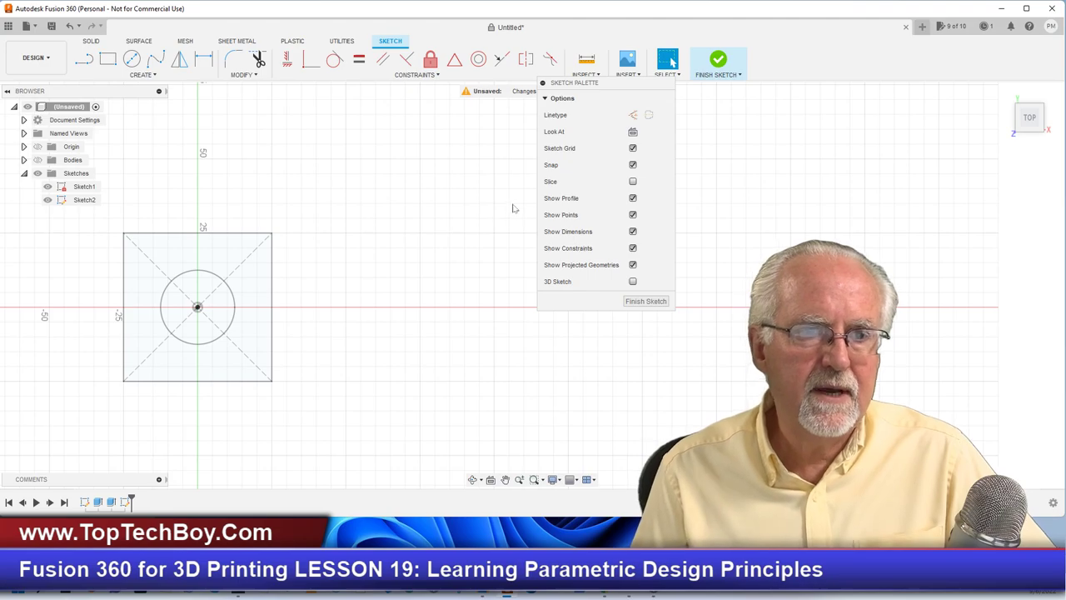
{"action": "left_click", "coordinate": [84, 60]}
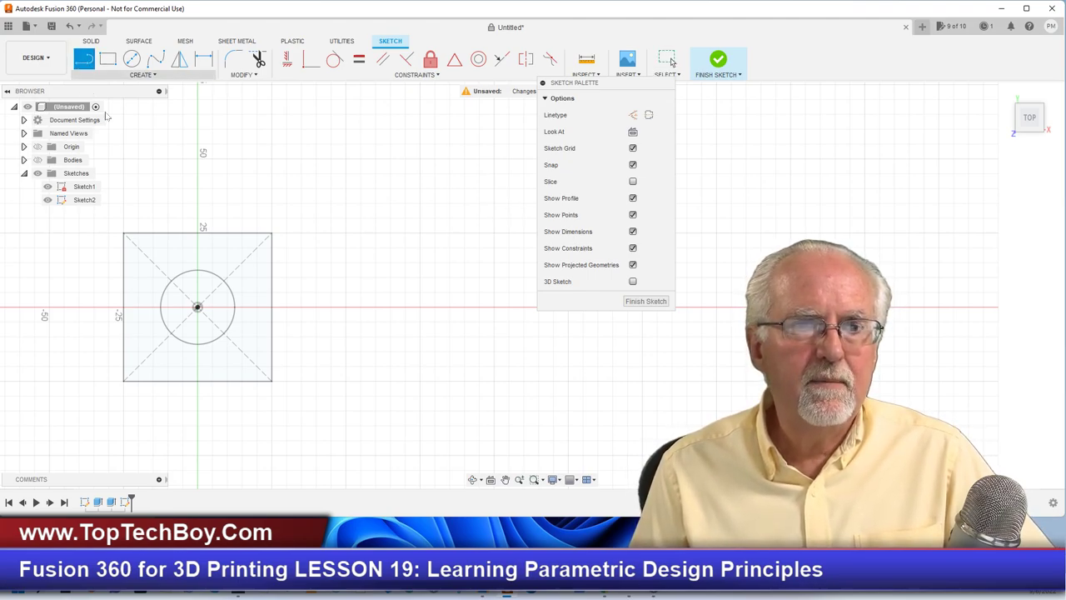
{"action": "left_click", "coordinate": [633, 115]}
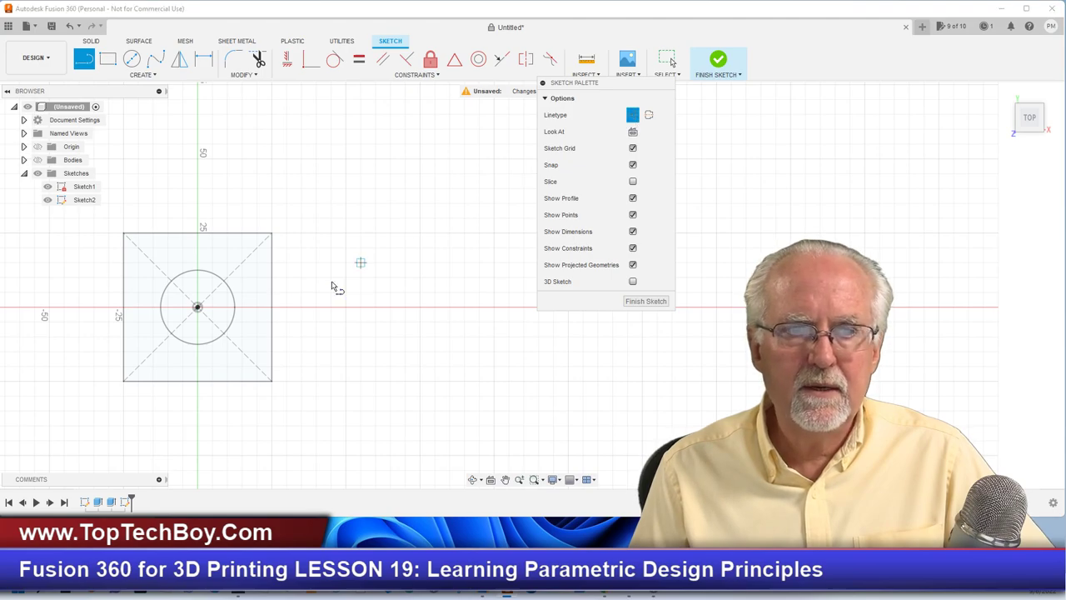
{"action": "left_click", "coordinate": [198, 308]}
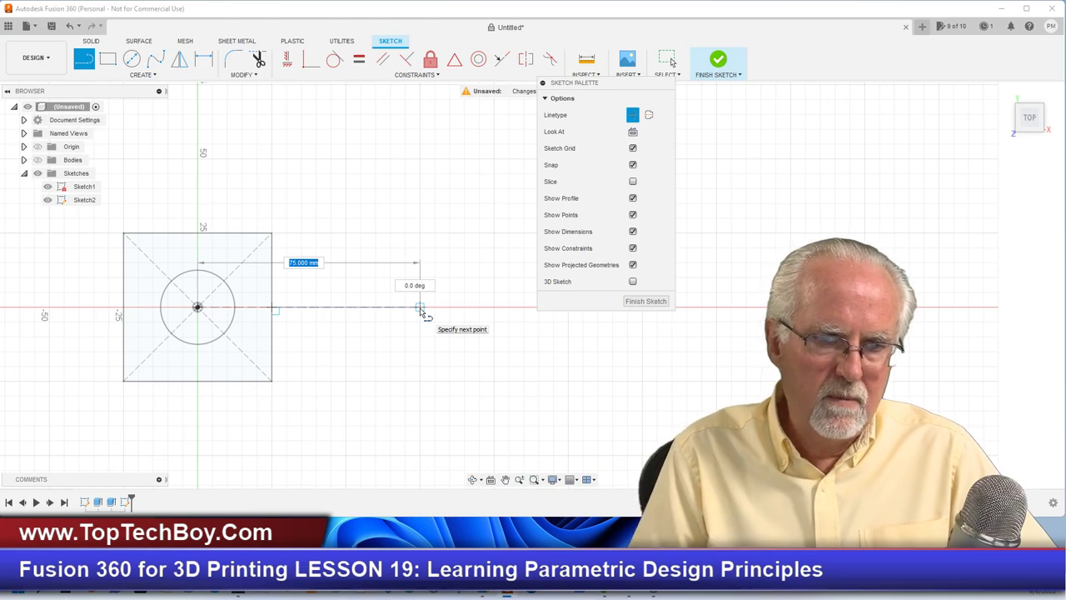
{"action": "type", "text": "75"}
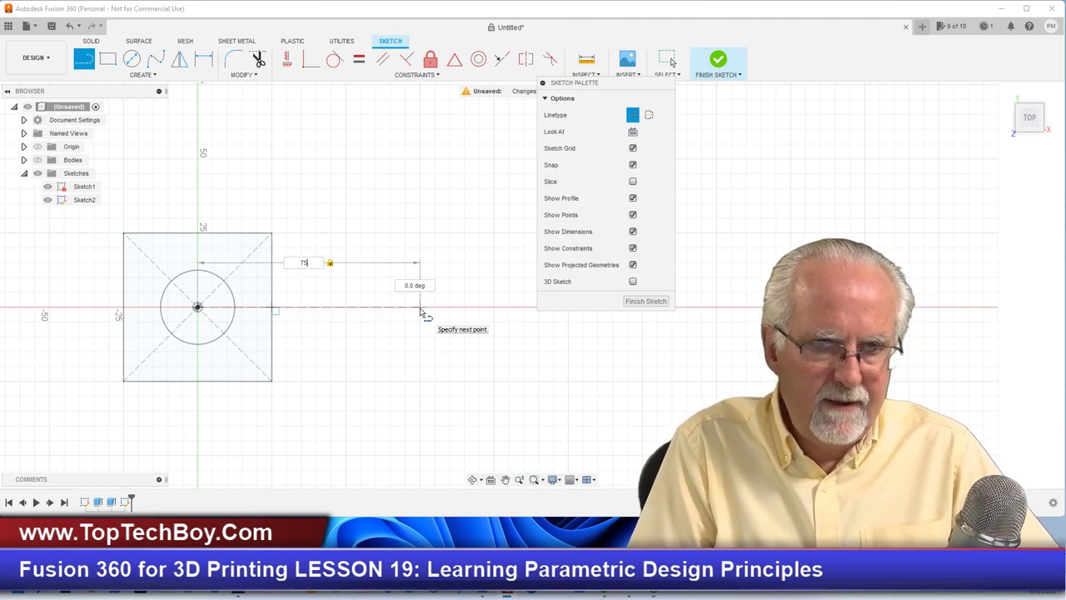
{"action": "key", "text": "Return"}
{"action": "key", "text": "Escape"}
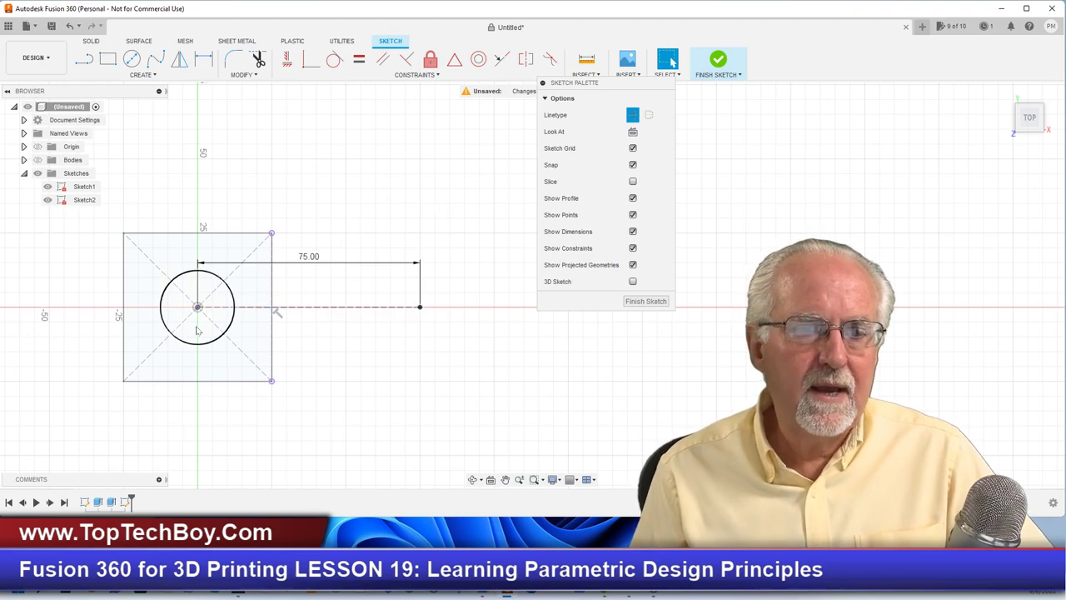
- Draw a 25 mm diameter circle with normal linetype, centered on the far end of the construction line
{"action": "left_click", "coordinate": [219, 275]}
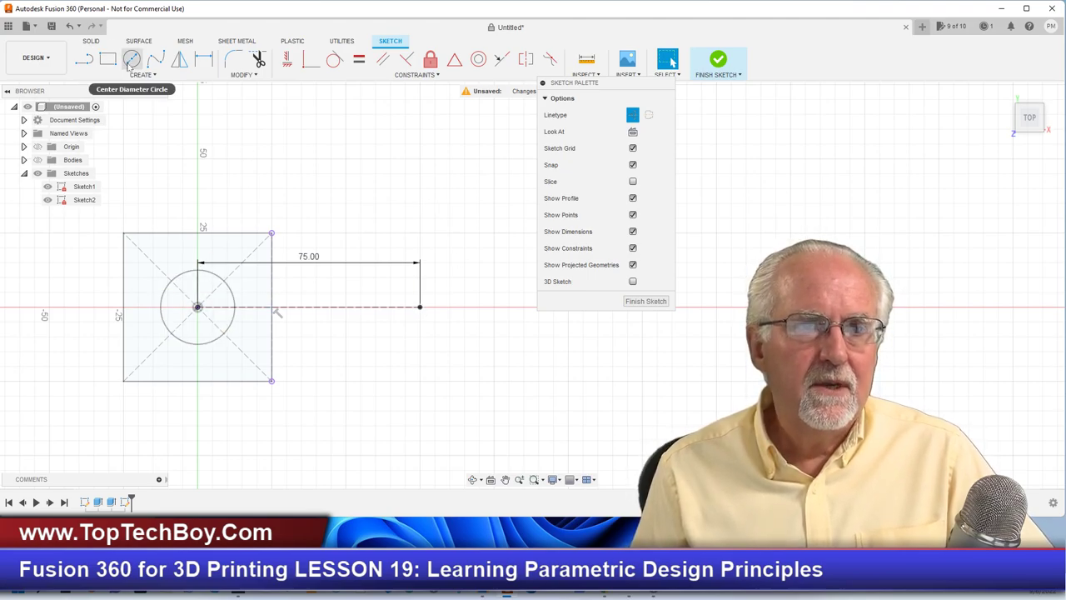
{"action": "left_click", "coordinate": [131, 67]}
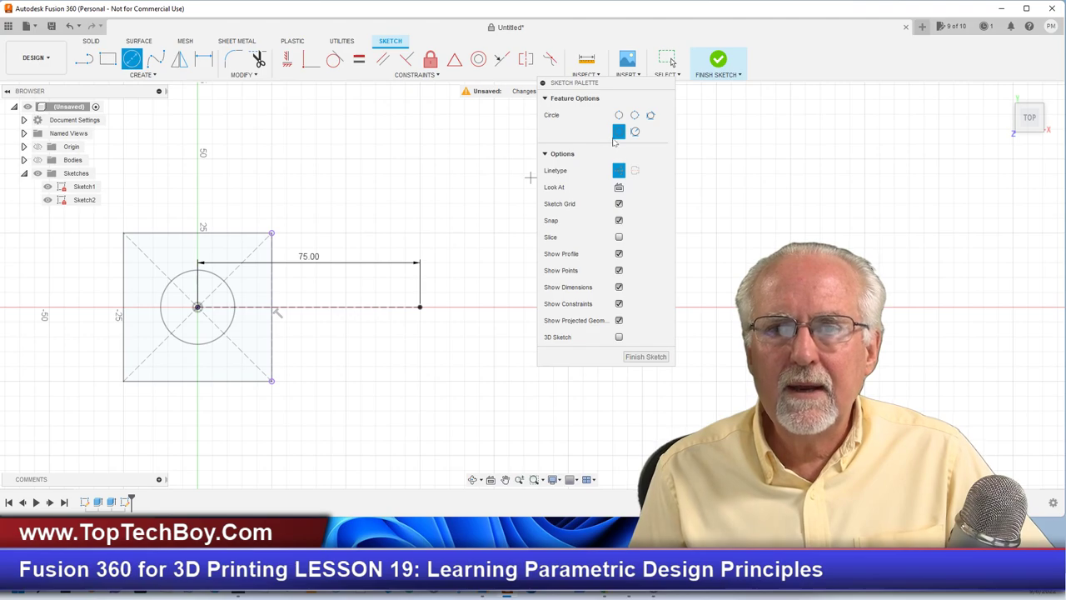
{"action": "left_click", "coordinate": [620, 170]}
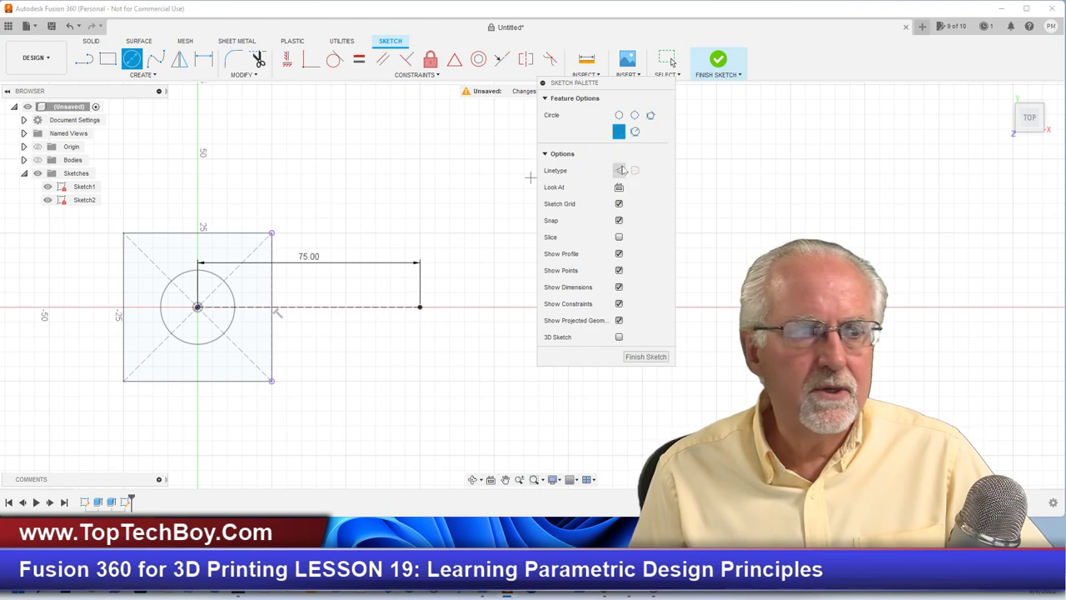
{"action": "left_click", "coordinate": [421, 308]}
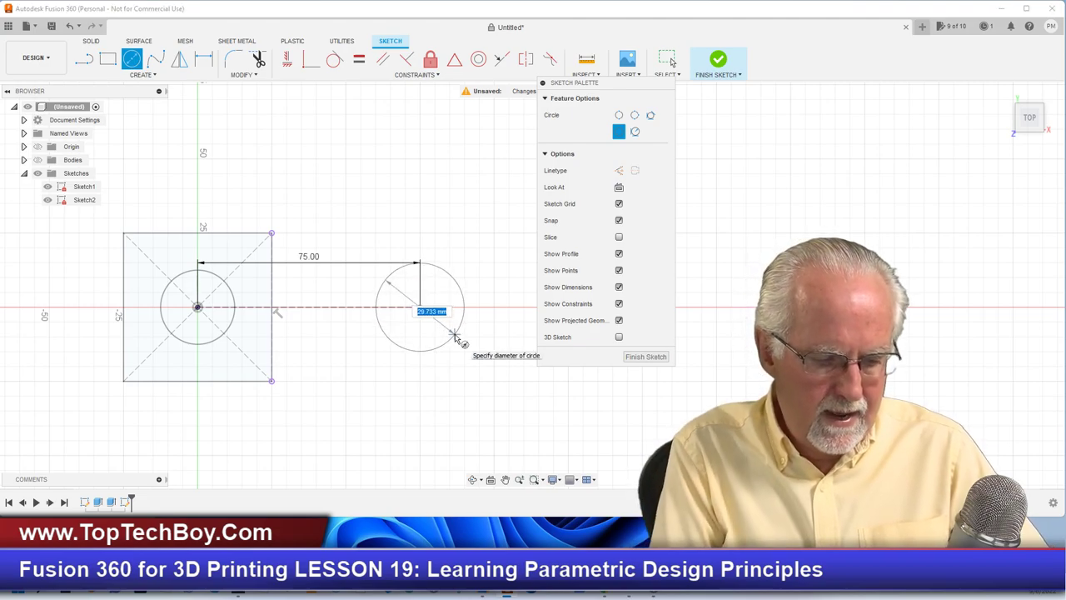
{"action": "type", "text": "26"}
{"action": "key", "text": "Tab"}
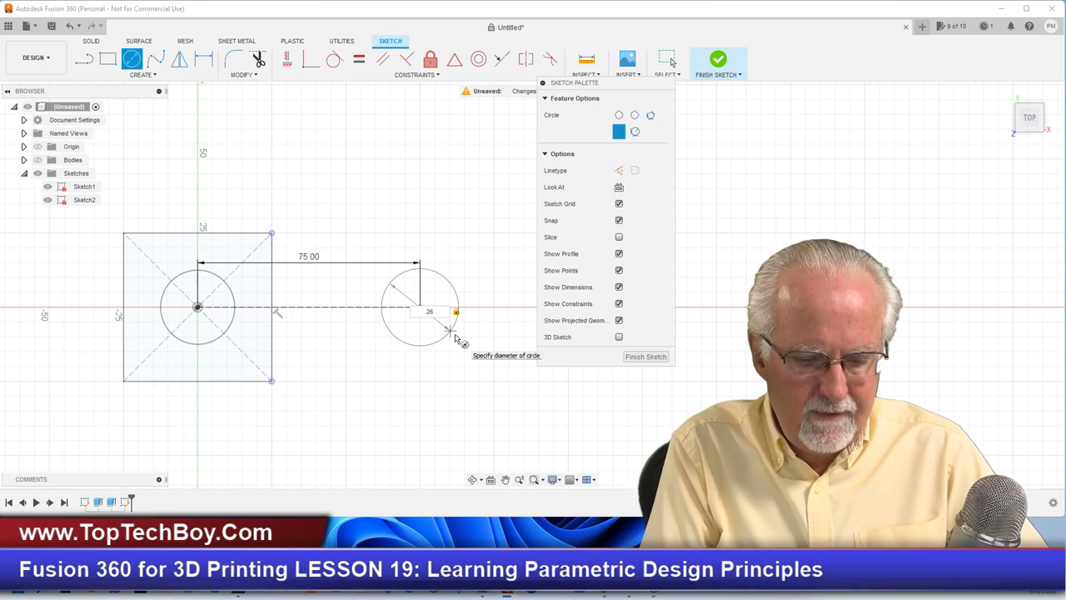
{"action": "type", "text": "2"}
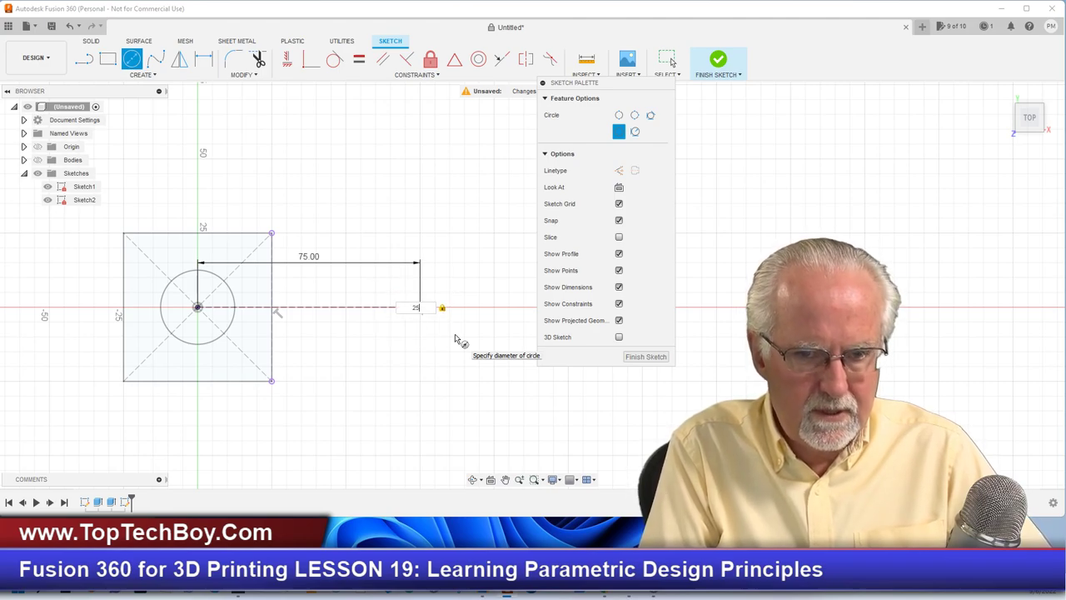
{"action": "key", "text": "Return"}
{"action": "key", "text": "Escape"}
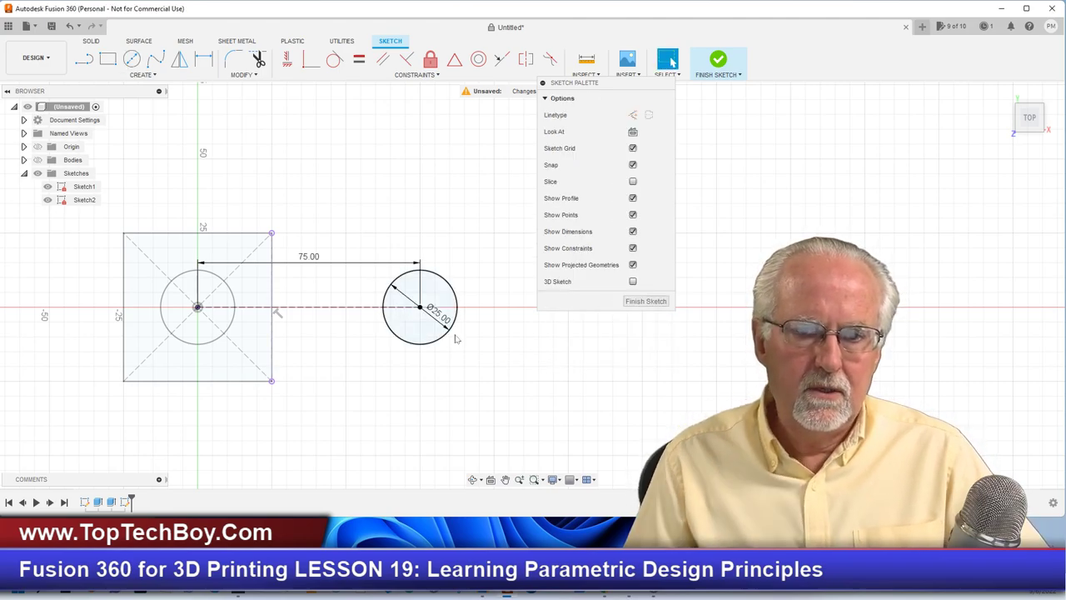
- Draw a 50 by 50 mm center rectangle around the new circle from its center point and finish the sketch
{"action": "left_click", "coordinate": [112, 63]}
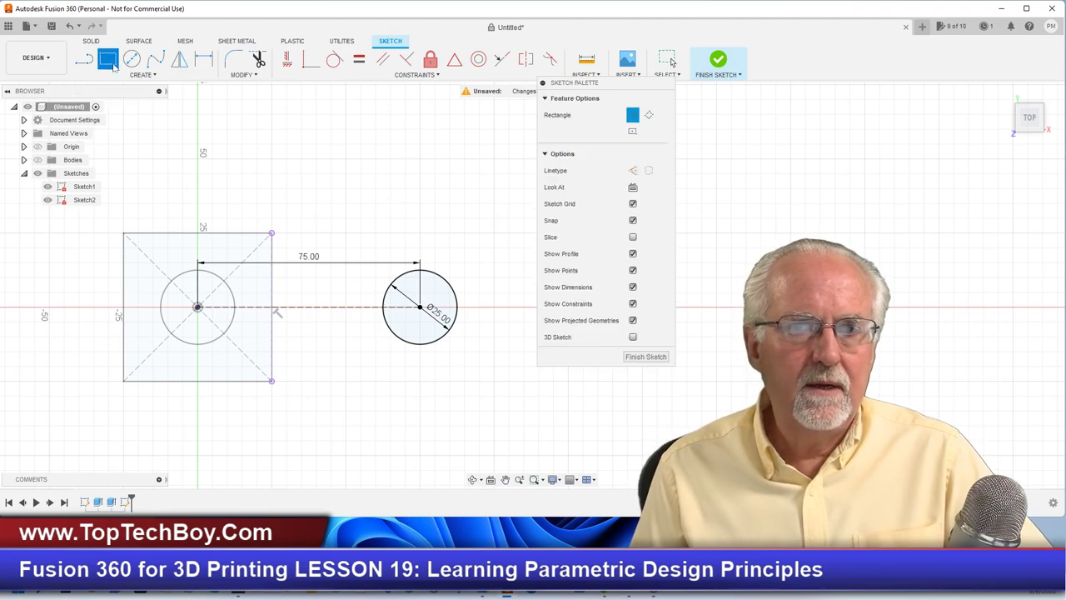
{"action": "left_click", "coordinate": [633, 132]}
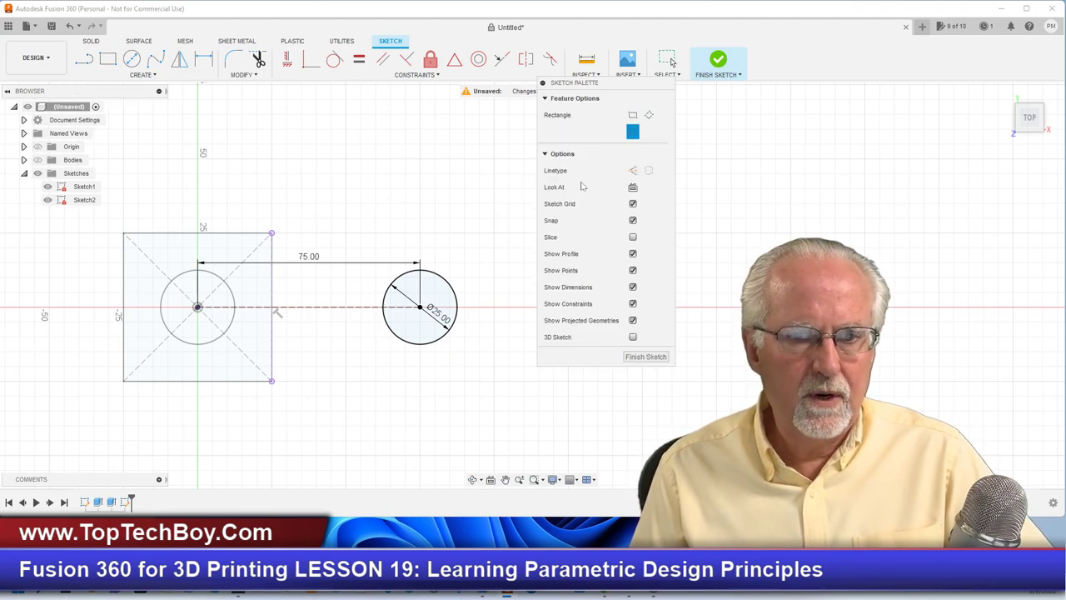
{"action": "left_click", "coordinate": [420, 308]}
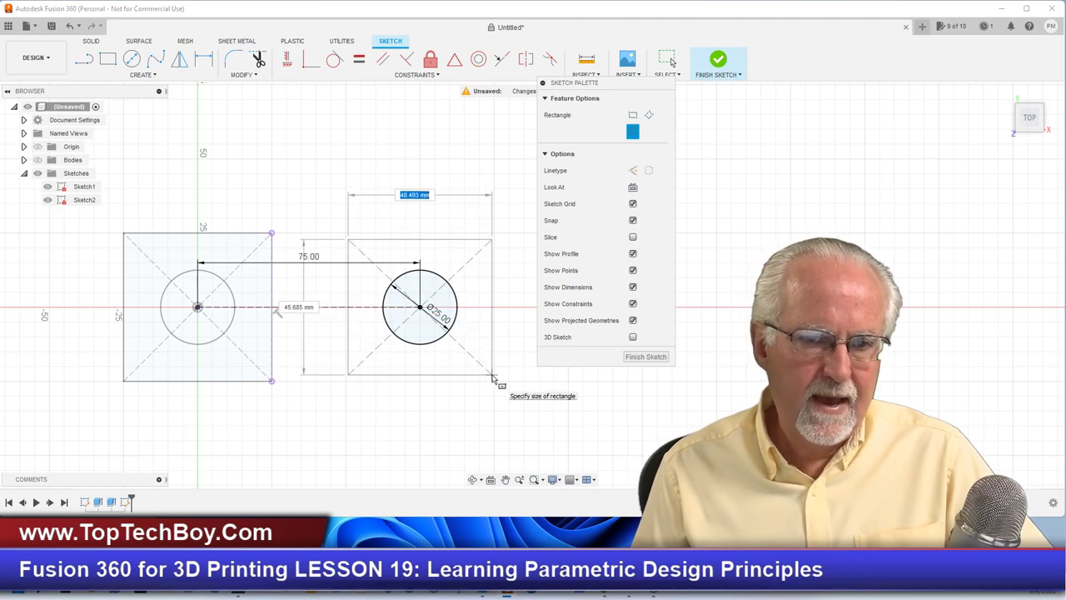
{"action": "type", "text": "50"}
{"action": "key", "text": "Tab"}
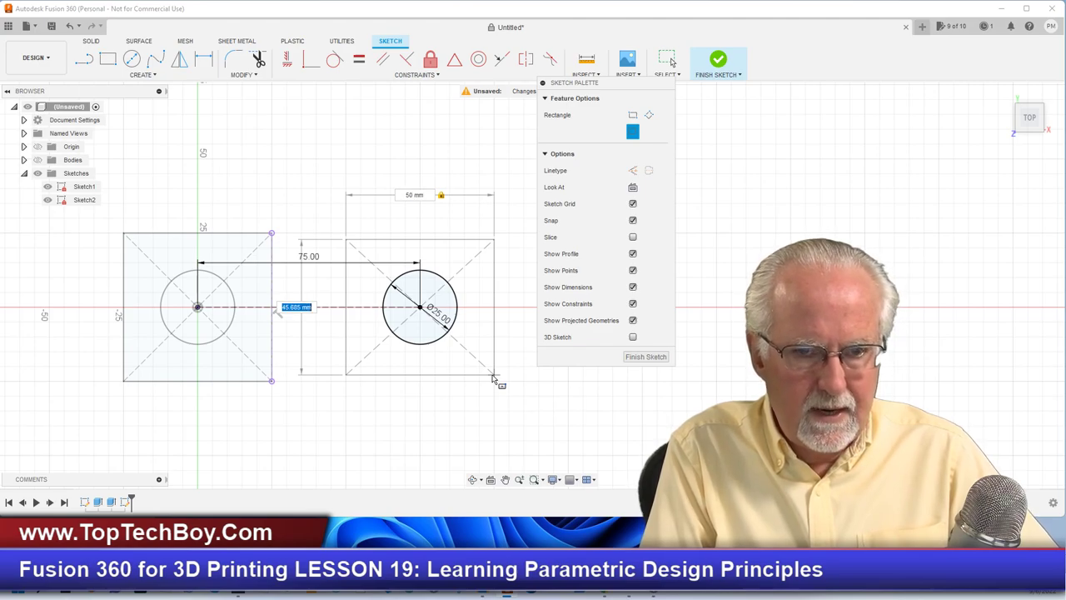
{"action": "type", "text": "50"}
{"action": "key", "text": "Tab"}
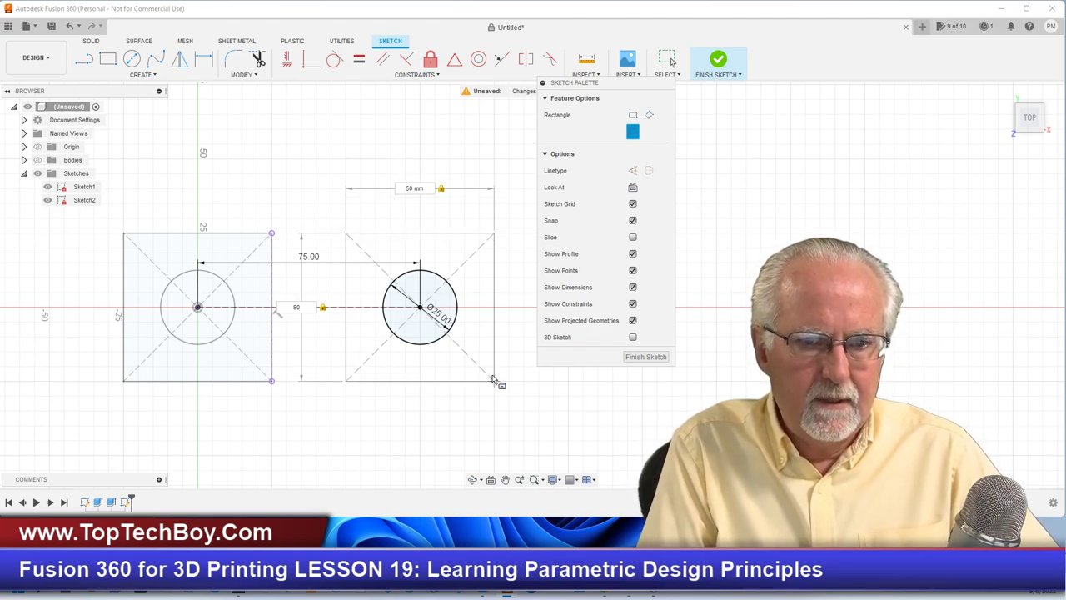
{"action": "key", "text": "Return"}
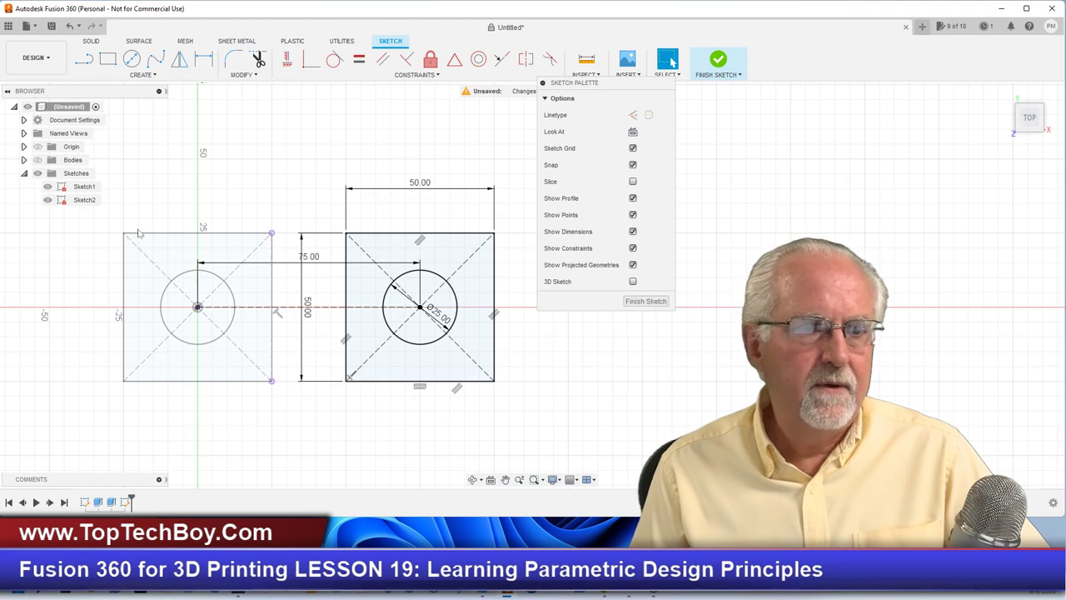
{"action": "left_click", "coordinate": [646, 301]}
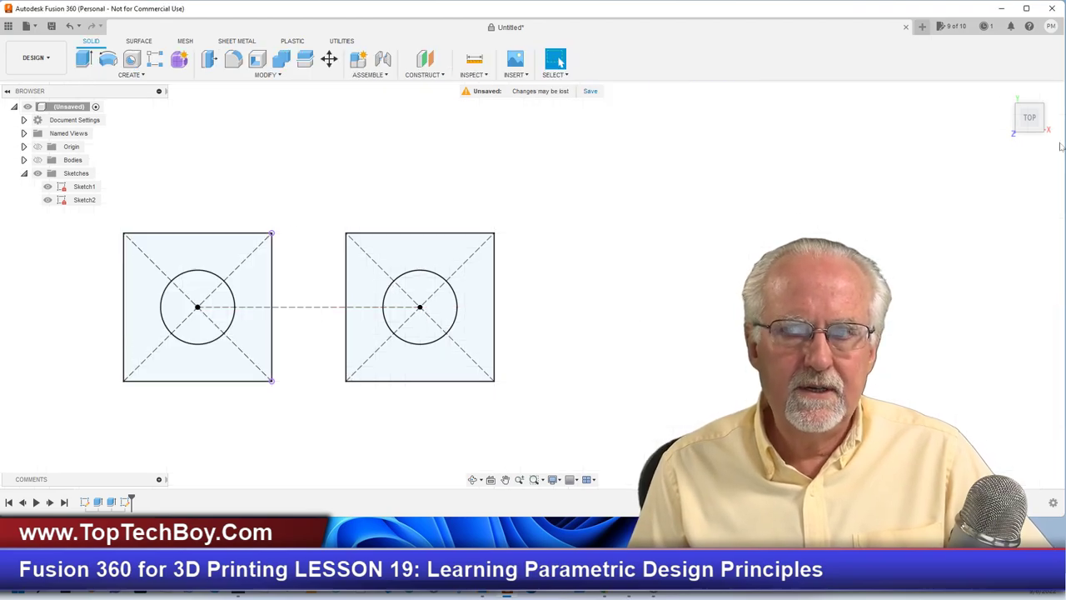
- Return to the isometric home view and show the bodies again
{"action": "left_click", "coordinate": [1004, 93]}
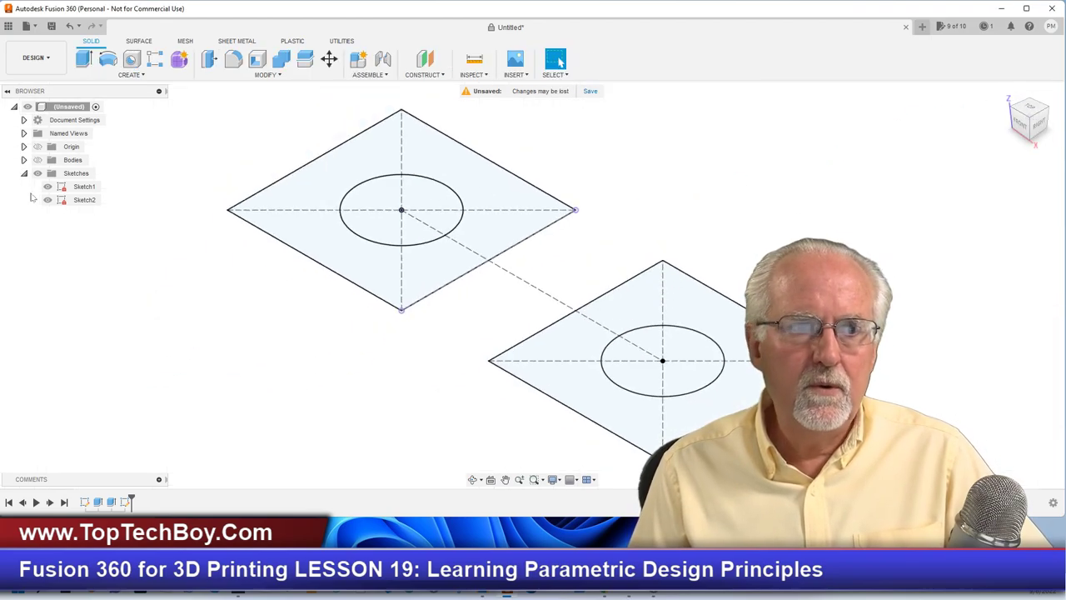
{"action": "left_click", "coordinate": [24, 160]}
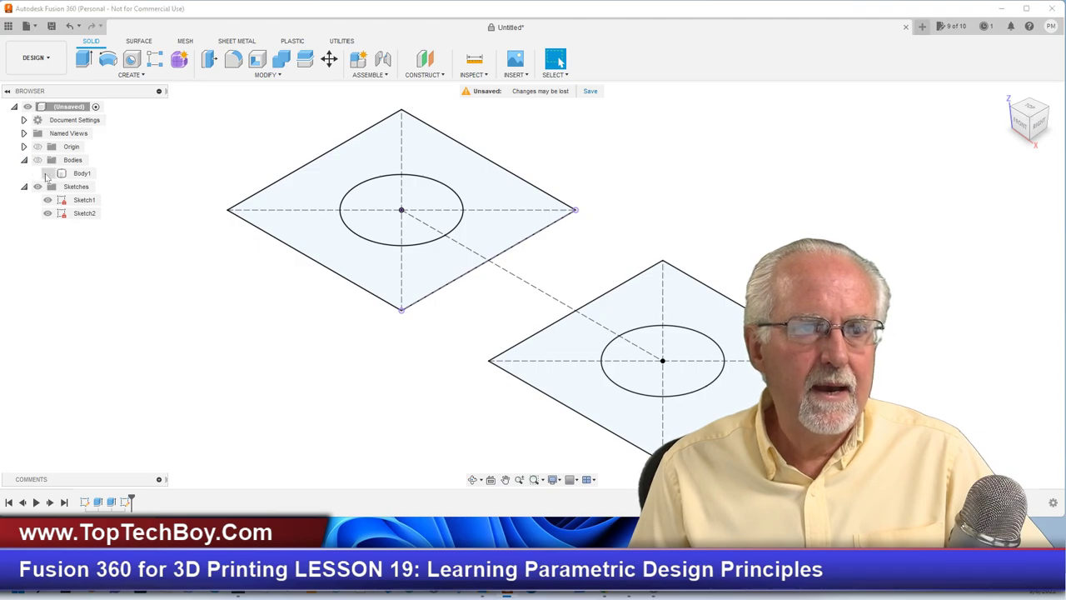
{"action": "left_click", "coordinate": [53, 173]}
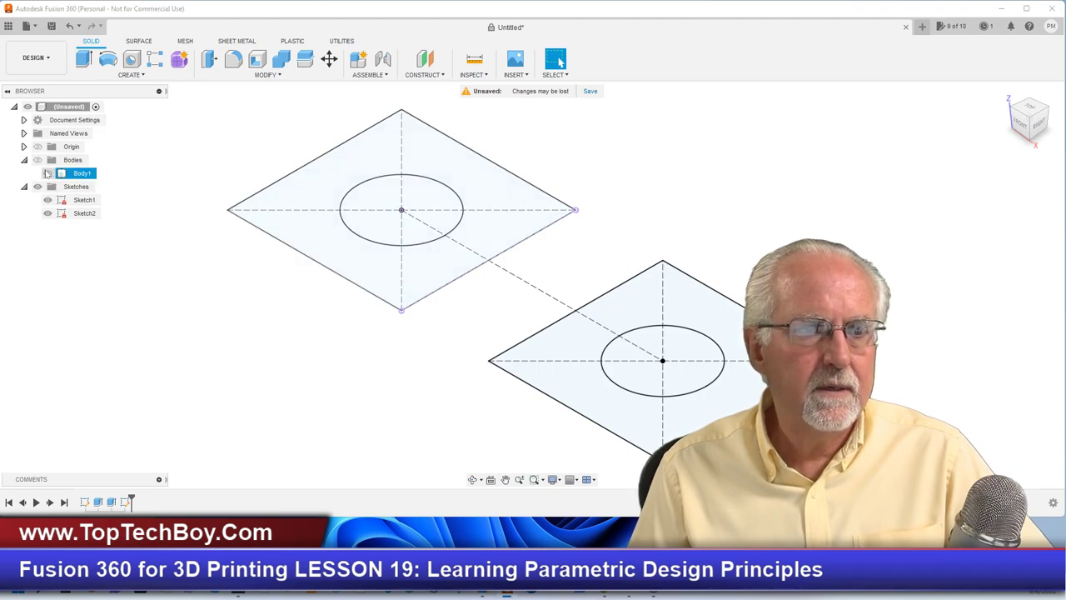
{"action": "left_click", "coordinate": [48, 175]}
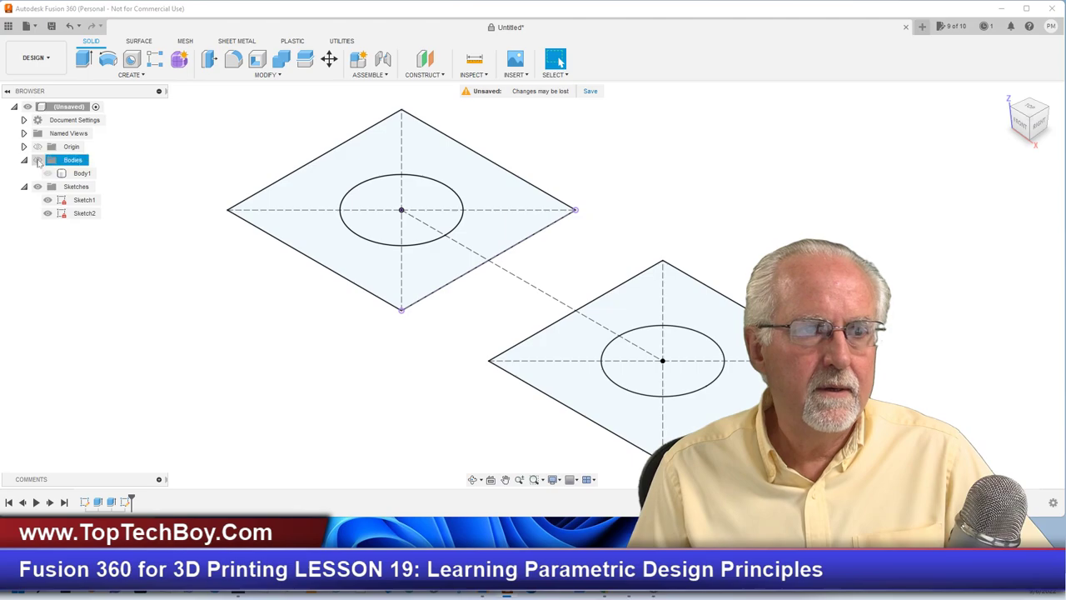
{"action": "left_click", "coordinate": [38, 160]}
{"action": "scroll", "coordinate": [401, 263], "scroll_direction": "down", "scroll_amount": 2}
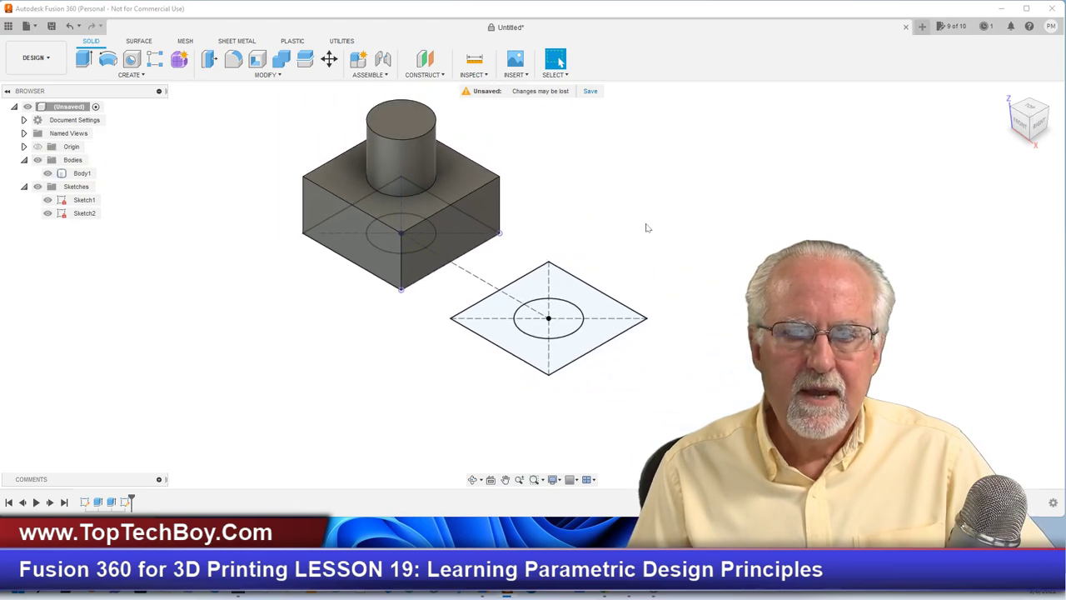
- Extrude the second square profile around its circle 25 mm upward as a new body, leaving the circle as a hole
{"action": "left_click", "coordinate": [561, 290]}
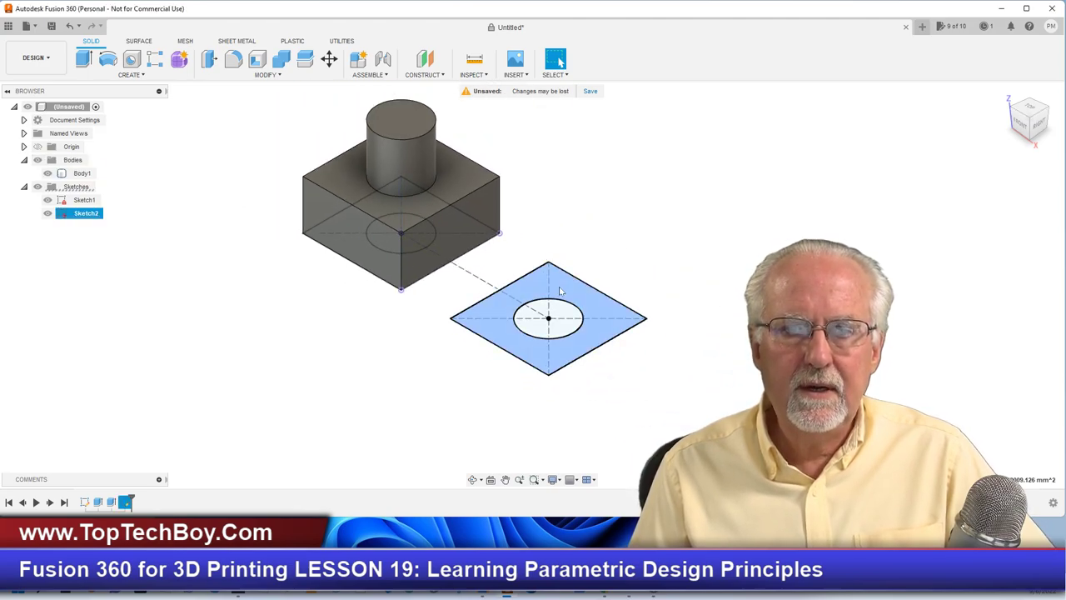
{"action": "left_click", "coordinate": [84, 58]}
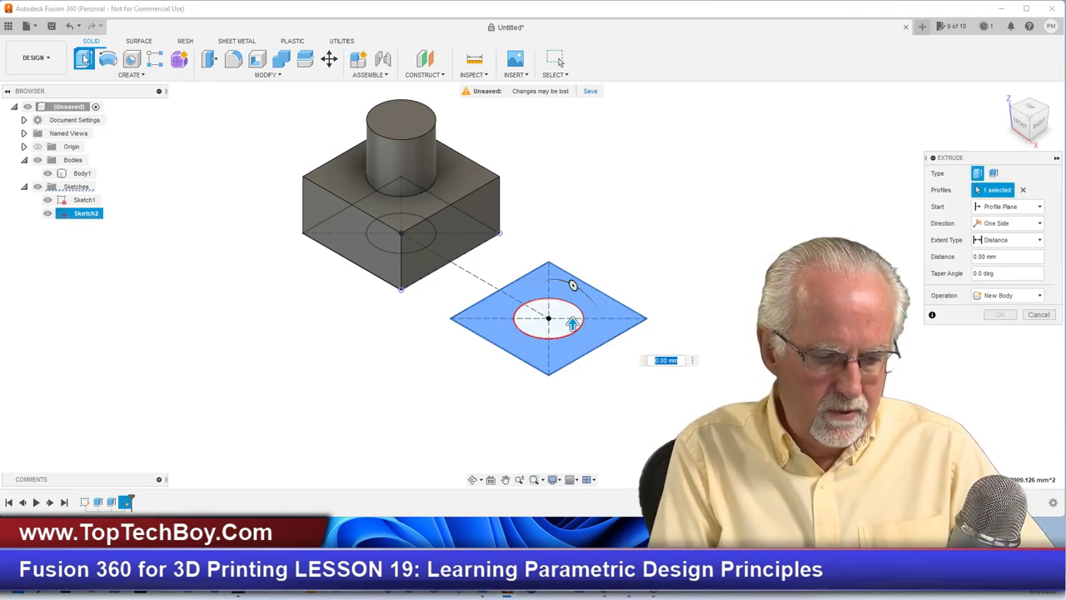
{"action": "type", "text": "50"}
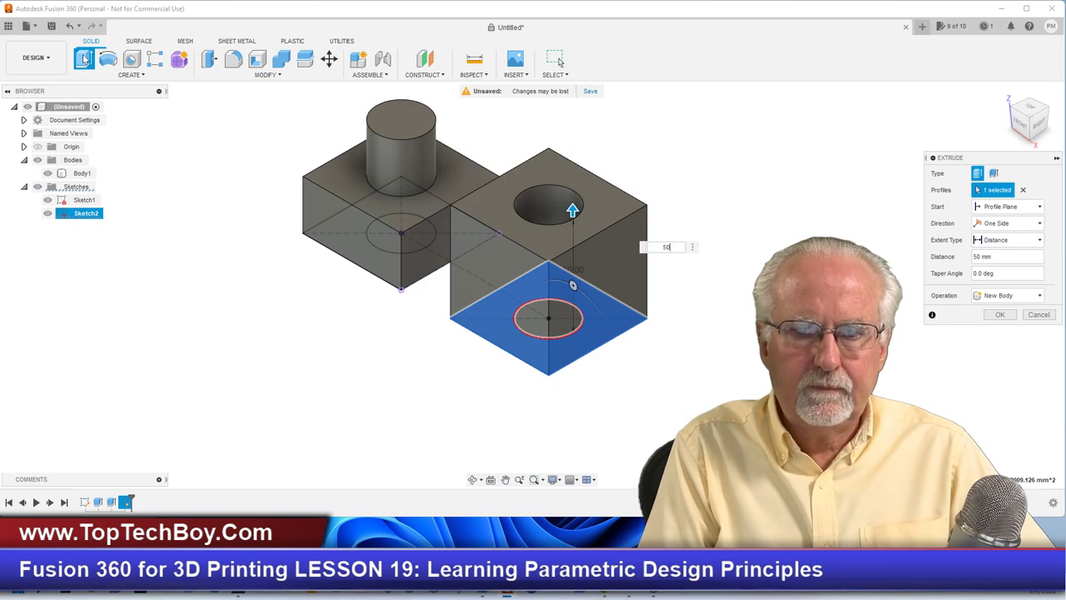
{"action": "key", "text": "BackSpace"}
{"action": "type", "text": "2"}
{"action": "type", "text": "0"}
{"action": "key", "text": "Return"}
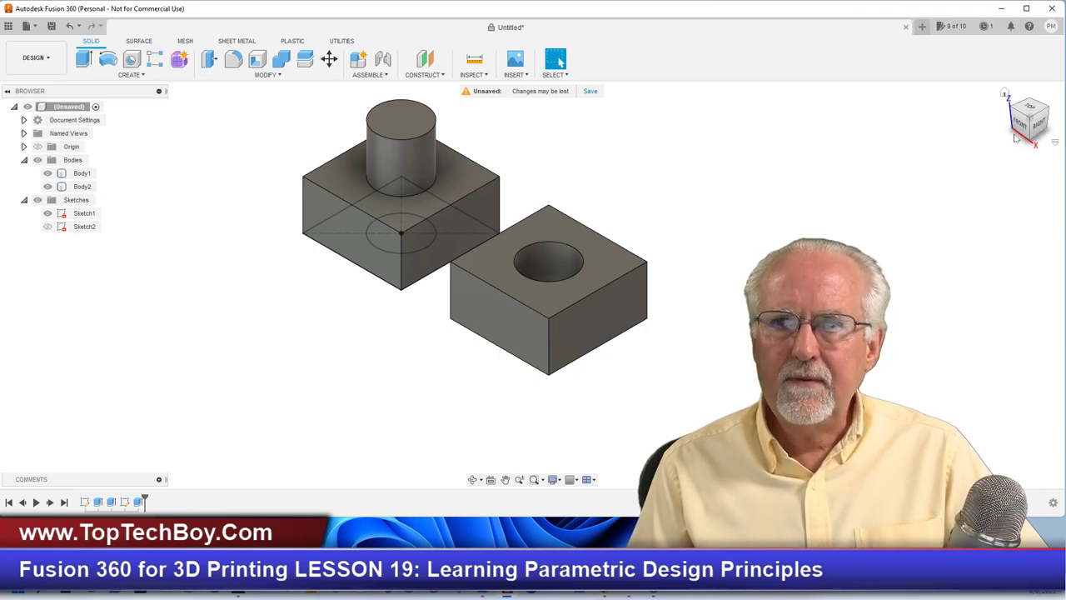
- Examine the block with the cylinder and the block with the hole from several angles and distances
{"action": "left_click_drag", "start_coordinate": [1021, 124], "coordinate": [1017, 126]}
{"action": "scroll", "coordinate": [833, 142], "scroll_direction": "down", "scroll_amount": 2}
{"action": "scroll", "coordinate": [724, 147], "scroll_direction": "up", "scroll_amount": 3}
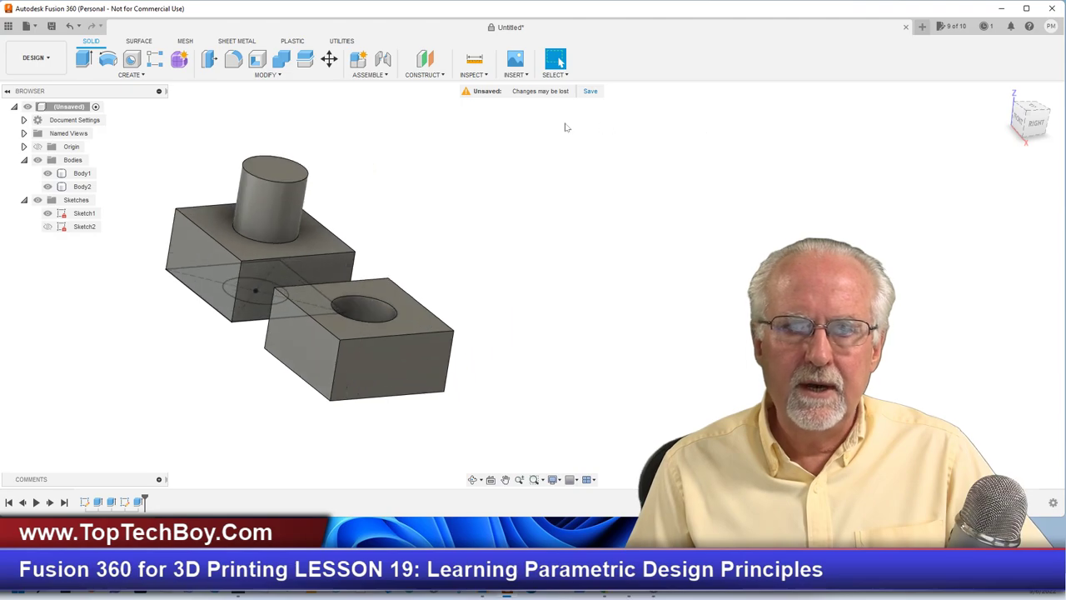
{"action": "mouse_move", "coordinate": [531, 286]}
{"action": "middle_mouse_down", "text": "shift"}
{"action": "mouse_move", "coordinate": [558, 289]}
{"action": "mouse_move", "coordinate": [562, 262]}
{"action": "mouse_move", "coordinate": [558, 272]}
{"action": "middle_mouse_up", "text": "shift"}
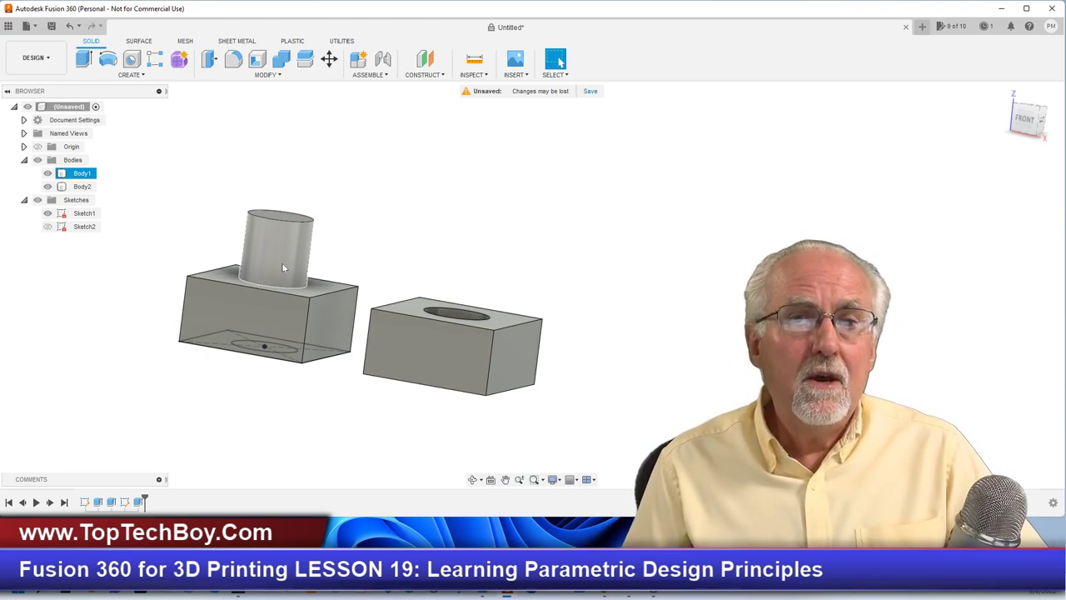
{"action": "left_click", "coordinate": [315, 248]}
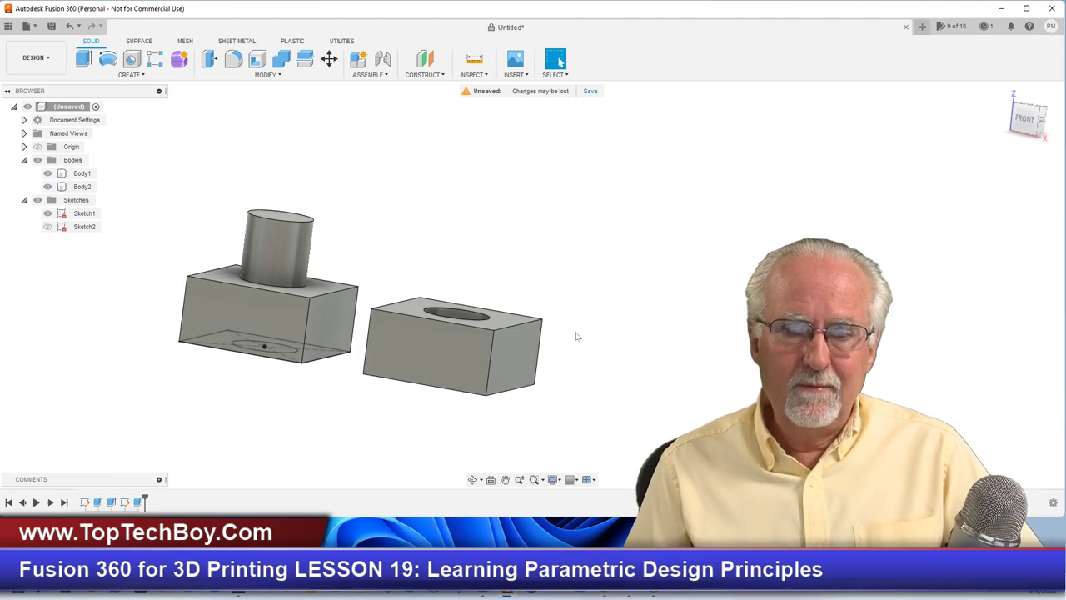
{"action": "scroll", "coordinate": [517, 250], "scroll_direction": "down", "scroll_amount": 2}
{"action": "scroll", "coordinate": [517, 210], "scroll_direction": "up", "scroll_amount": 4}
{"action": "scroll", "coordinate": [350, 317], "scroll_direction": "down", "scroll_amount": 2}
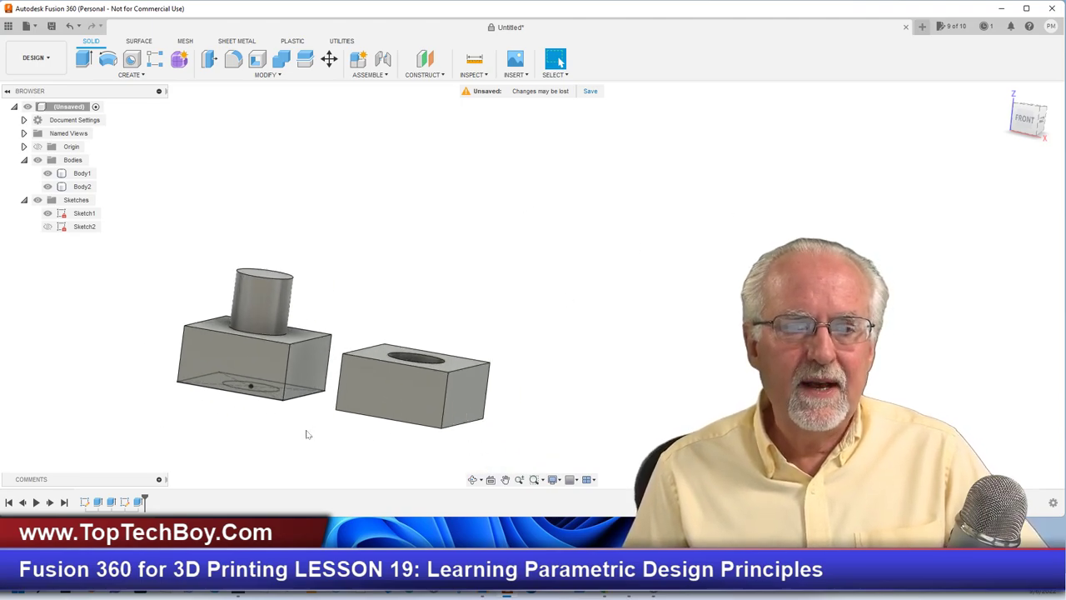
{"action": "scroll", "coordinate": [304, 440], "scroll_direction": "up", "scroll_amount": 4}
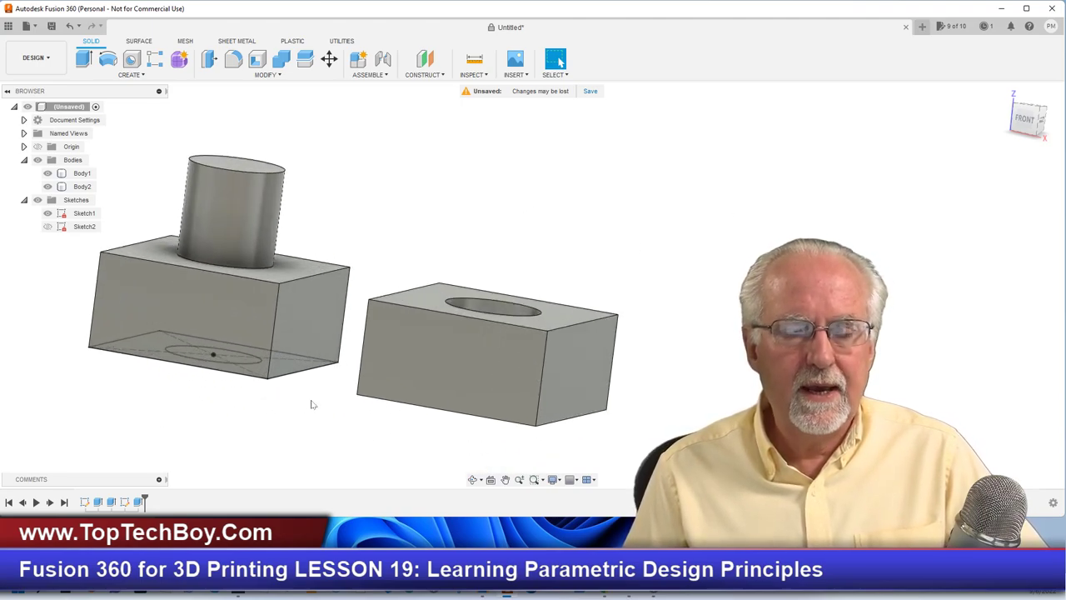
{"action": "left_click", "coordinate": [308, 350]}
{"action": "left_click", "coordinate": [398, 257]}
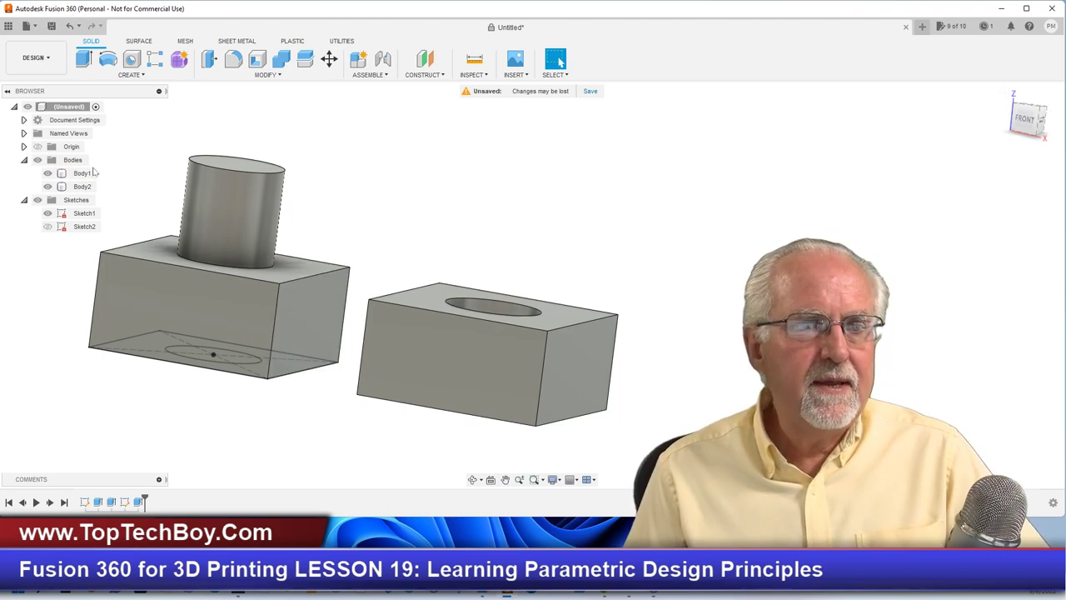
- Edit the first block's sketch, set the circle's diameter to 35 mm, and return to the home view
{"action": "left_click", "coordinate": [80, 214]}
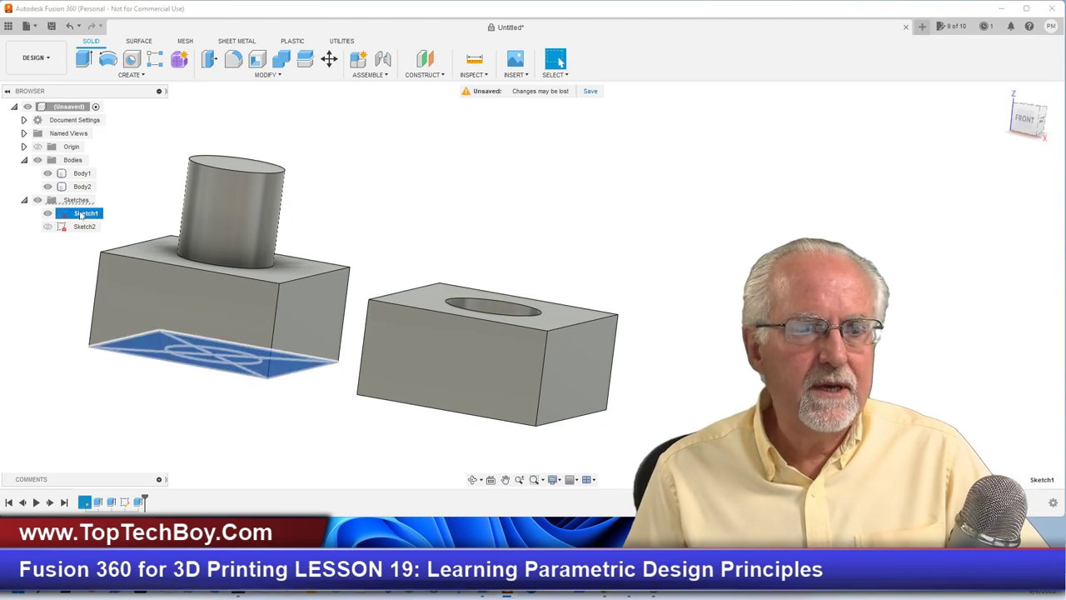
{"action": "right_click", "coordinate": [81, 214]}
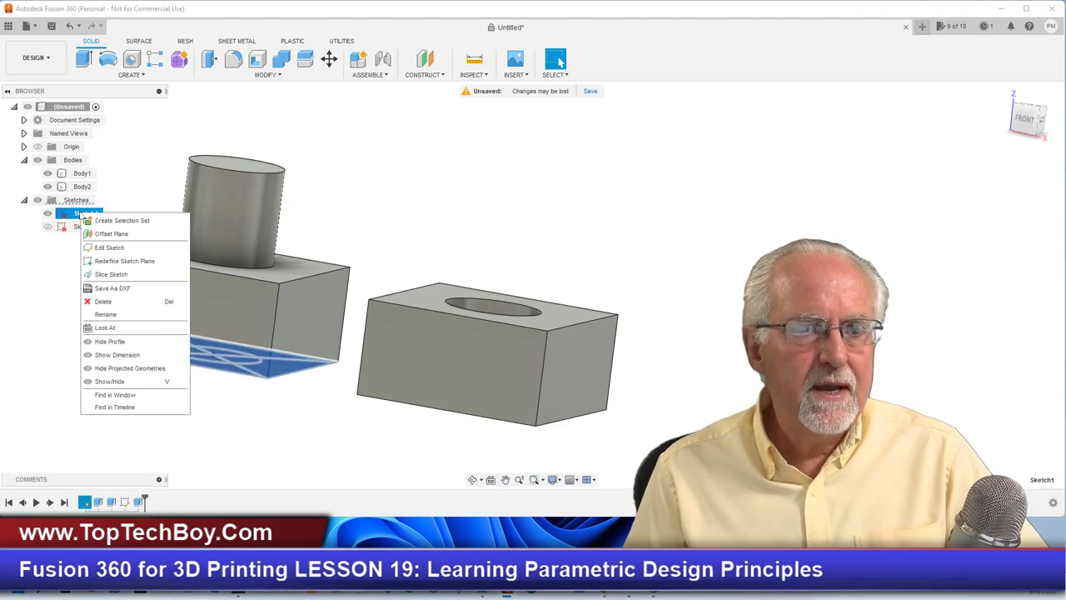
{"action": "left_click", "coordinate": [102, 249]}
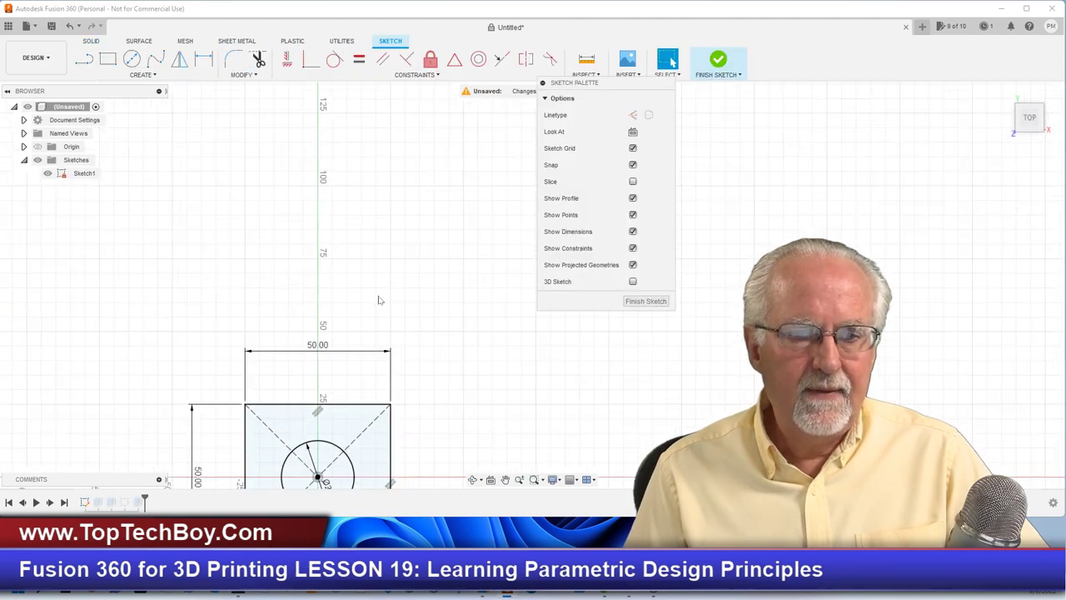
{"action": "scroll", "coordinate": [329, 423], "scroll_direction": "up", "scroll_amount": 5}
{"action": "left_click_drag", "start_coordinate": [334, 385], "coordinate": [391, 144]}
{"action": "double_click", "coordinate": [408, 135]}
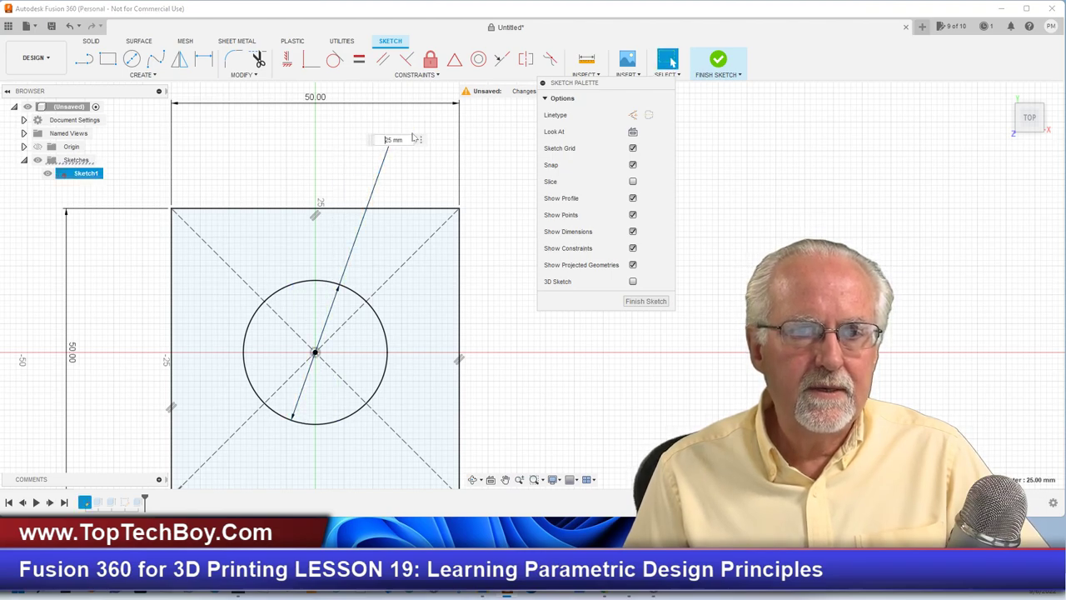
{"action": "type", "text": "35"}
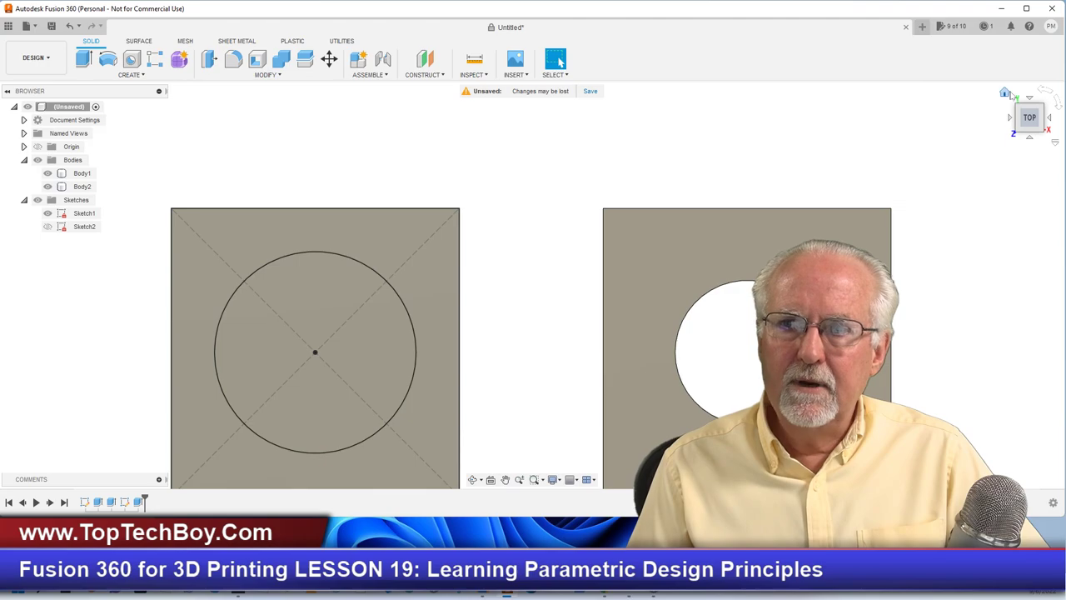
{"action": "left_click", "coordinate": [1005, 93]}
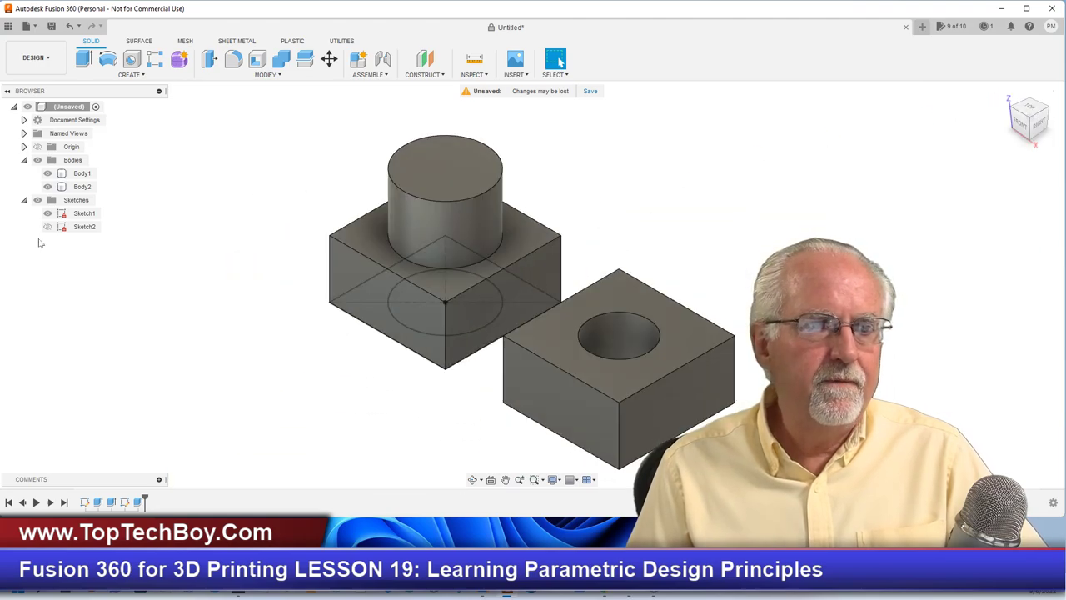
- Compare the enlarged cylinder on the first block with the hole in the second block
{"action": "left_click", "coordinate": [47, 174]}
{"action": "left_click", "coordinate": [186, 354]}
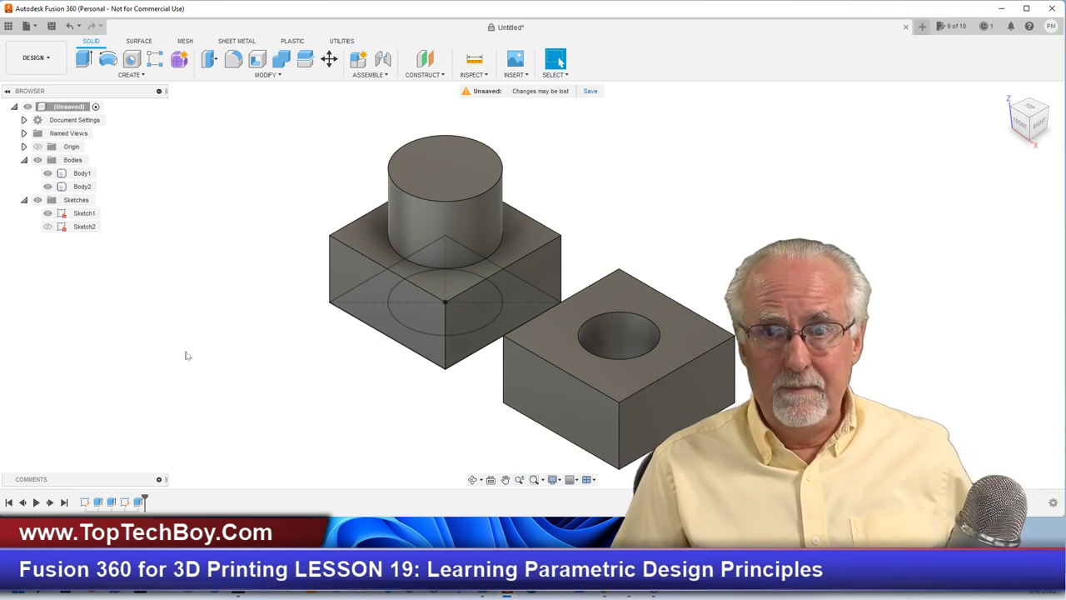
{"action": "left_click", "coordinate": [425, 242]}
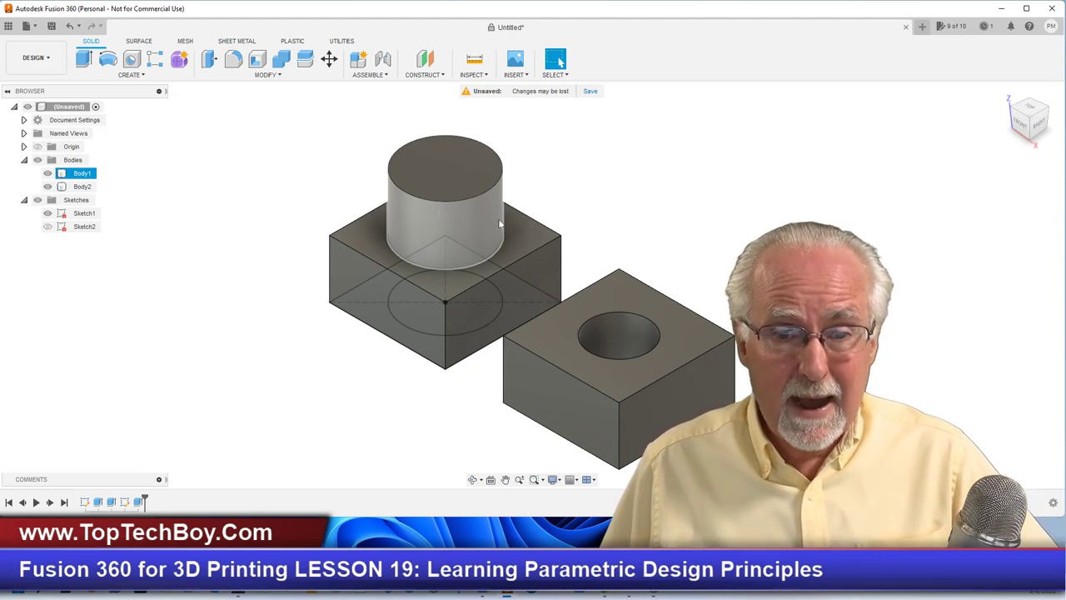
{"action": "left_click", "coordinate": [668, 351]}
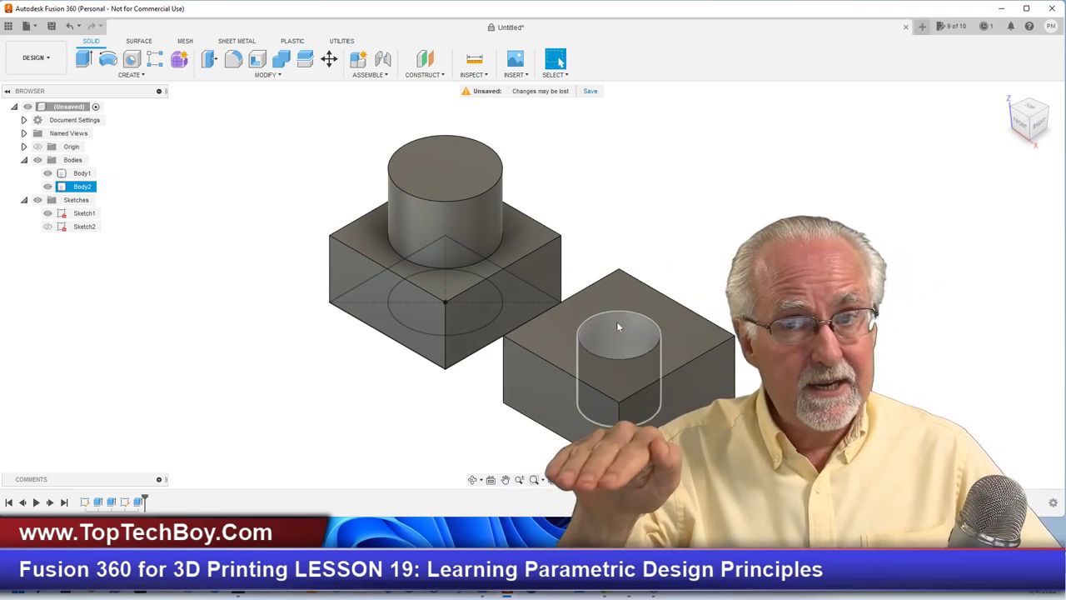
{"action": "left_click", "coordinate": [295, 374]}
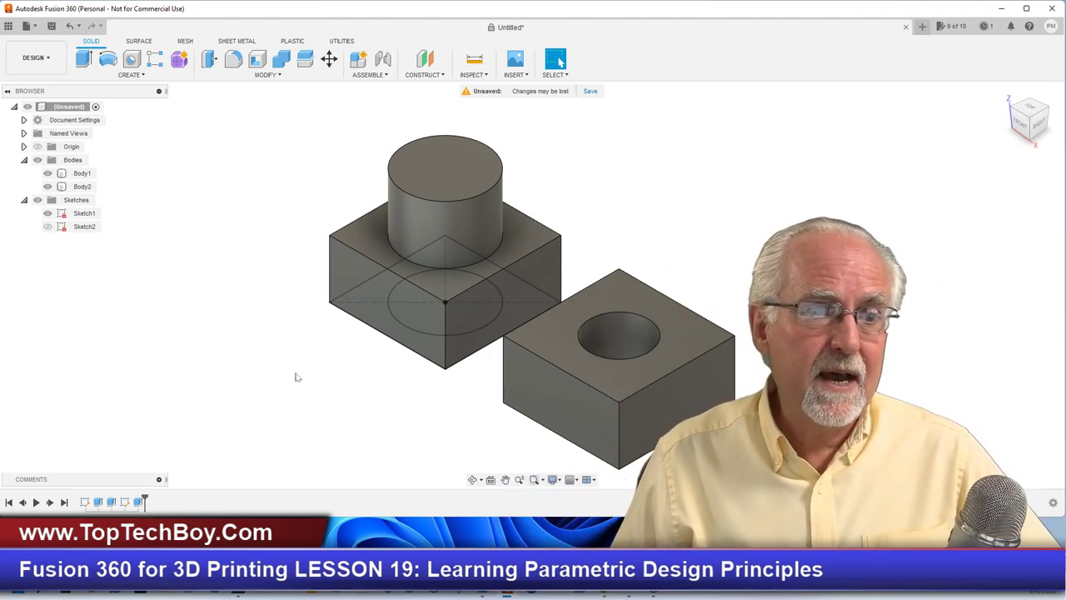
{"action": "left_click", "coordinate": [646, 393]}
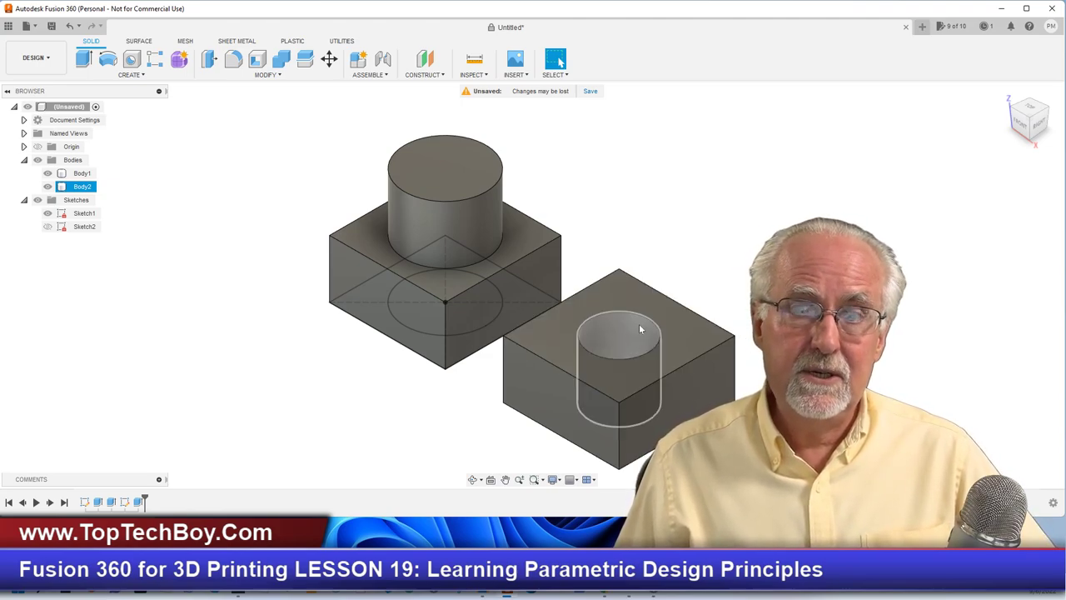
{"action": "left_click", "coordinate": [488, 221]}
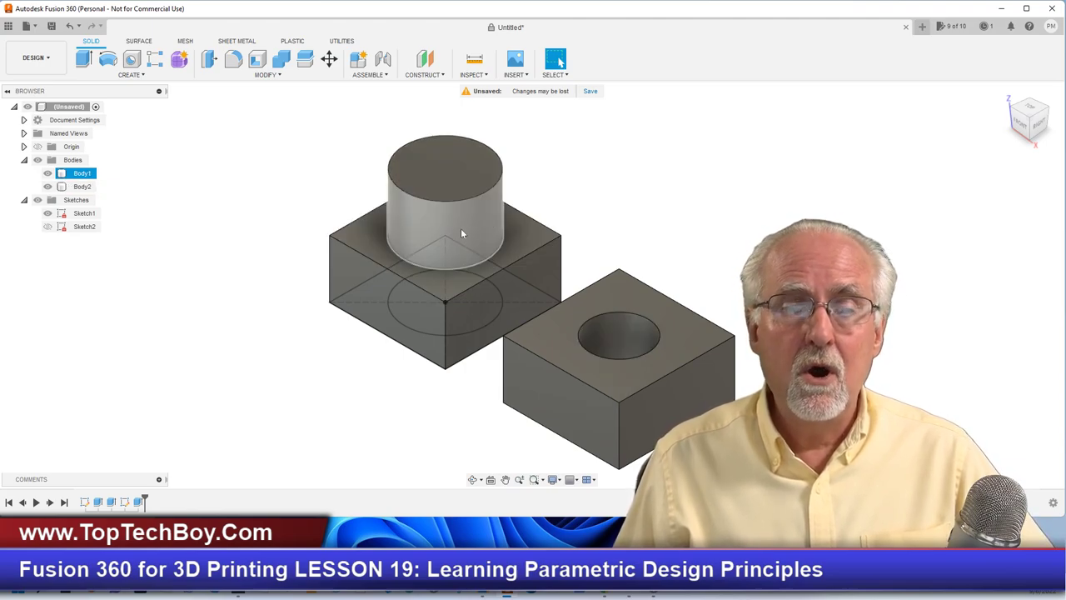
{"action": "left_click", "coordinate": [363, 275]}
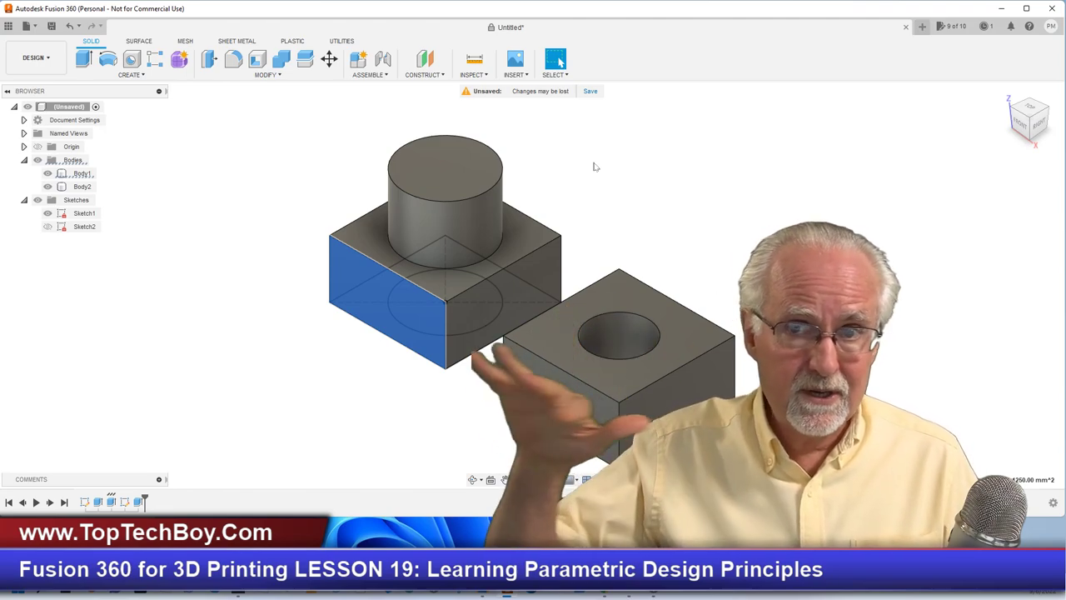
{"action": "left_click", "coordinate": [614, 318]}
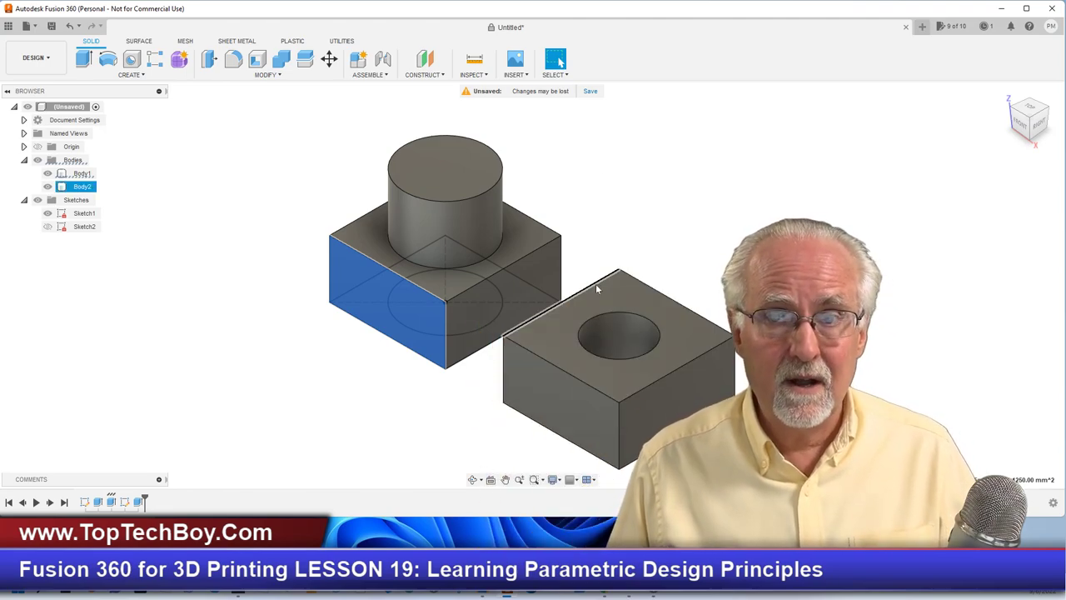
{"action": "left_click", "coordinate": [603, 242]}
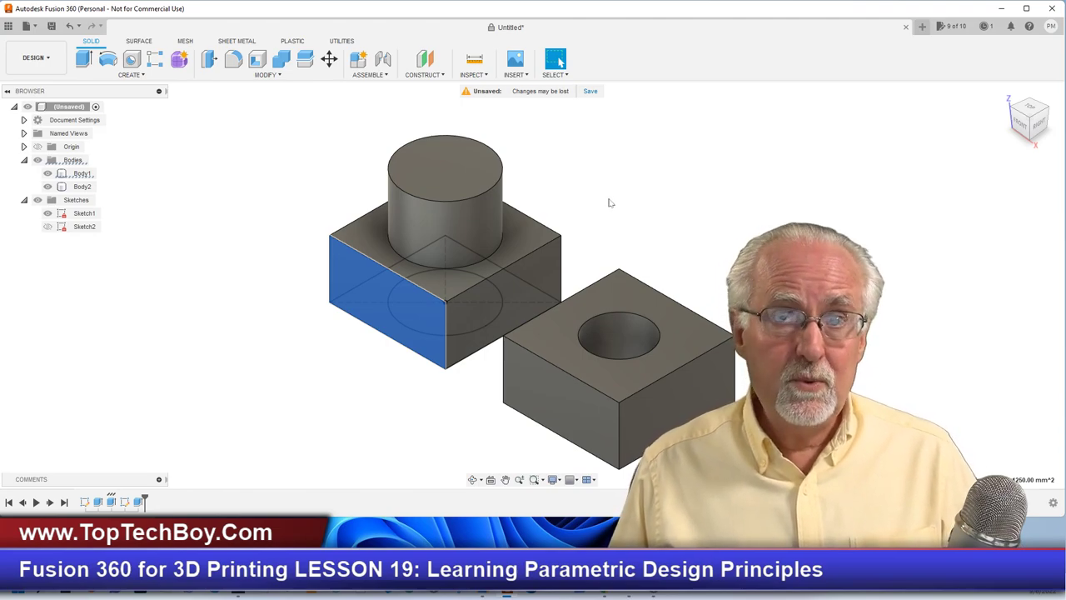
{"action": "left_click", "coordinate": [629, 332]}
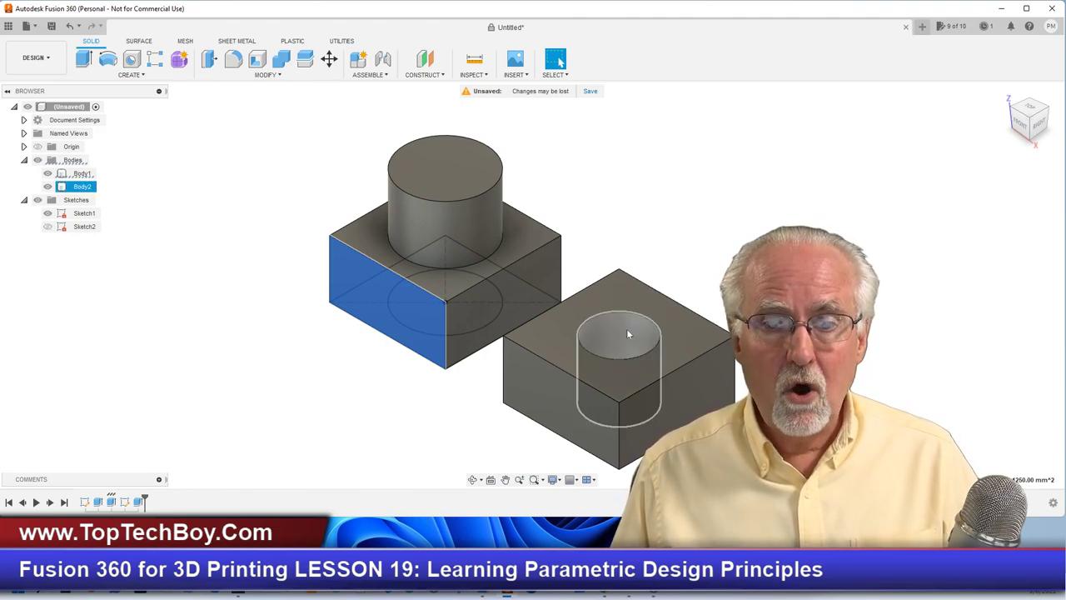
{"action": "left_click", "coordinate": [638, 242]}
{"action": "left_click", "coordinate": [479, 228]}
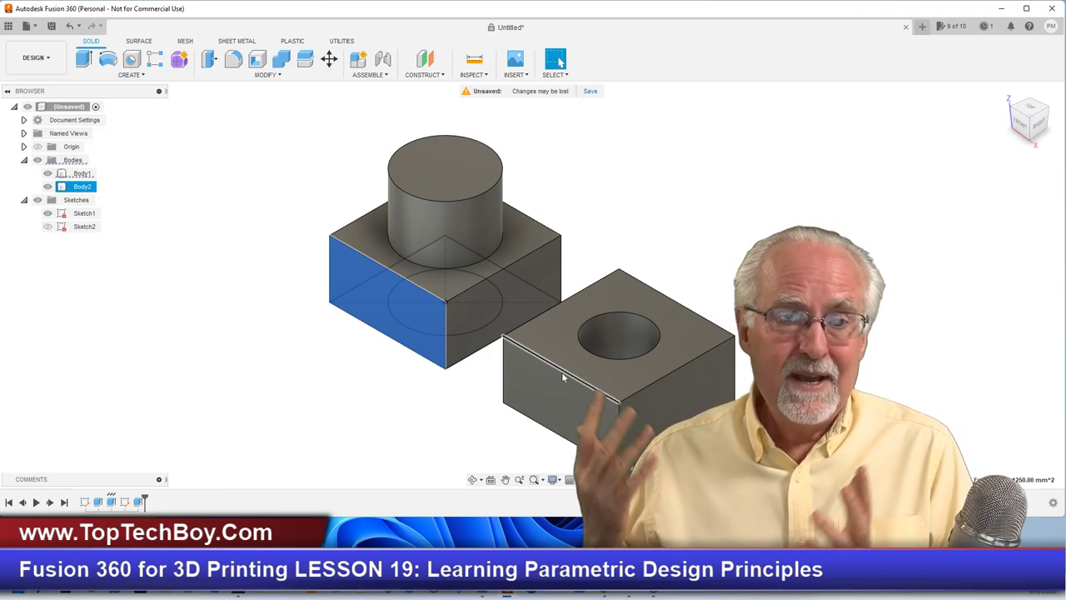
{"action": "left_click", "coordinate": [386, 269]}
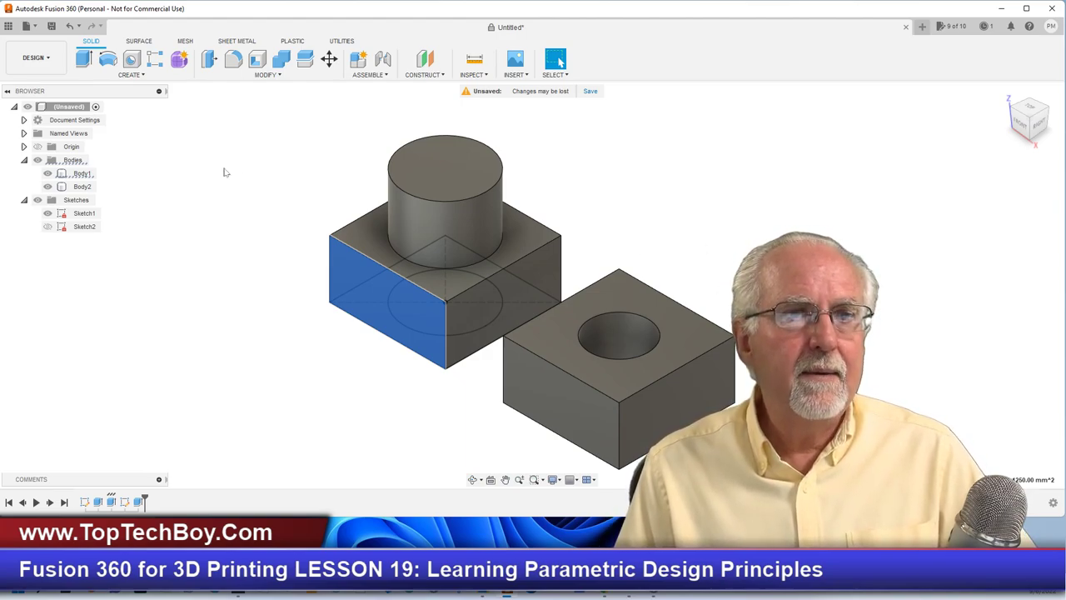
- Close the two-block design without saving its changes to return to an empty design
{"action": "left_click", "coordinate": [907, 27]}
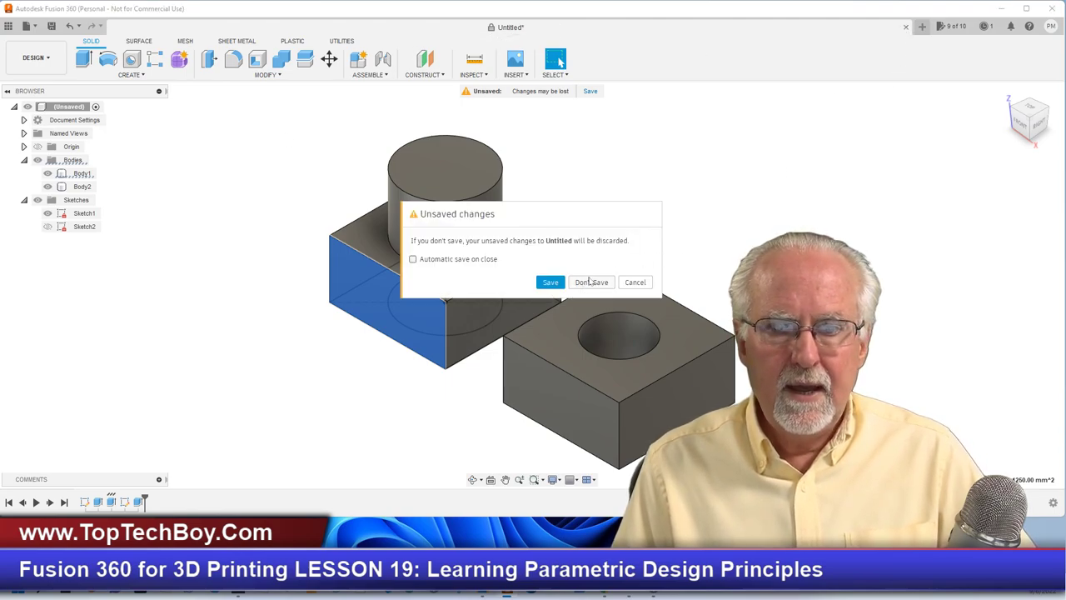
{"action": "left_click", "coordinate": [589, 283]}
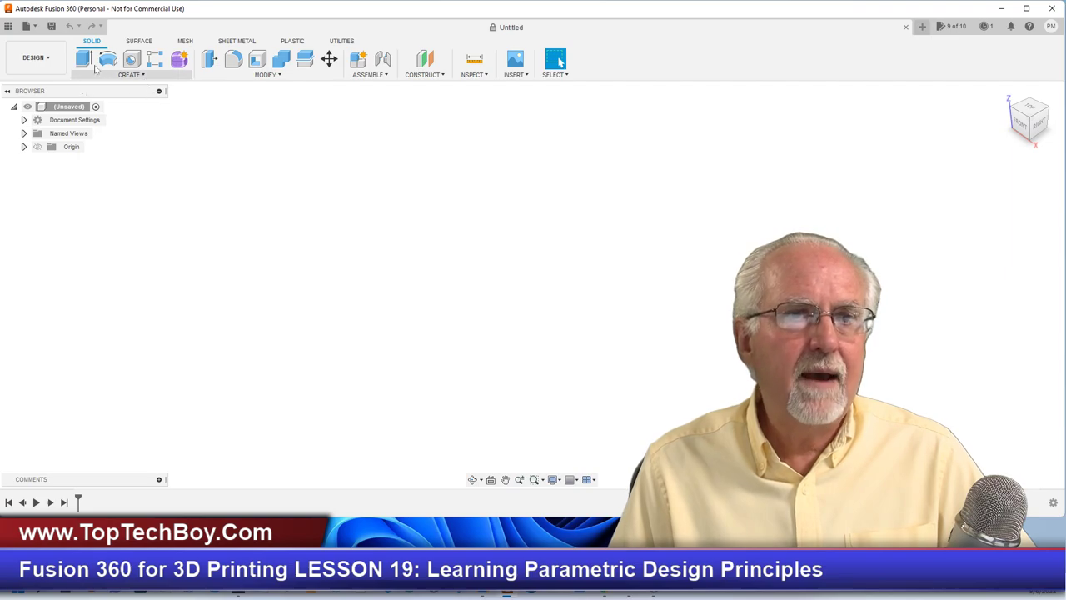
{"action": "left_click", "coordinate": [144, 75]}
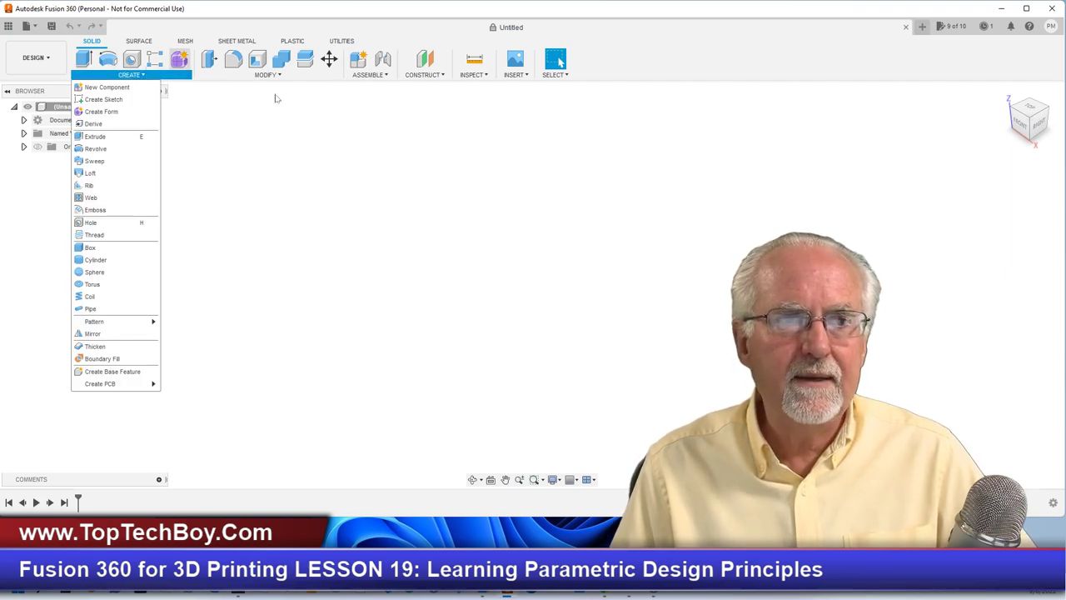
{"action": "left_click", "coordinate": [359, 145]}
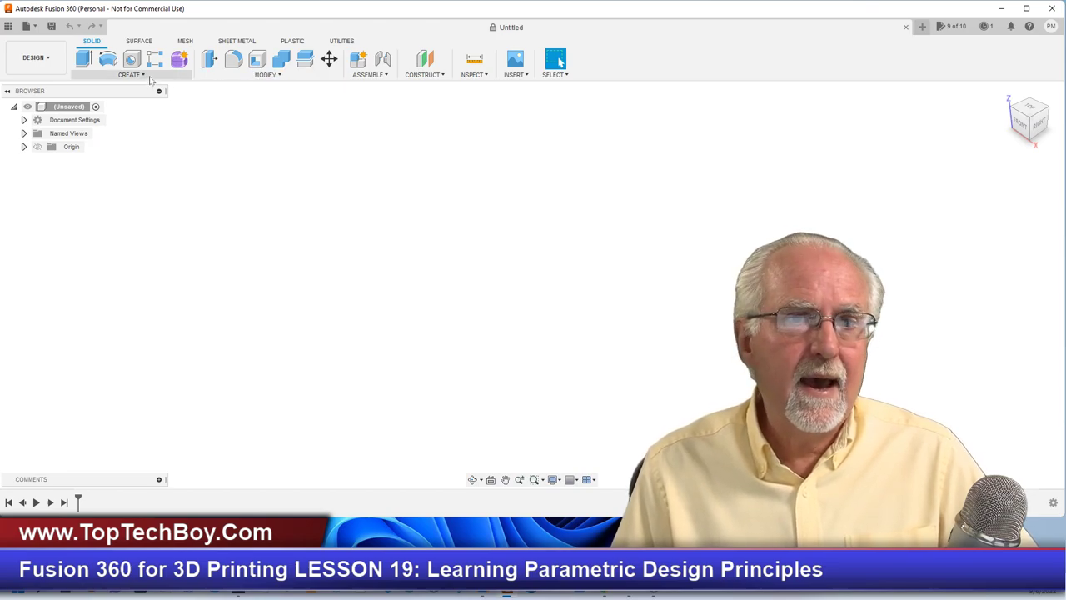
{"action": "left_click", "coordinate": [277, 75]}
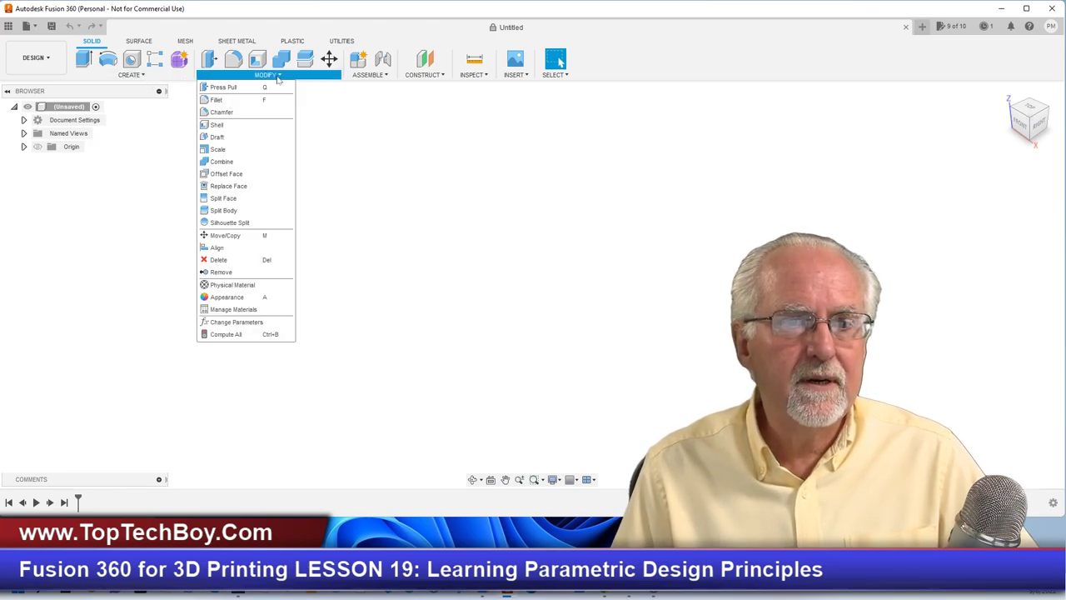
{"action": "left_click", "coordinate": [278, 76]}
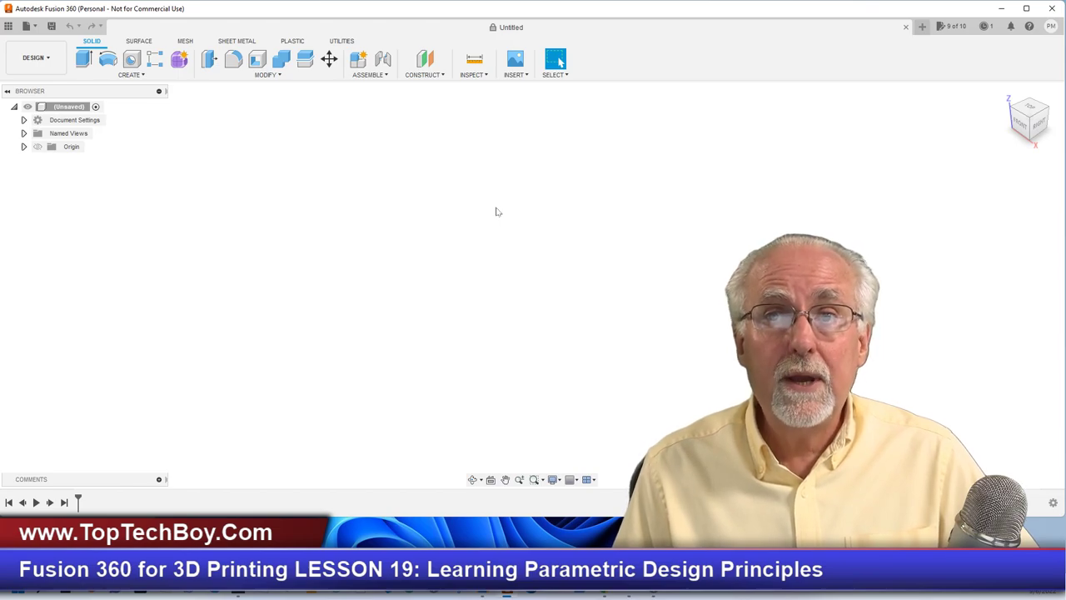
- Add a user parameter named baseL with unit mm and expression 50 to the empty design
{"action": "left_click", "coordinate": [281, 78]}
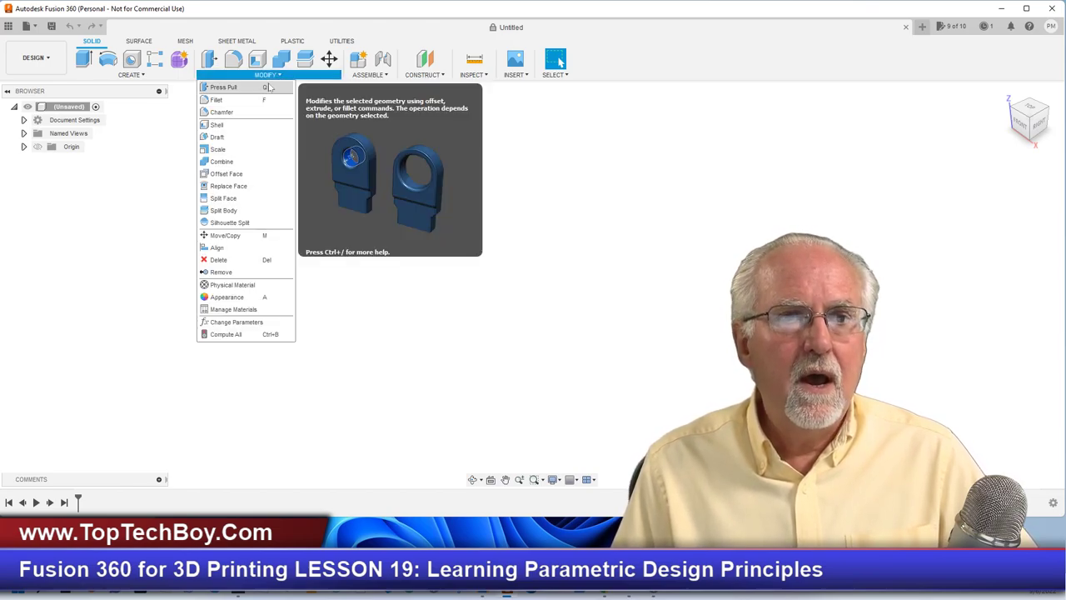
{"action": "left_click", "coordinate": [267, 322]}
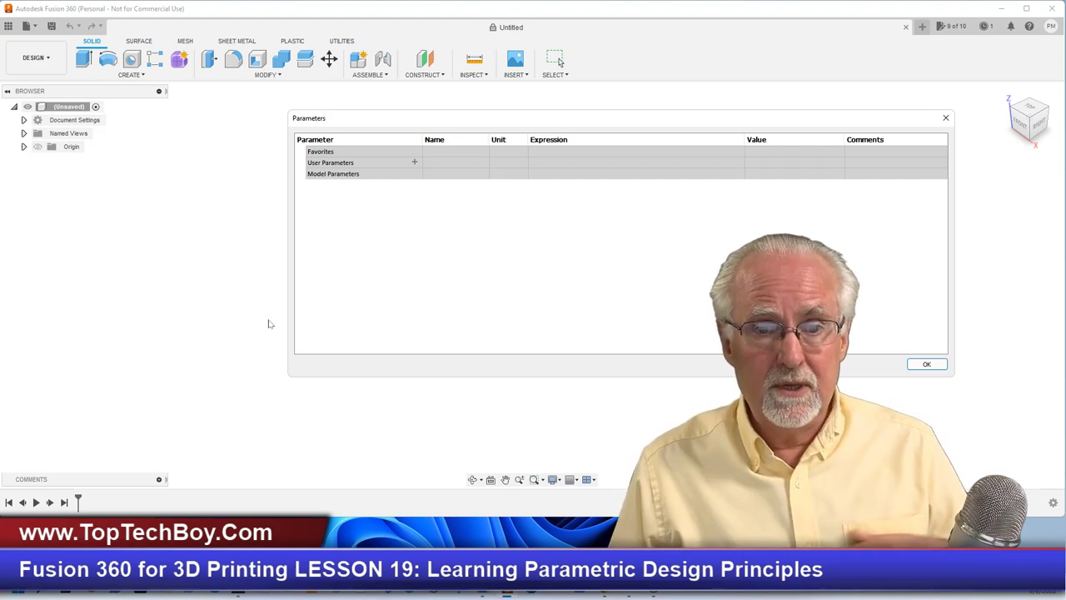
{"action": "left_click_drag", "start_coordinate": [518, 118], "coordinate": [323, 71]}
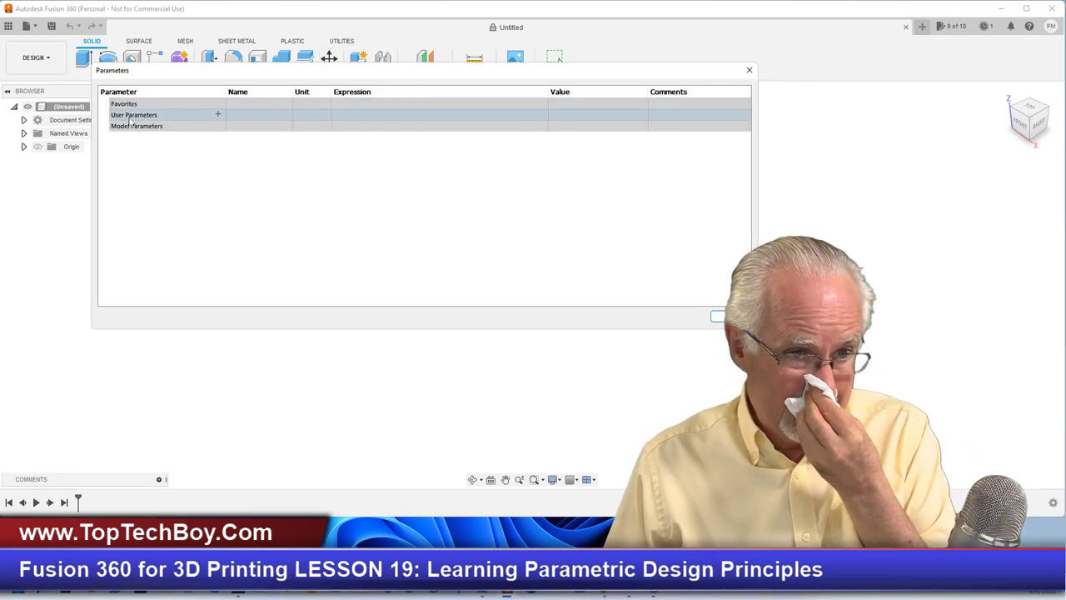
{"action": "left_click", "coordinate": [218, 114]}
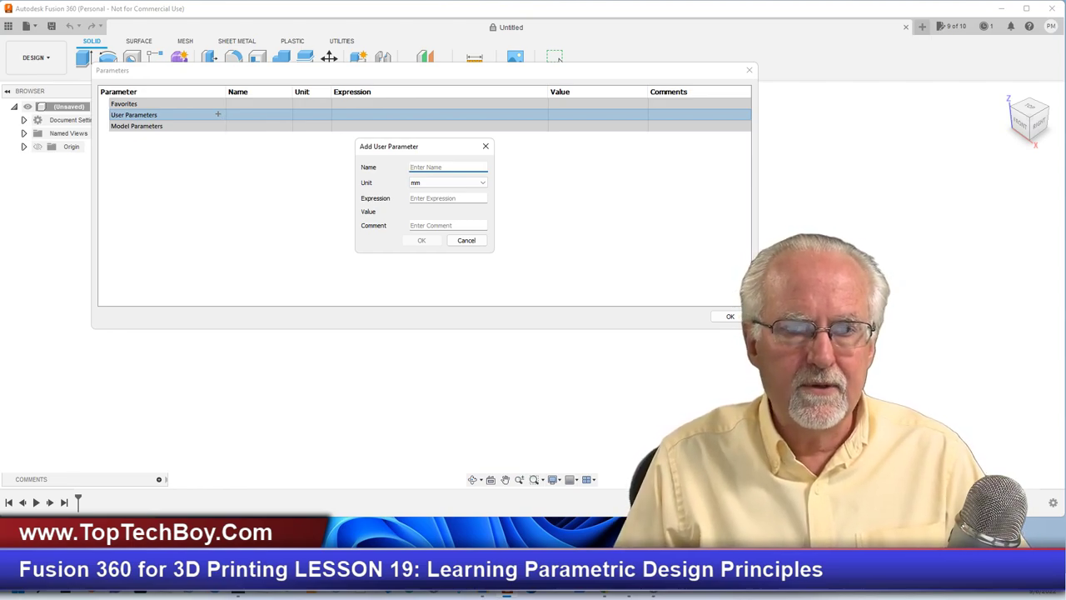
{"action": "type", "text": "baseL"}
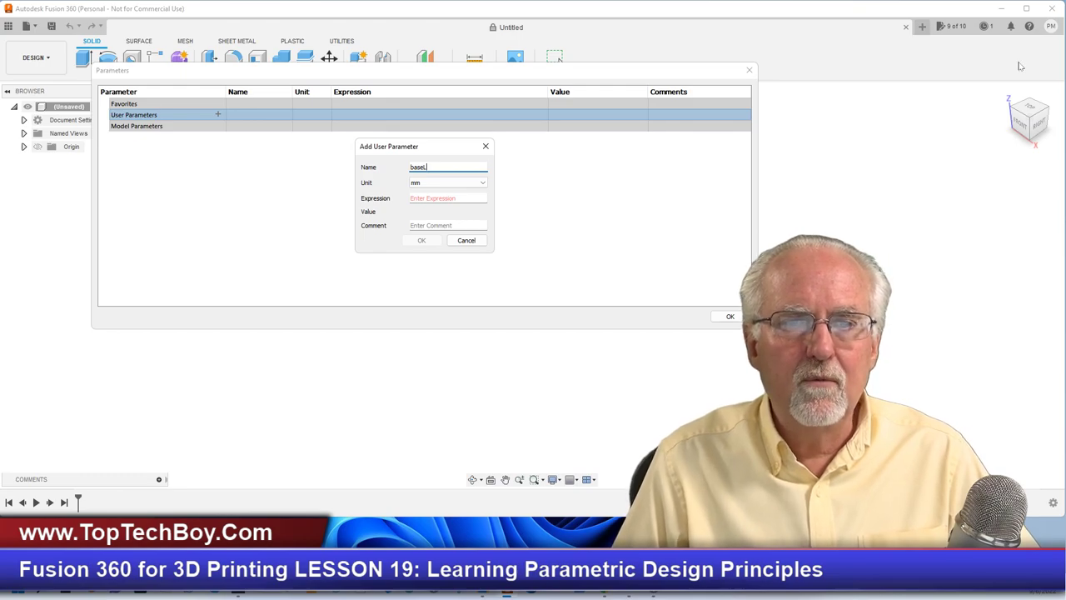
{"action": "key", "text": "Tab"}
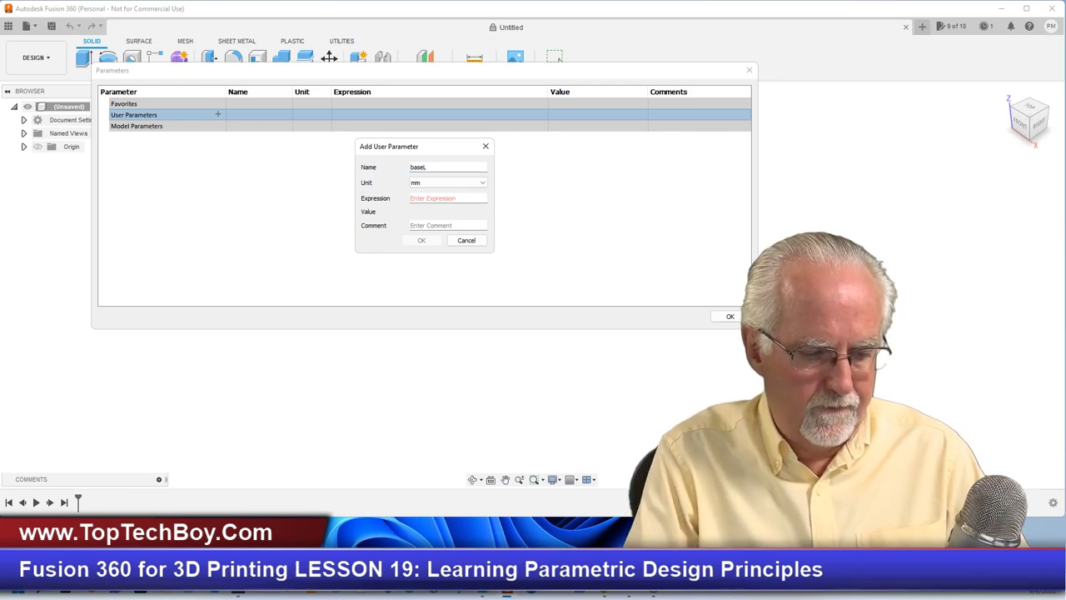
{"action": "type", "text": "50"}
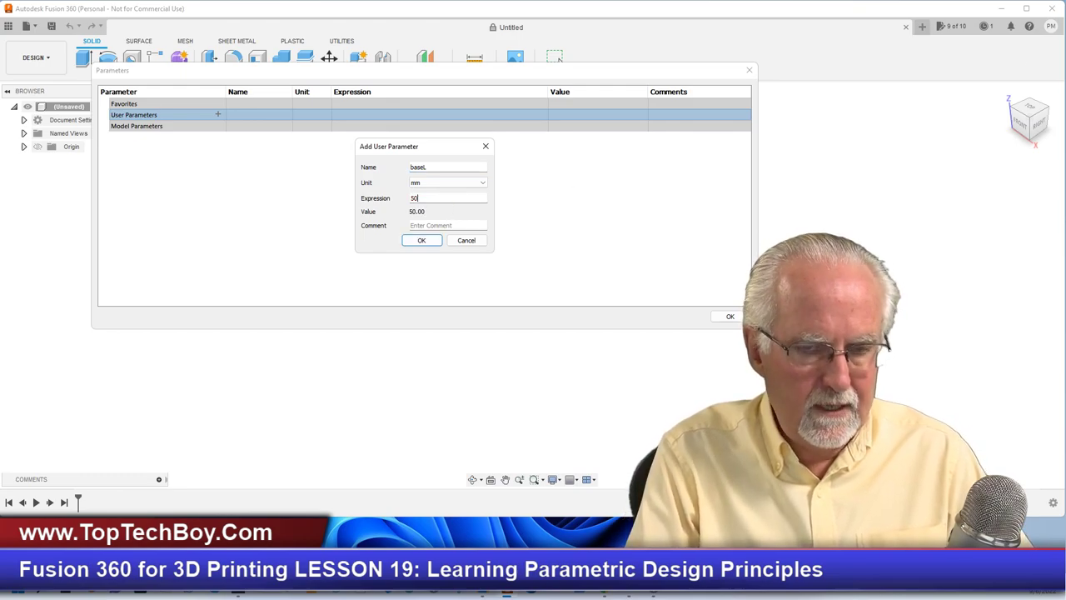
{"action": "left_click", "coordinate": [422, 241]}
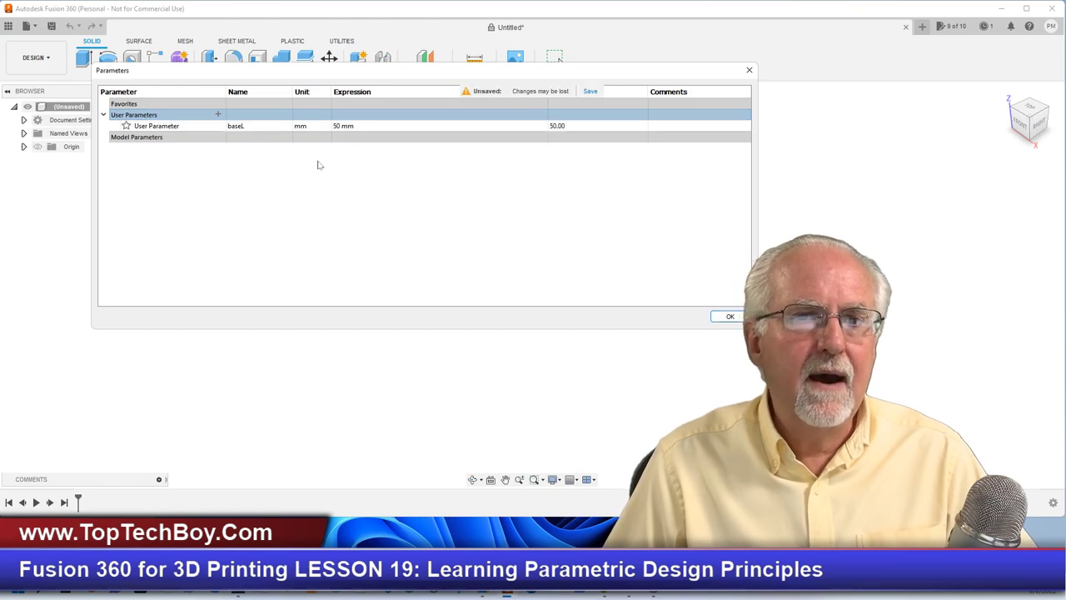
{"action": "left_click", "coordinate": [217, 114]}
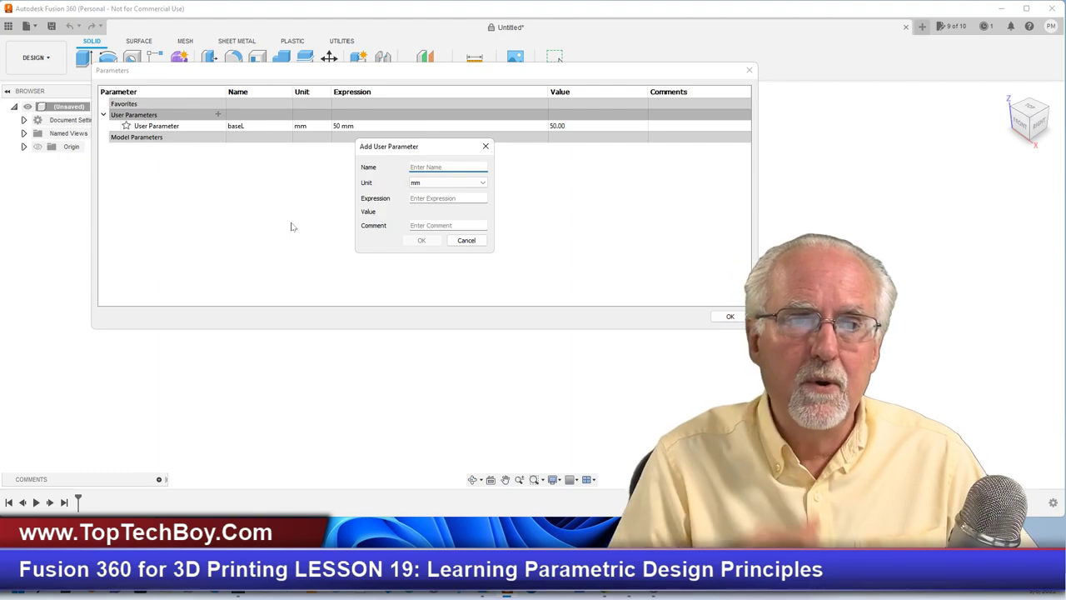
{"action": "left_click", "coordinate": [459, 241]}
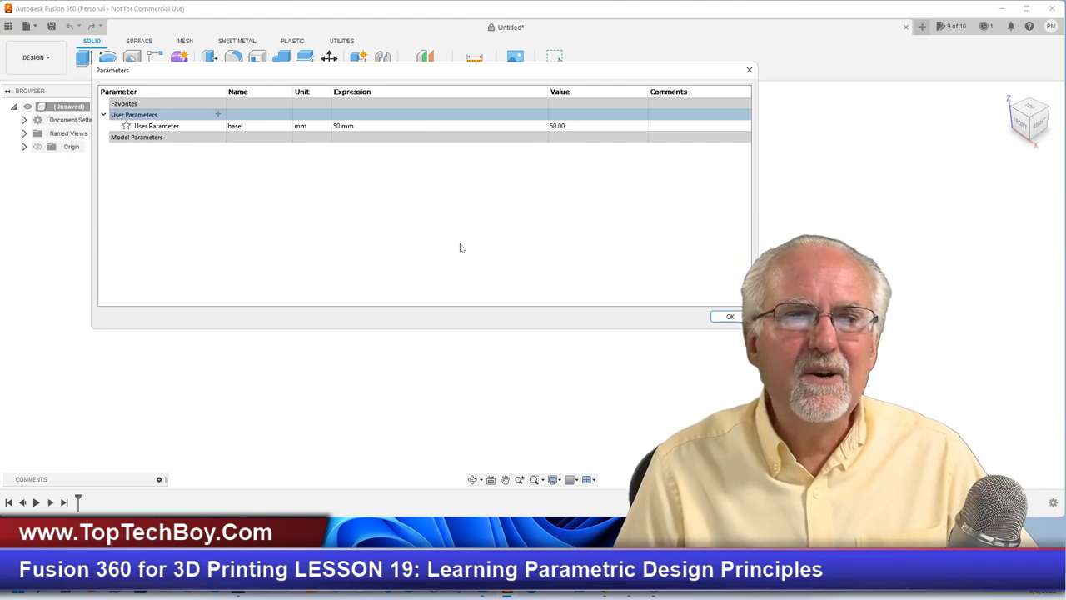
- Rename the user parameter baseL to baseSide
{"action": "double_click", "coordinate": [236, 126]}
{"action": "left_click", "coordinate": [242, 125]}
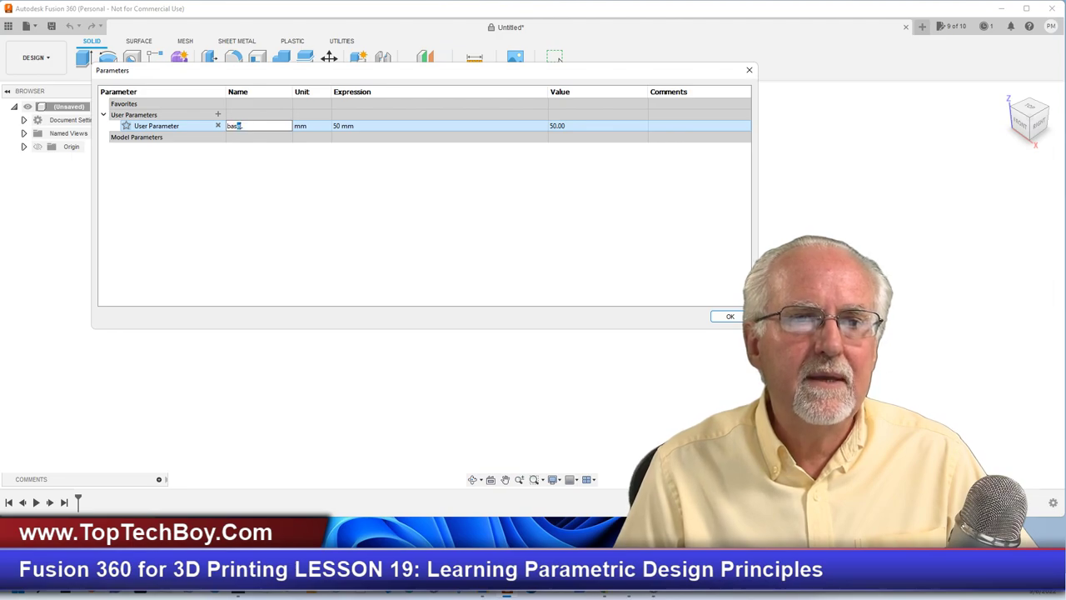
{"action": "type", "text": "e"}
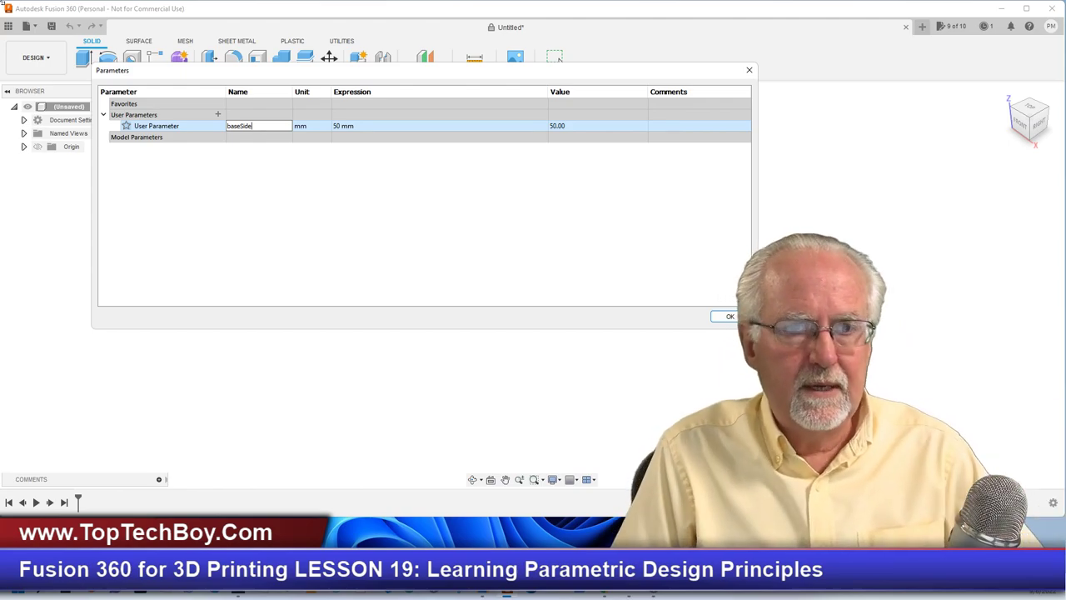
{"action": "key", "text": "Return"}
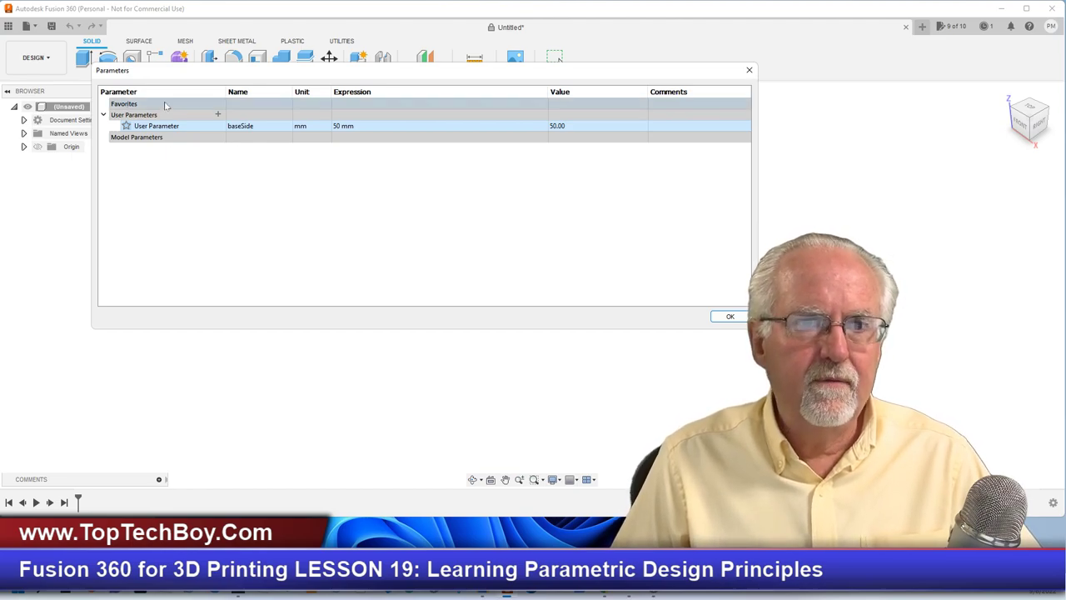
- Add a user parameter named baseH with unit mm and expression 25
{"action": "left_click", "coordinate": [216, 114]}
{"action": "type", "text": "baseH"}
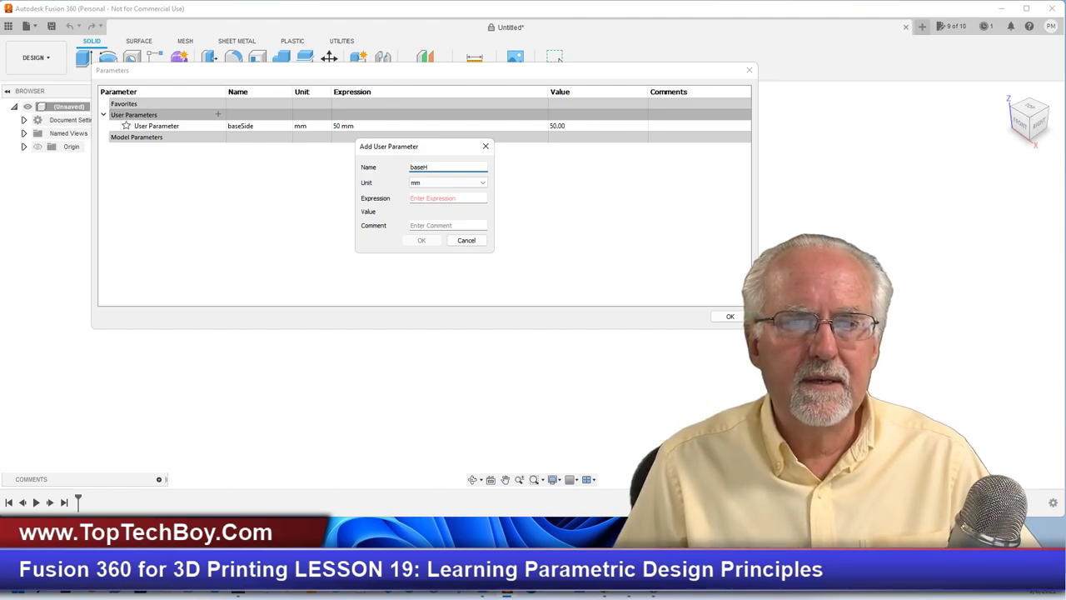
{"action": "key", "text": "Tab"}
{"action": "type", "text": "2"}
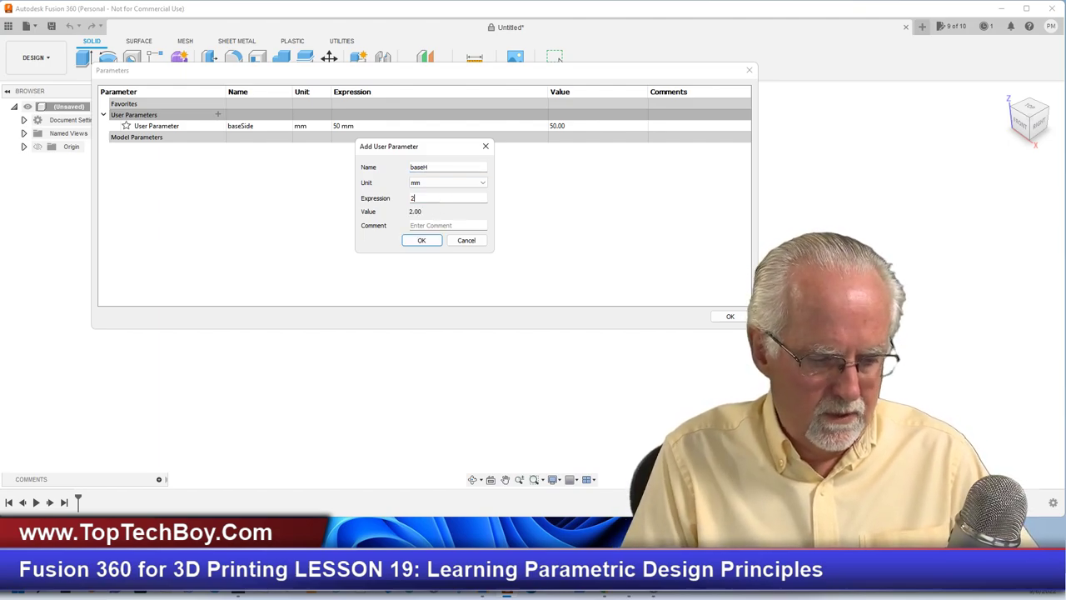
{"action": "key", "text": "Return"}
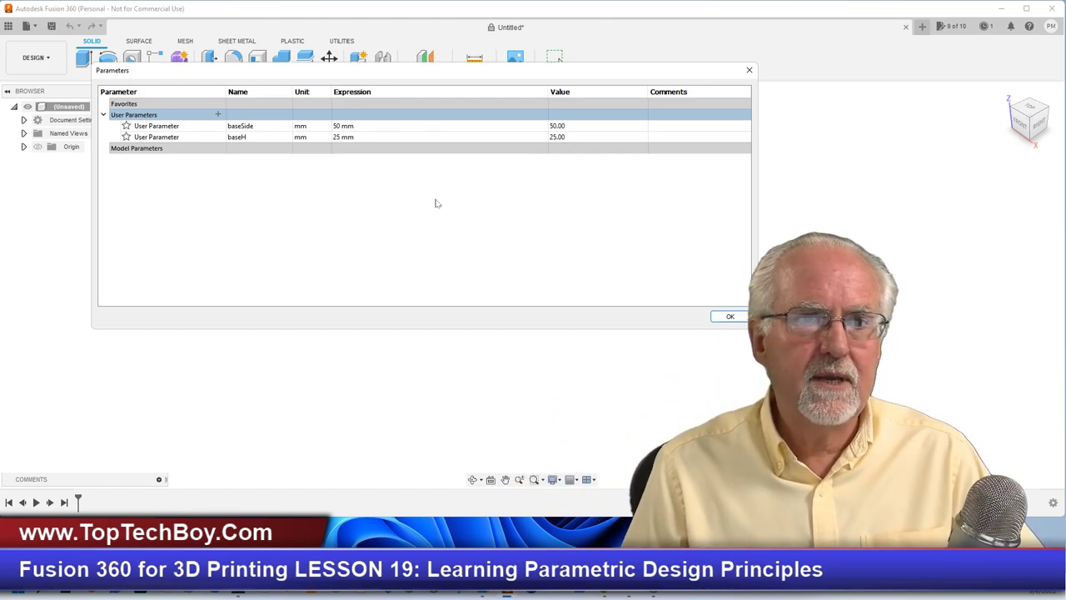
- Add a user parameter named pinR with unit mm and expression 25
{"action": "left_click", "coordinate": [217, 115]}
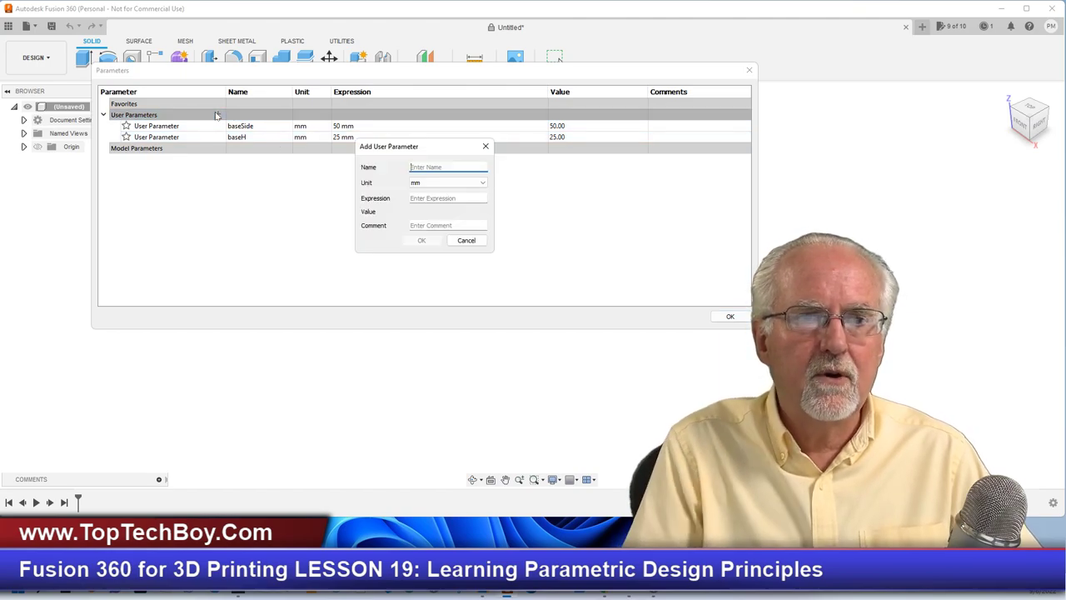
{"action": "type", "text": "pinR"}
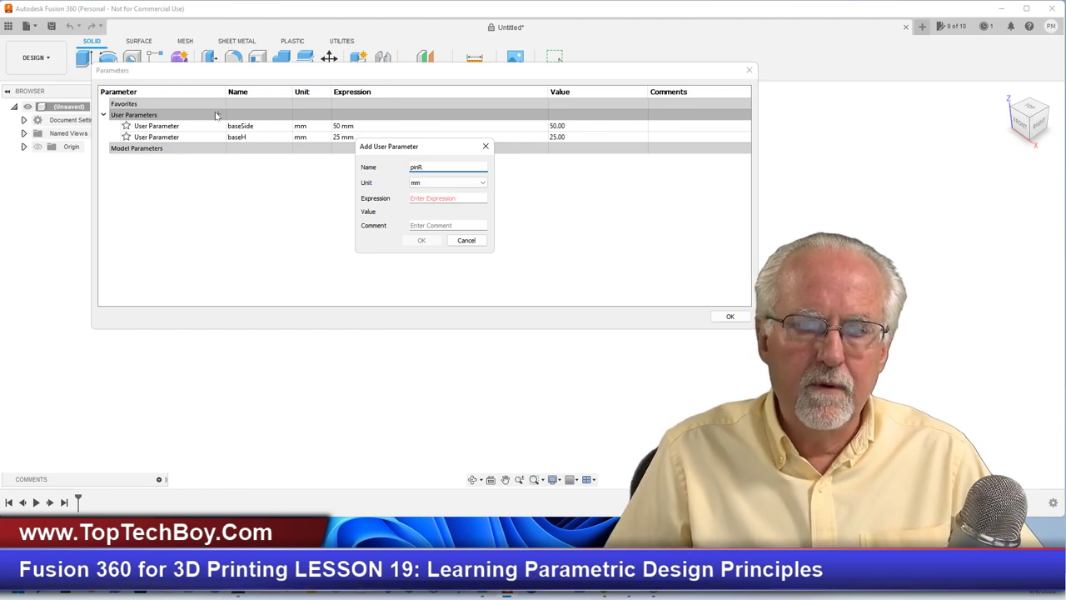
{"action": "key", "text": "Tab"}
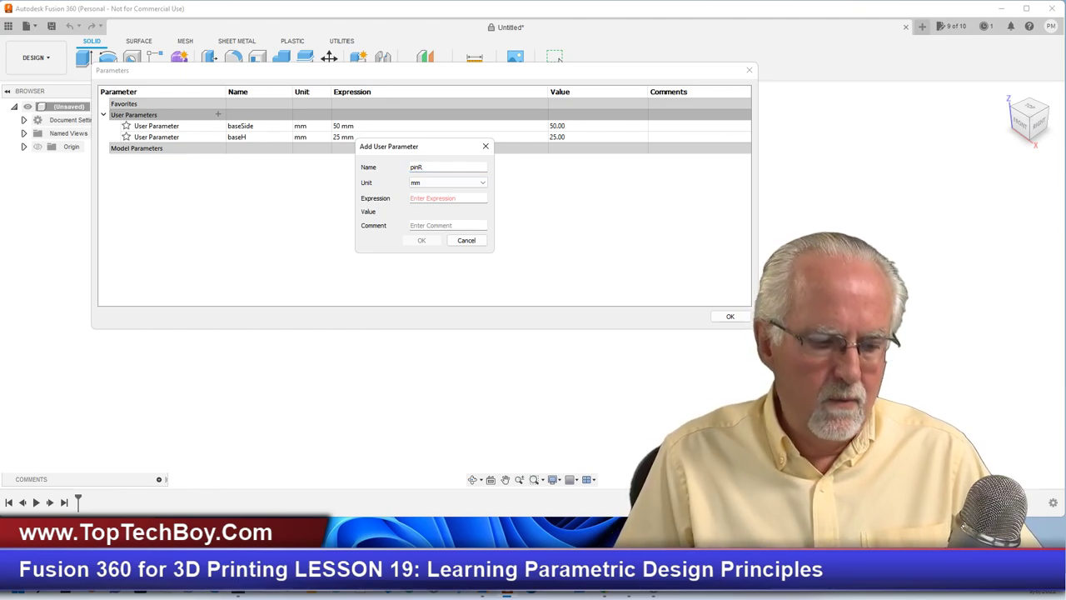
{"action": "type", "text": "25"}
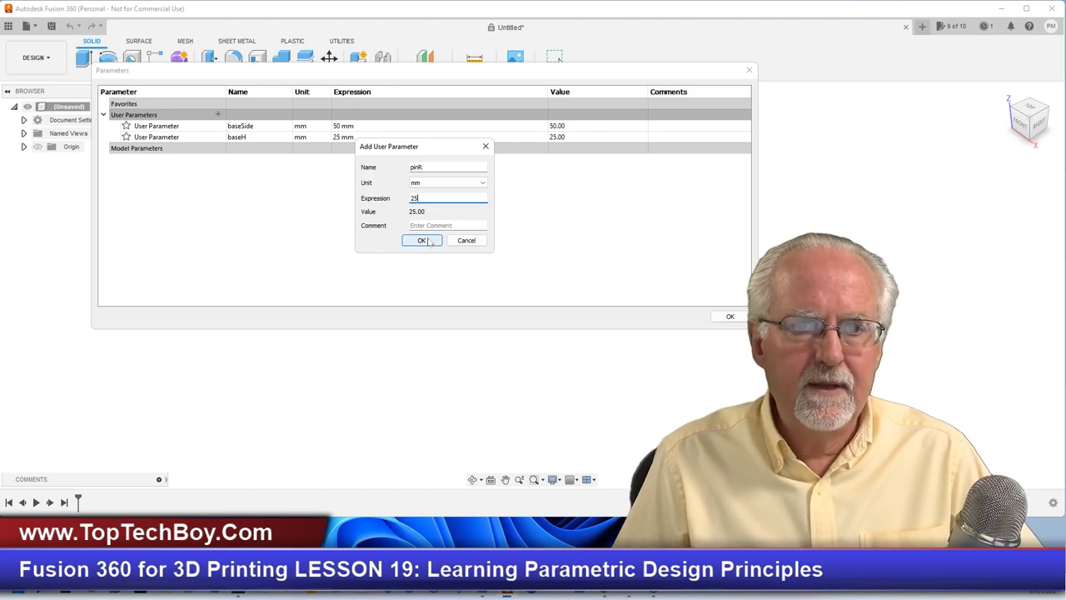
{"action": "left_click", "coordinate": [422, 240]}
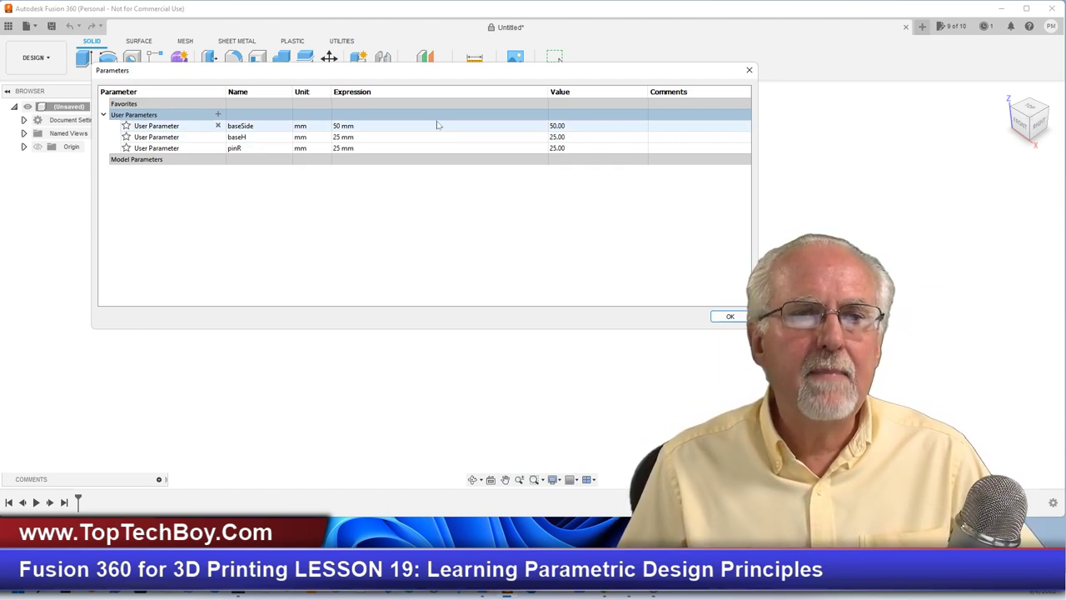
- Add a user parameter named pinH with unit mm and expression 50, and accept the parameter list
{"action": "left_click", "coordinate": [219, 116]}
{"action": "type", "text": "pinH"}
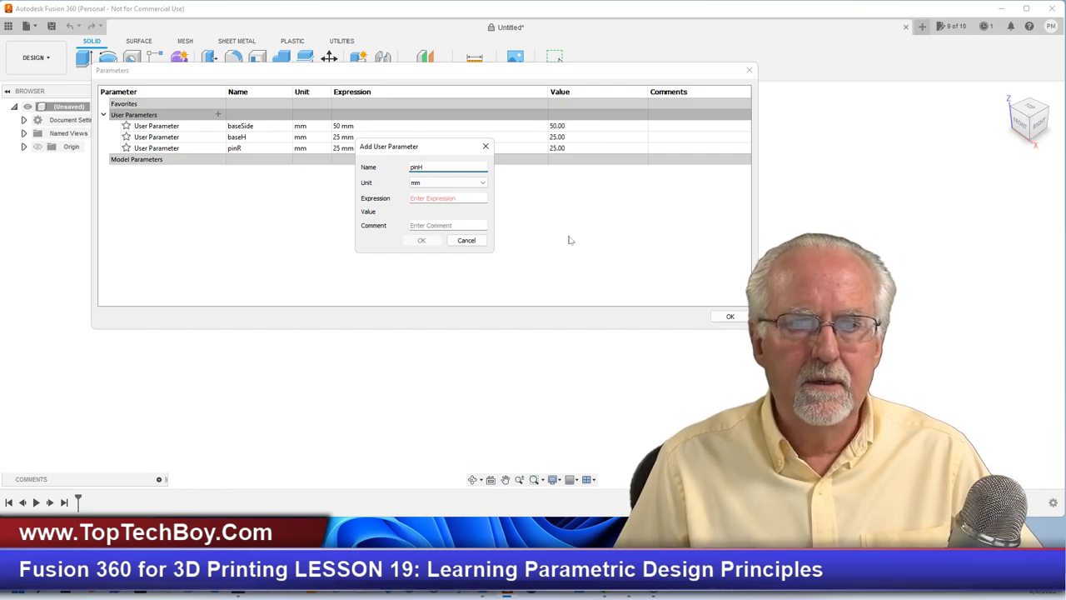
{"action": "left_click", "coordinate": [448, 199]}
{"action": "type", "text": "50"}
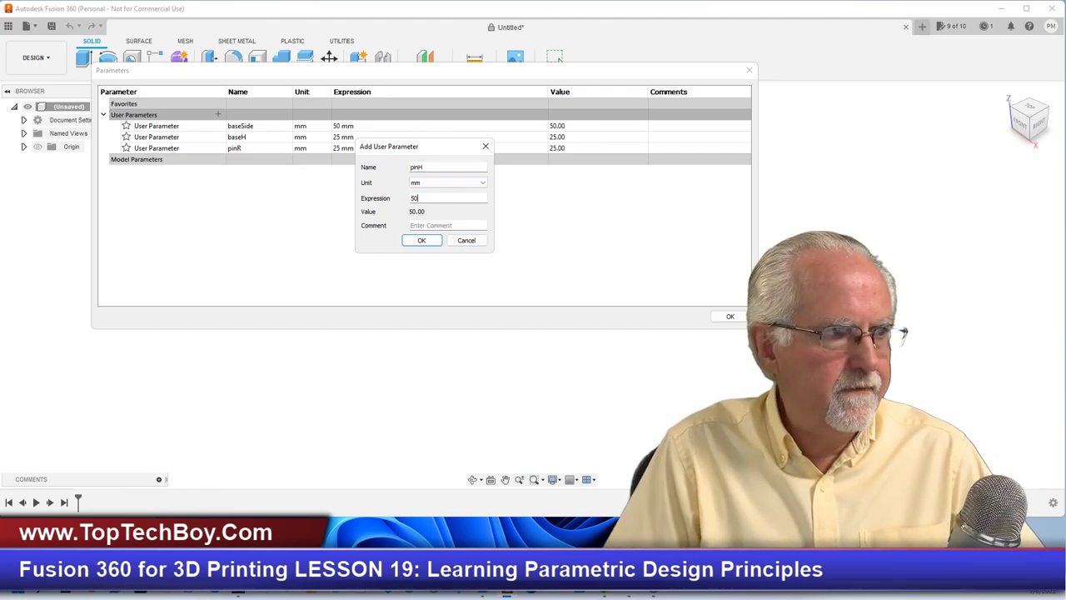
{"action": "left_click", "coordinate": [422, 241]}
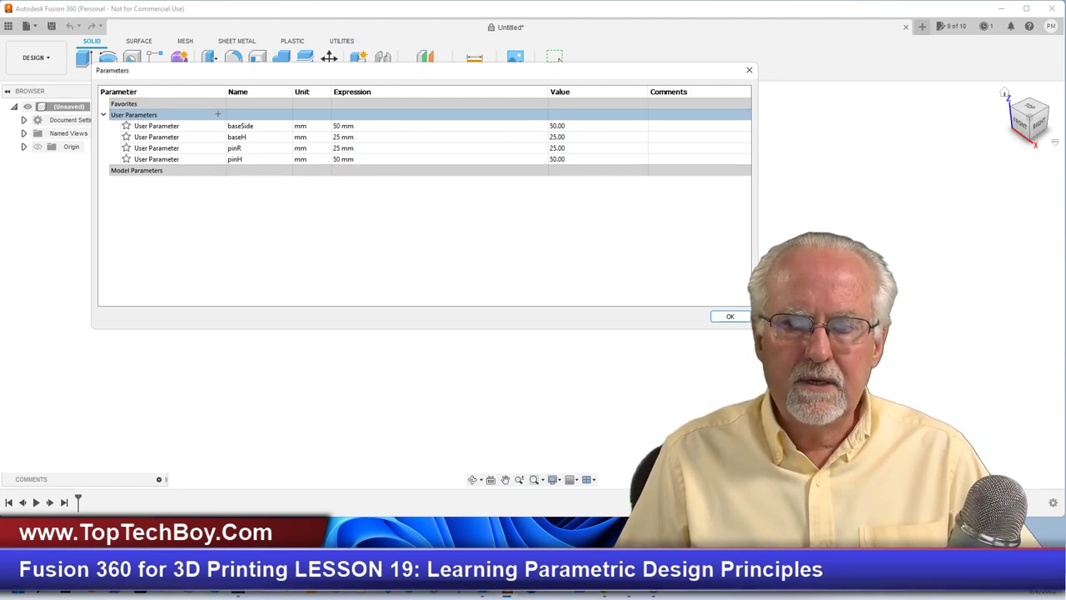
{"action": "left_click", "coordinate": [729, 318]}
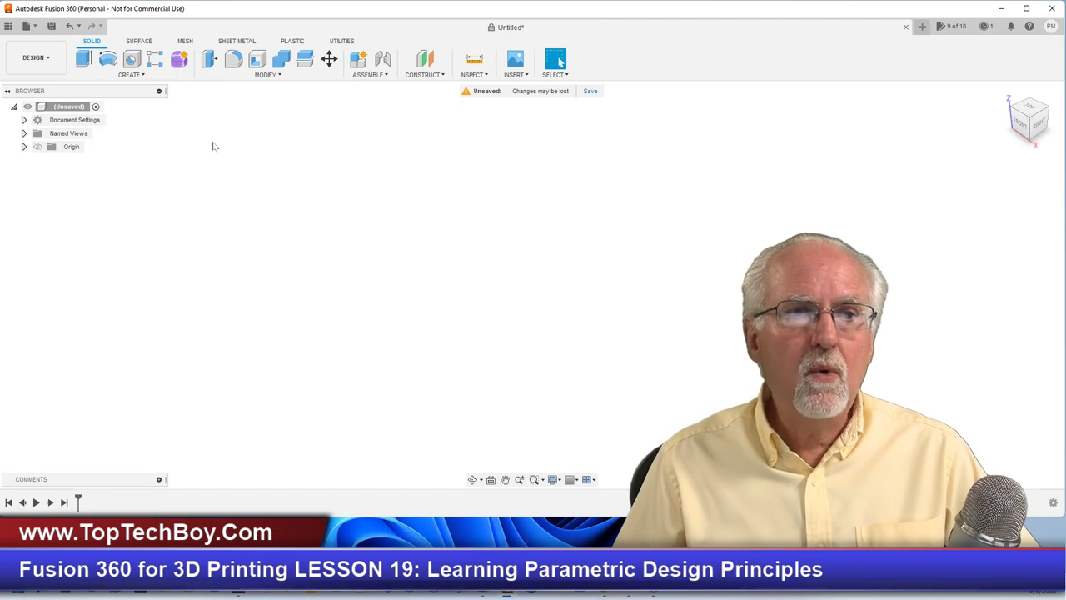
- Start a new sketch on the horizontal XY origin plane
{"action": "left_click", "coordinate": [130, 73]}
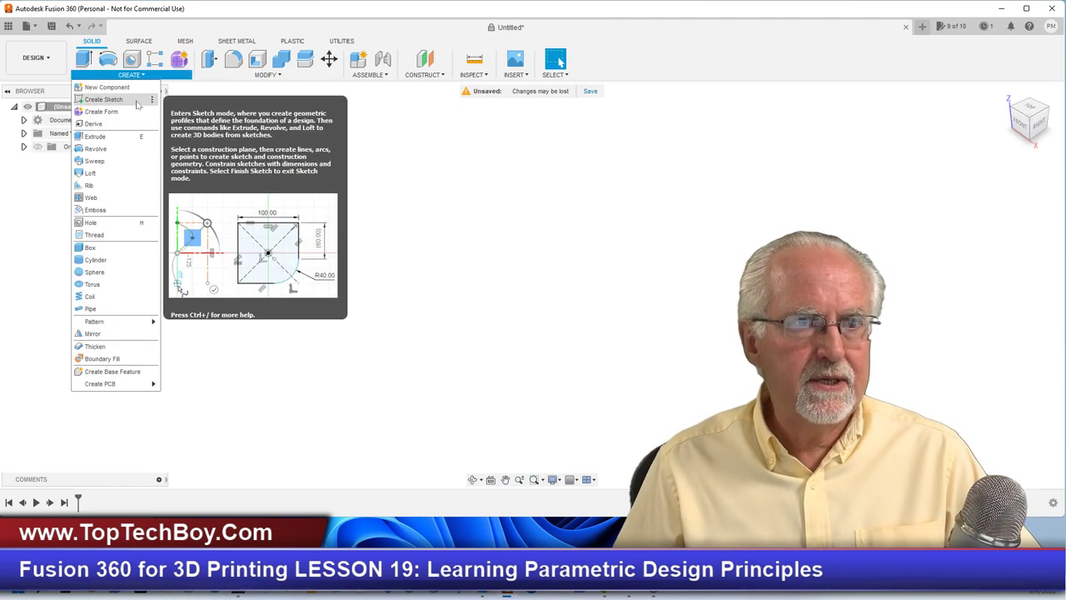
{"action": "left_click", "coordinate": [138, 103]}
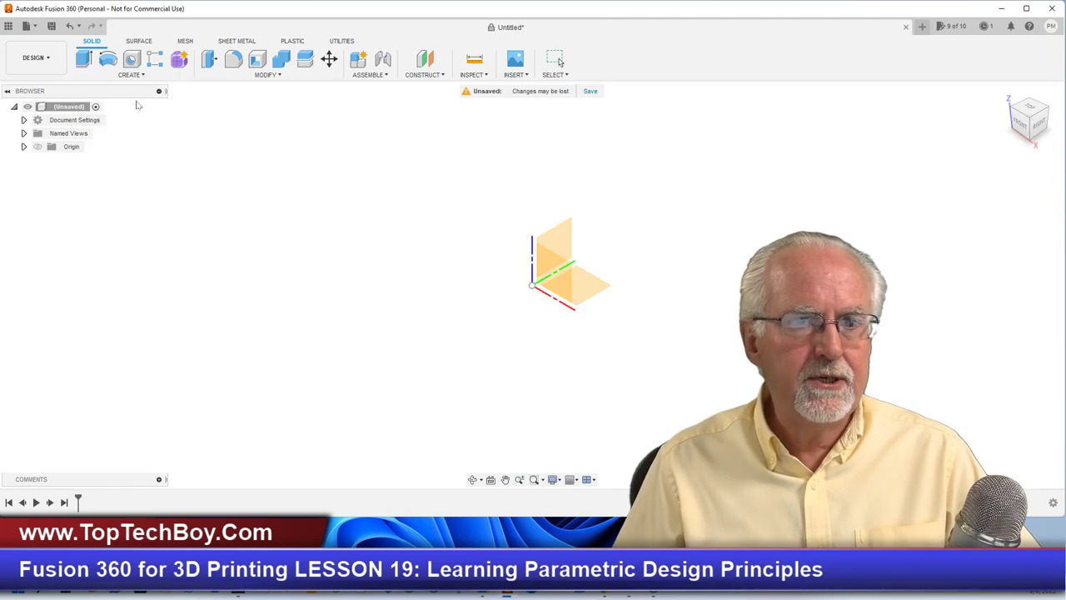
{"action": "left_click", "coordinate": [583, 288]}
{"action": "scroll", "coordinate": [164, 161], "scroll_direction": "down", "scroll_amount": 3}
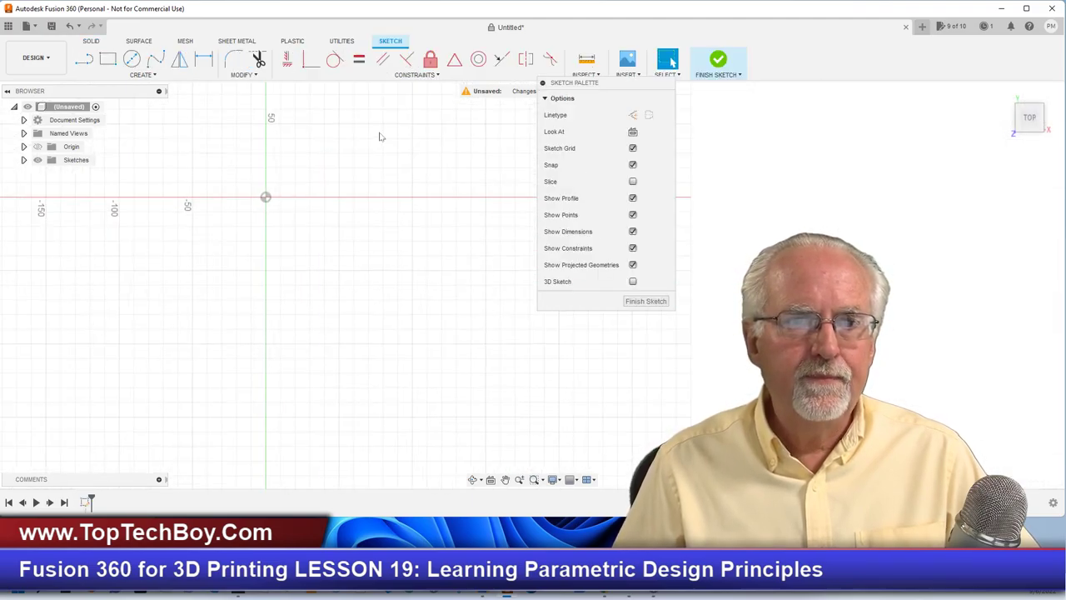
{"action": "scroll", "coordinate": [379, 137], "scroll_direction": "down", "scroll_amount": 1}
- Draw a circle centred on the origin with its diameter set to the user parameter pinR
{"action": "left_click", "coordinate": [131, 59]}
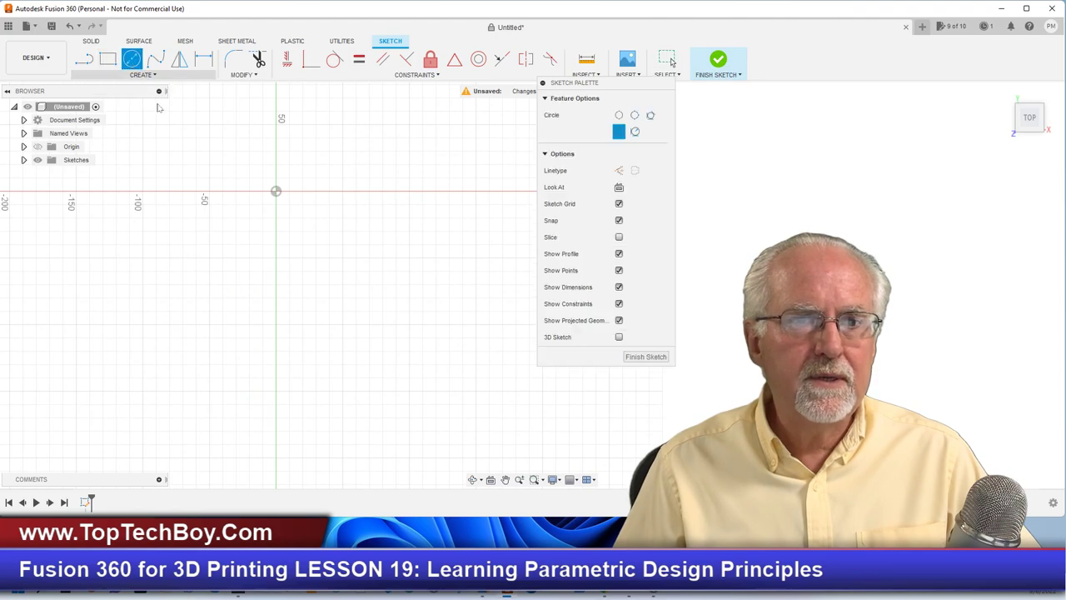
{"action": "left_click", "coordinate": [277, 193]}
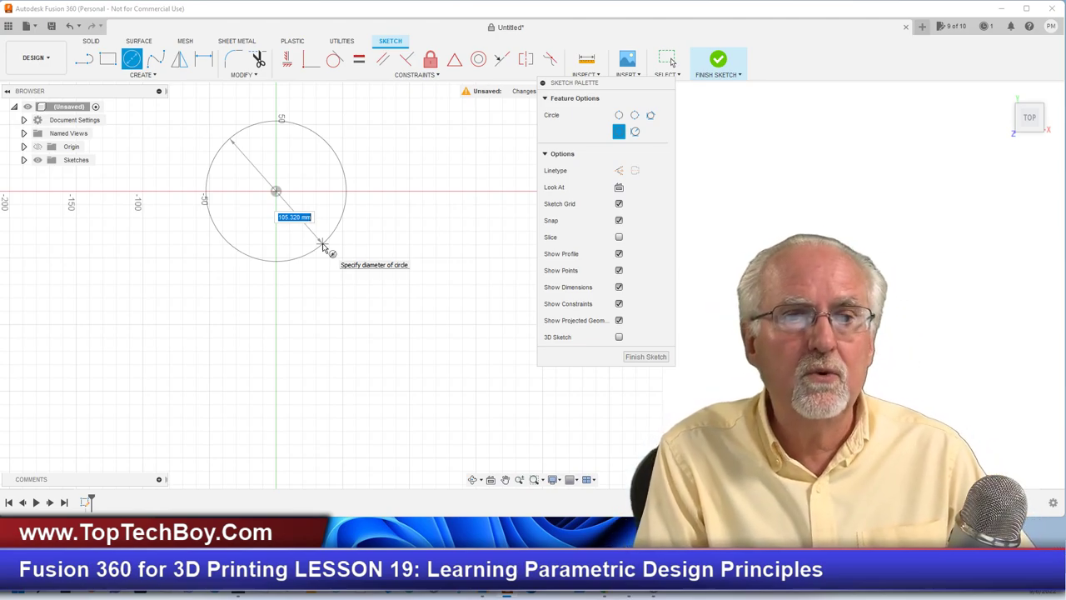
{"action": "type", "text": "p"}
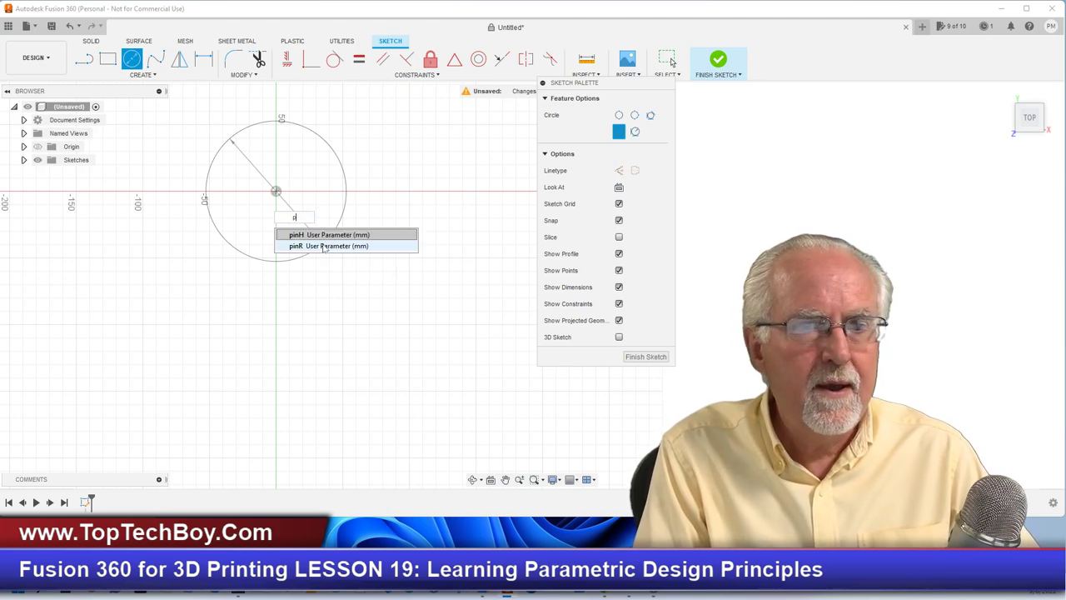
{"action": "type", "text": "inR"}
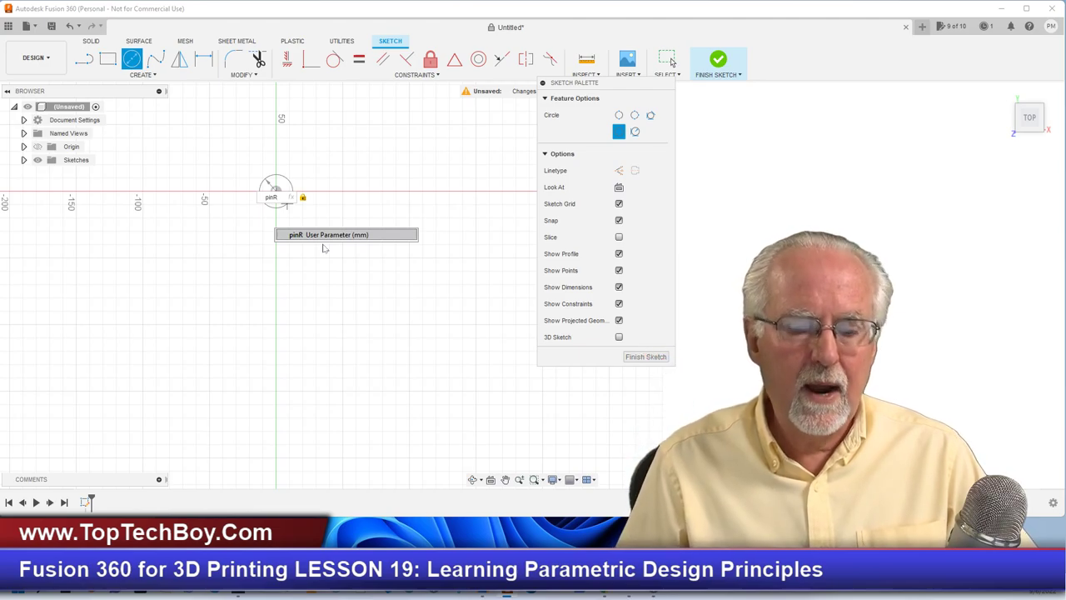
{"action": "key", "text": "BackSpace"}
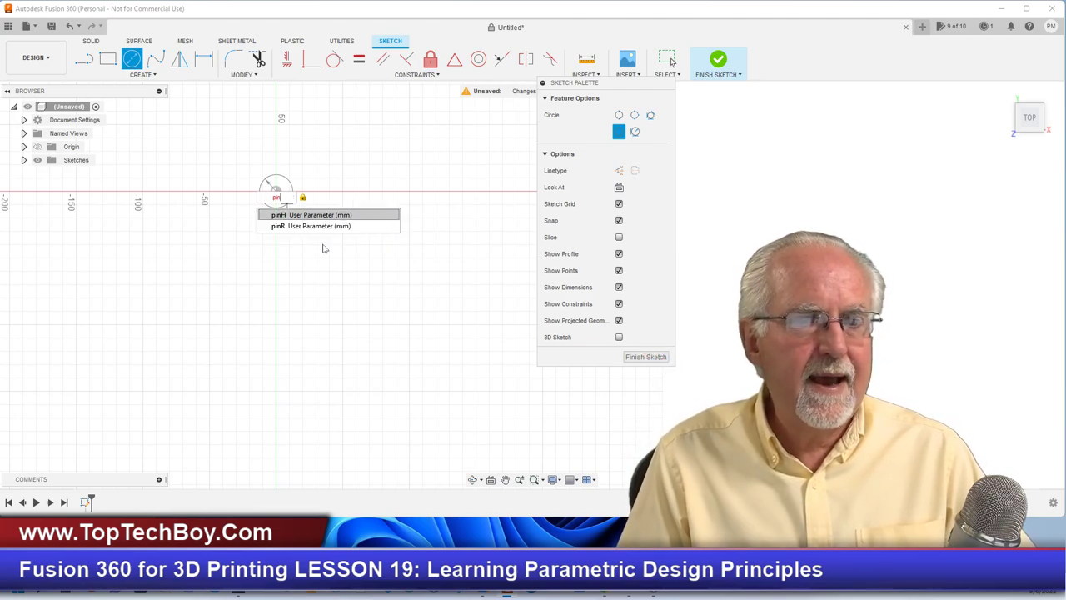
{"action": "key", "text": "Down"}
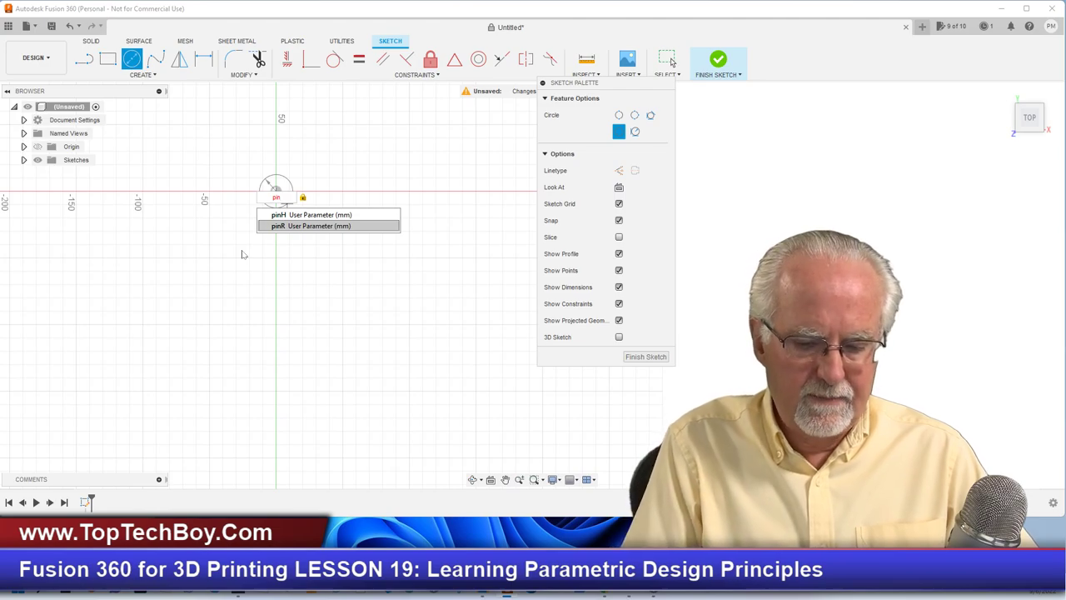
{"action": "key", "text": "Return"}
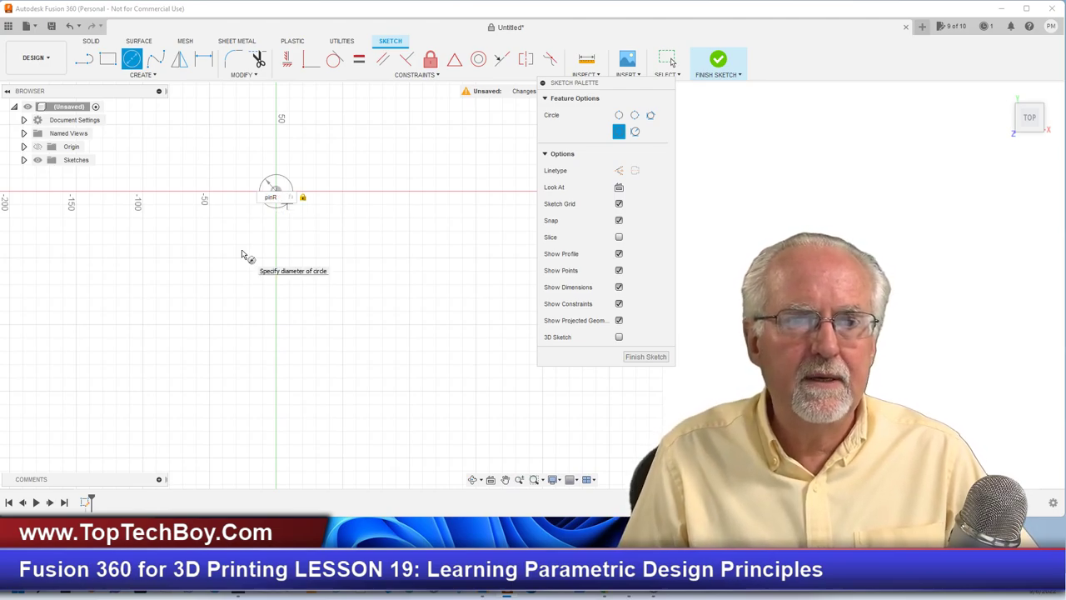
{"action": "key", "text": "Return"}
{"action": "key", "text": "Escape"}
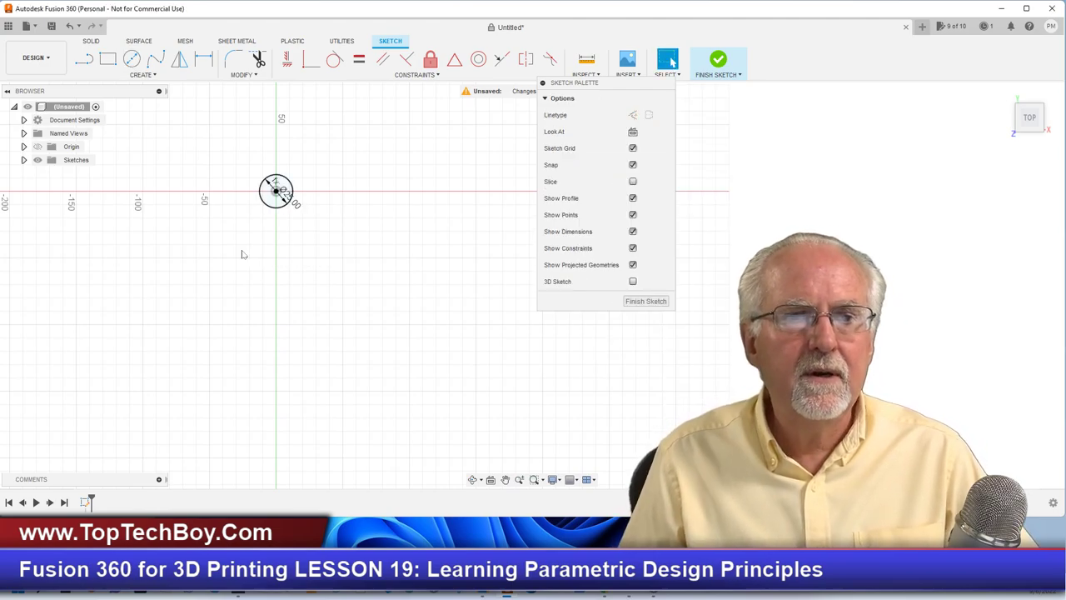
- Draw a center rectangle on the origin around the circle, with both its width and height set to the user parameter baseSide
{"action": "scroll", "coordinate": [296, 148], "scroll_direction": "up", "scroll_amount": 5}
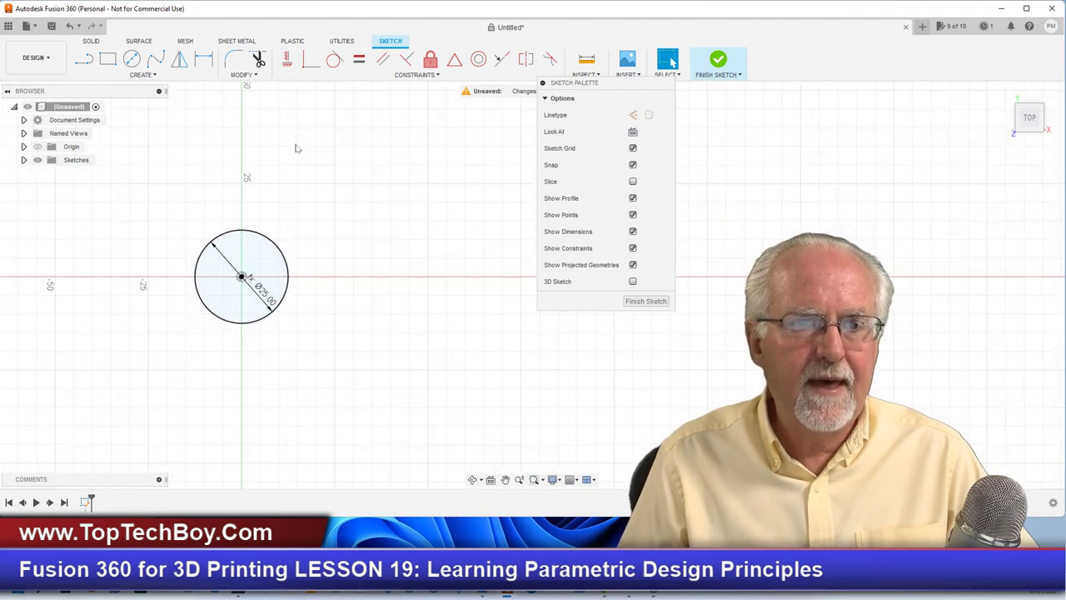
{"action": "left_click", "coordinate": [109, 58]}
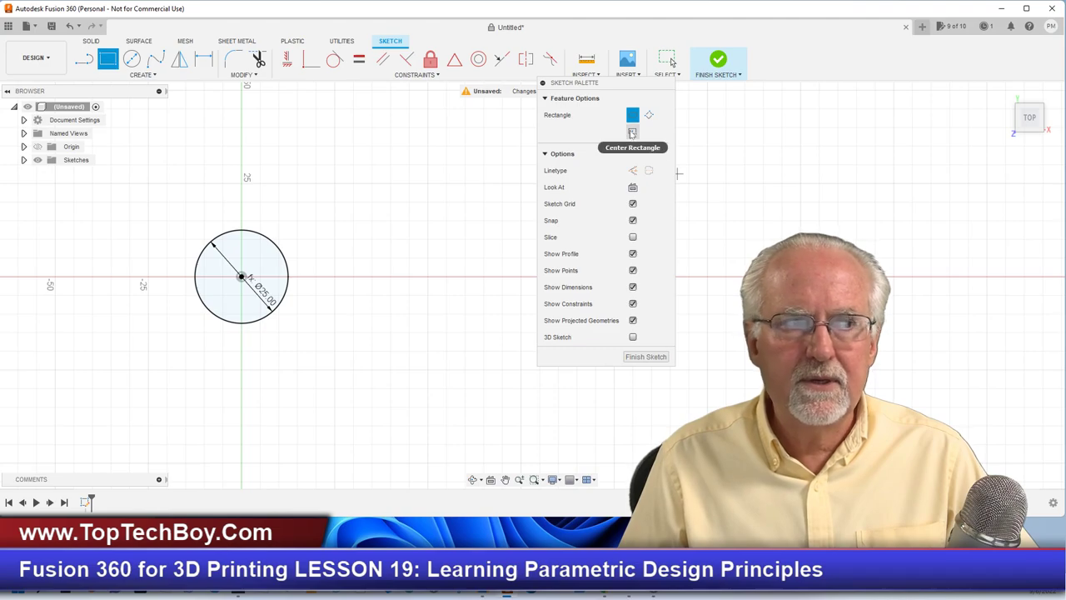
{"action": "left_click", "coordinate": [633, 133]}
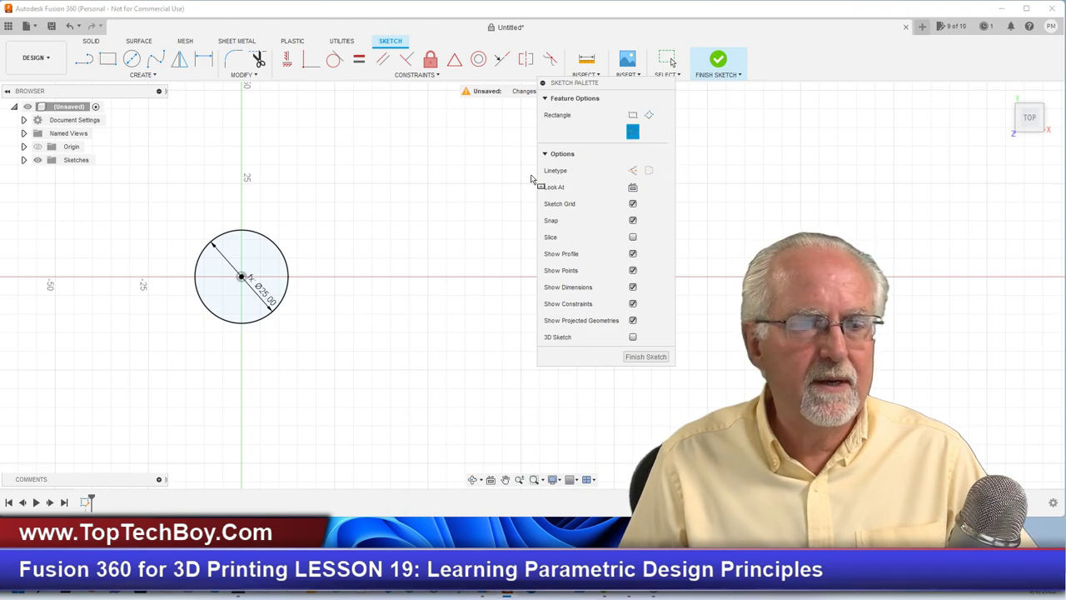
{"action": "left_click", "coordinate": [241, 277]}
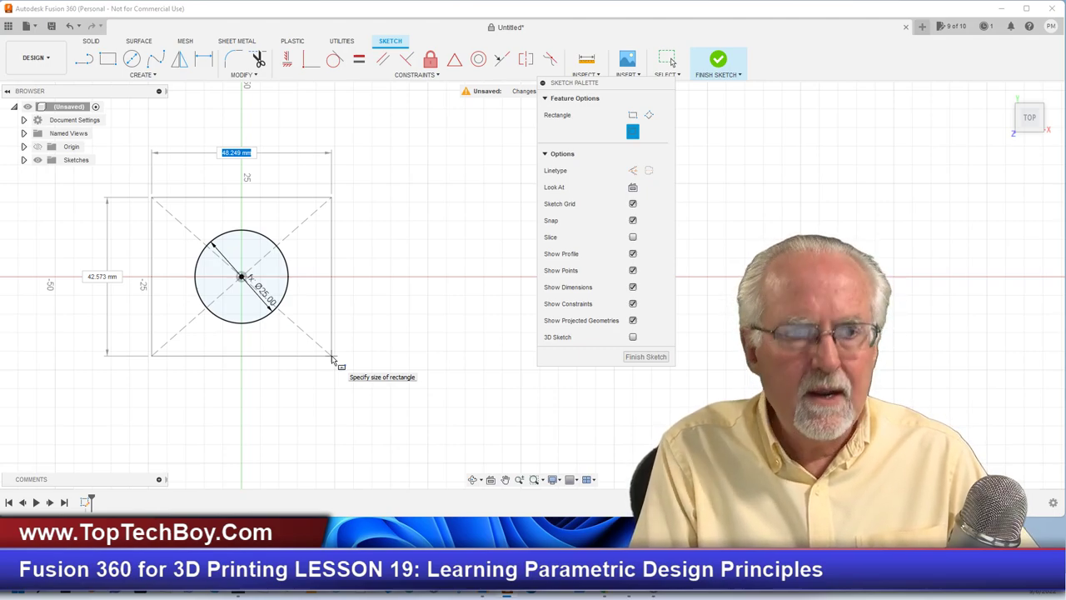
{"action": "type", "text": "base"}
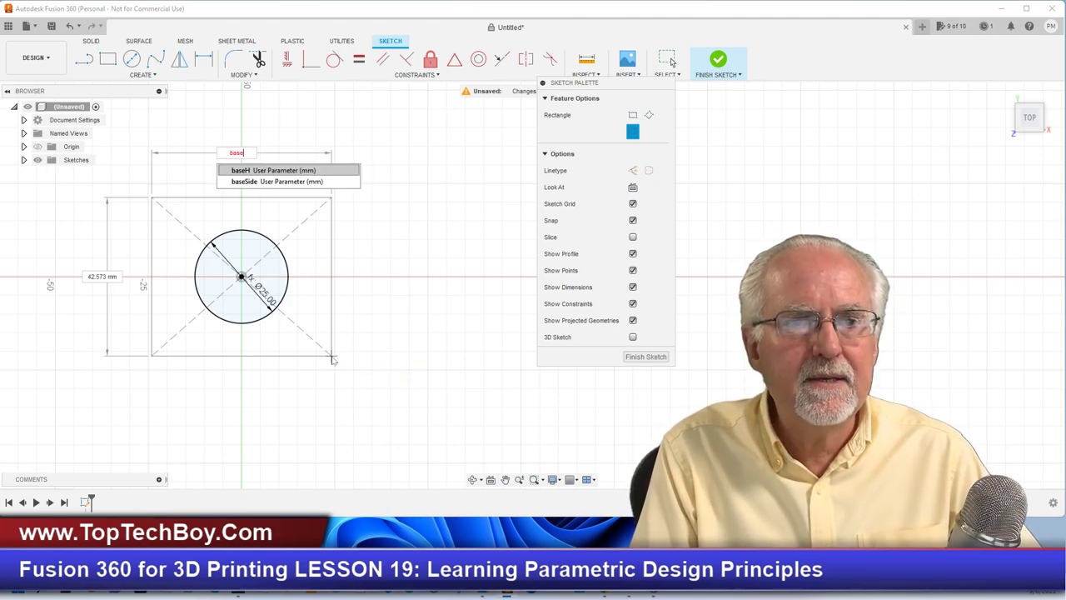
{"action": "key", "text": "Down"}
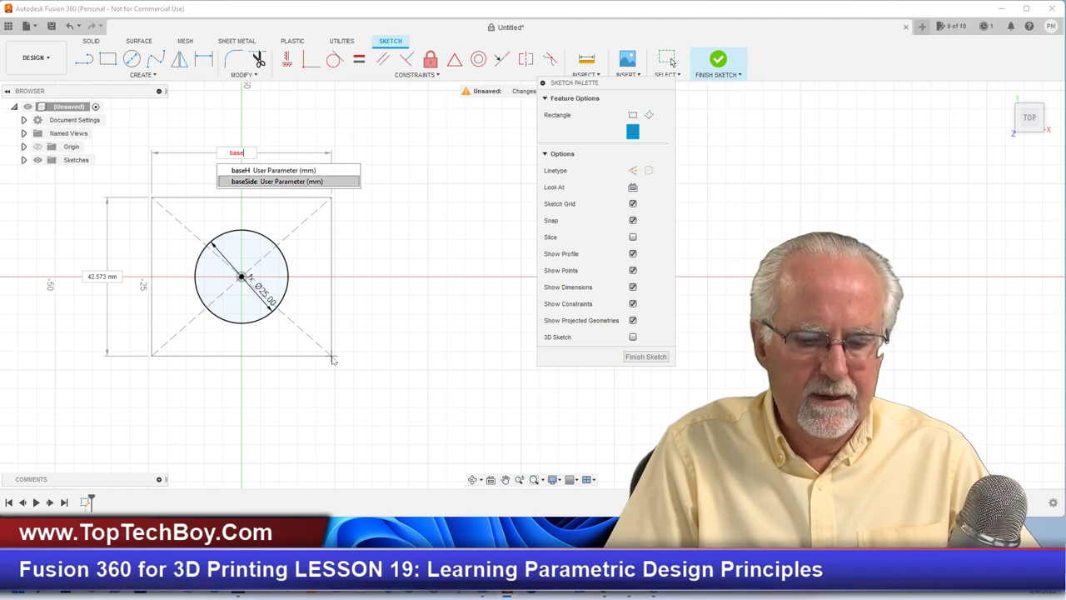
{"action": "key", "text": "Tab"}
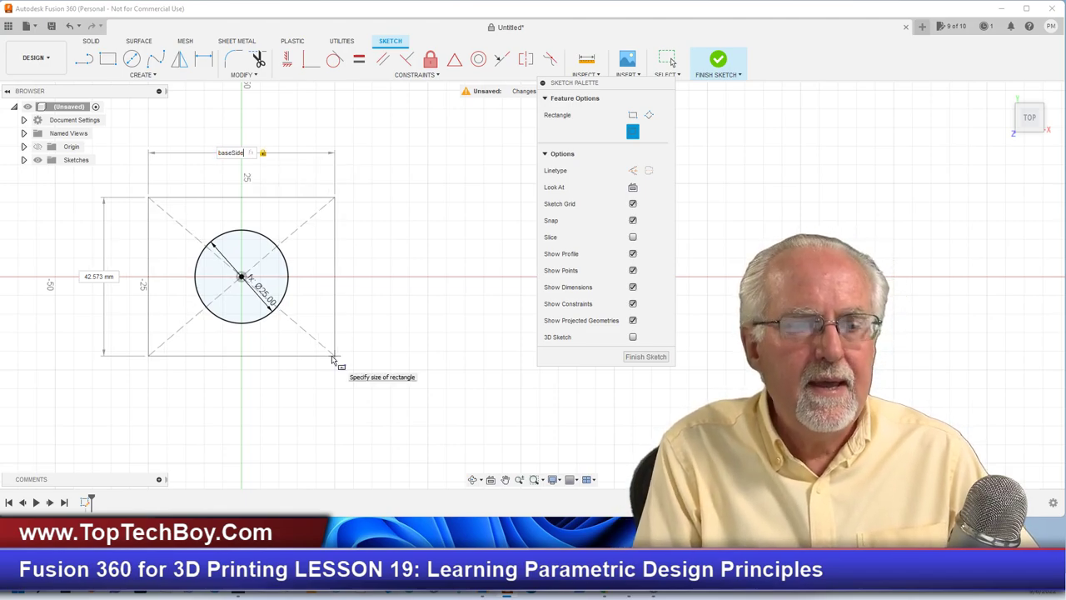
{"action": "key", "text": "Tab"}
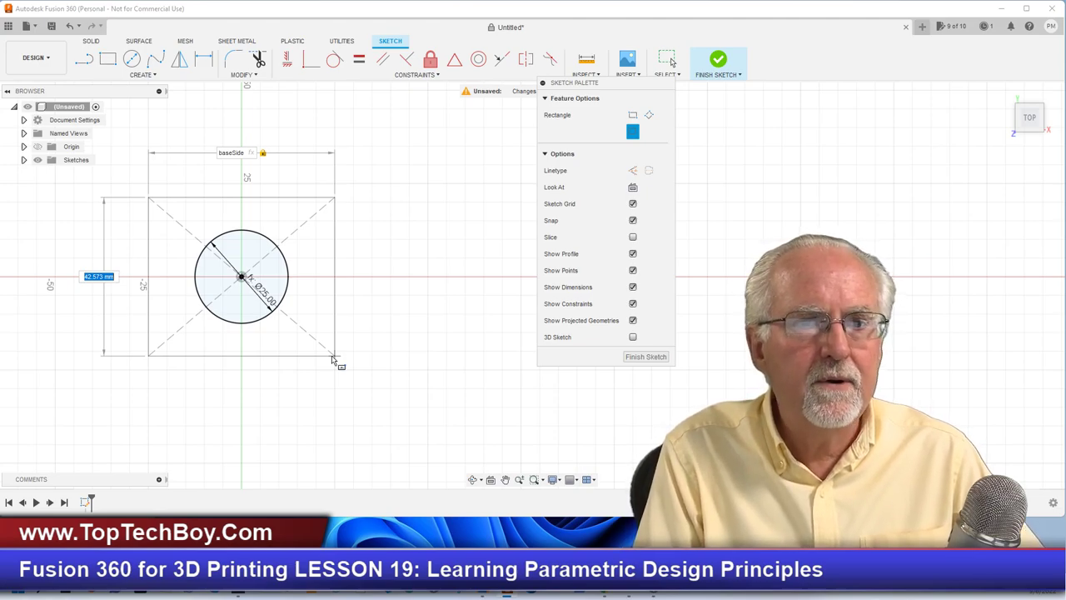
{"action": "type", "text": "b"}
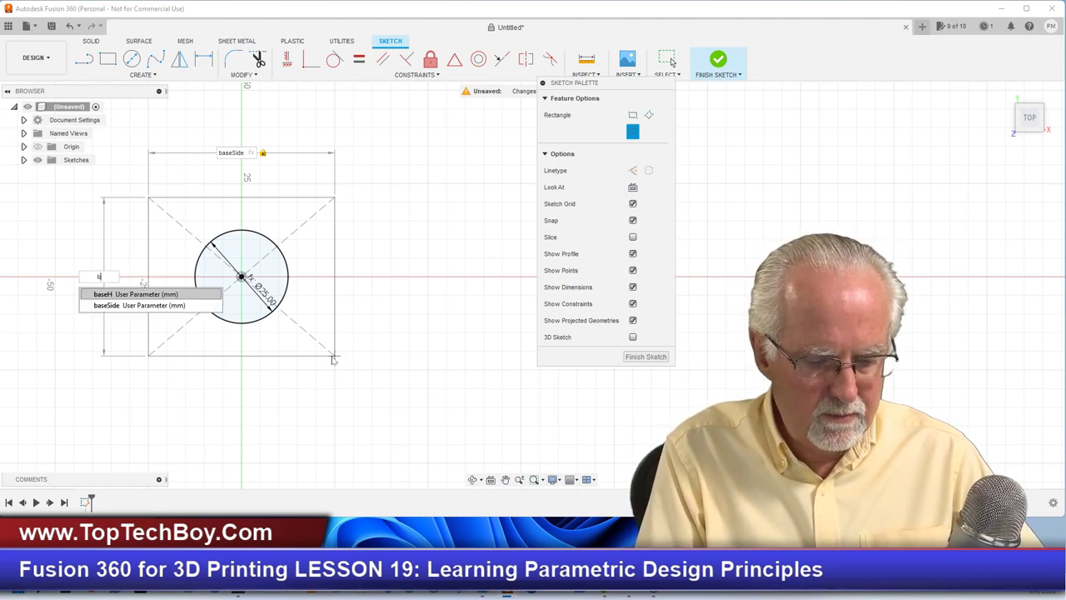
{"action": "type", "text": "aseS"}
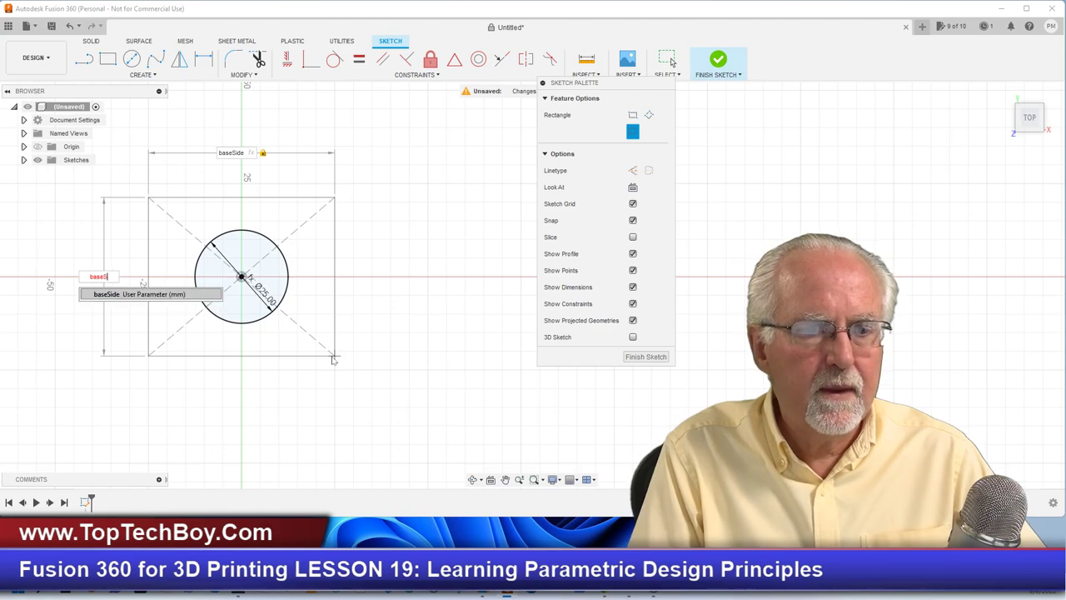
{"action": "key", "text": "Tab"}
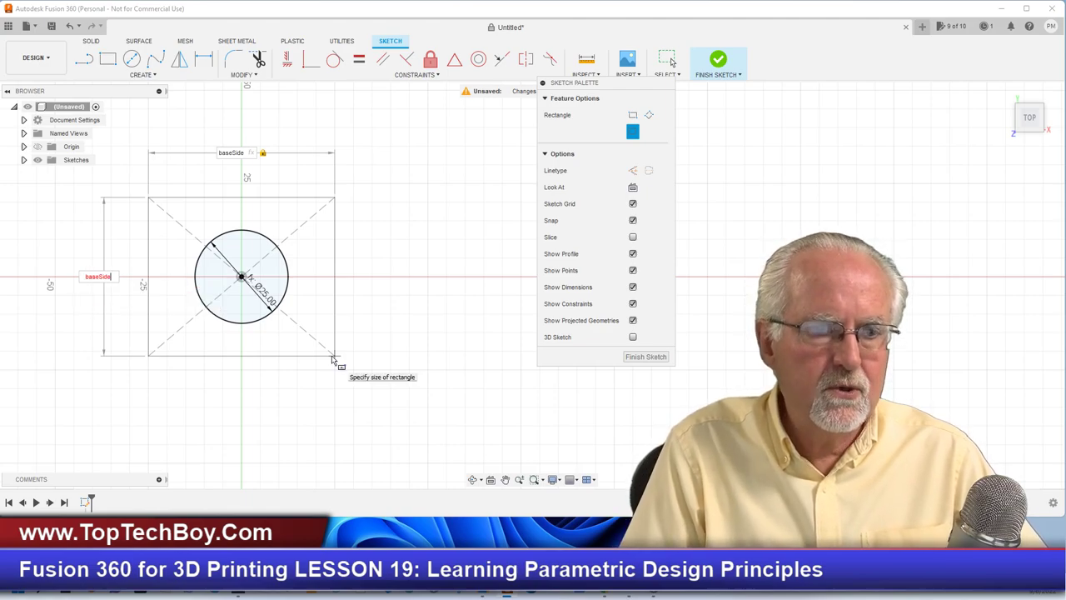
{"action": "key", "text": "Return"}
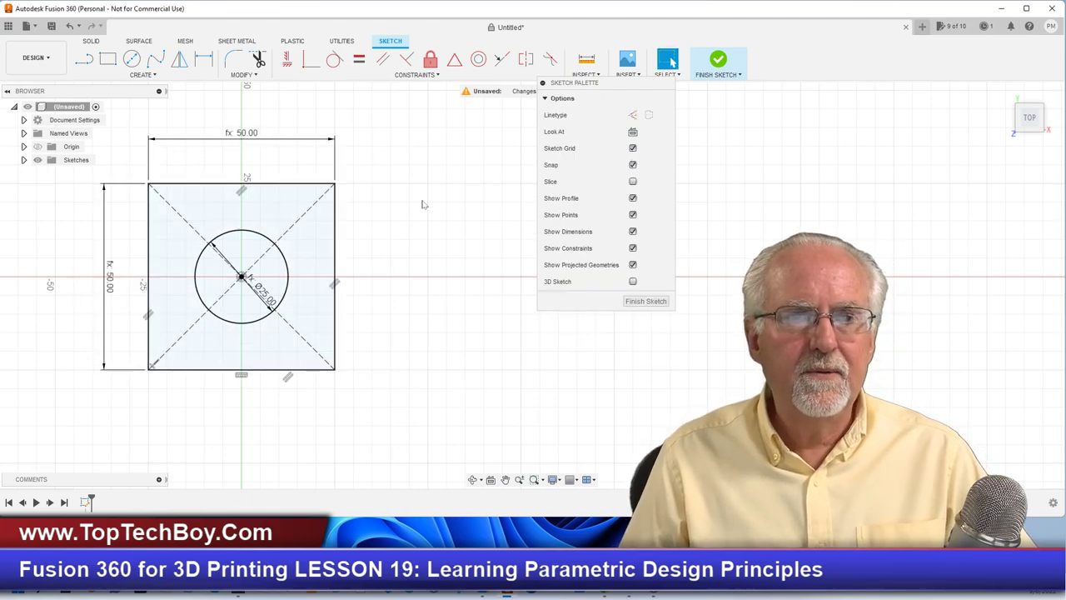
{"action": "scroll", "coordinate": [423, 204], "scroll_direction": "down", "scroll_amount": 2}
{"action": "scroll", "coordinate": [423, 204], "scroll_direction": "up", "scroll_amount": 2}
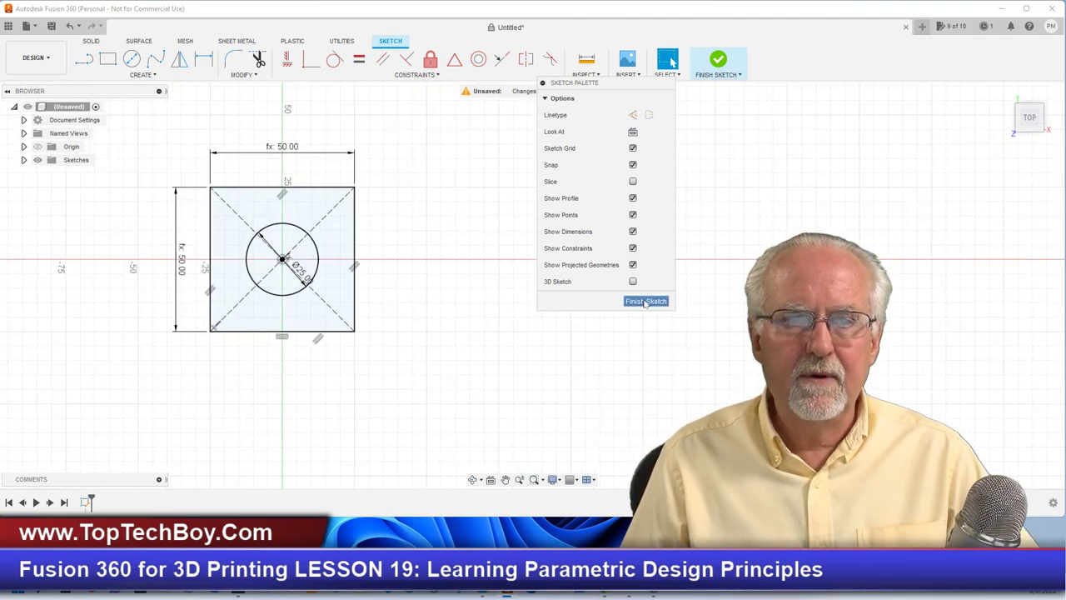
- Finish the sketch and show the model in the home isometric view
{"action": "left_click", "coordinate": [645, 301]}
{"action": "left_click", "coordinate": [1003, 95]}
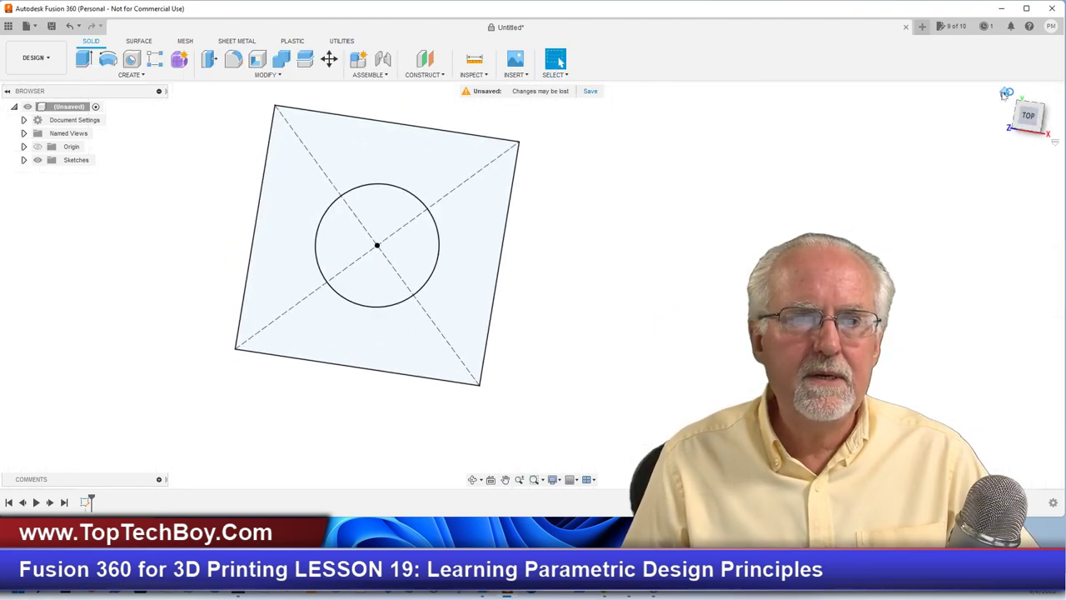
{"action": "scroll", "coordinate": [225, 183], "scroll_direction": "down", "scroll_amount": 2}
{"action": "scroll", "coordinate": [709, 191], "scroll_direction": "down", "scroll_amount": 1}
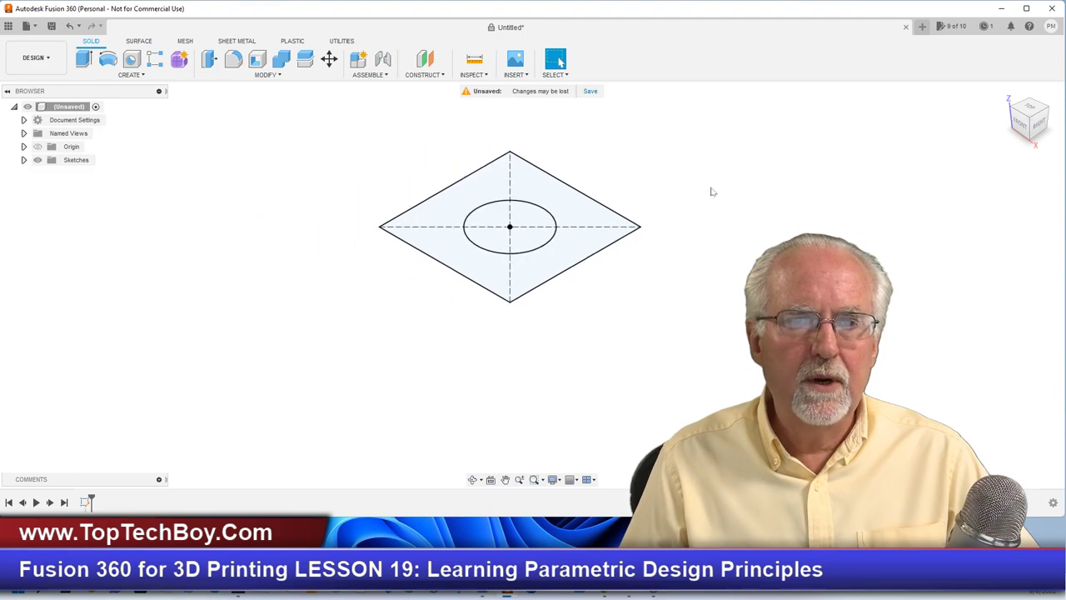
{"action": "scroll", "coordinate": [713, 191], "scroll_direction": "up", "scroll_amount": 2}
{"action": "scroll", "coordinate": [703, 186], "scroll_direction": "down", "scroll_amount": 1}
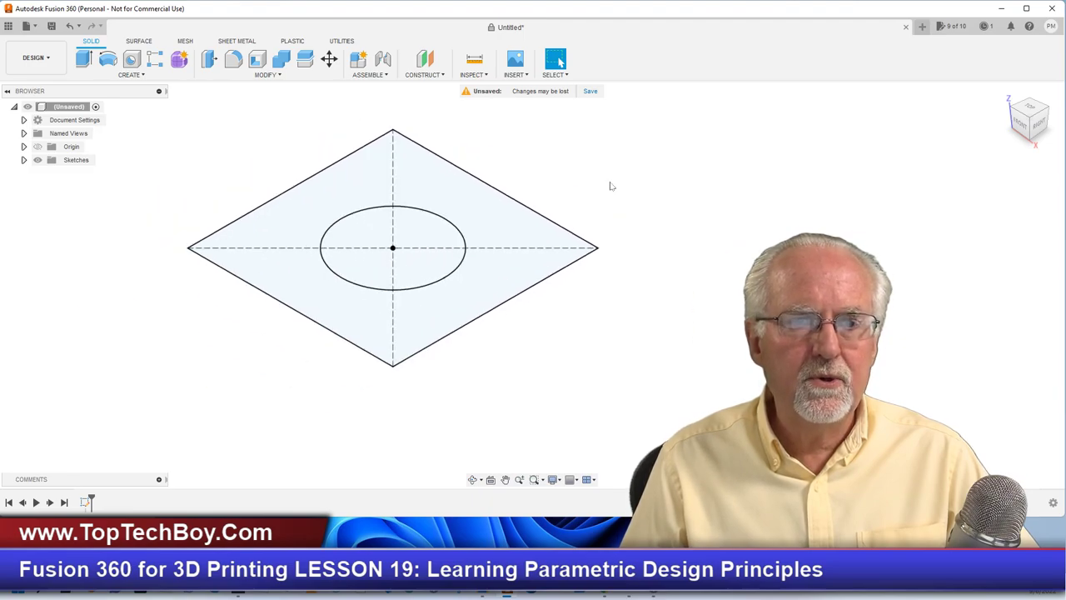
{"action": "left_click", "coordinate": [367, 236]}
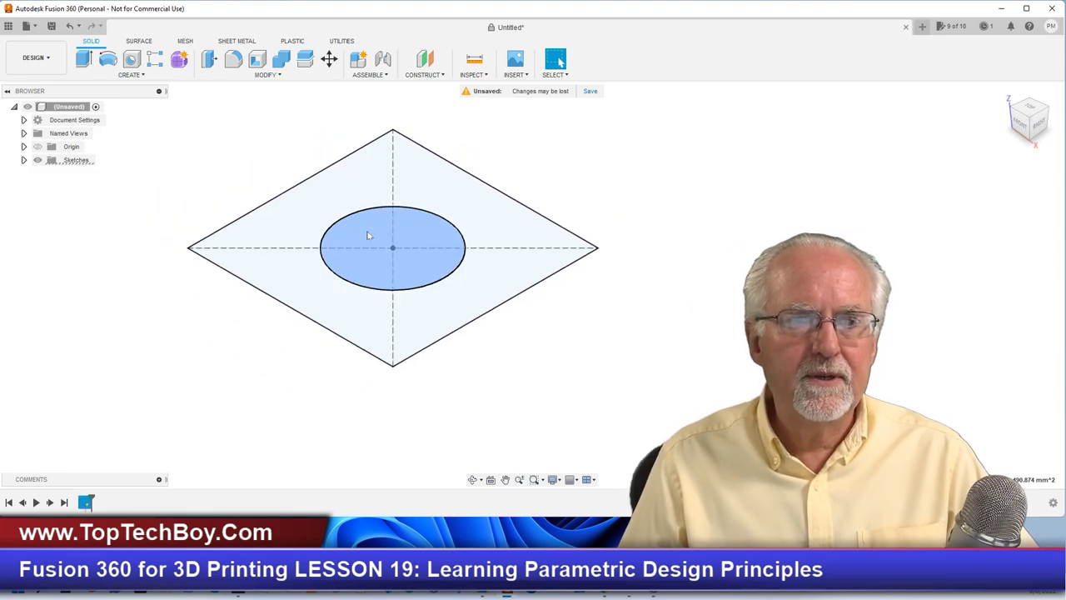
{"action": "left_click", "coordinate": [84, 59]}
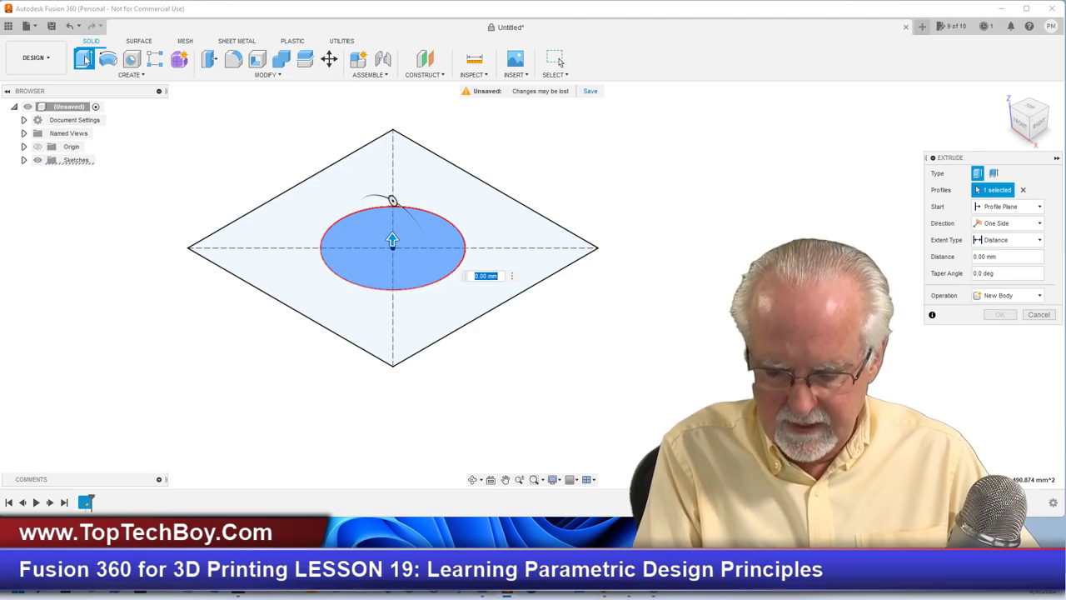
{"action": "type", "text": "pinH"}
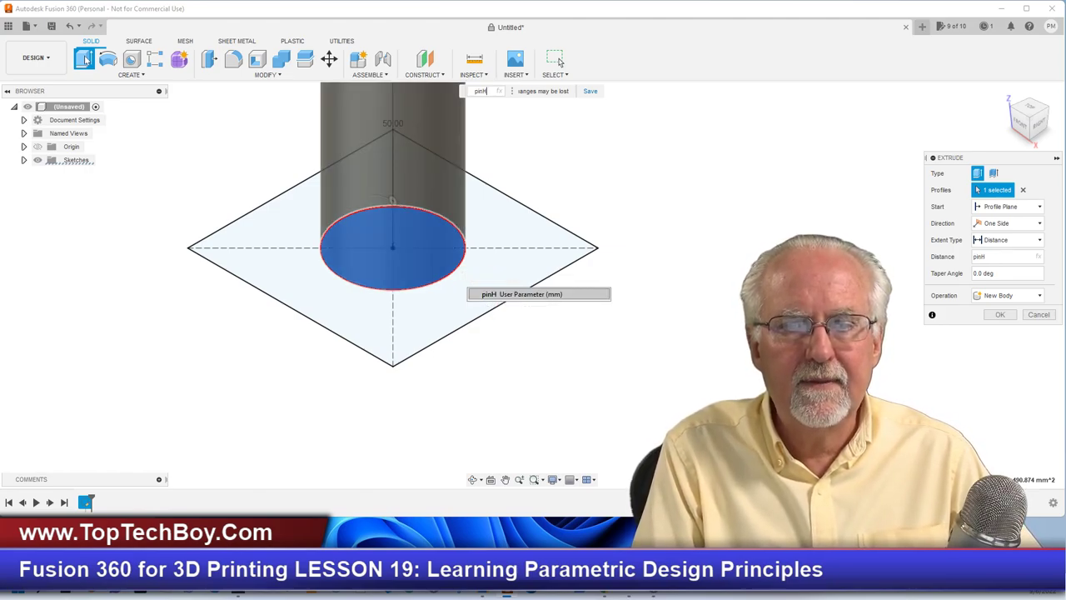
{"action": "key", "text": "Return"}
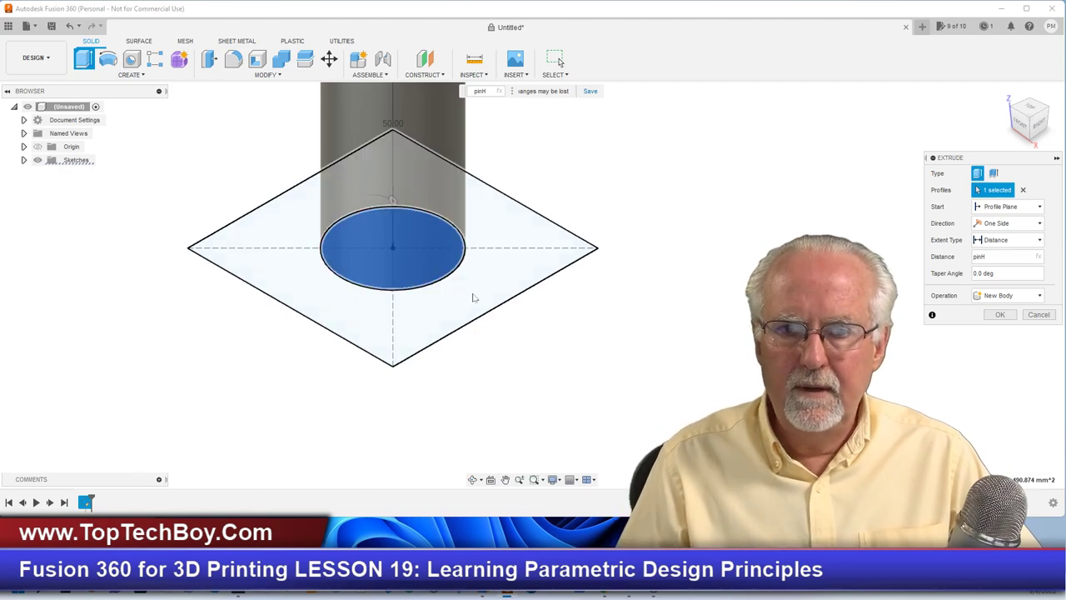
{"action": "left_click", "coordinate": [265, 278]}
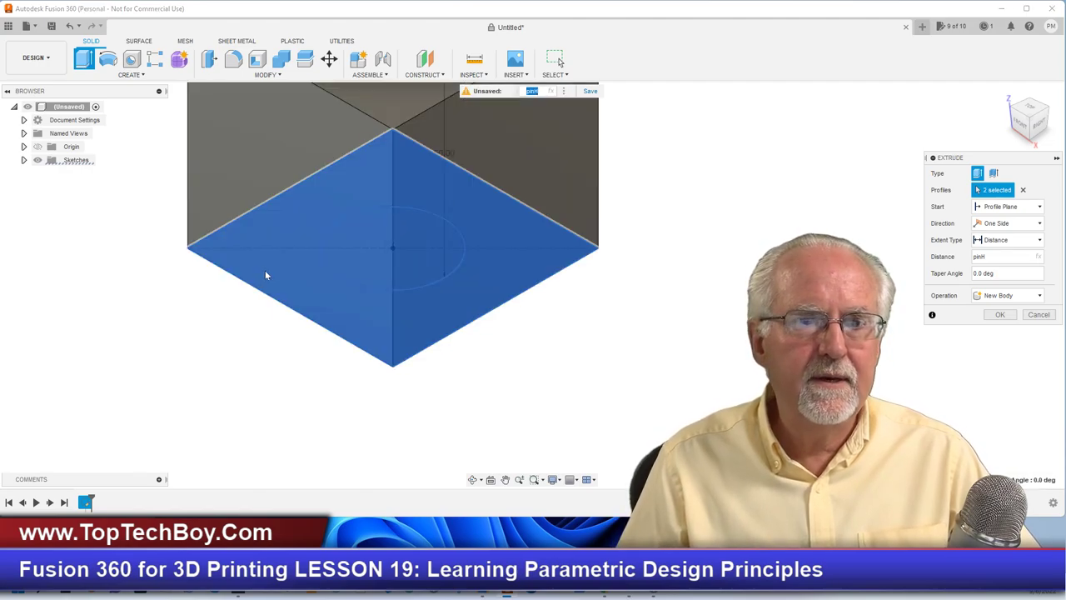
{"action": "scroll", "coordinate": [266, 276], "scroll_direction": "down", "scroll_amount": 4}
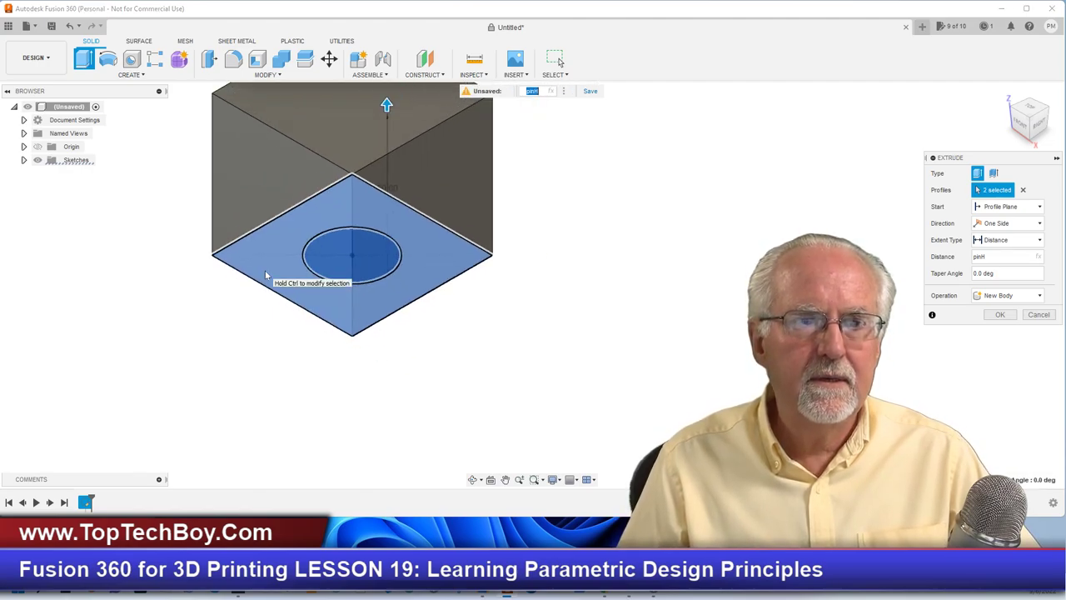
{"action": "left_click", "coordinate": [70, 26]}
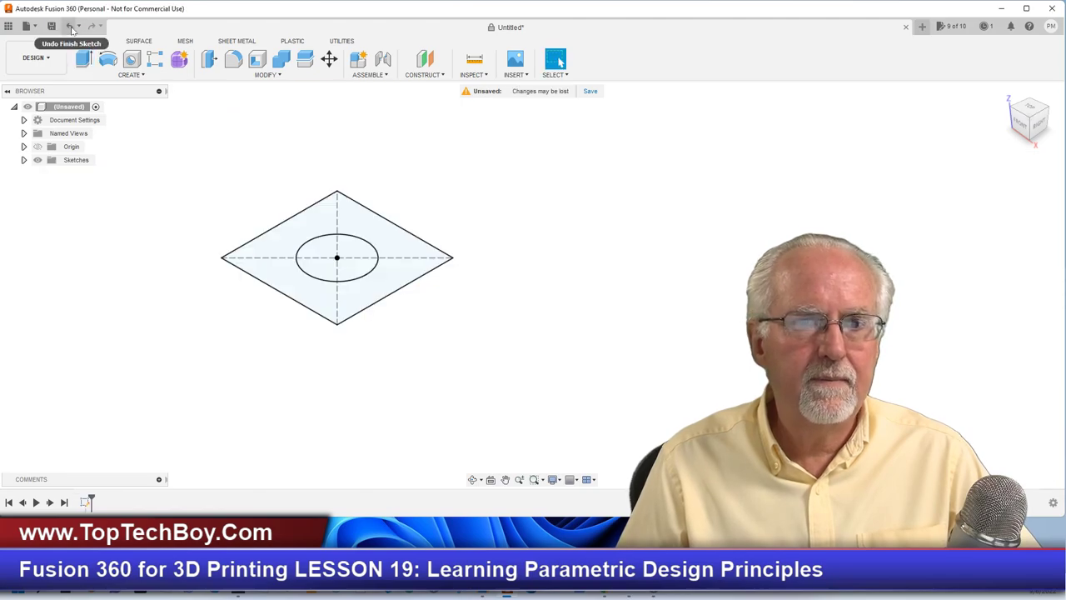
- Extrude the inner circle profile upward as a new body by the user parameter pinH
{"action": "left_click", "coordinate": [346, 265]}
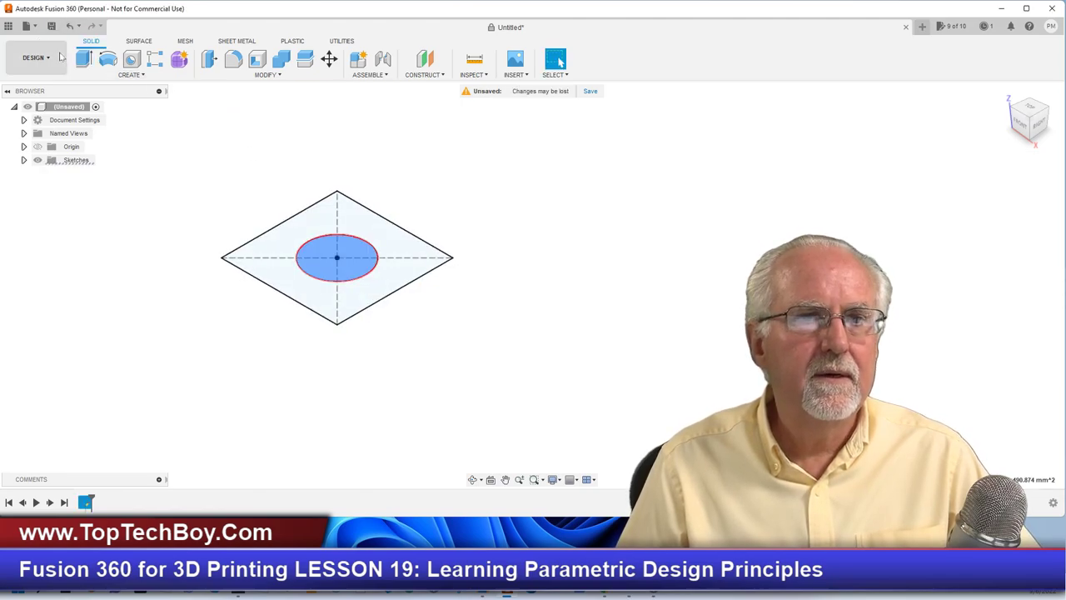
{"action": "left_click", "coordinate": [85, 62]}
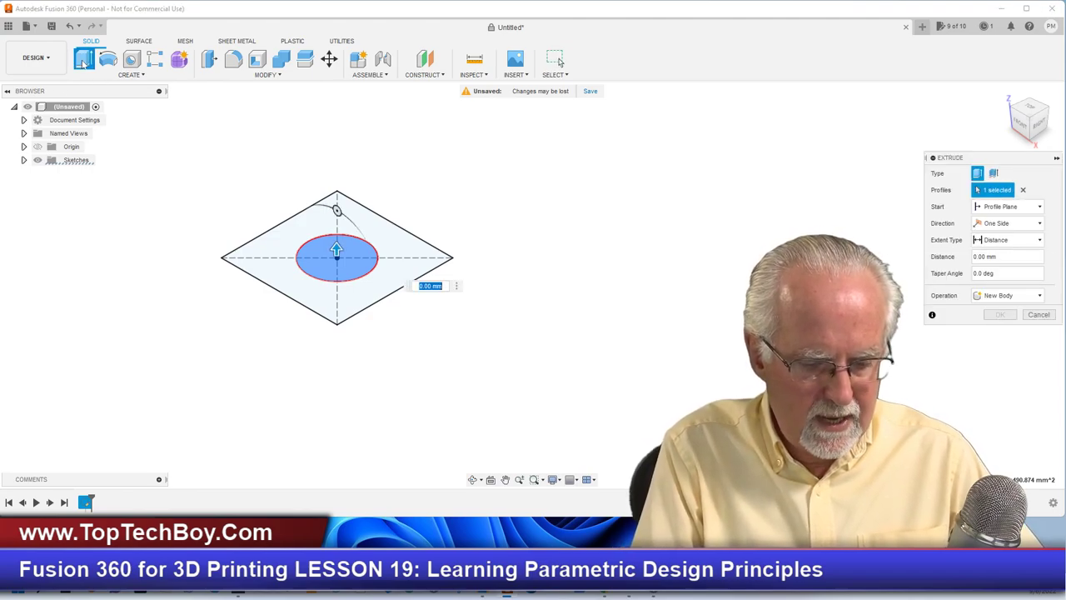
{"action": "type", "text": "pin"}
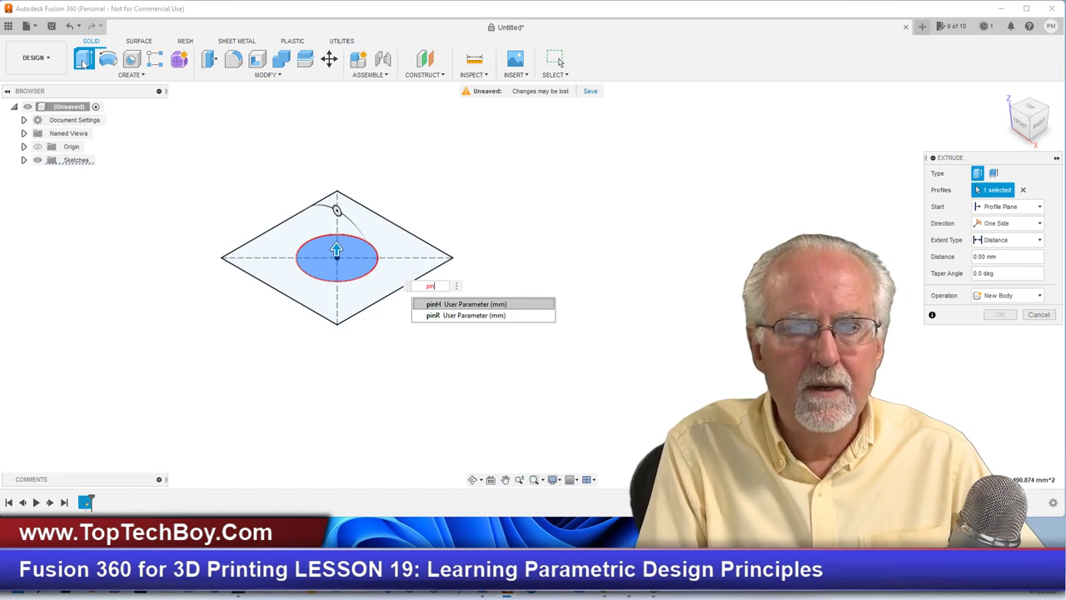
{"action": "type", "text": "H"}
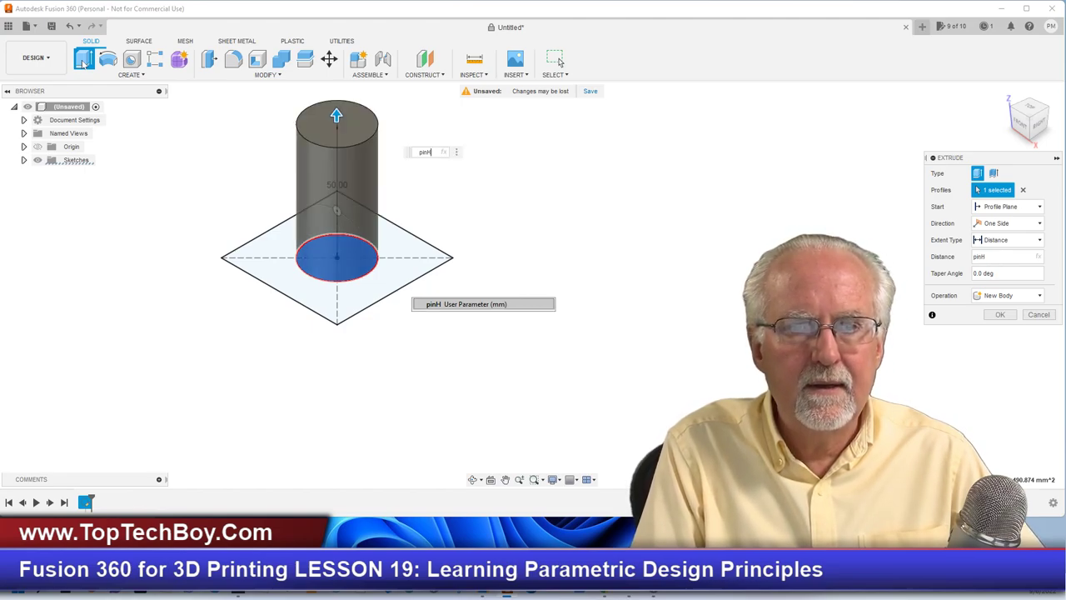
{"action": "key", "text": "Return"}
{"action": "key", "text": "Return"}
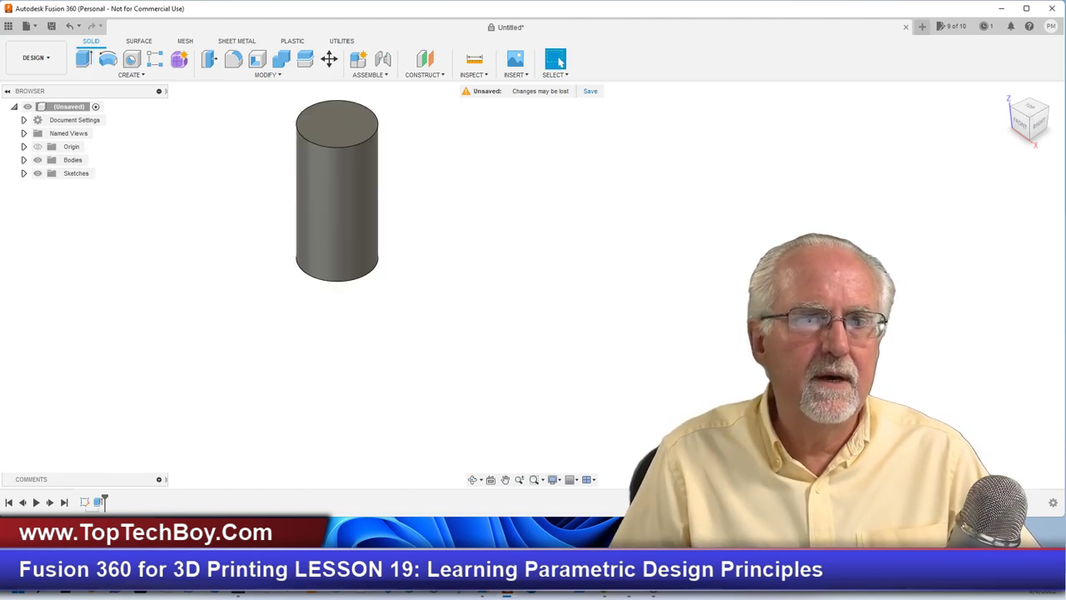
- Make Sketch1 visible again and extrude the square profile around the circle by the user parameter baseH, joined to the cylinder
{"action": "left_click", "coordinate": [24, 173]}
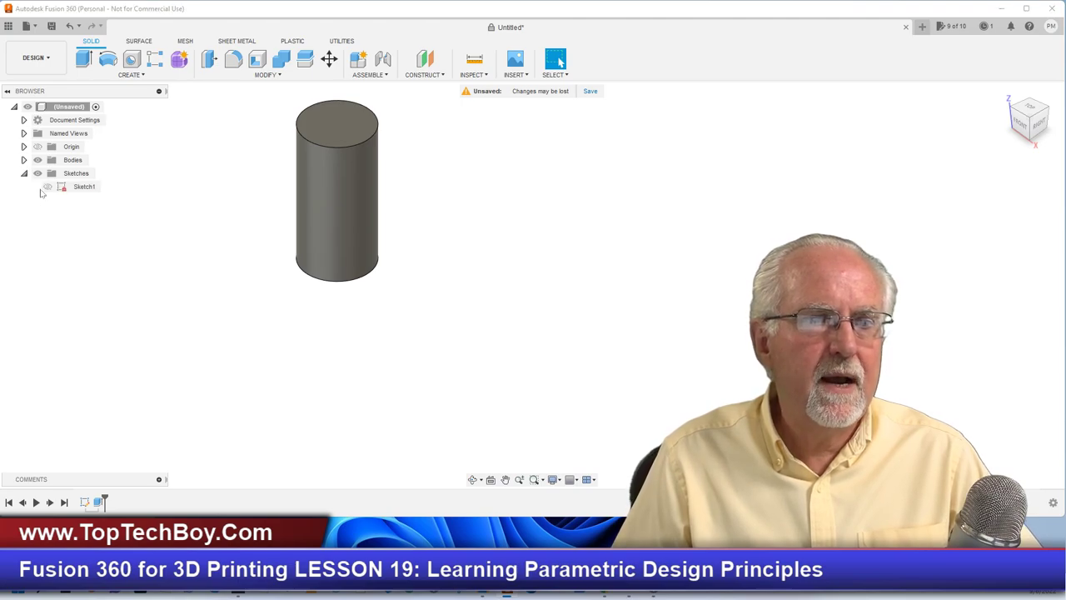
{"action": "left_click", "coordinate": [47, 187]}
{"action": "left_click", "coordinate": [269, 272]}
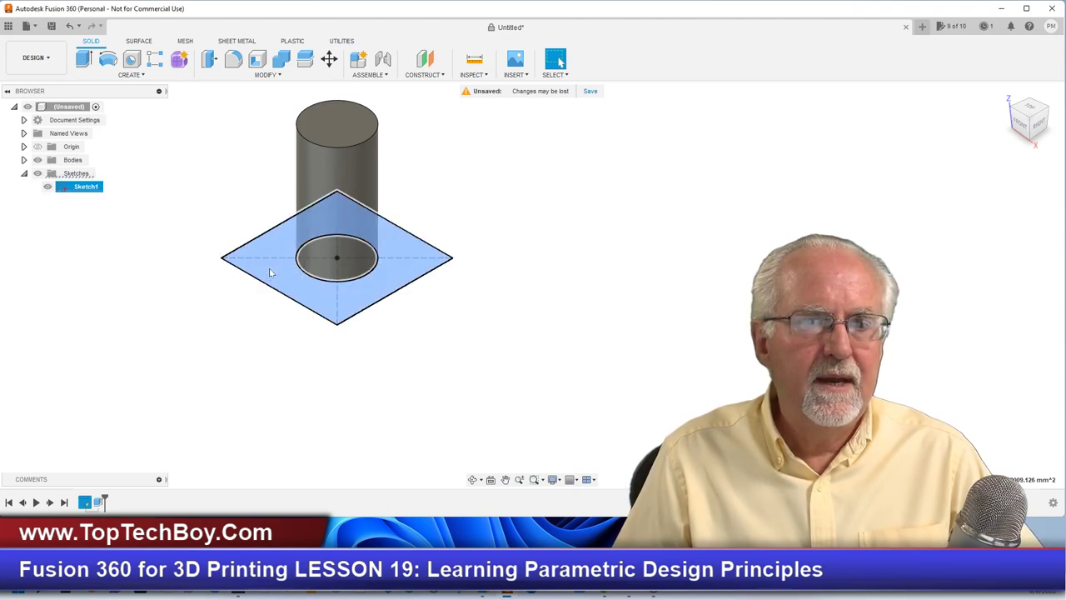
{"action": "left_click", "coordinate": [84, 60]}
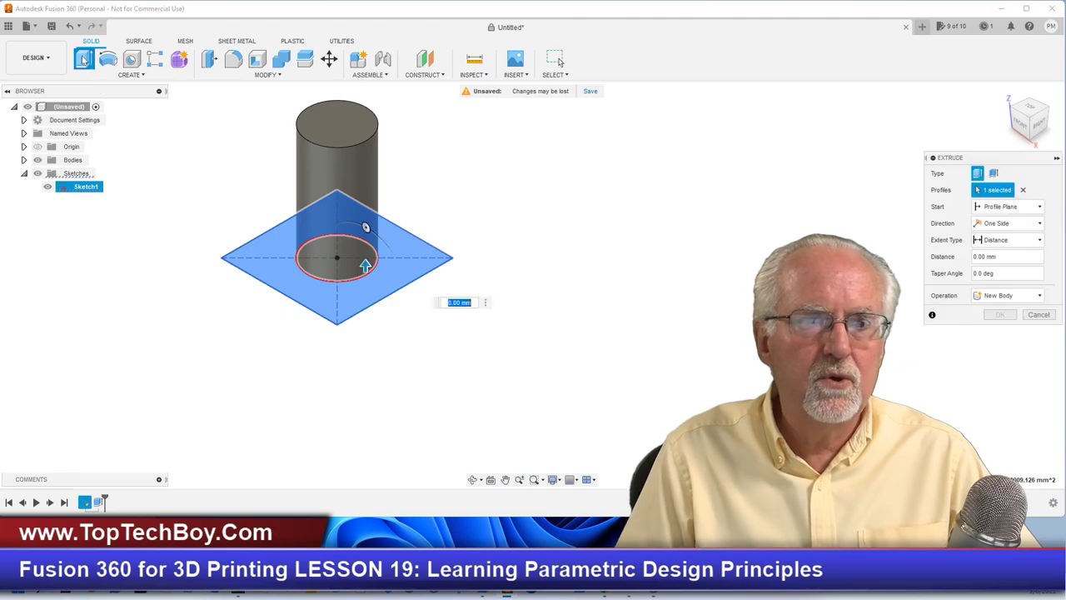
{"action": "type", "text": "bas"}
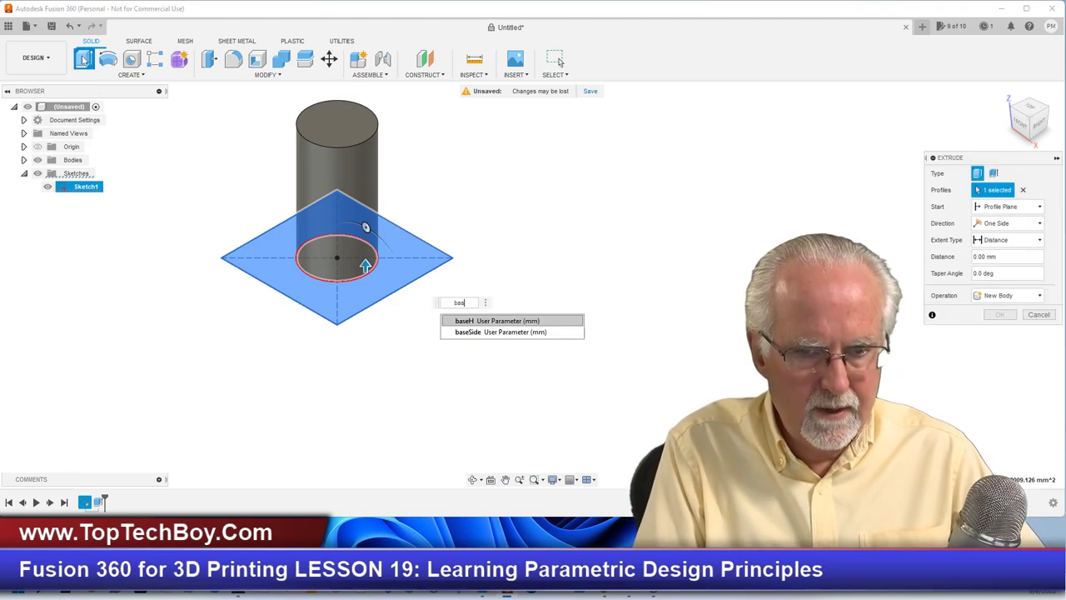
{"action": "type", "text": "eH"}
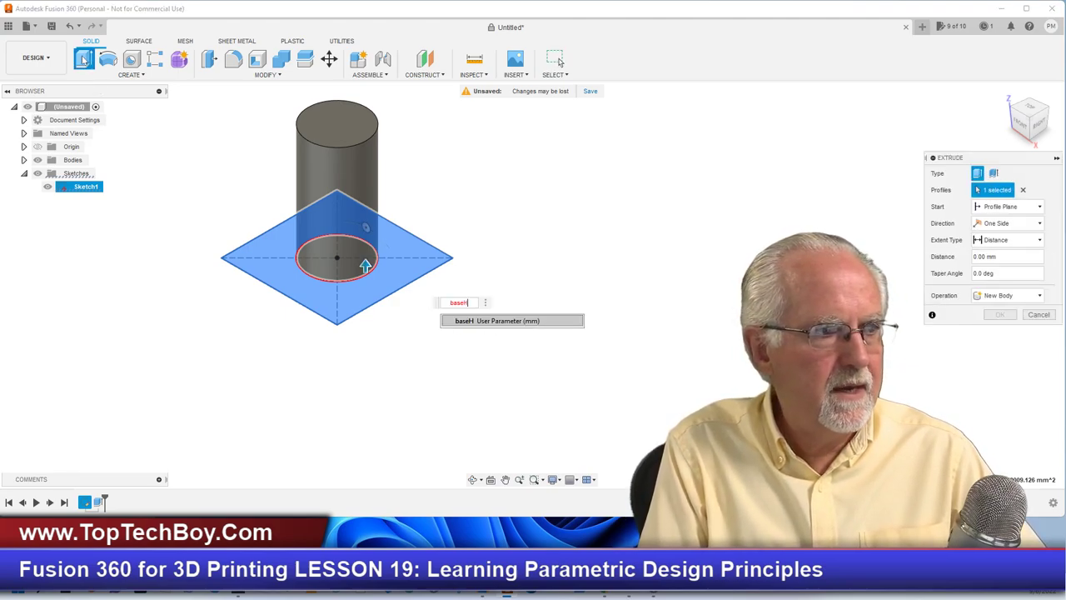
{"action": "key", "text": "Return"}
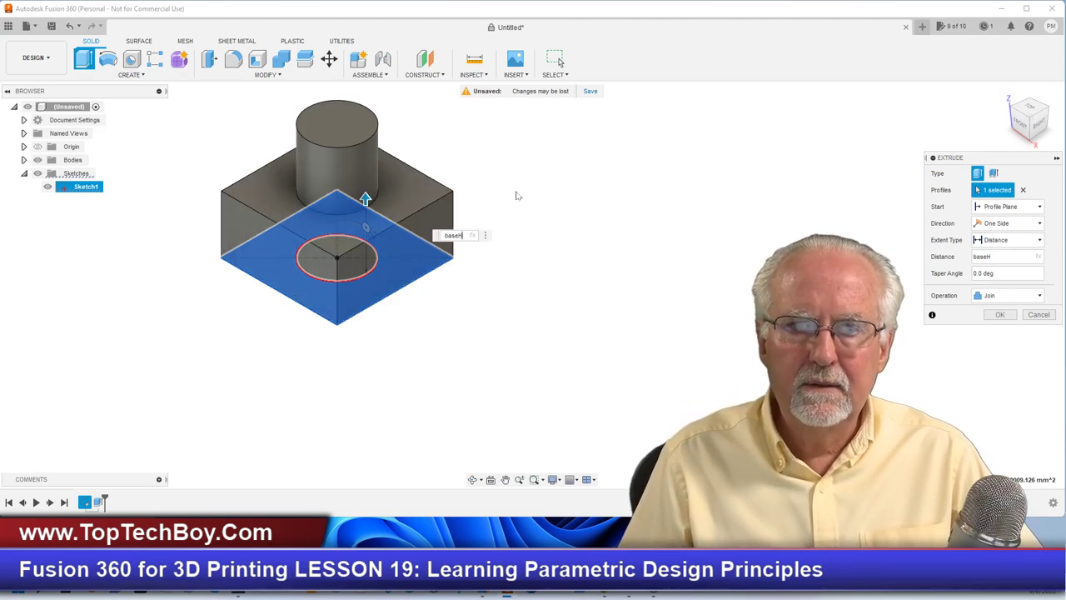
{"action": "key", "text": "Return"}
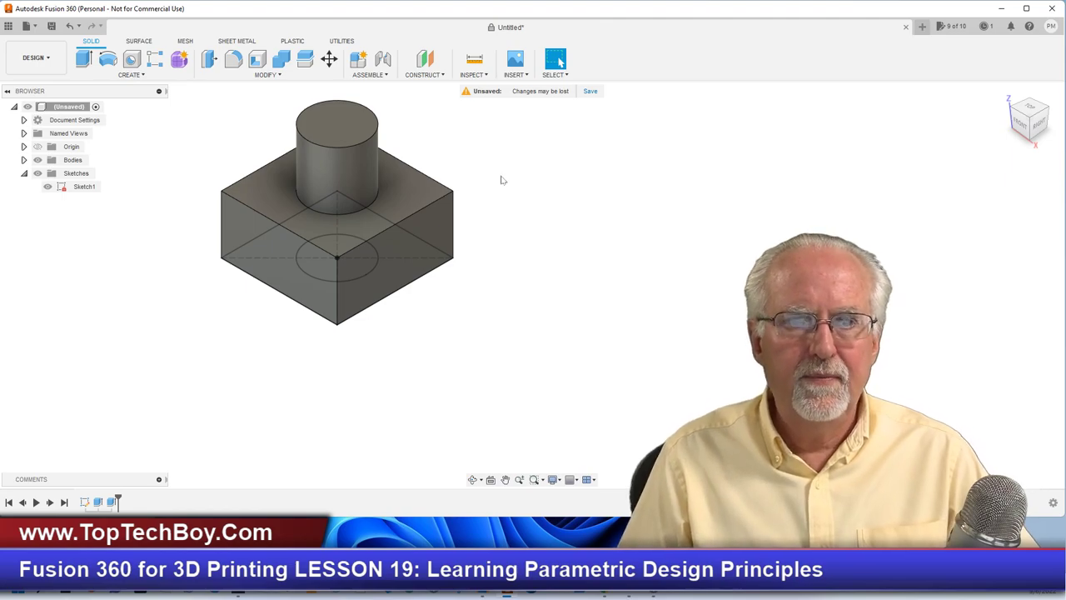
- Hide Body1 and start a new sketch on the horizontal XY origin plane
{"action": "scroll", "coordinate": [483, 171], "scroll_direction": "down", "scroll_amount": 3}
{"action": "scroll", "coordinate": [438, 150], "scroll_direction": "up", "scroll_amount": 3}
{"action": "scroll", "coordinate": [269, 107], "scroll_direction": "down", "scroll_amount": 3}
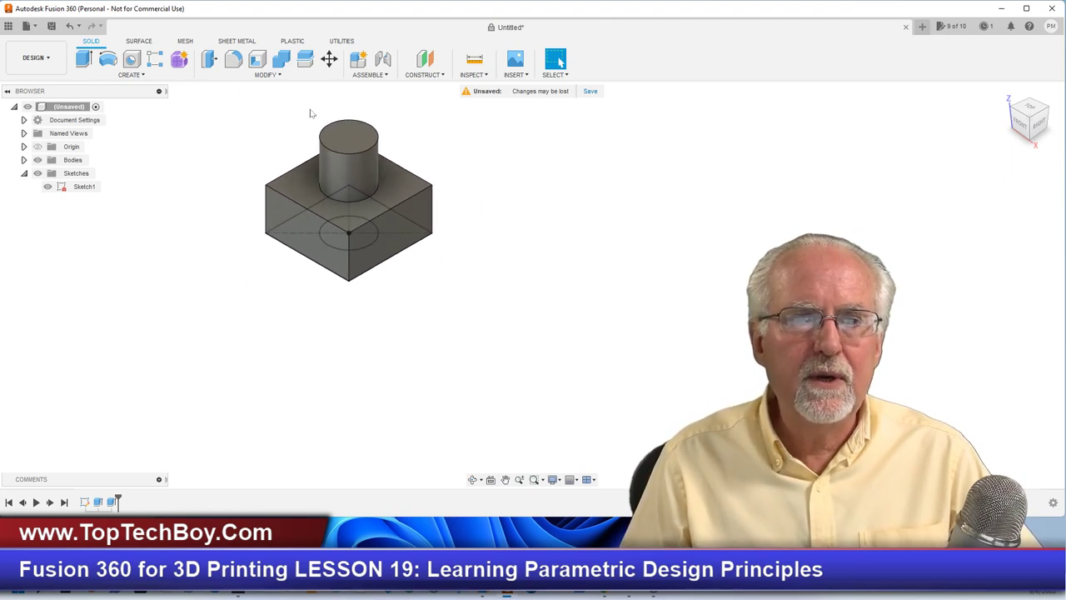
{"action": "left_click", "coordinate": [133, 75]}
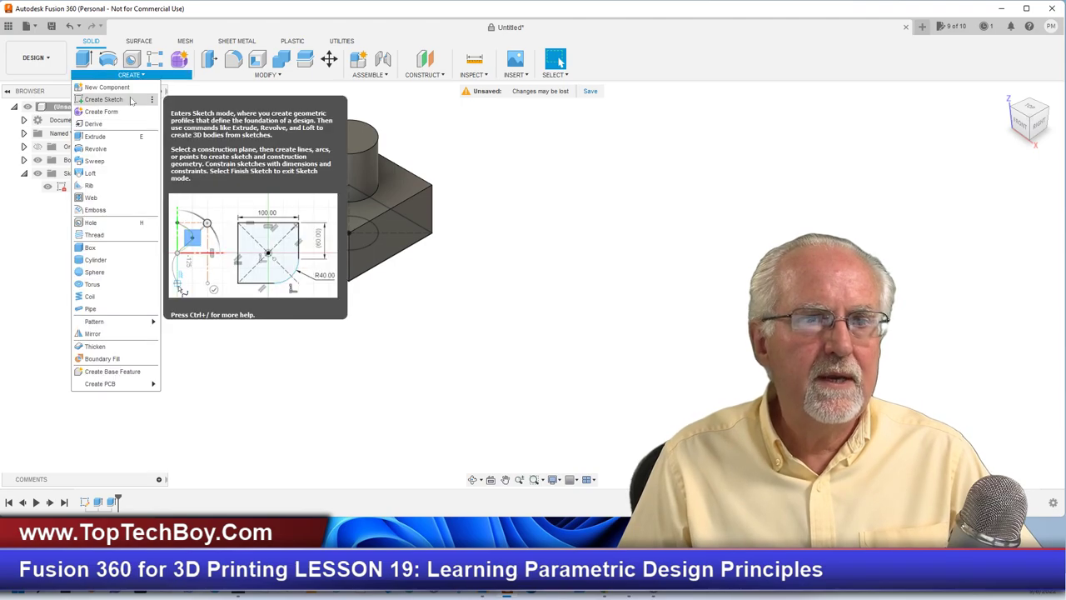
{"action": "left_click", "coordinate": [130, 100]}
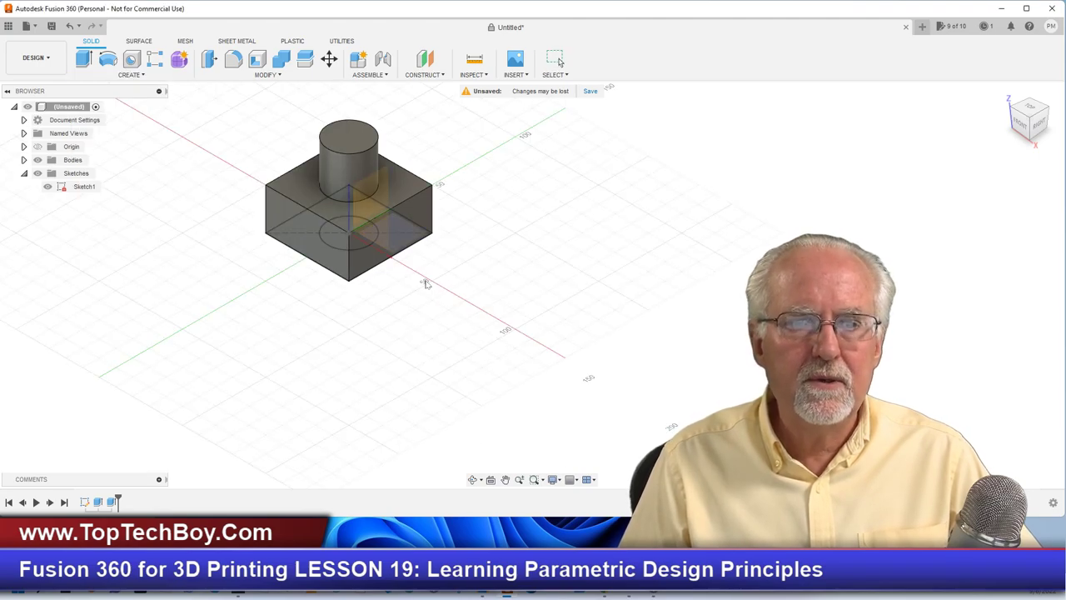
{"action": "left_click", "coordinate": [398, 246]}
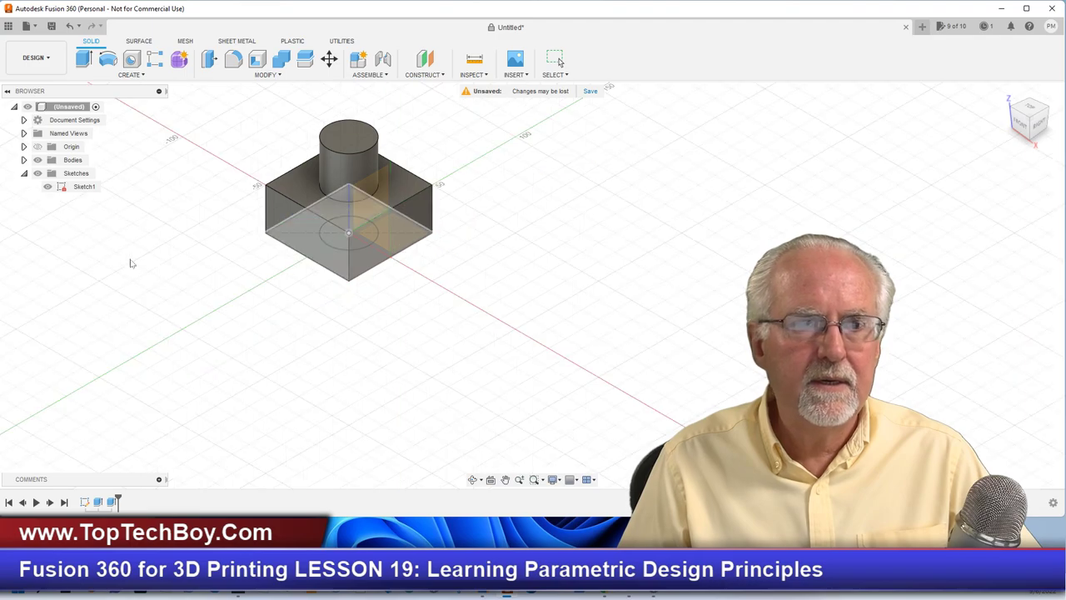
{"action": "left_click", "coordinate": [23, 160]}
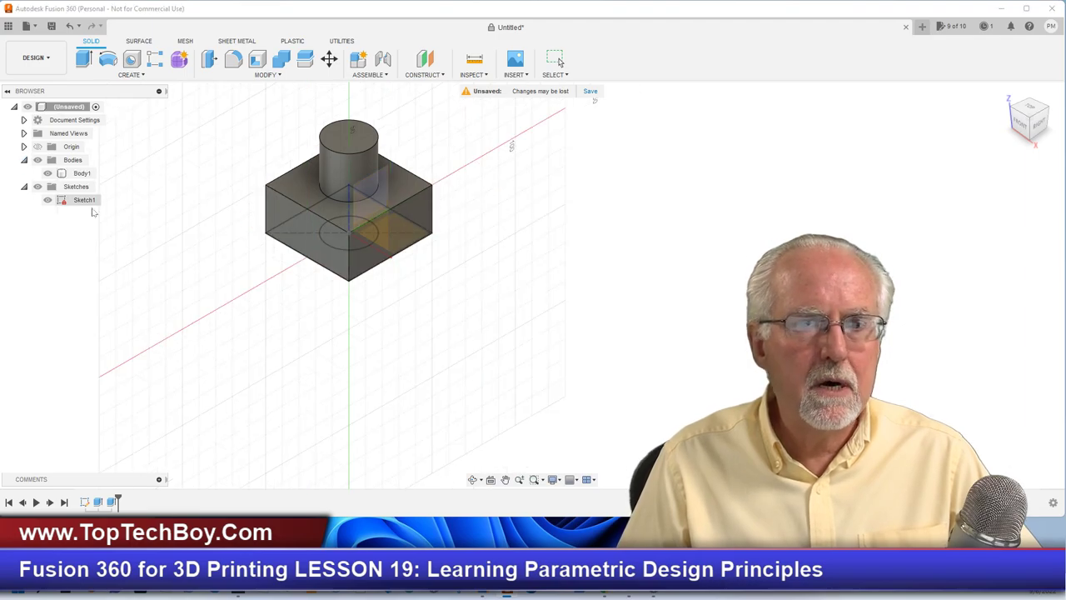
{"action": "left_click", "coordinate": [48, 173]}
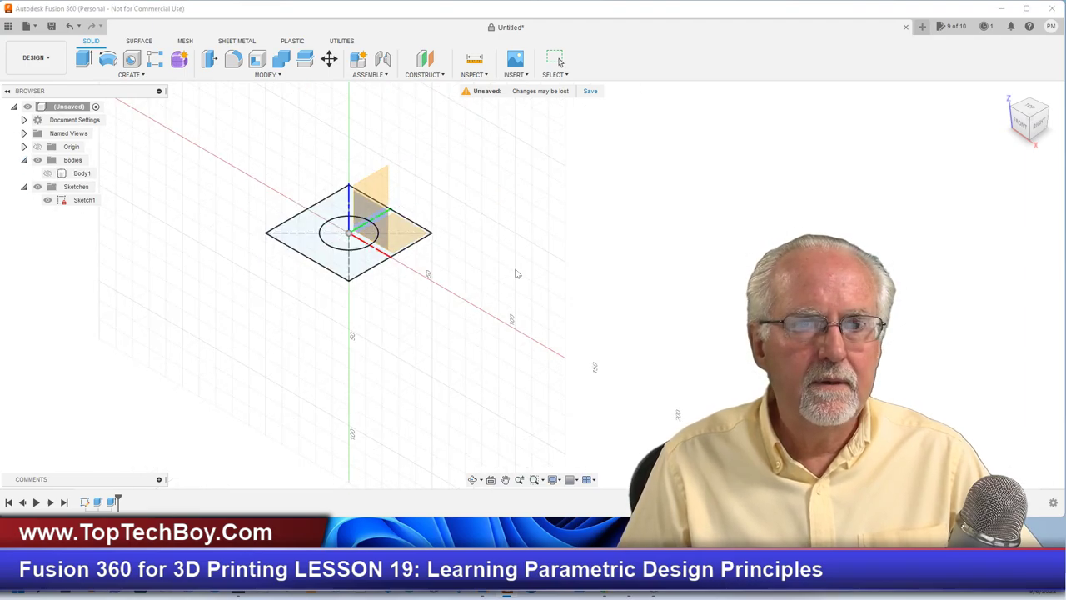
{"action": "left_click", "coordinate": [399, 243]}
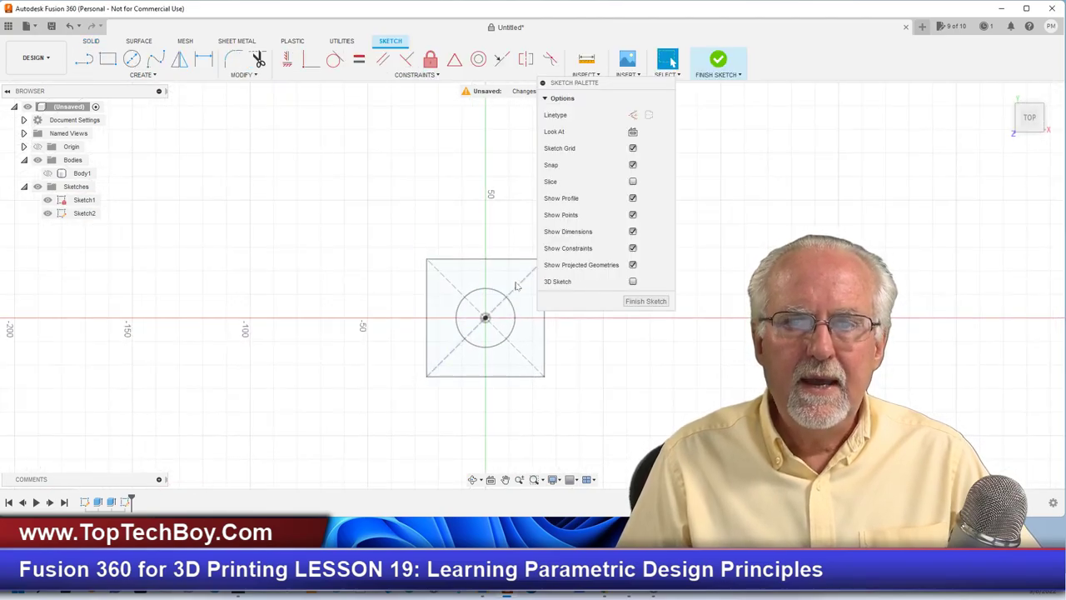
- Add a user parameter named dOff in mm with the expression 75
{"action": "scroll", "coordinate": [332, 296], "scroll_direction": "down", "scroll_amount": 2}
{"action": "scroll", "coordinate": [925, 287], "scroll_direction": "up", "scroll_amount": 2}
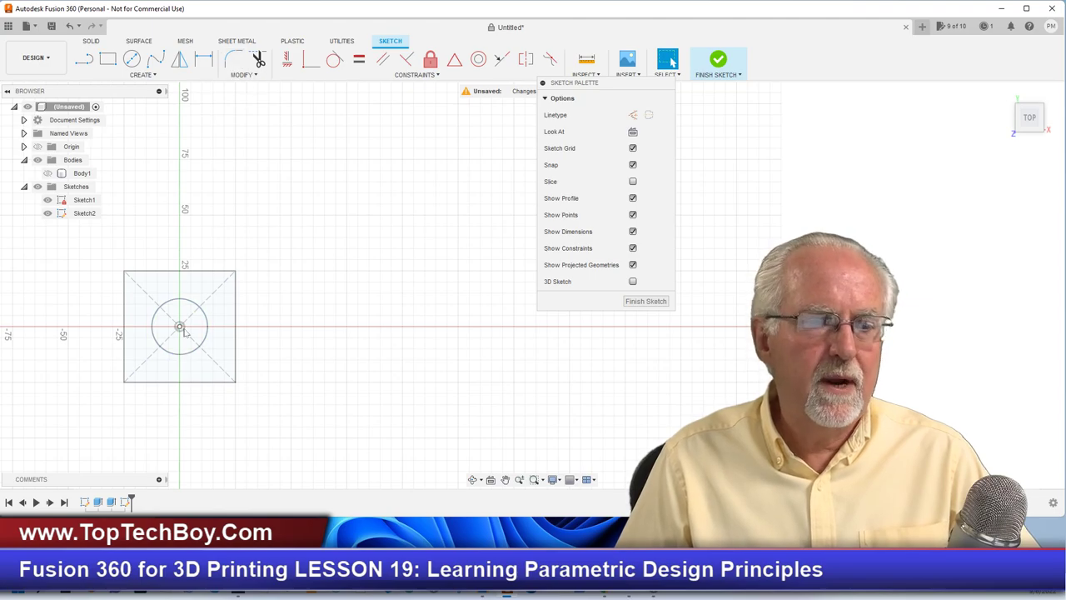
{"action": "left_click", "coordinate": [255, 76]}
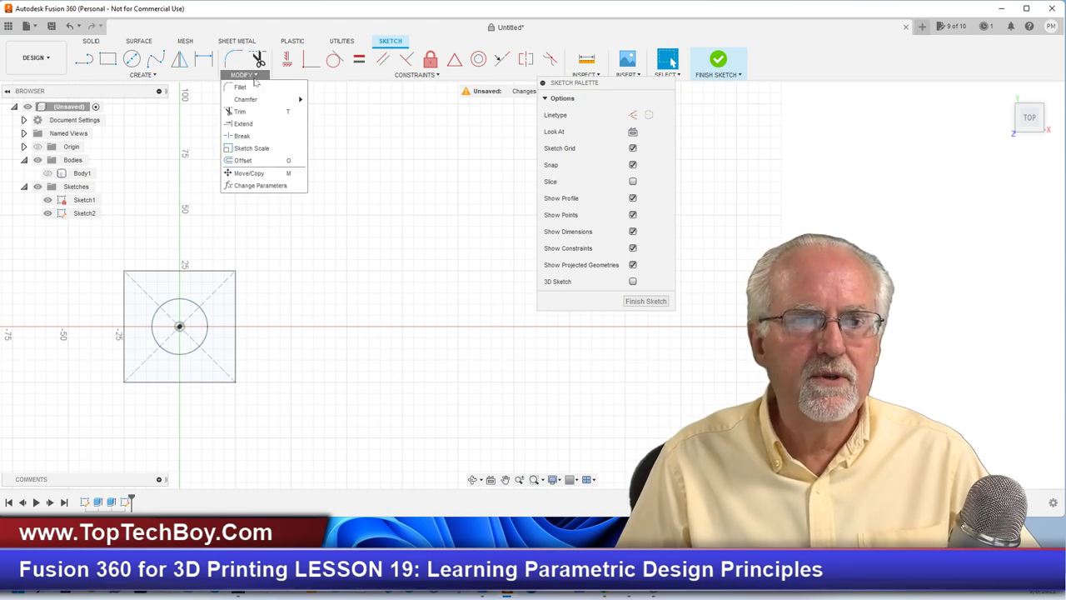
{"action": "left_click", "coordinate": [267, 187]}
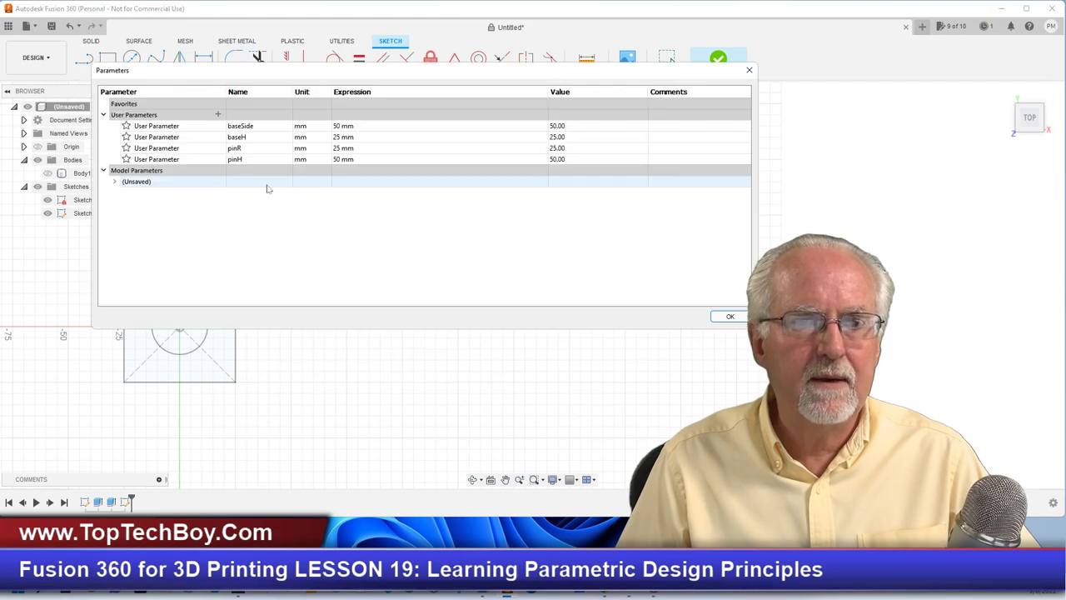
{"action": "left_click", "coordinate": [218, 116]}
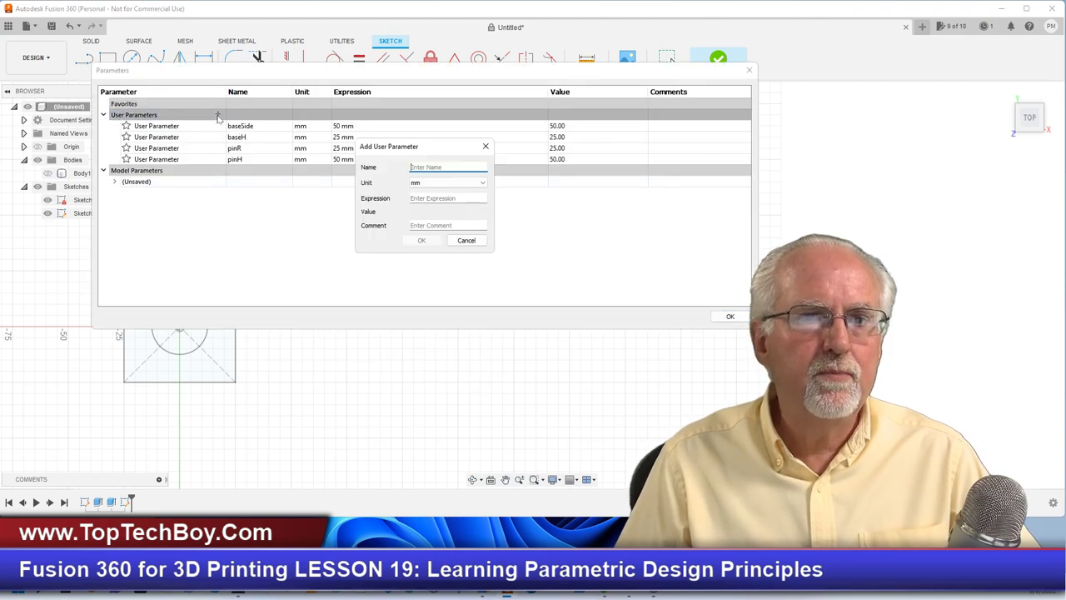
{"action": "type", "text": "dOff"}
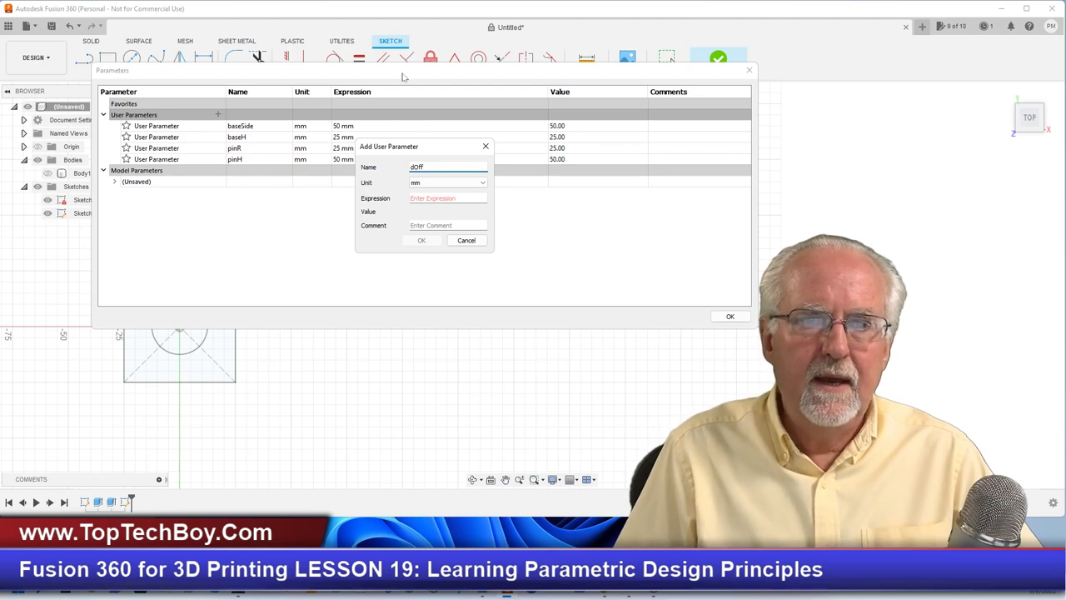
{"action": "left_click", "coordinate": [448, 197]}
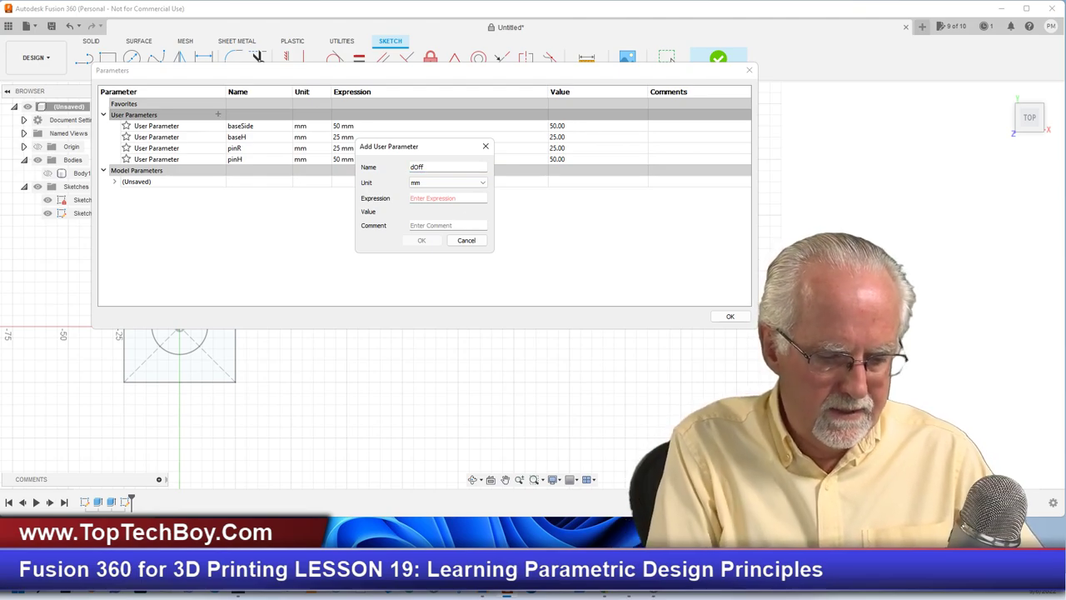
{"action": "type", "text": "75"}
{"action": "left_click", "coordinate": [421, 240]}
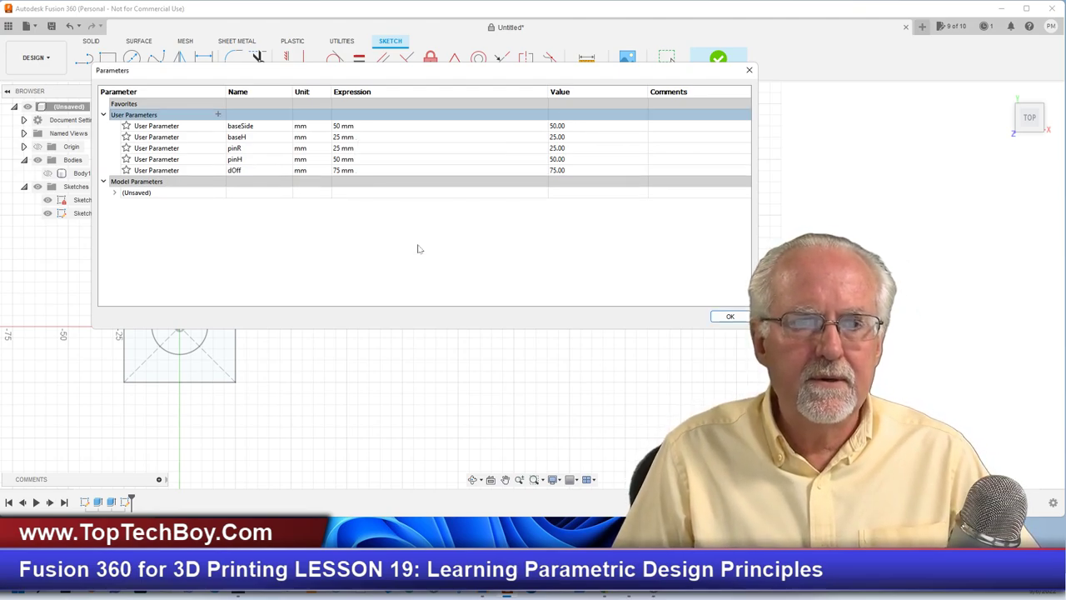
{"action": "left_click", "coordinate": [718, 317]}
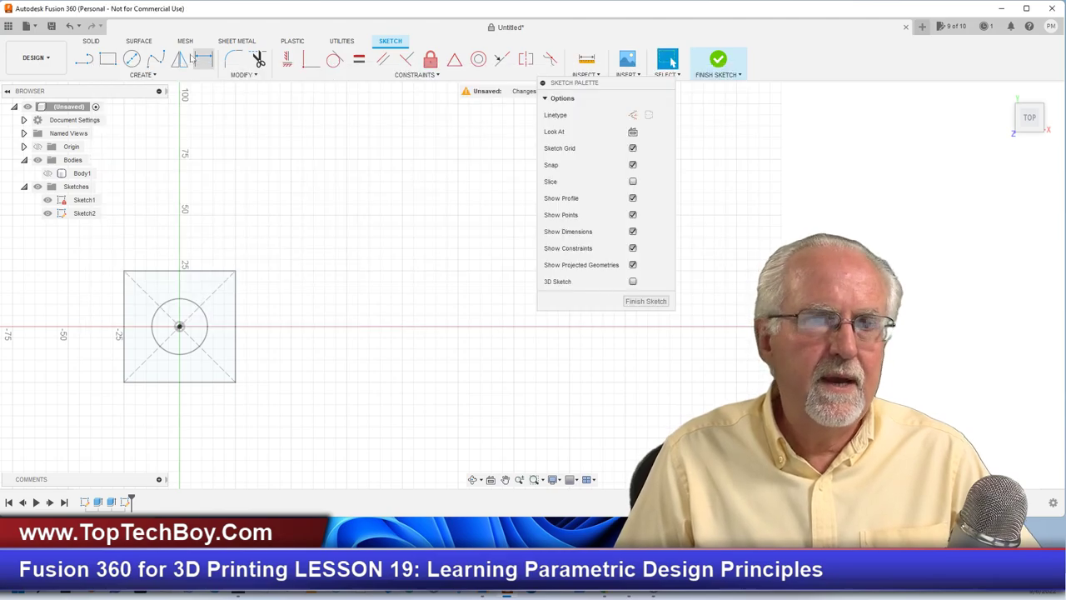
- Draw a horizontal construction line from the origin in the positive X direction, with its length set to the user parameter dOff
{"action": "left_click", "coordinate": [84, 60]}
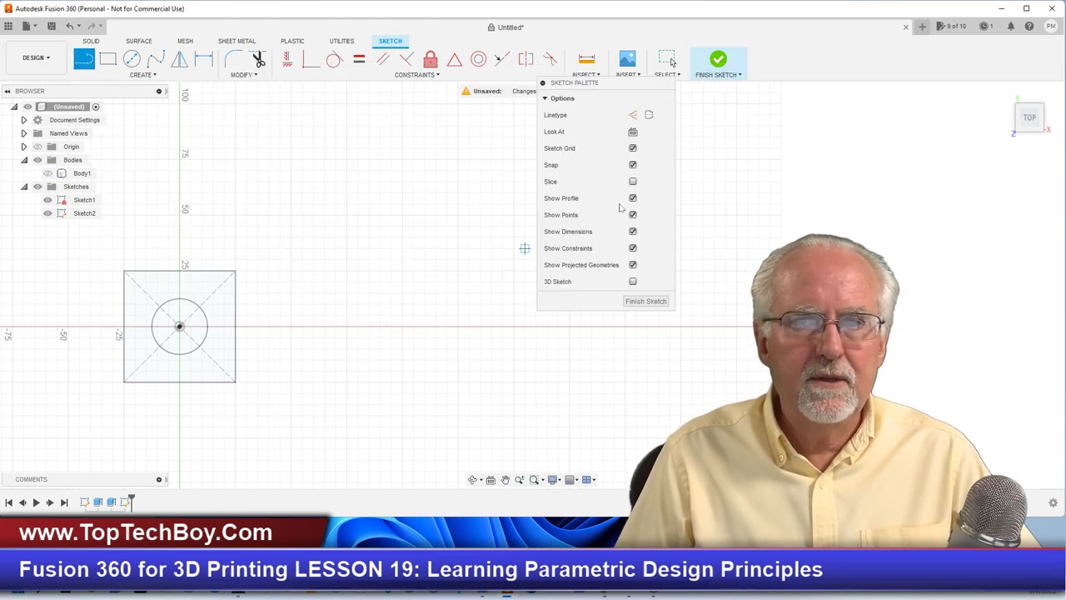
{"action": "left_click", "coordinate": [633, 115]}
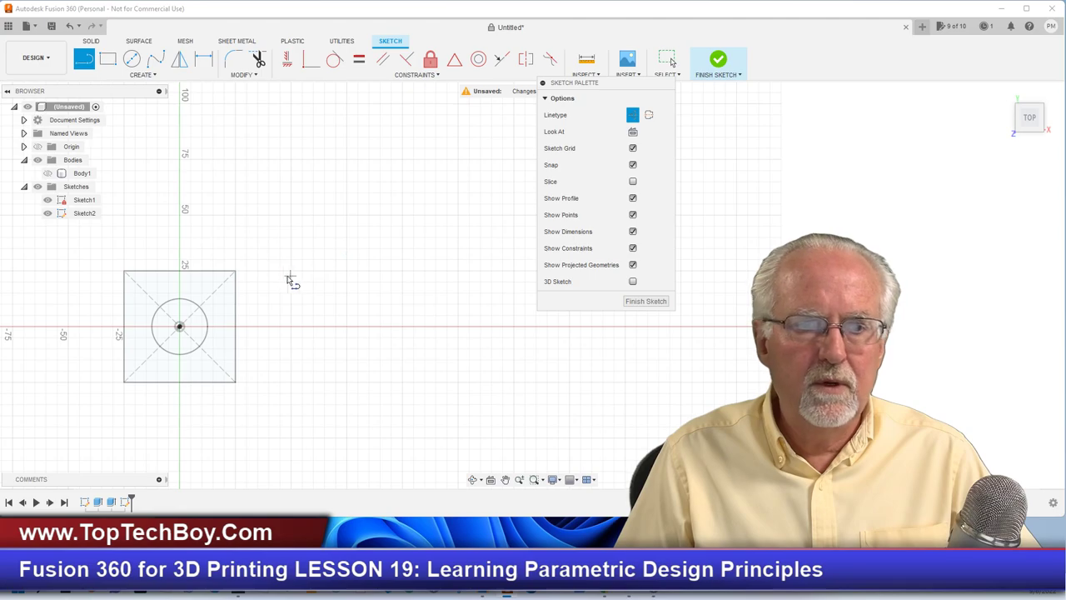
{"action": "left_click", "coordinate": [180, 326]}
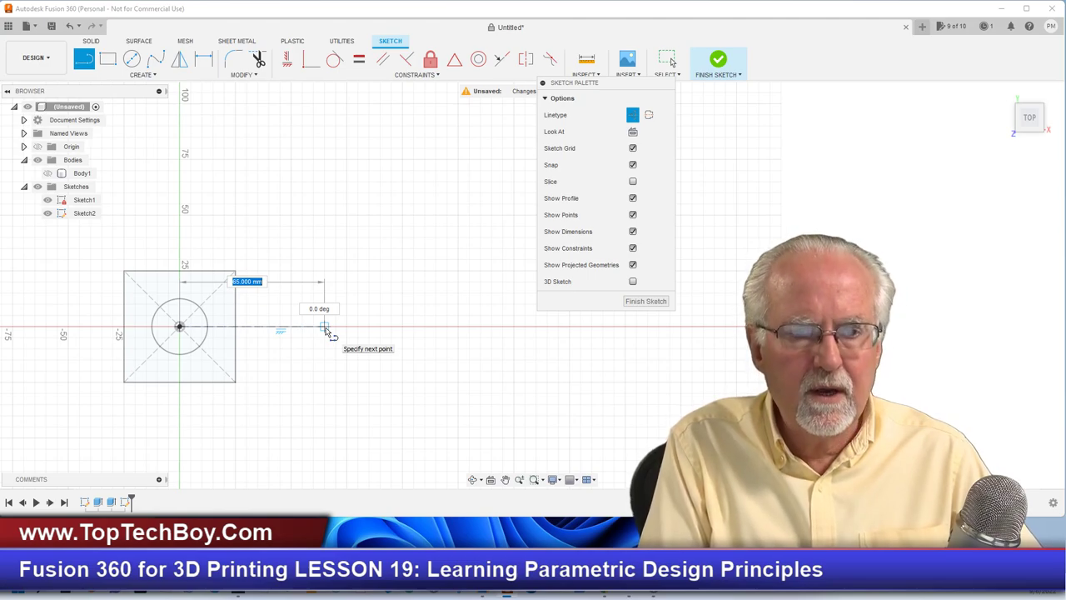
{"action": "type", "text": "dO"}
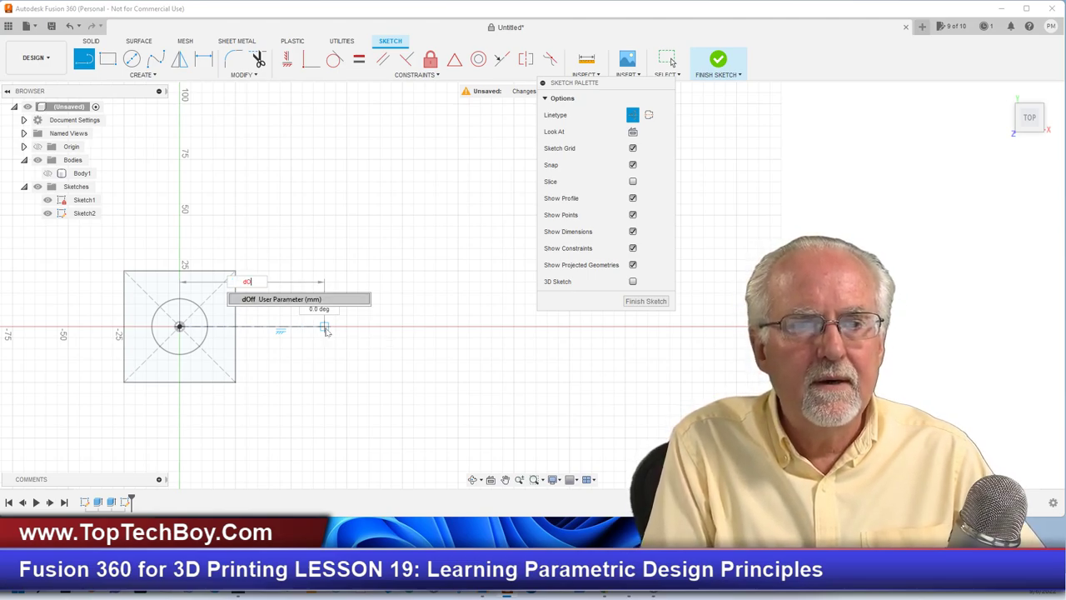
{"action": "type", "text": "ff"}
{"action": "key", "text": "Return"}
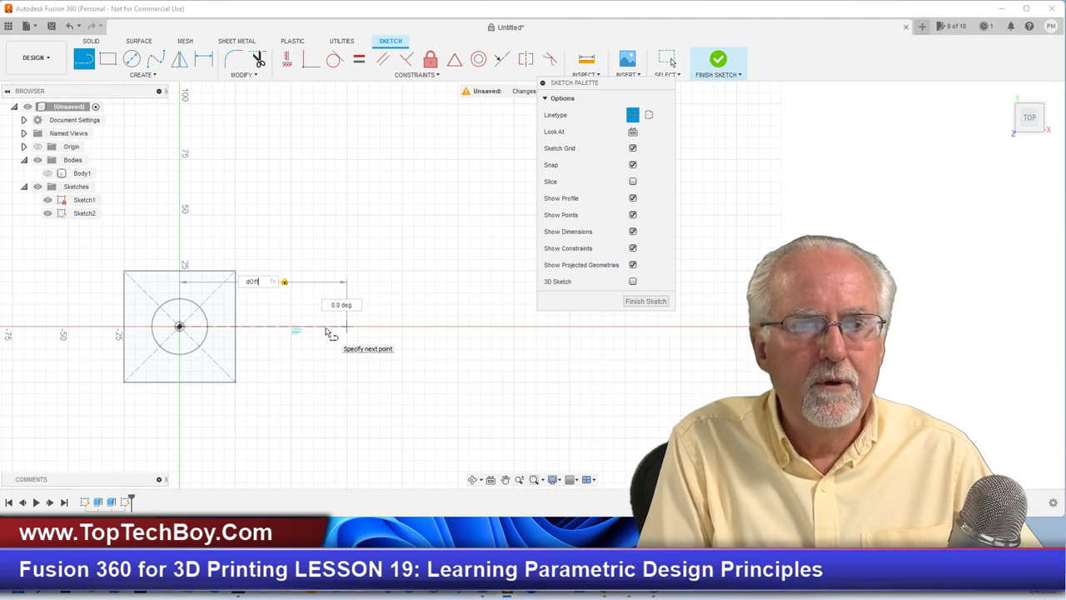
{"action": "key", "text": "Escape"}
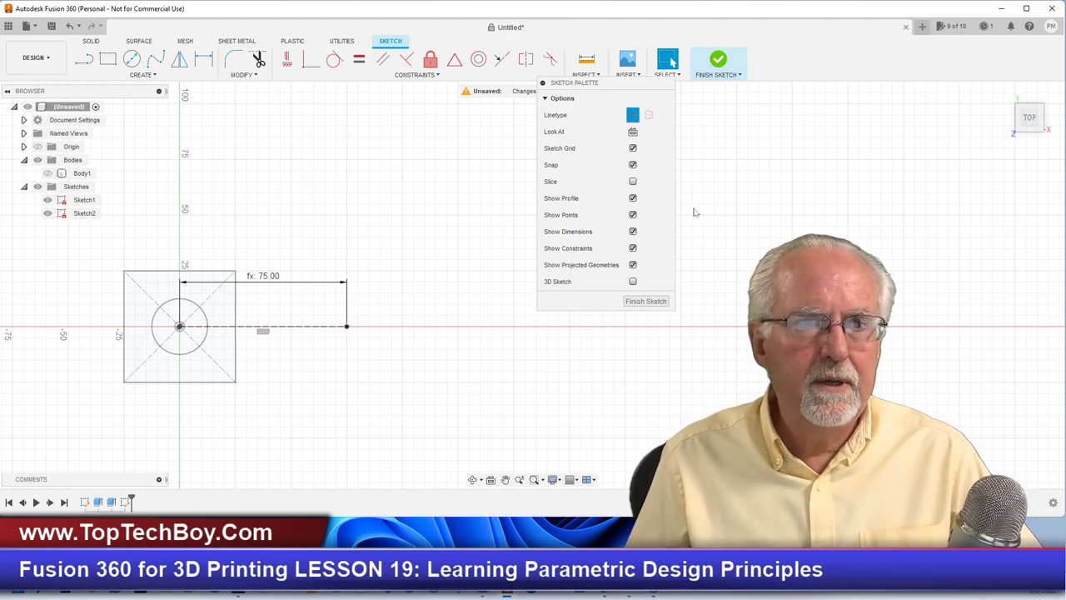
- Draw a circle in normal linetype centred on the construction line's free end, with its diameter set to the user parameter pinR
{"action": "left_click", "coordinate": [132, 59]}
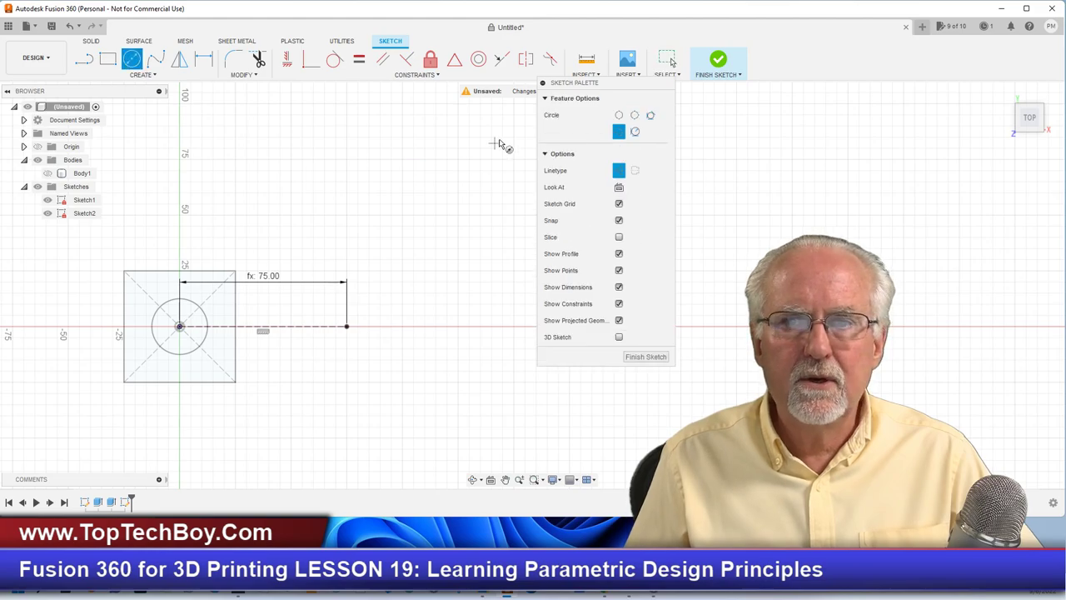
{"action": "left_click", "coordinate": [621, 171]}
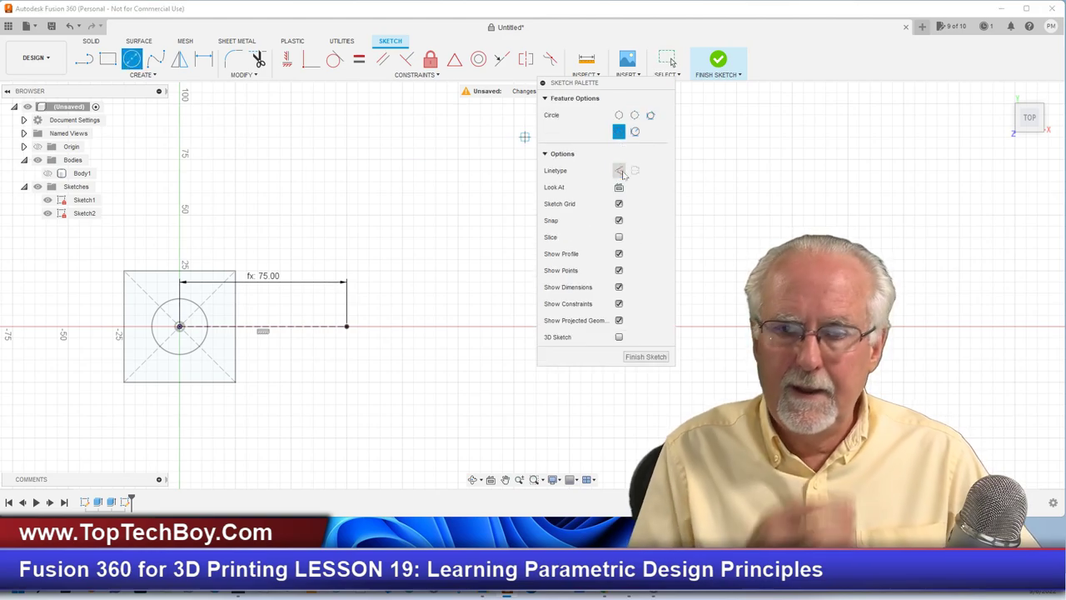
{"action": "left_click", "coordinate": [348, 326]}
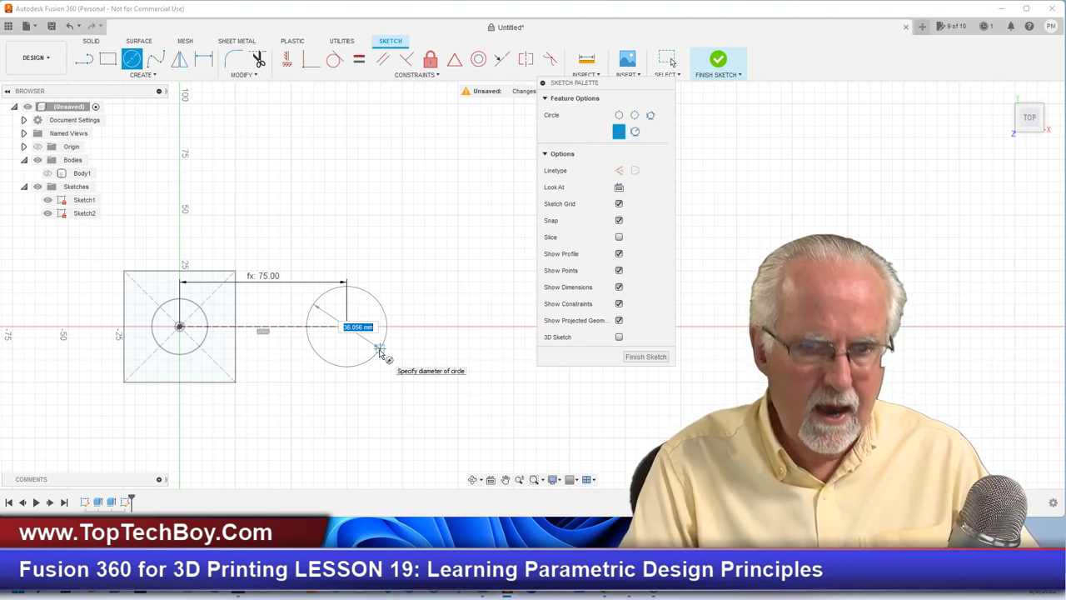
{"action": "type", "text": "pin"}
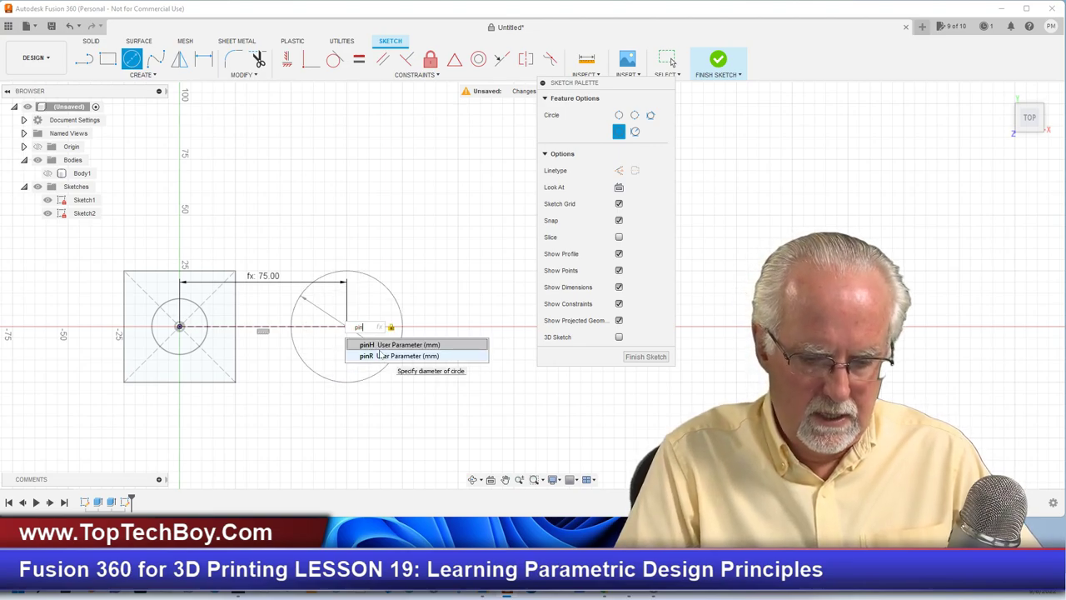
{"action": "type", "text": "R"}
{"action": "key", "text": "Return"}
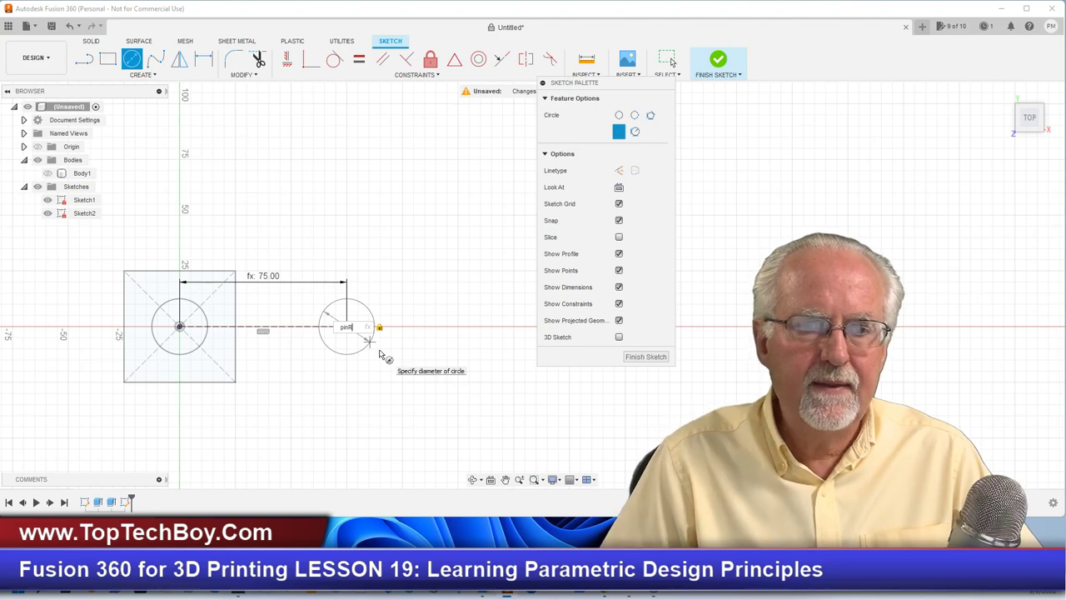
{"action": "key", "text": "Return"}
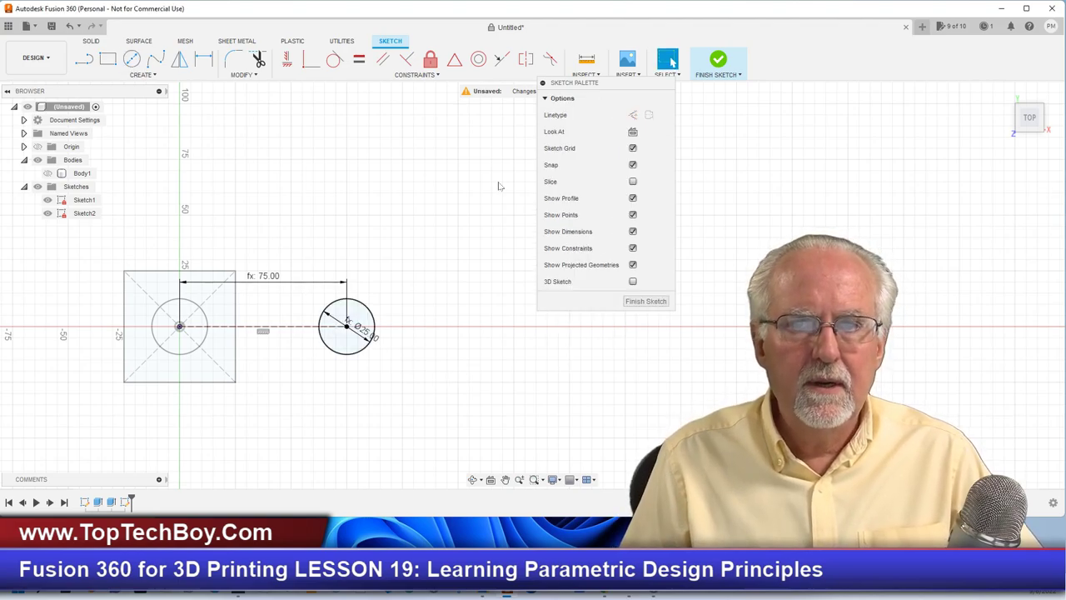
- Draw a center rectangle on the new circle's center, with both its width and height set to the user parameter baseSide
{"action": "left_click", "coordinate": [107, 58]}
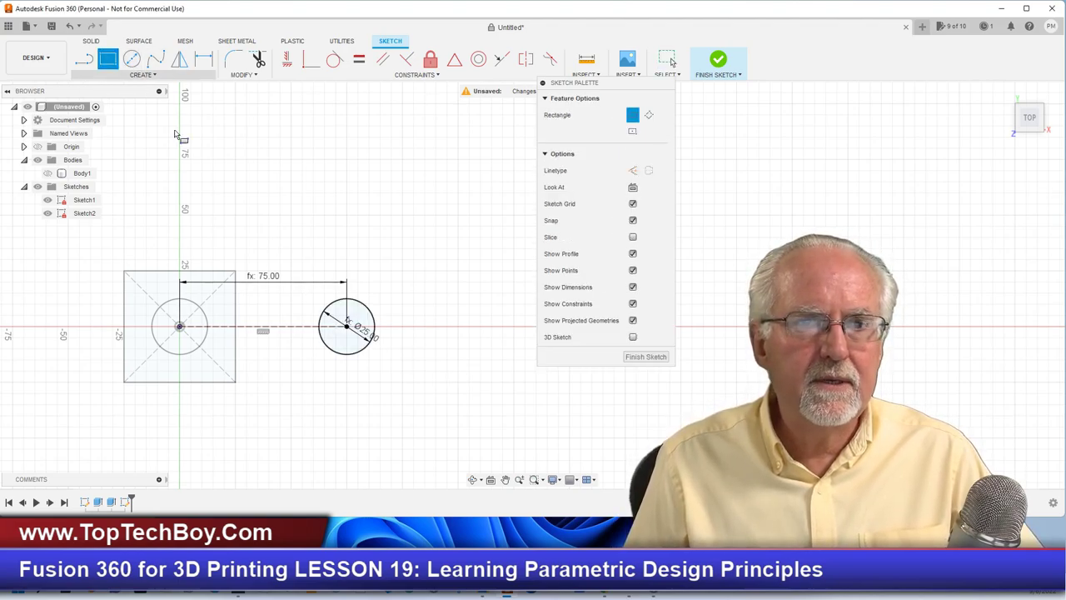
{"action": "left_click", "coordinate": [633, 134]}
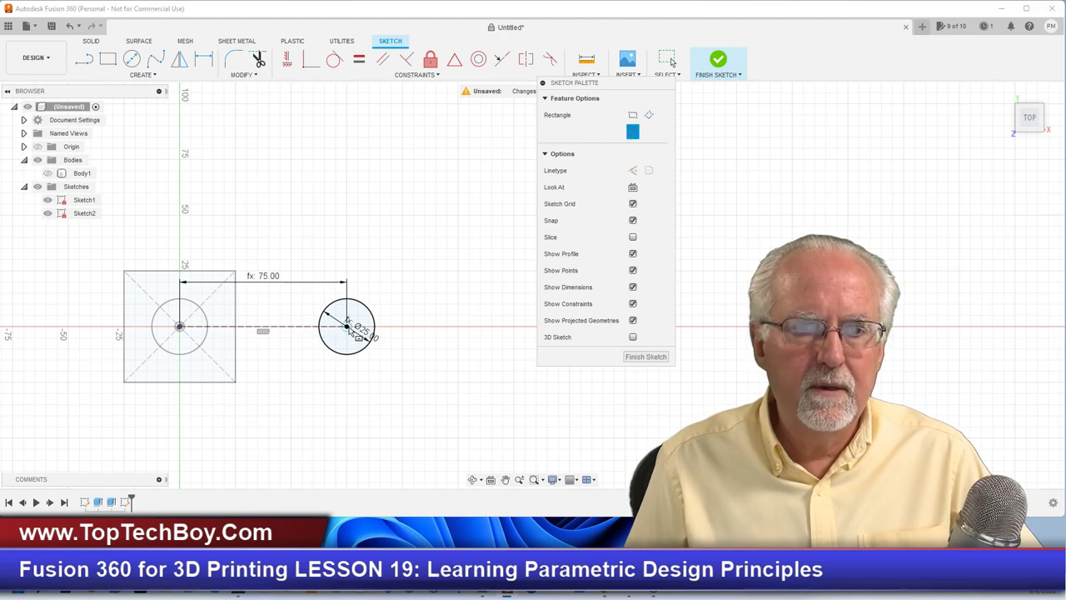
{"action": "left_click", "coordinate": [346, 326]}
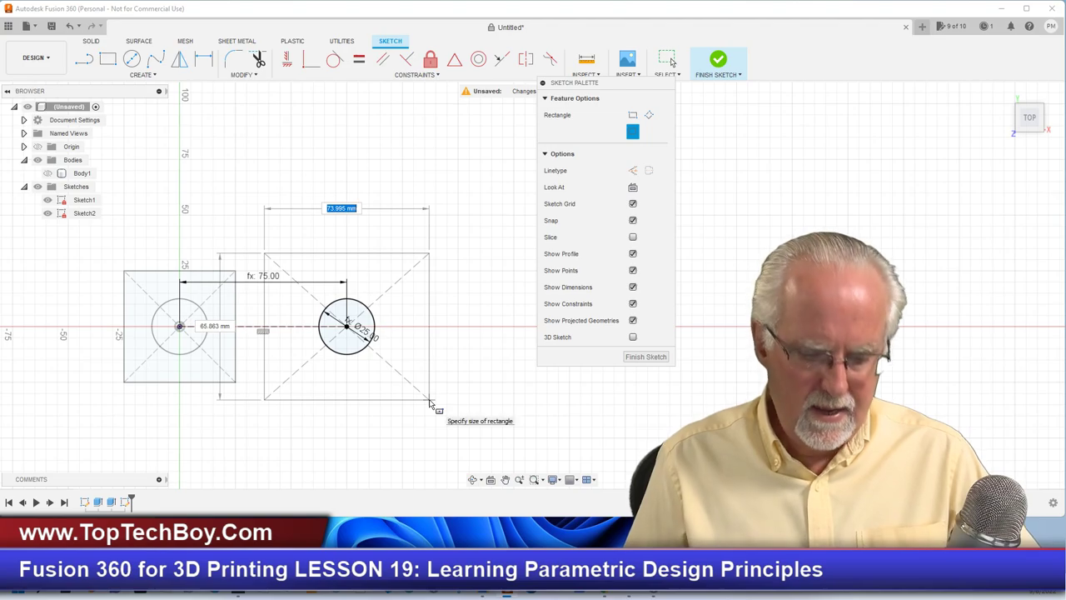
{"action": "type", "text": "bas"}
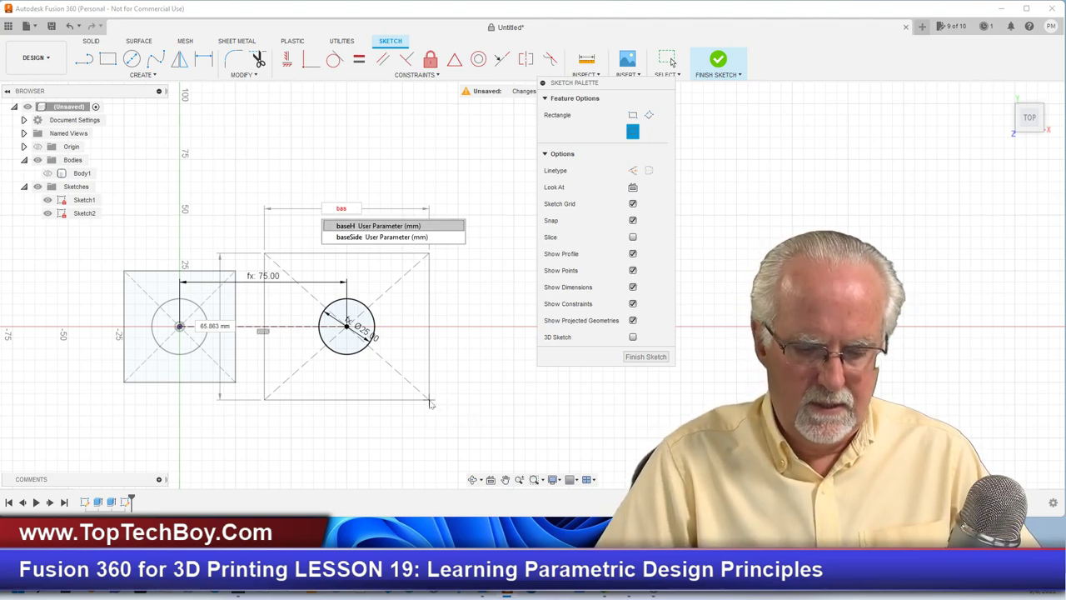
{"action": "key", "text": "Down"}
{"action": "key", "text": "Tab"}
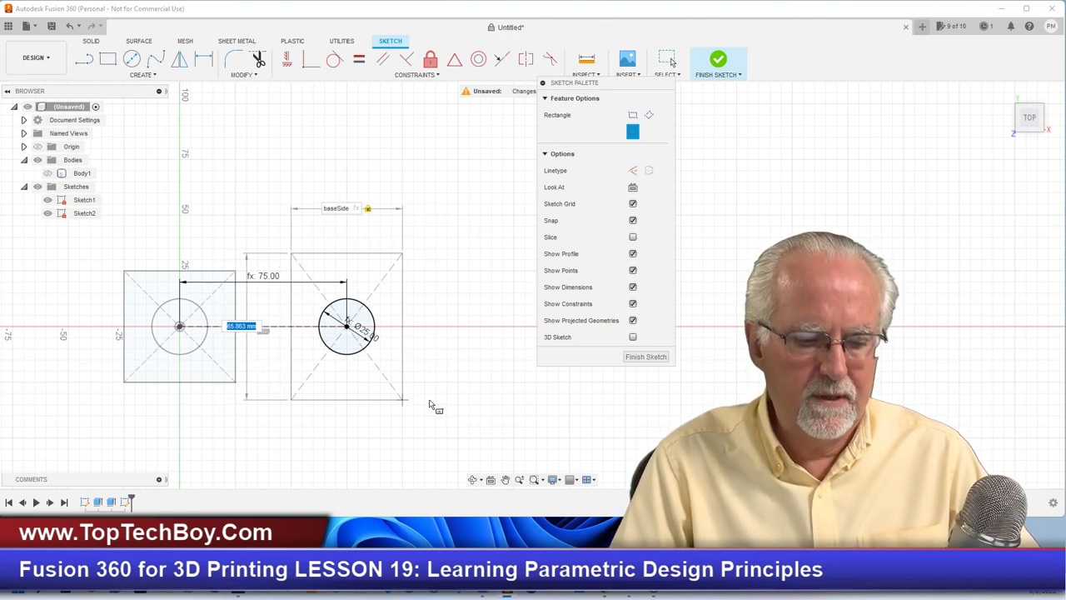
{"action": "type", "text": "baseS"}
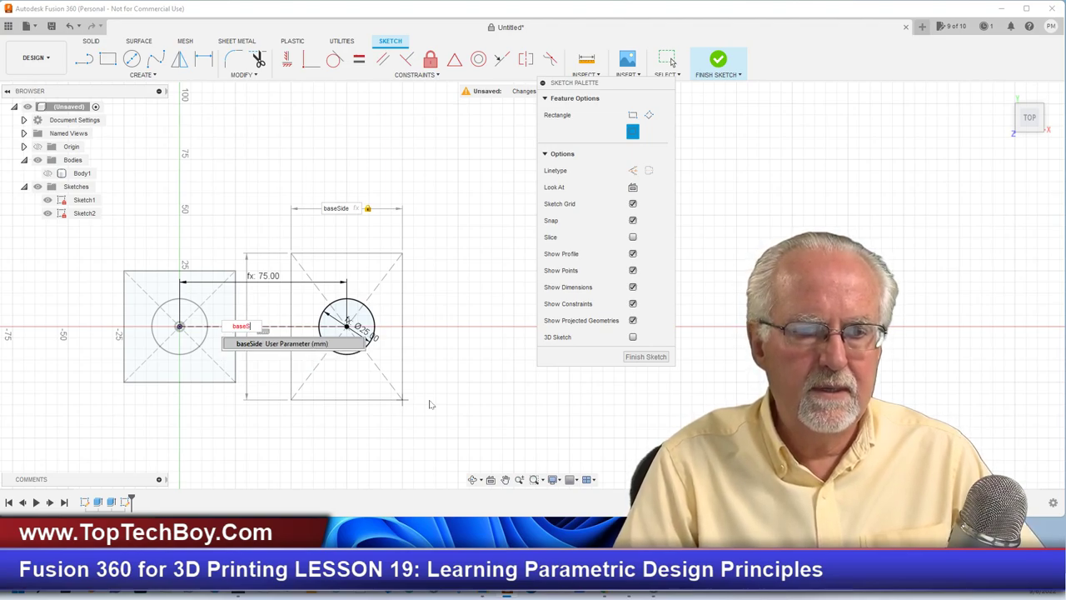
{"action": "key", "text": "Return"}
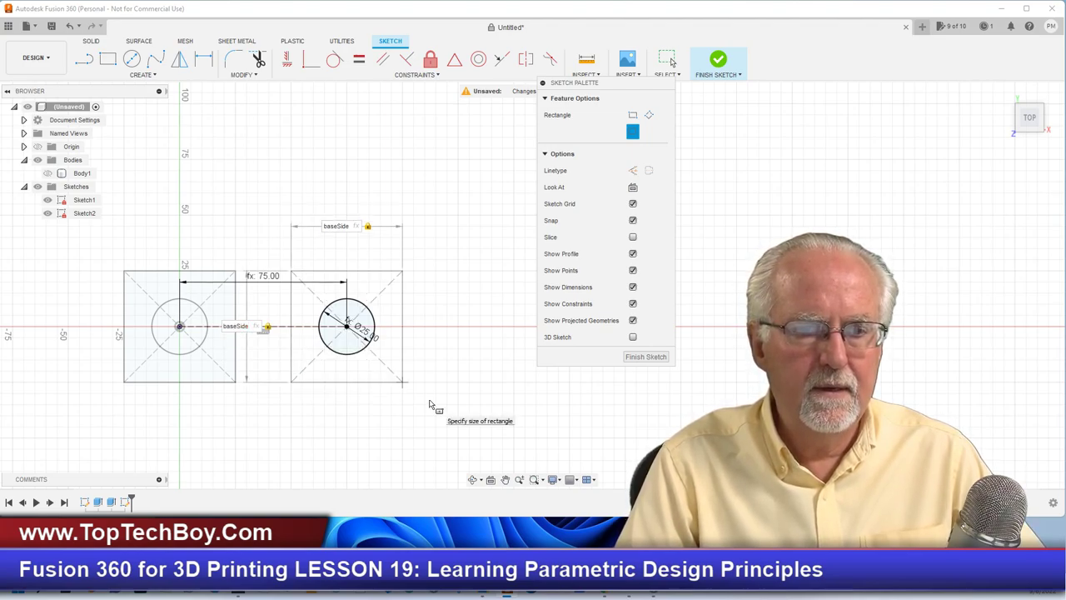
{"action": "key", "text": "Return"}
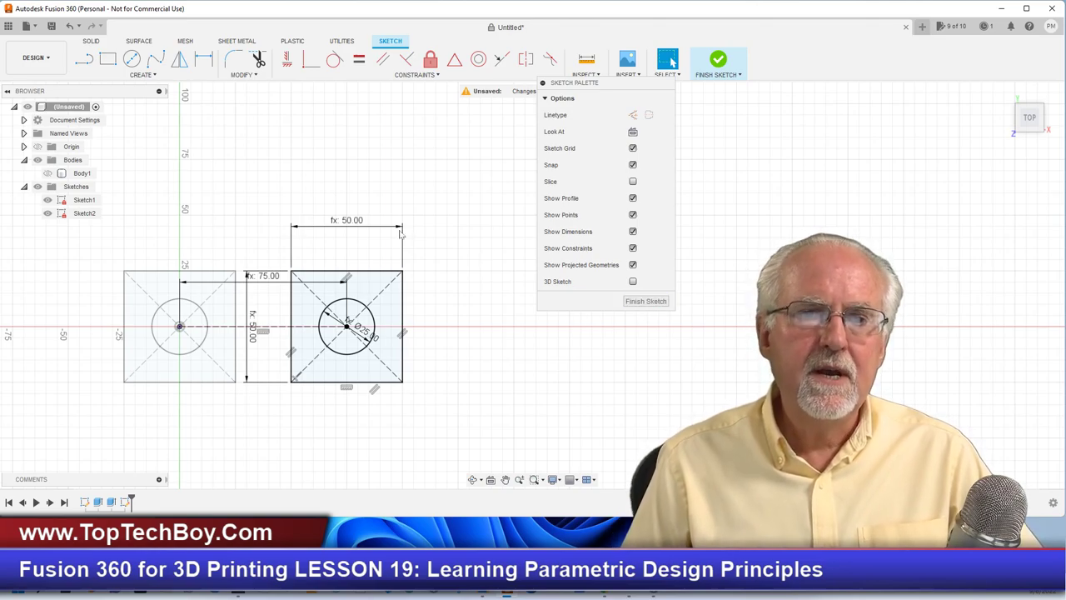
- Move the dOff distance dimension well above the two squares and finish the sketch
{"action": "scroll", "coordinate": [400, 234], "scroll_direction": "down", "scroll_amount": 2}
{"action": "mouse_move", "coordinate": [309, 263]}
{"action": "left_mouse_down"}
{"action": "mouse_move", "coordinate": [200, 125]}
{"action": "mouse_move", "coordinate": [183, 125]}
{"action": "left_mouse_up"}
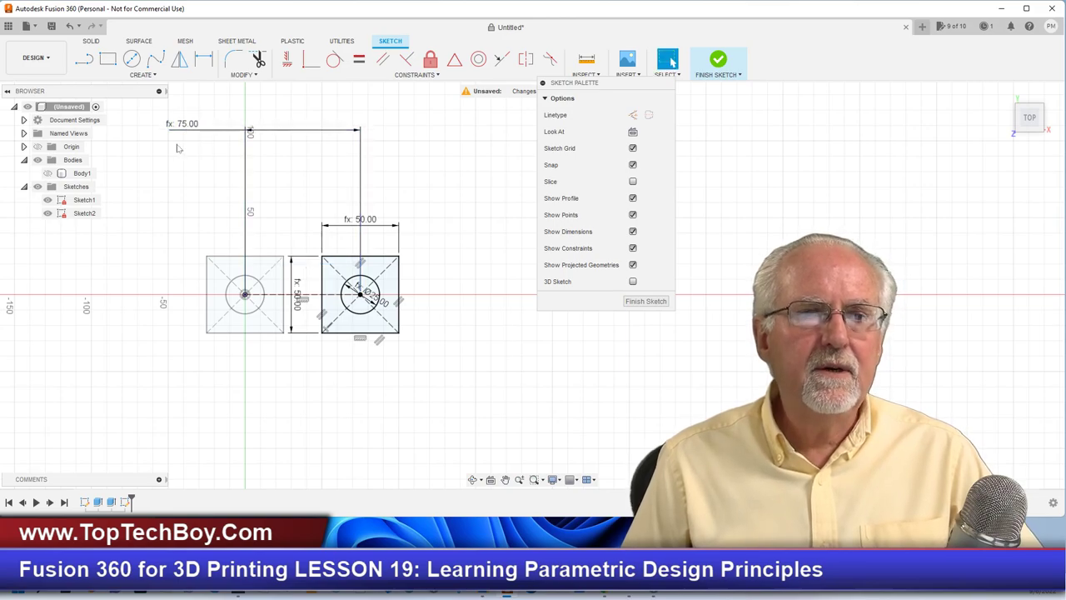
{"action": "scroll", "coordinate": [192, 104], "scroll_direction": "up", "scroll_amount": 1}
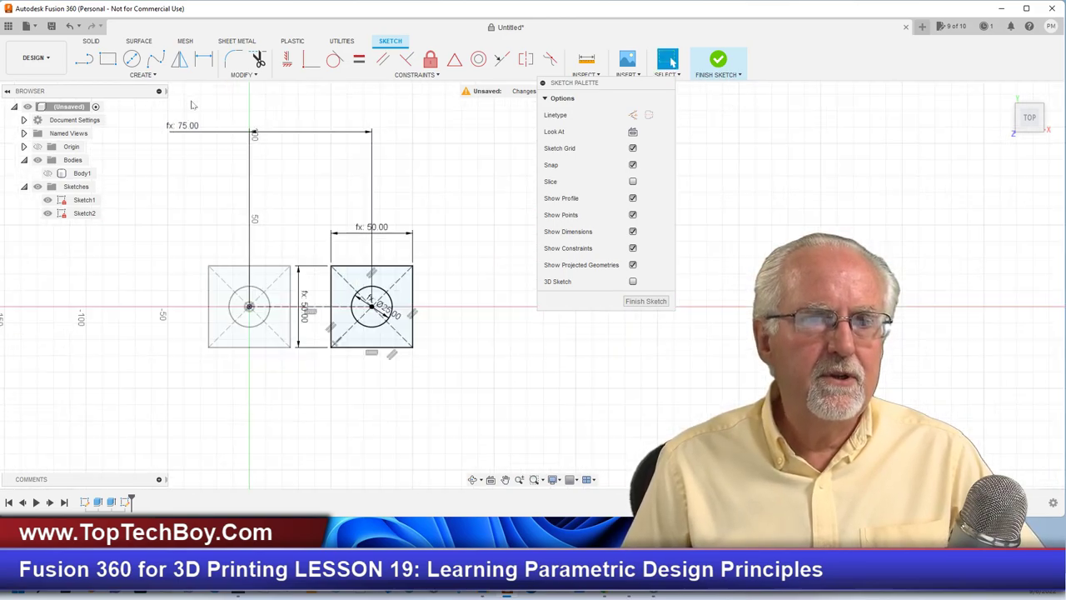
{"action": "scroll", "coordinate": [191, 104], "scroll_direction": "up", "scroll_amount": 3}
{"action": "scroll", "coordinate": [189, 163], "scroll_direction": "down", "scroll_amount": 3}
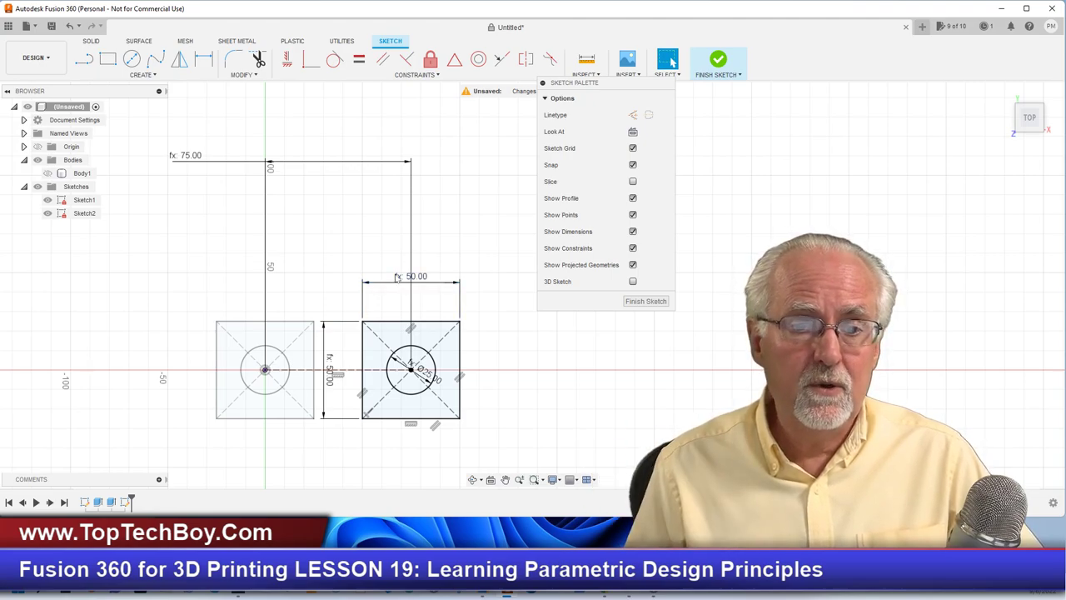
{"action": "left_click", "coordinate": [647, 302]}
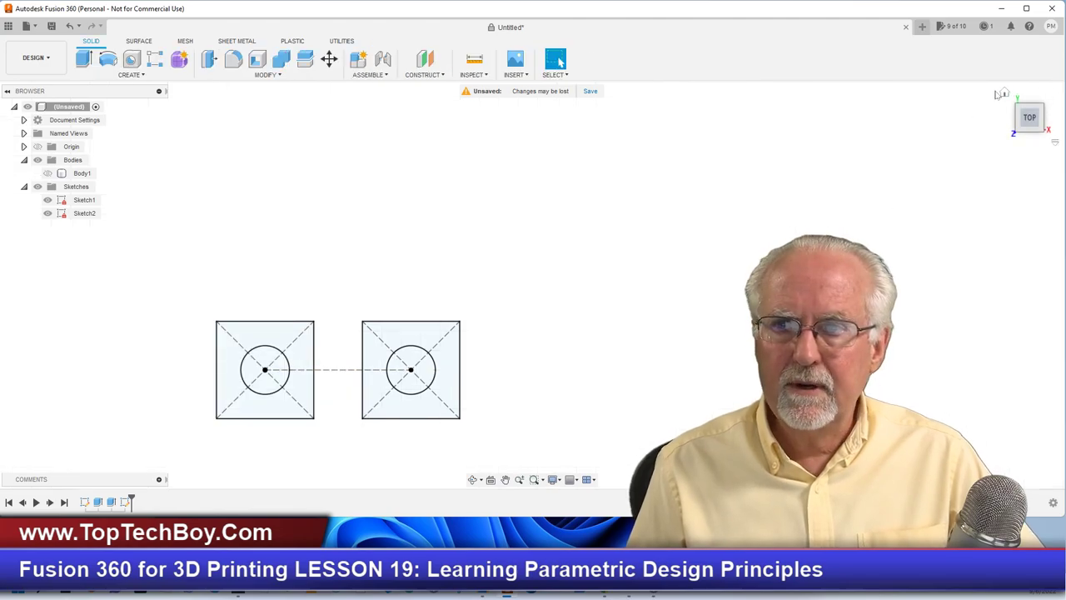
- Show Body1 in the home view and extrude the second square's profile around the circle by baseH as a new body
{"action": "left_click", "coordinate": [1006, 93]}
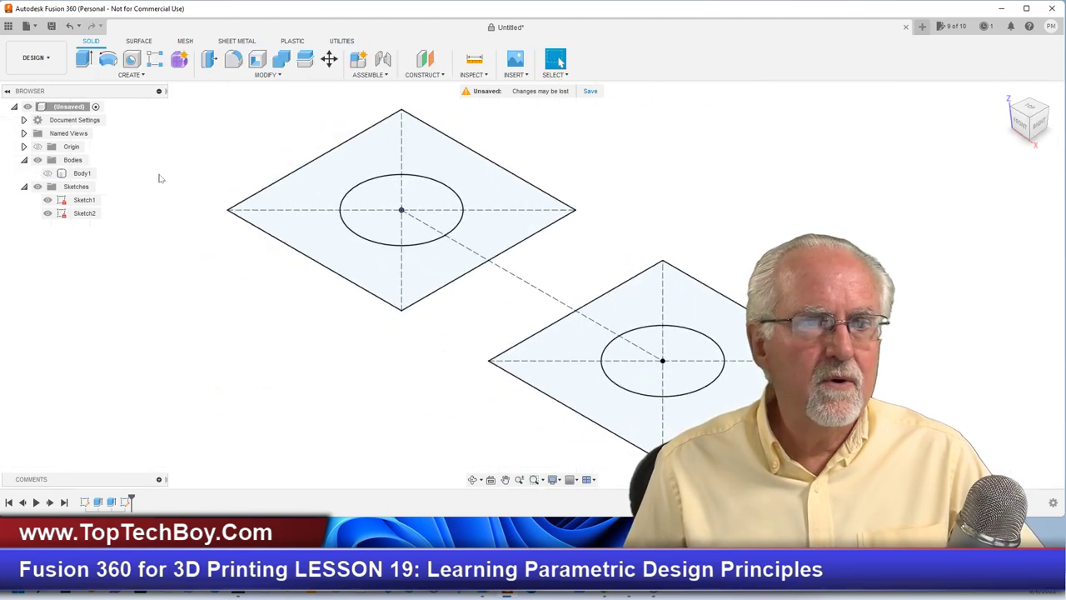
{"action": "left_click", "coordinate": [48, 172]}
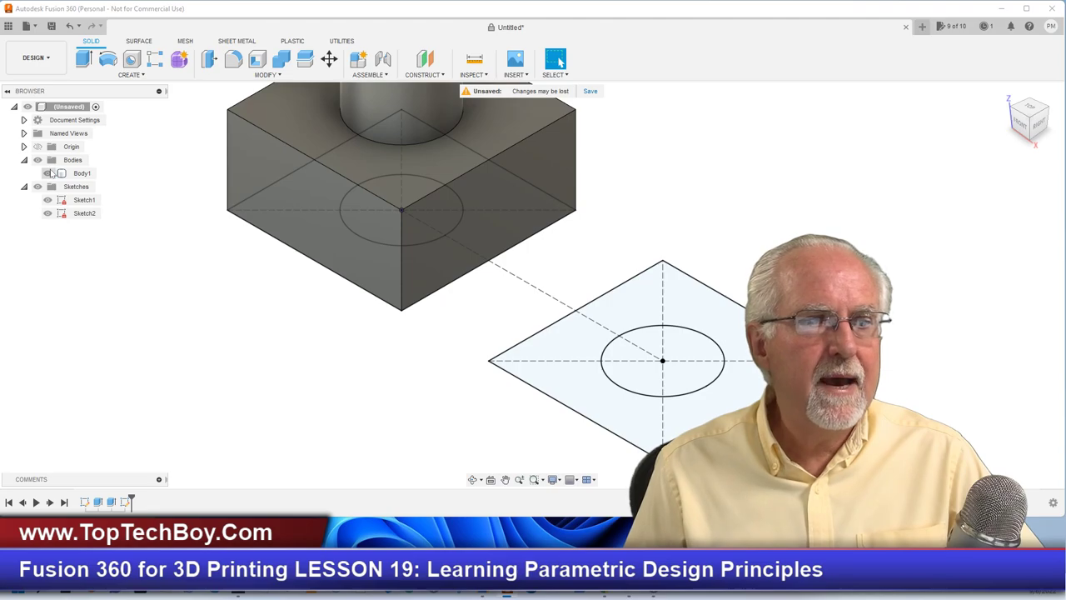
{"action": "left_click", "coordinate": [575, 337]}
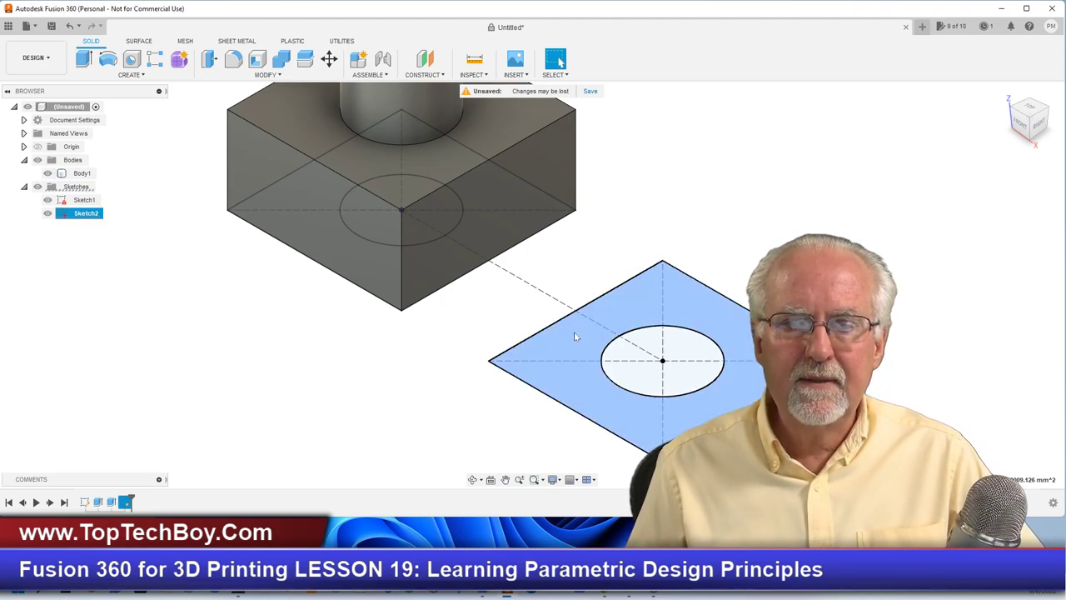
{"action": "left_click", "coordinate": [82, 60]}
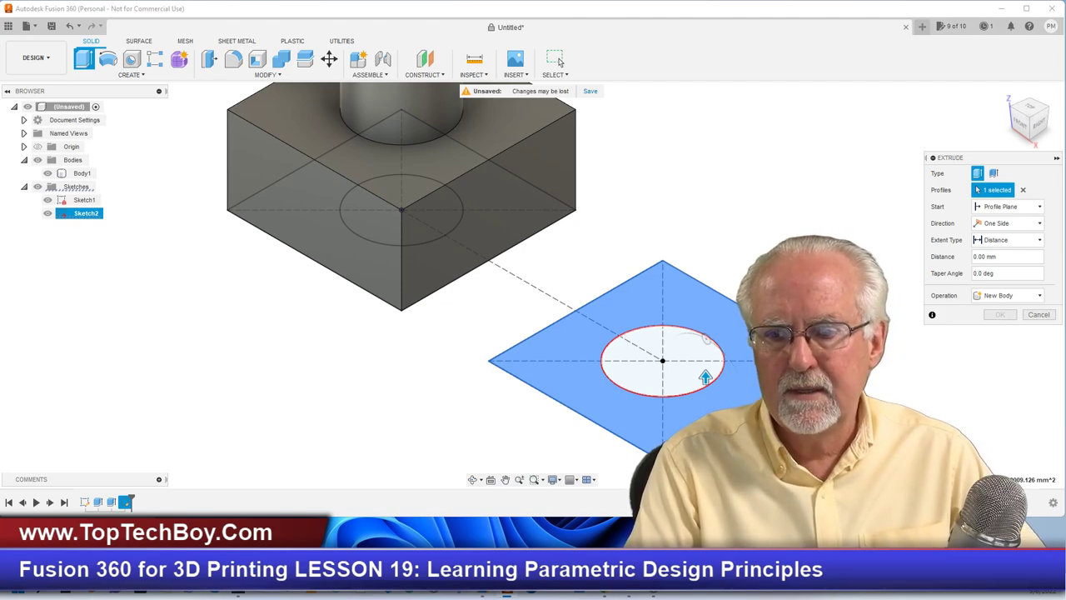
{"action": "type", "text": "baseH"}
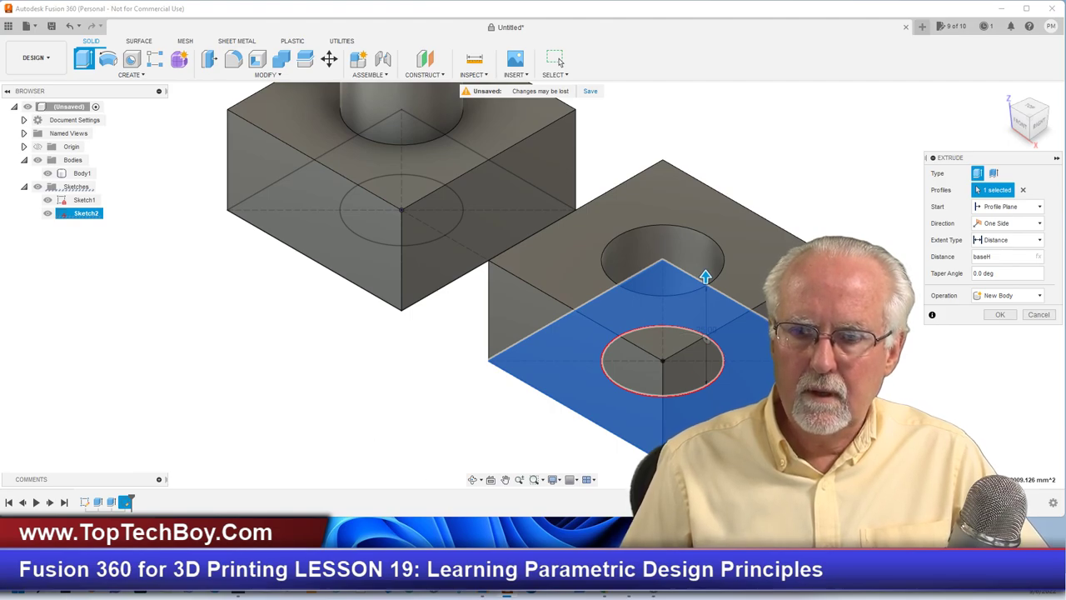
{"action": "left_click", "coordinate": [1002, 314]}
{"action": "scroll", "coordinate": [846, 175], "scroll_direction": "down", "scroll_amount": 3}
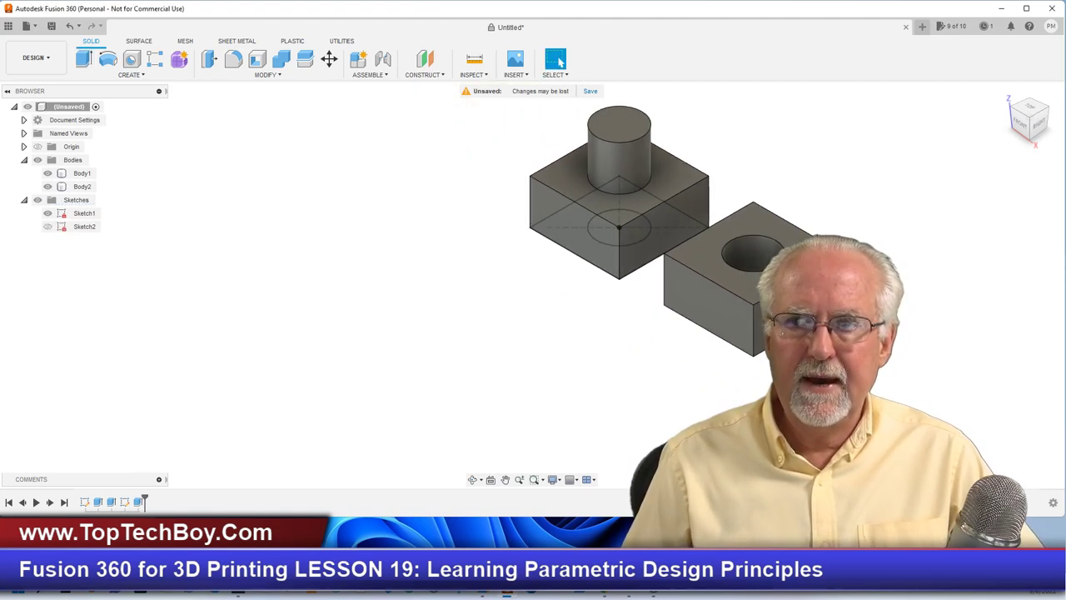
- Inspect the pin block and the mating hole block from different angles
{"action": "middle_click_drag", "start_coordinate": [533, 355], "coordinate": [674, 125], "text": "shift"}
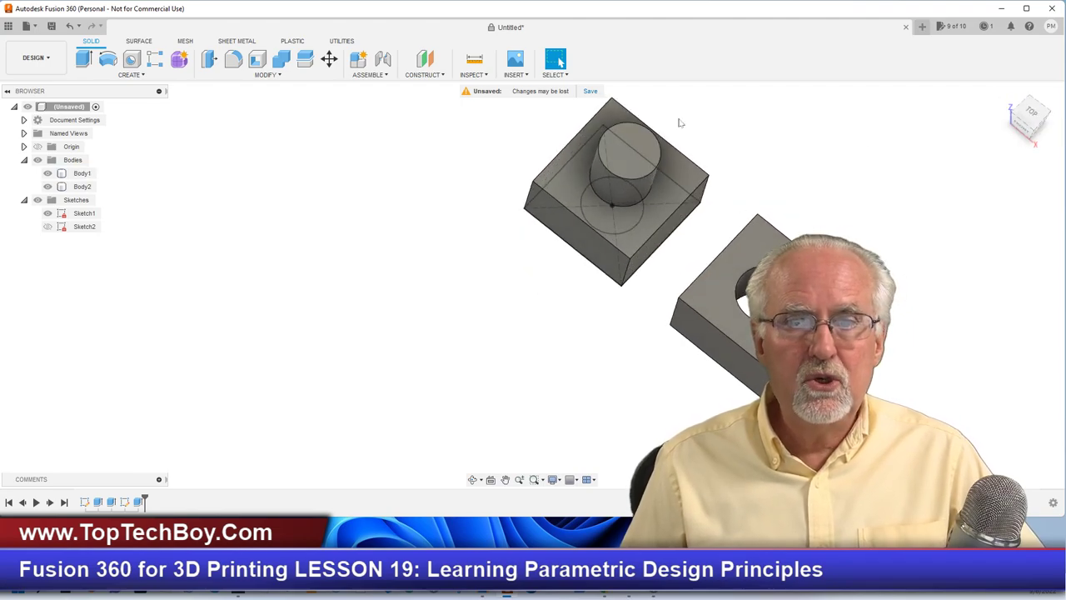
{"action": "scroll", "coordinate": [833, 169], "scroll_direction": "down", "scroll_amount": 2}
{"action": "scroll", "coordinate": [842, 169], "scroll_direction": "up", "scroll_amount": 5}
{"action": "scroll", "coordinate": [948, 419], "scroll_direction": "down", "scroll_amount": 3}
{"action": "scroll", "coordinate": [948, 419], "scroll_direction": "up", "scroll_amount": 4}
{"action": "scroll", "coordinate": [947, 416], "scroll_direction": "down", "scroll_amount": 2}
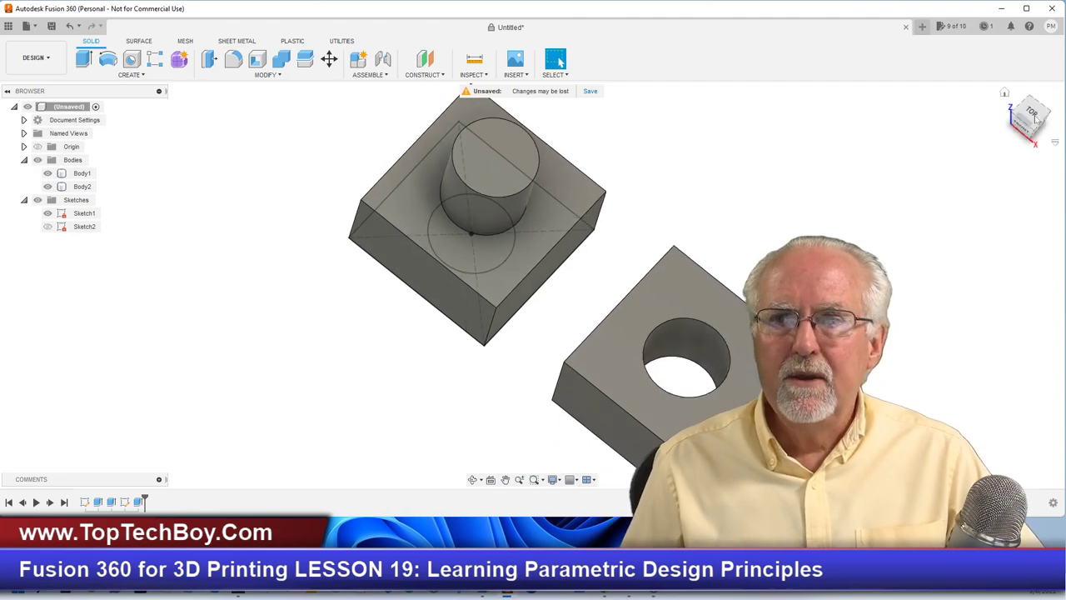
{"action": "mouse_move", "coordinate": [532, 285]}
{"action": "middle_mouse_down", "text": "shift"}
{"action": "mouse_move", "coordinate": [542, 374]}
{"action": "mouse_move", "coordinate": [381, 335]}
{"action": "middle_mouse_up", "text": "shift"}
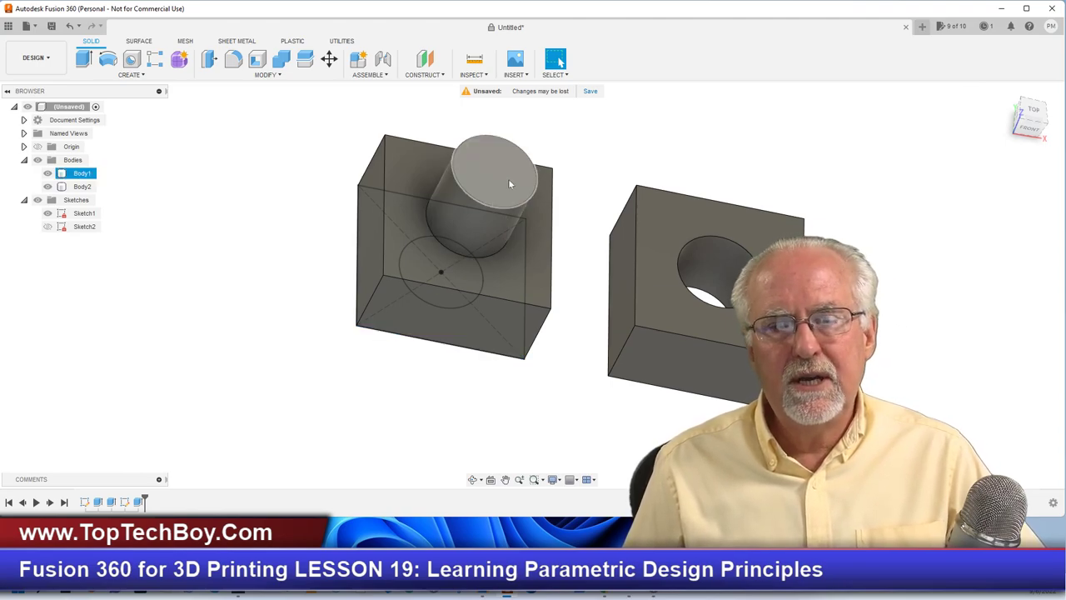
{"action": "left_click", "coordinate": [73, 214]}
{"action": "right_click", "coordinate": [73, 214]}
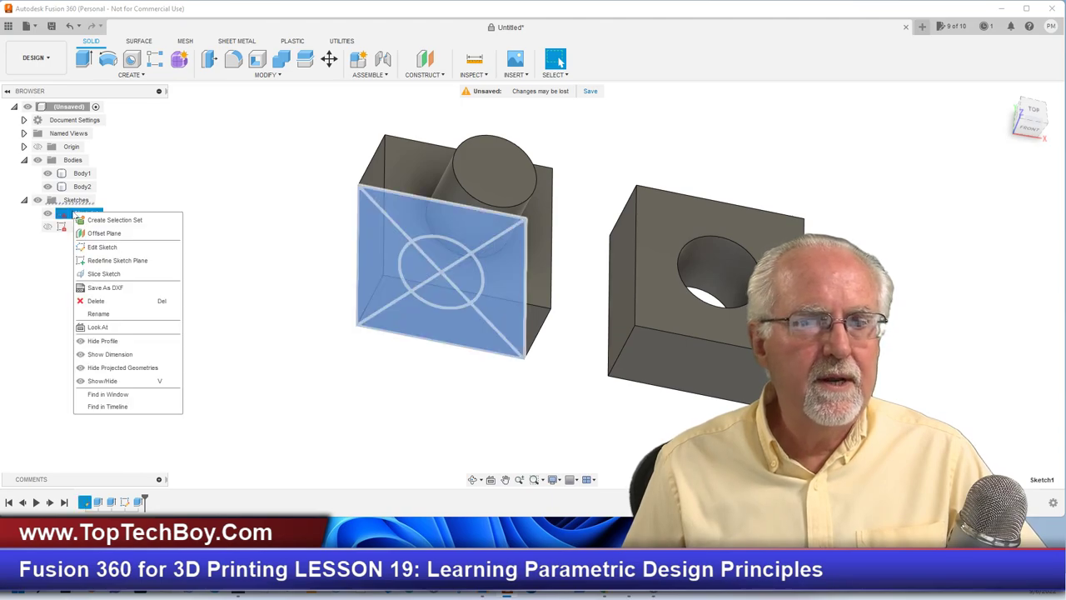
{"action": "left_click", "coordinate": [250, 145]}
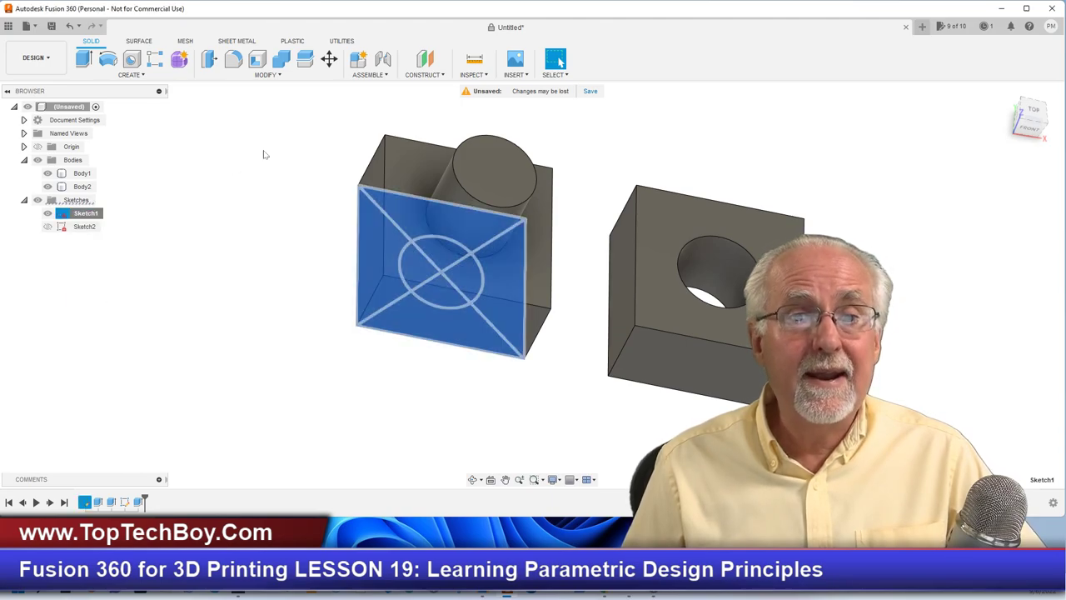
{"action": "key", "text": "Escape"}
- Change the user parameter pinR to 35 mm, keeping the parameter table clear of both blocks
{"action": "middle_click_drag", "start_coordinate": [628, 182], "coordinate": [917, 155], "text": "shift"}
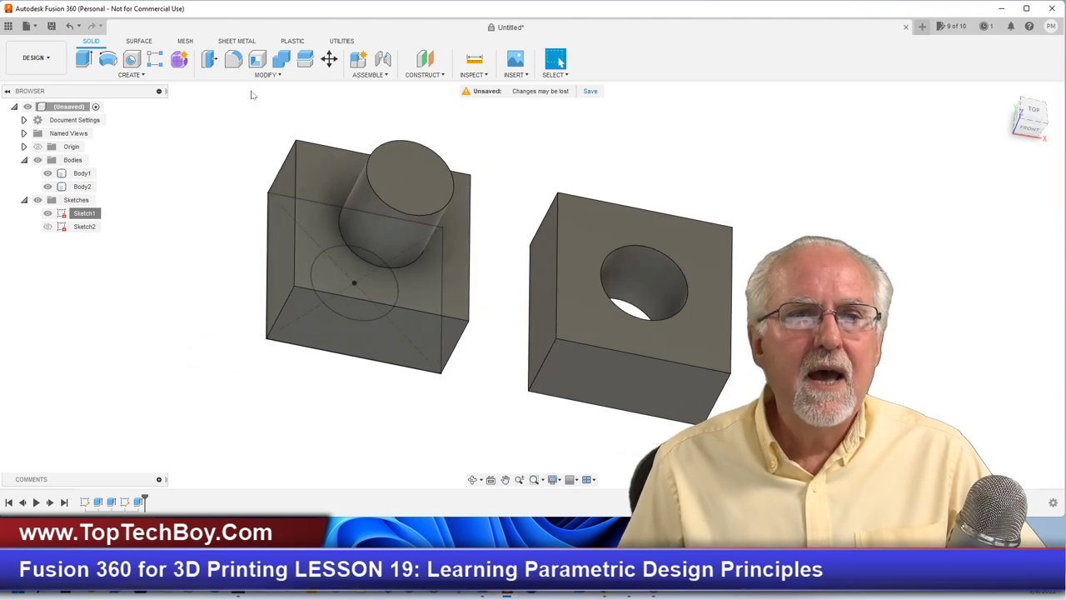
{"action": "left_click", "coordinate": [278, 74]}
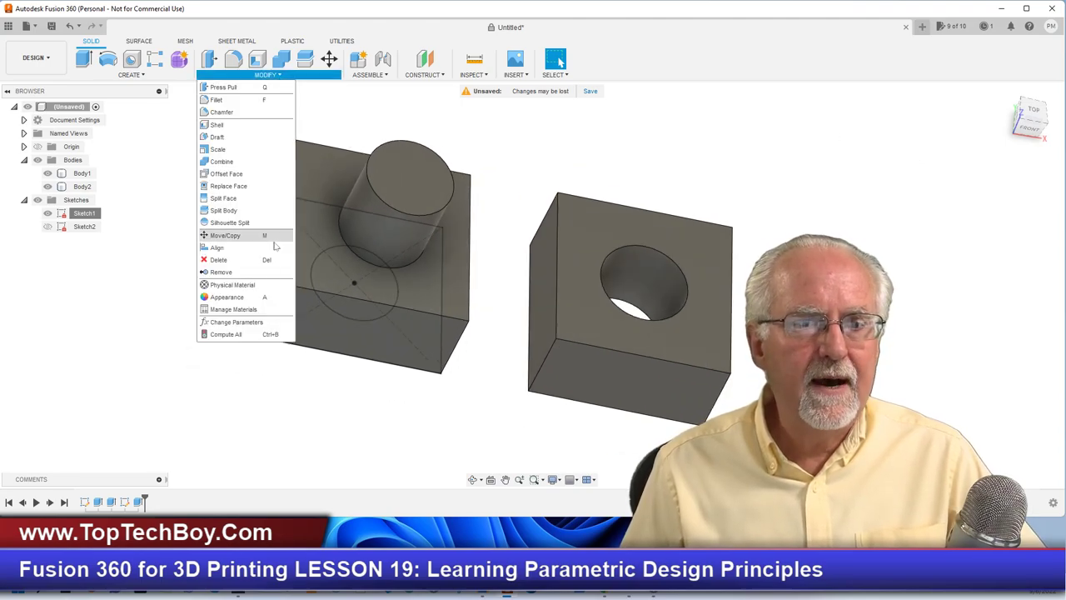
{"action": "left_click", "coordinate": [268, 325]}
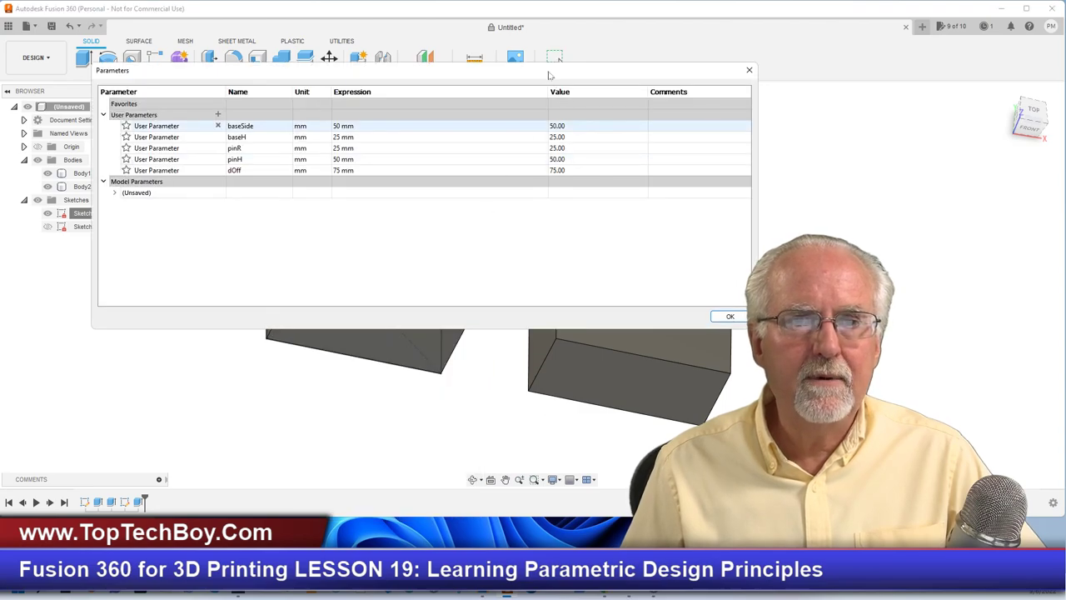
{"action": "left_click_drag", "start_coordinate": [820, 209], "coordinate": [821, 208]}
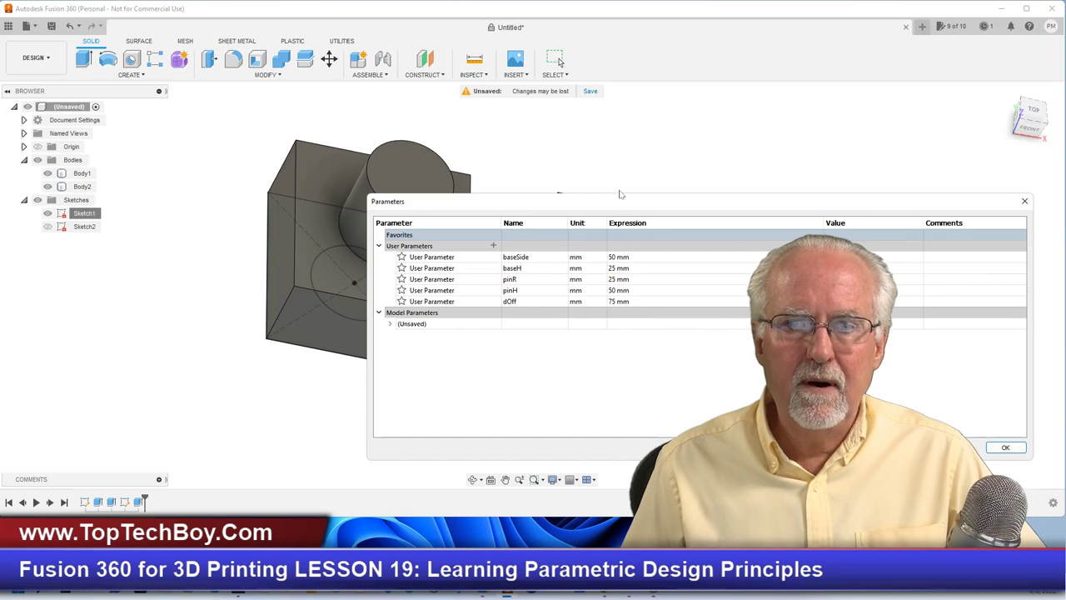
{"action": "left_click_drag", "start_coordinate": [619, 208], "coordinate": [277, 341]}
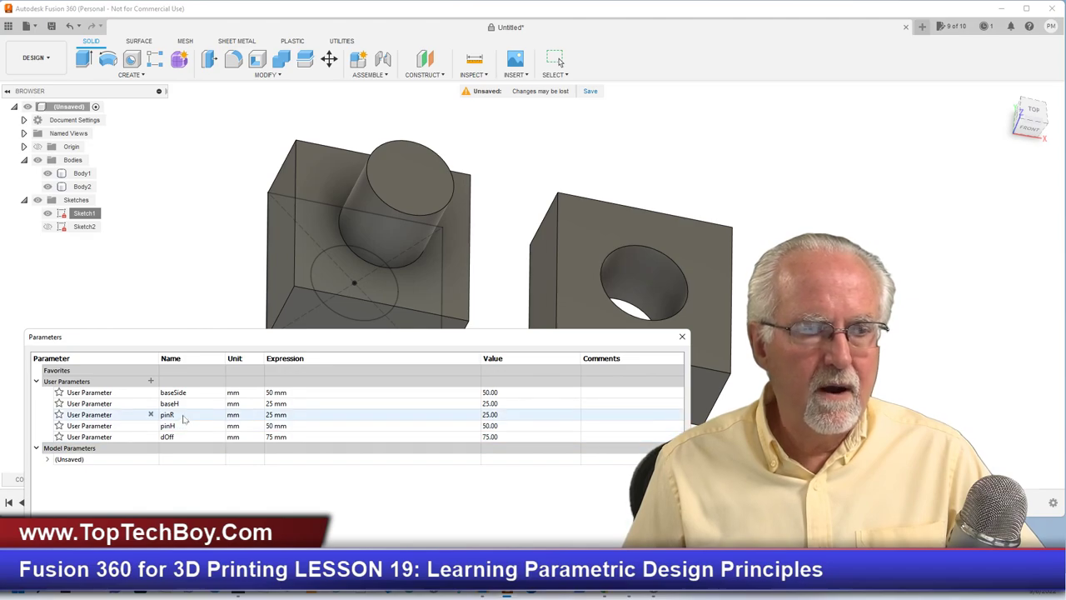
{"action": "left_click", "coordinate": [269, 416]}
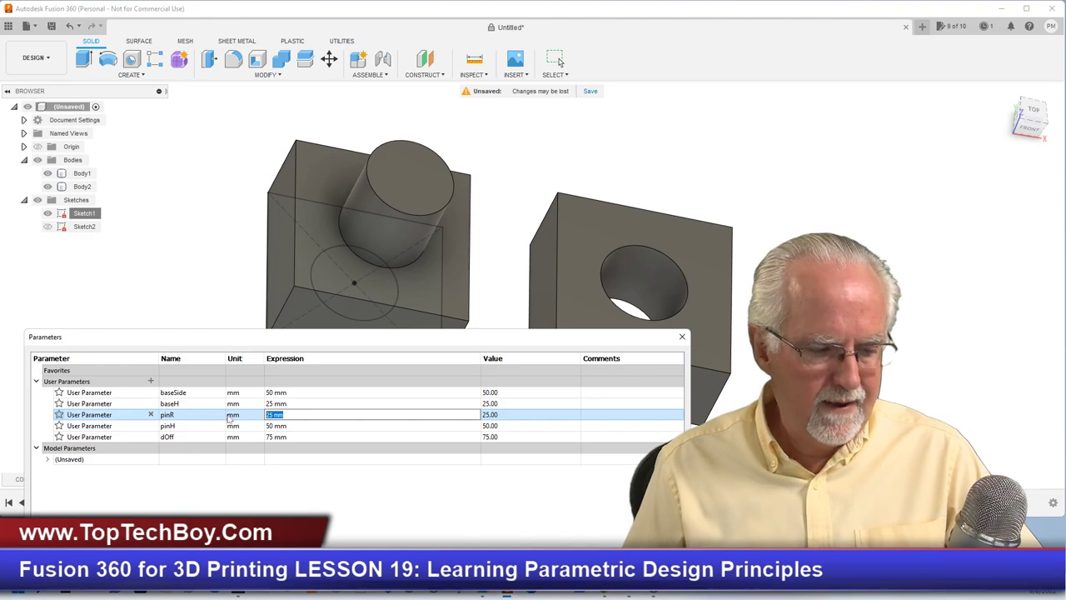
{"action": "type", "text": "35"}
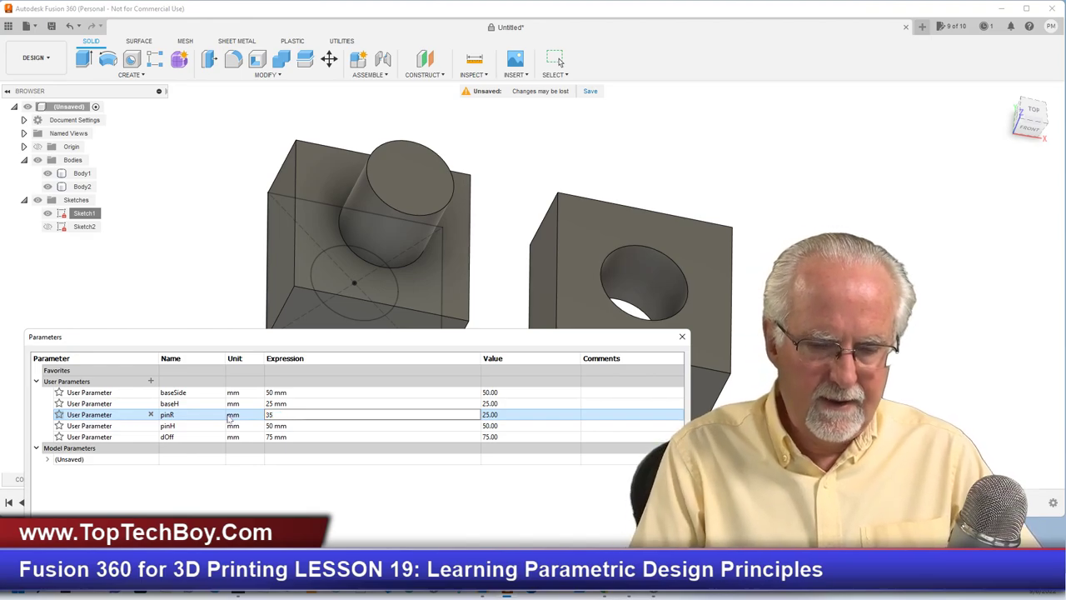
{"action": "key", "text": "Return"}
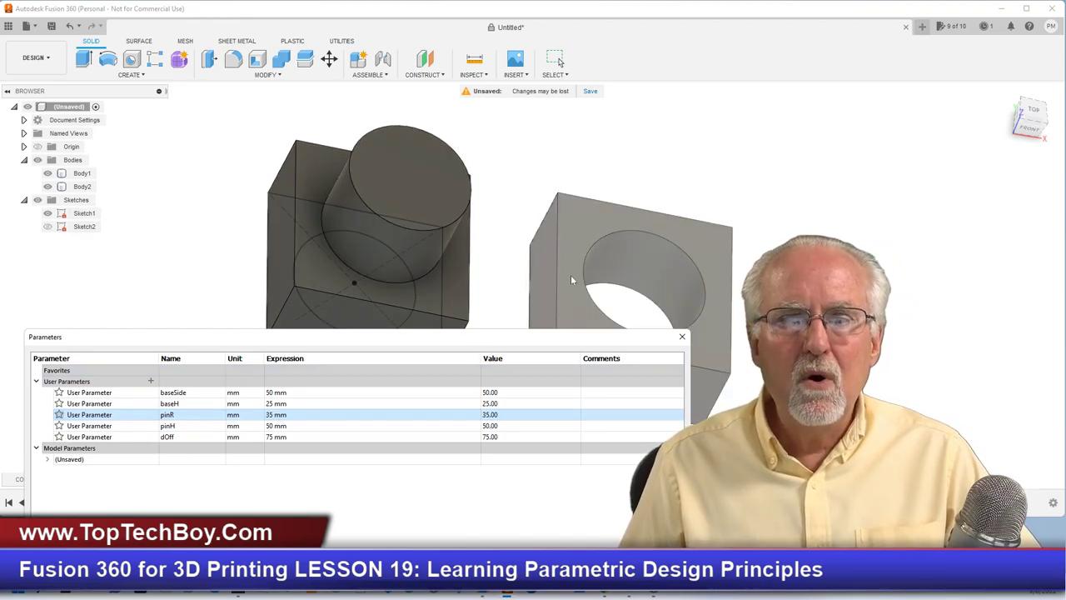
- Set the user parameter baseSide to 40 mm
{"action": "scroll", "coordinate": [739, 194], "scroll_direction": "down", "scroll_amount": 3}
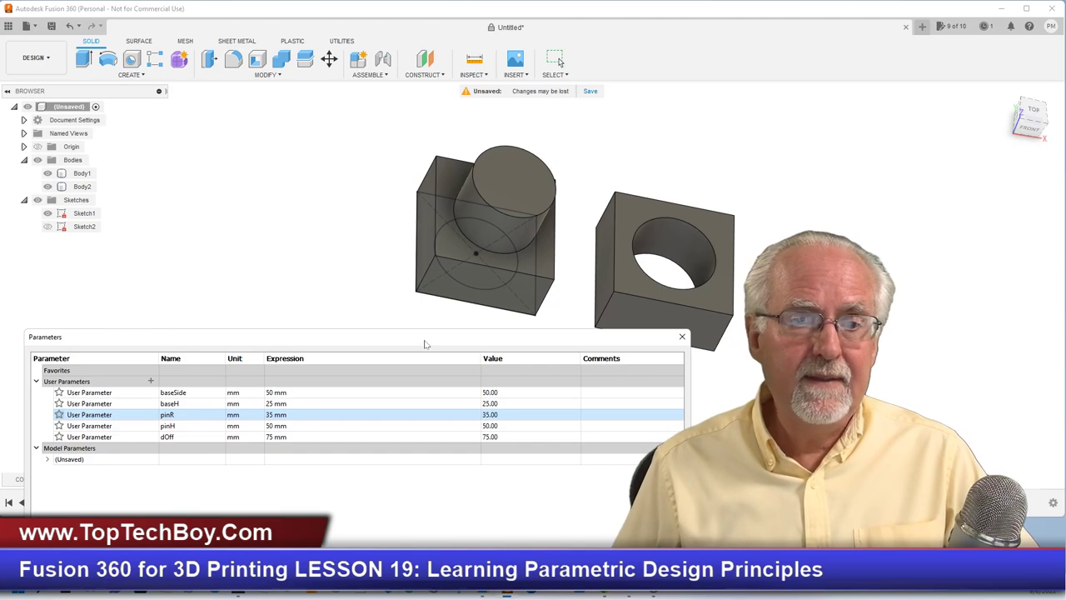
{"action": "left_click", "coordinate": [282, 393]}
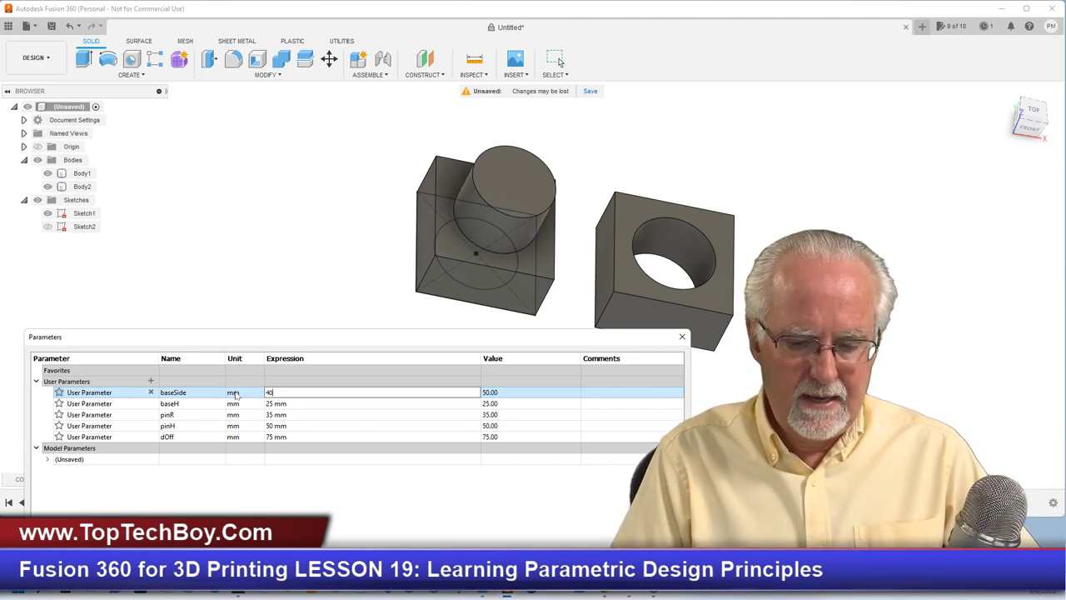
{"action": "type", "text": "40"}
{"action": "key", "text": "Return"}
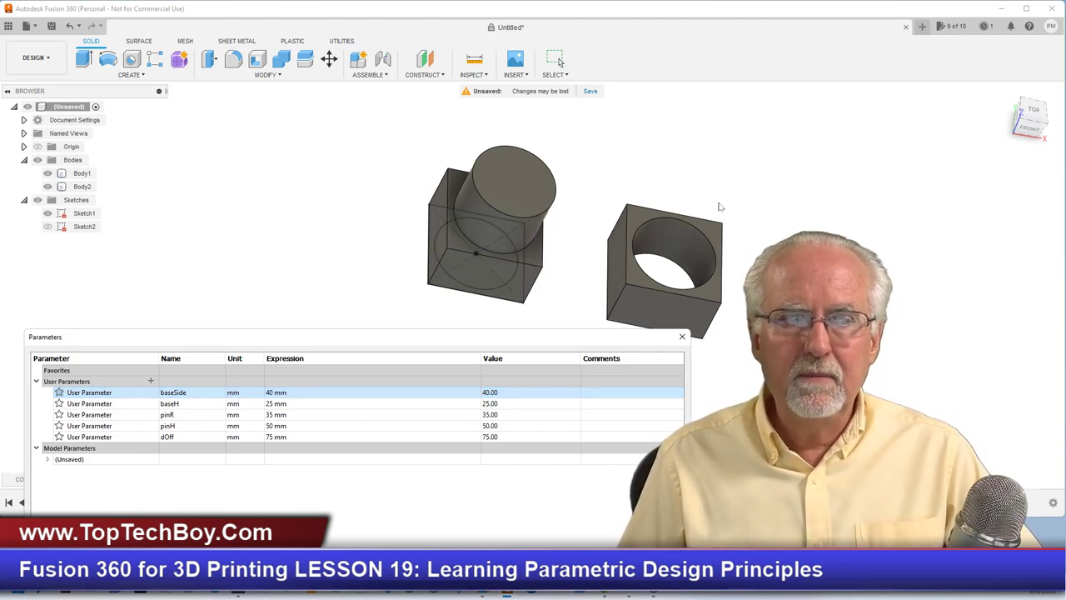
- Set the user parameter baseH to 40 mm and close the parameter table
{"action": "scroll", "coordinate": [720, 206], "scroll_direction": "up", "scroll_amount": 3}
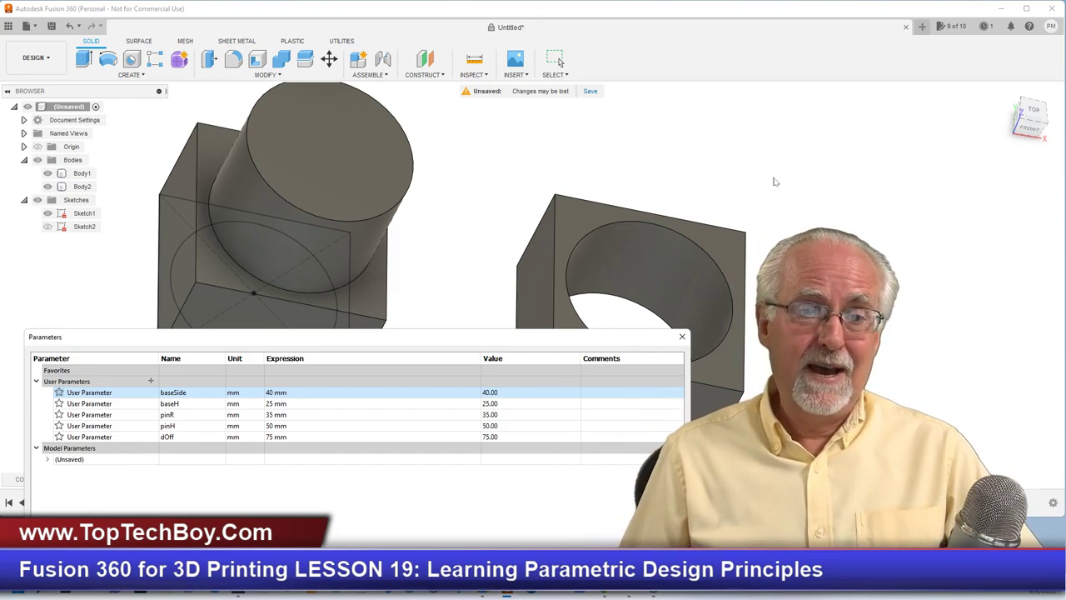
{"action": "left_click_drag", "start_coordinate": [429, 343], "coordinate": [657, 327]}
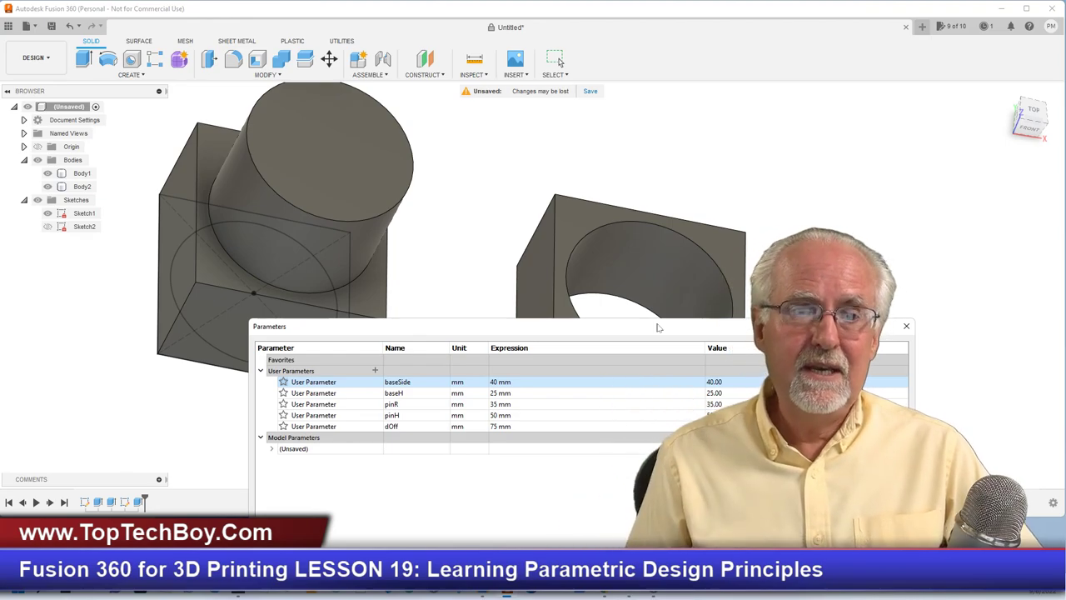
{"action": "left_click_drag", "start_coordinate": [658, 328], "coordinate": [774, 168]}
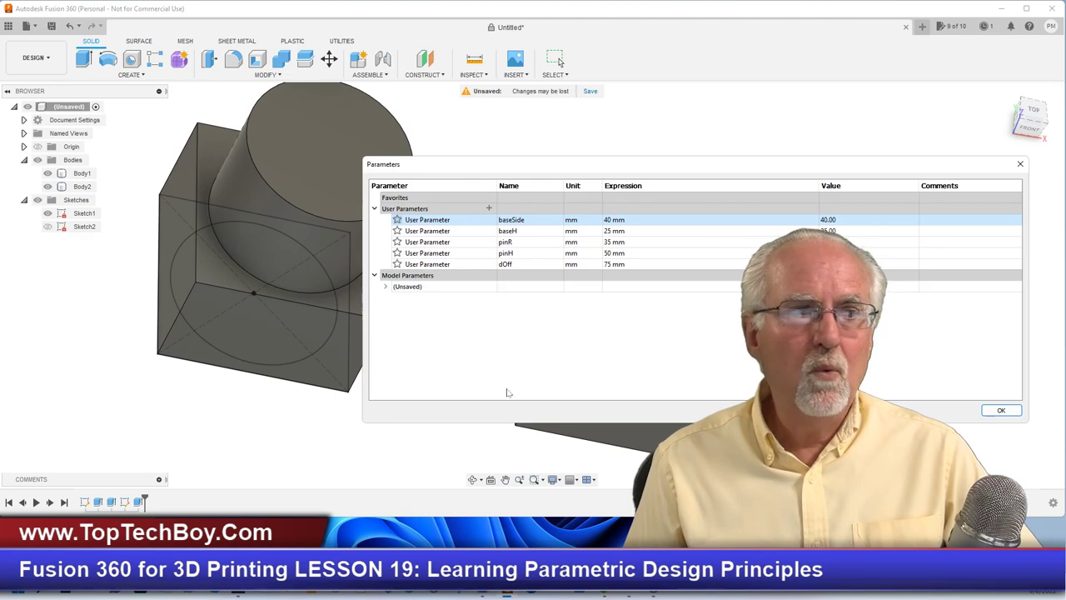
{"action": "left_click_drag", "start_coordinate": [628, 170], "coordinate": [474, 301]}
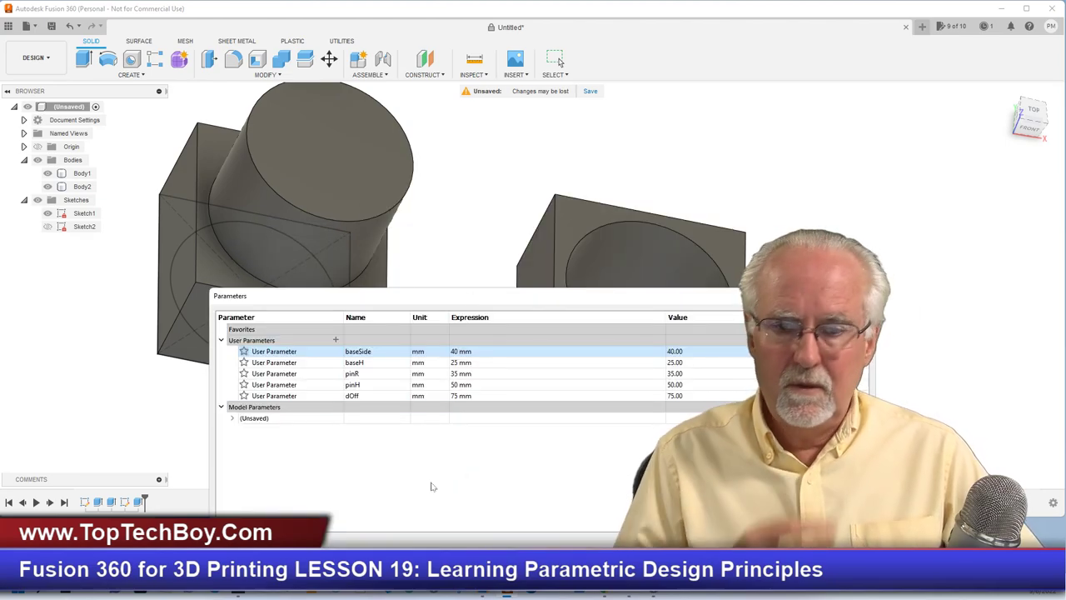
{"action": "left_click", "coordinate": [480, 363]}
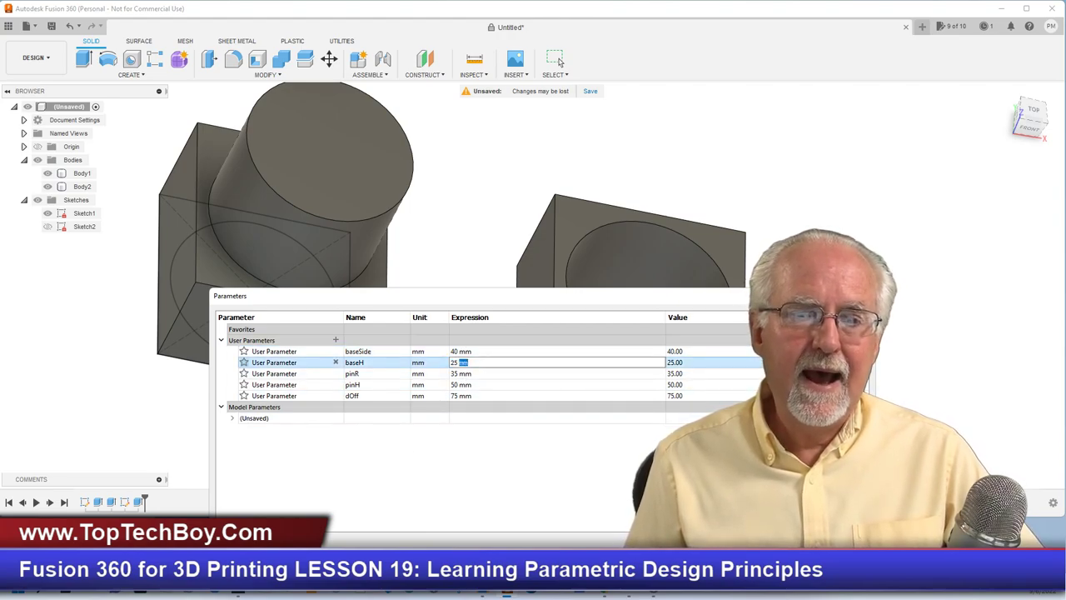
{"action": "key", "text": "ctrl+a"}
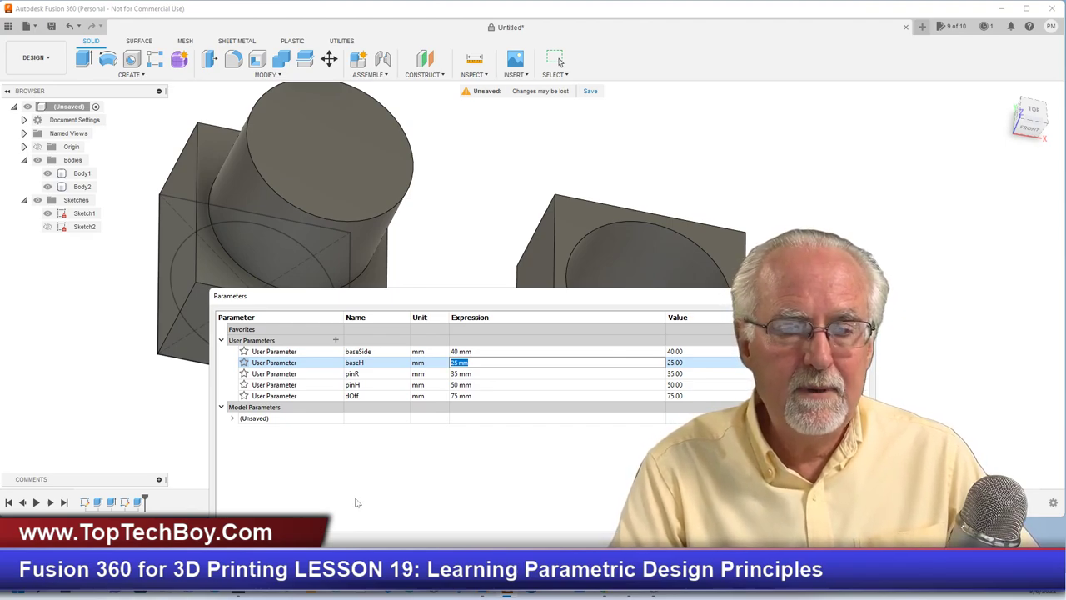
{"action": "type", "text": "40"}
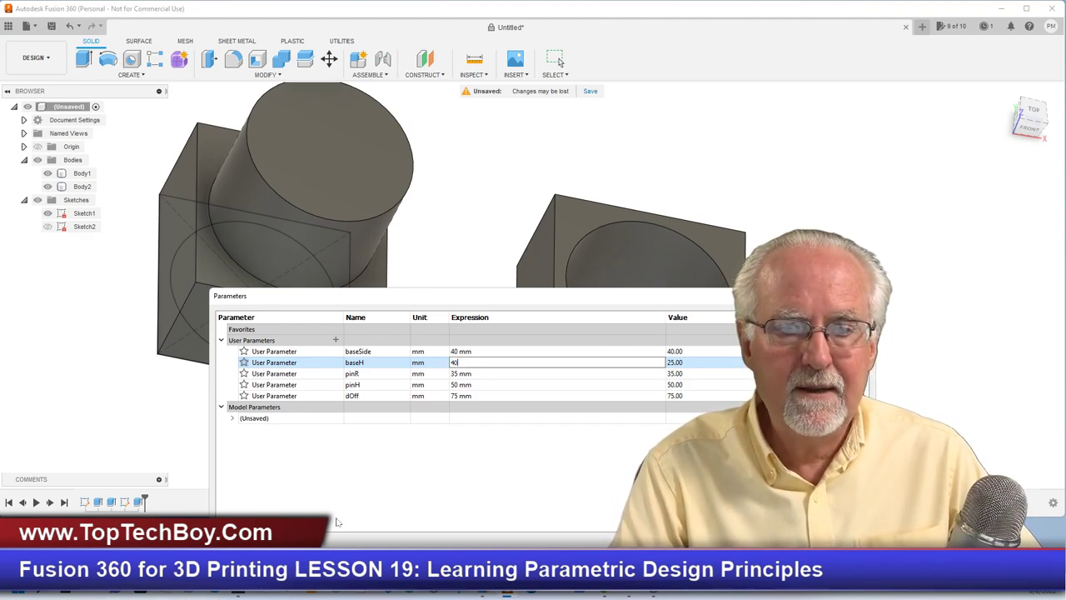
{"action": "key", "text": "Return"}
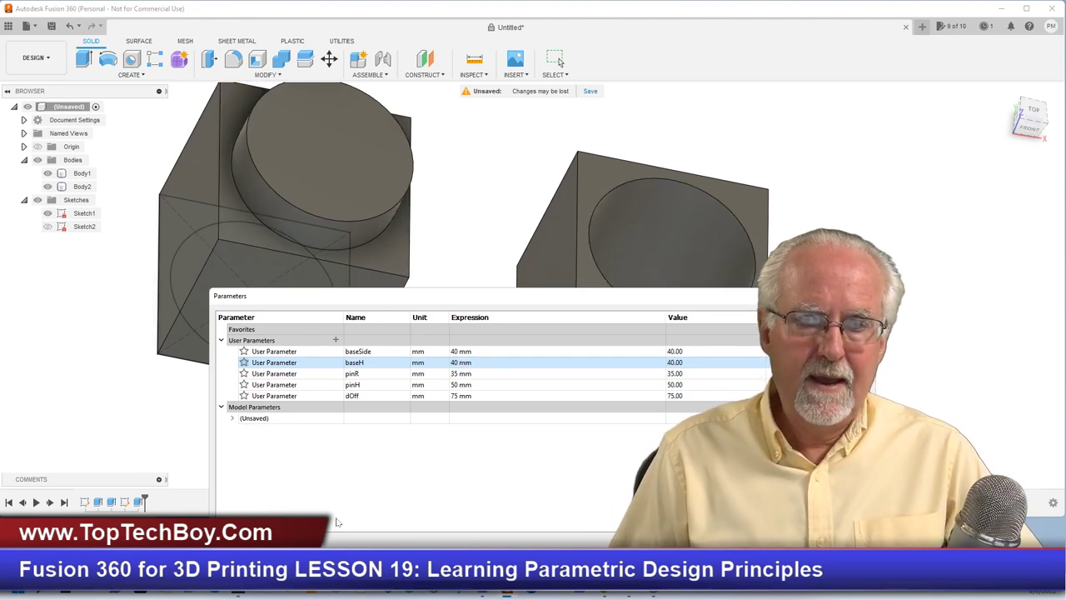
{"action": "key", "text": "Return"}
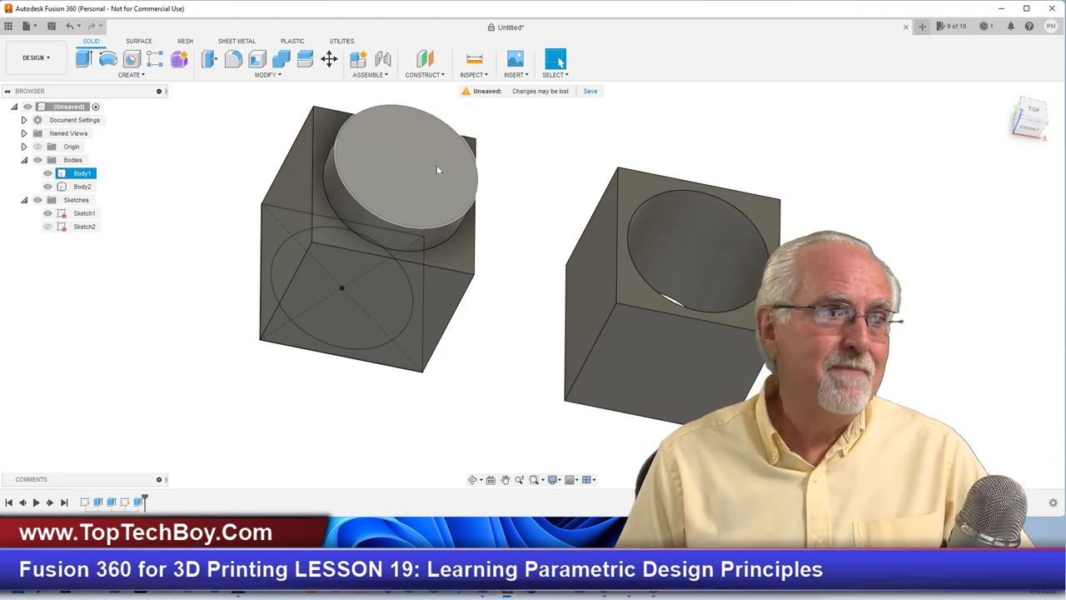
- Open the parameter table and move it lower to uncover part of the pin block, leaving pinH's name and expression as they are
{"action": "scroll", "coordinate": [947, 117], "scroll_direction": "up", "scroll_amount": 2}
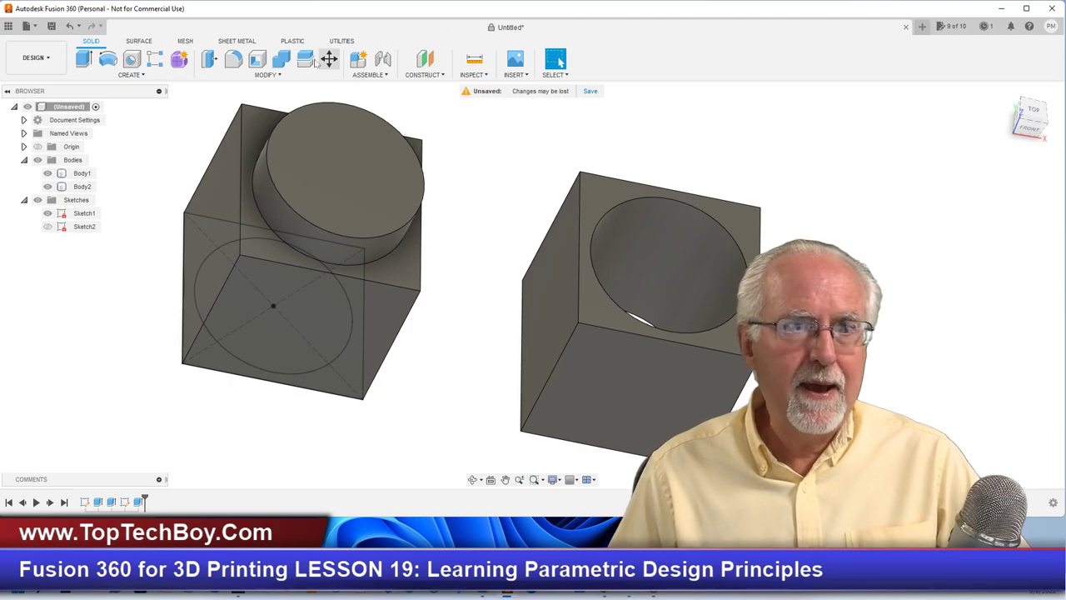
{"action": "left_click", "coordinate": [281, 76]}
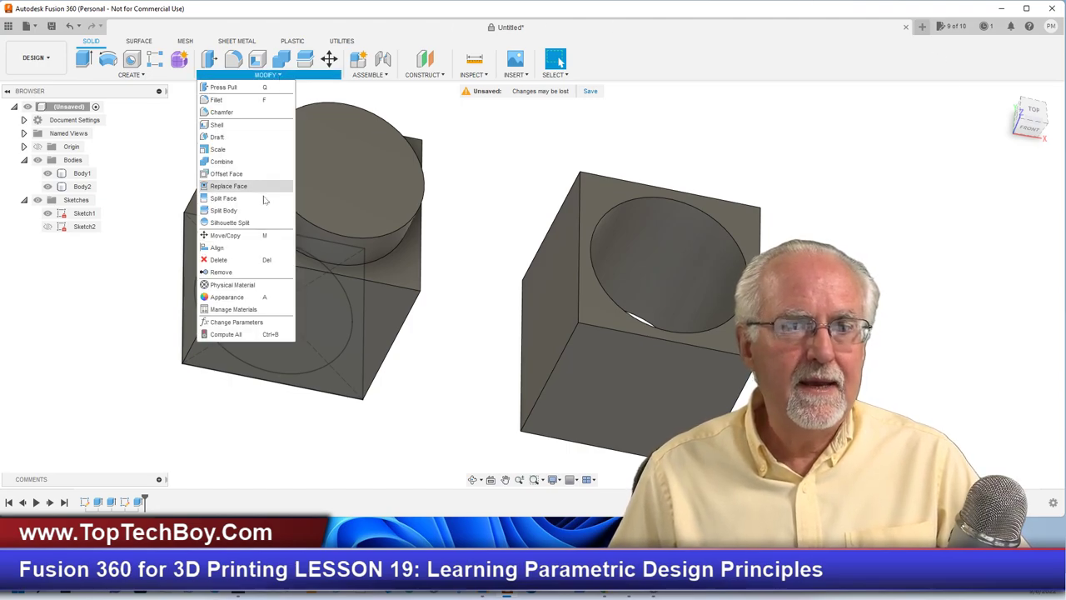
{"action": "left_click", "coordinate": [264, 327]}
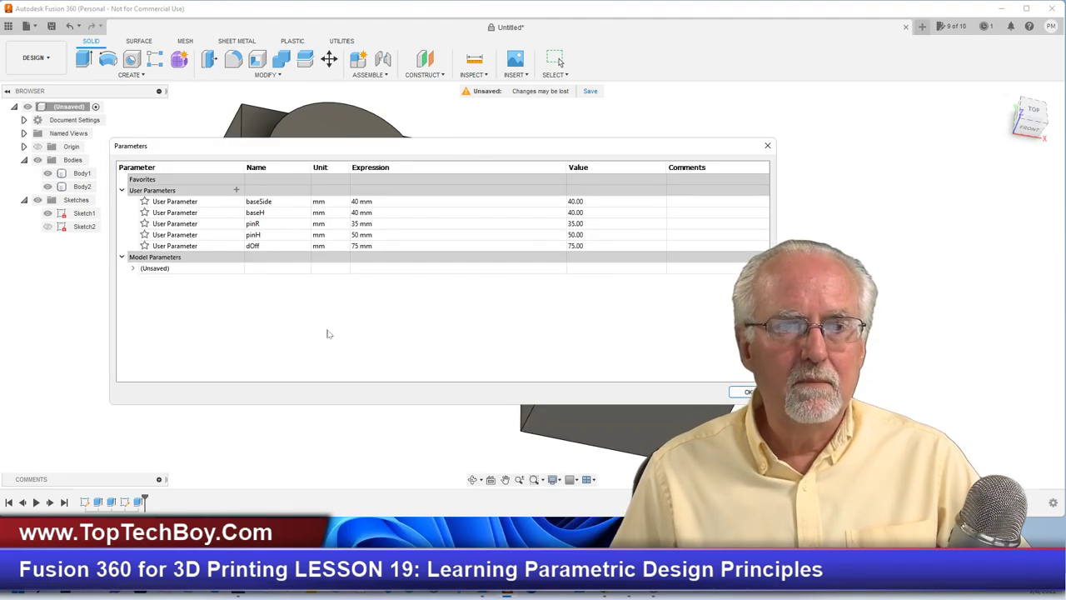
{"action": "double_click", "coordinate": [277, 241]}
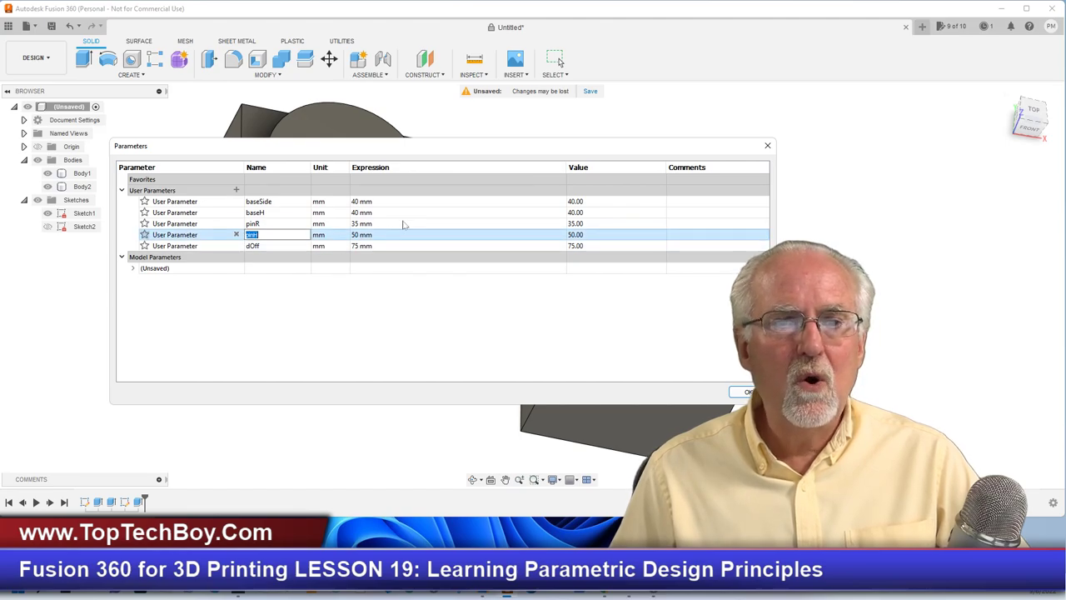
{"action": "left_click_drag", "start_coordinate": [443, 148], "coordinate": [488, 186]}
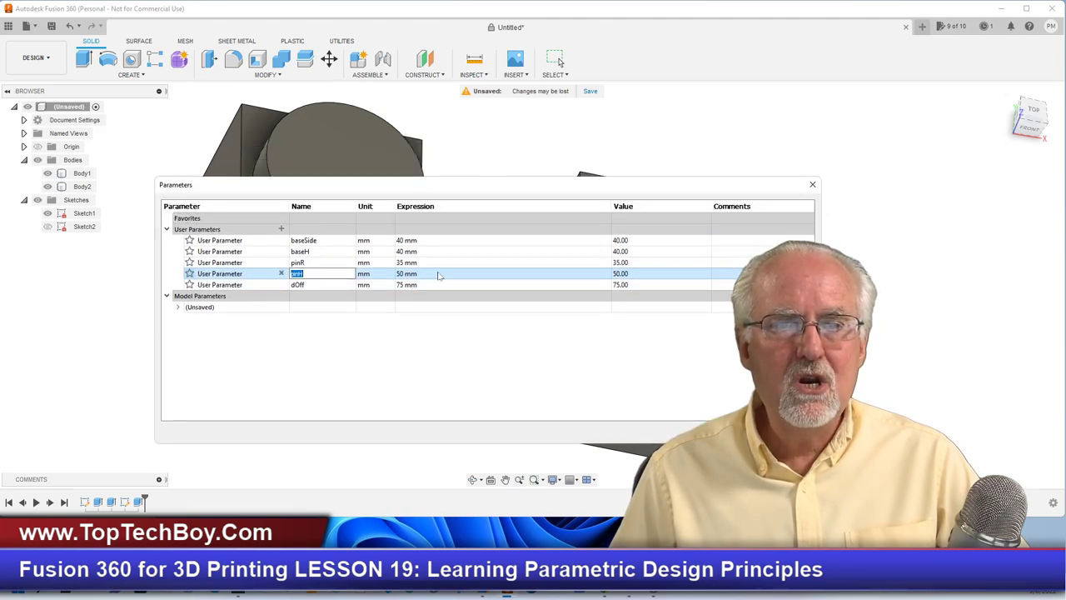
{"action": "key", "text": "Tab"}
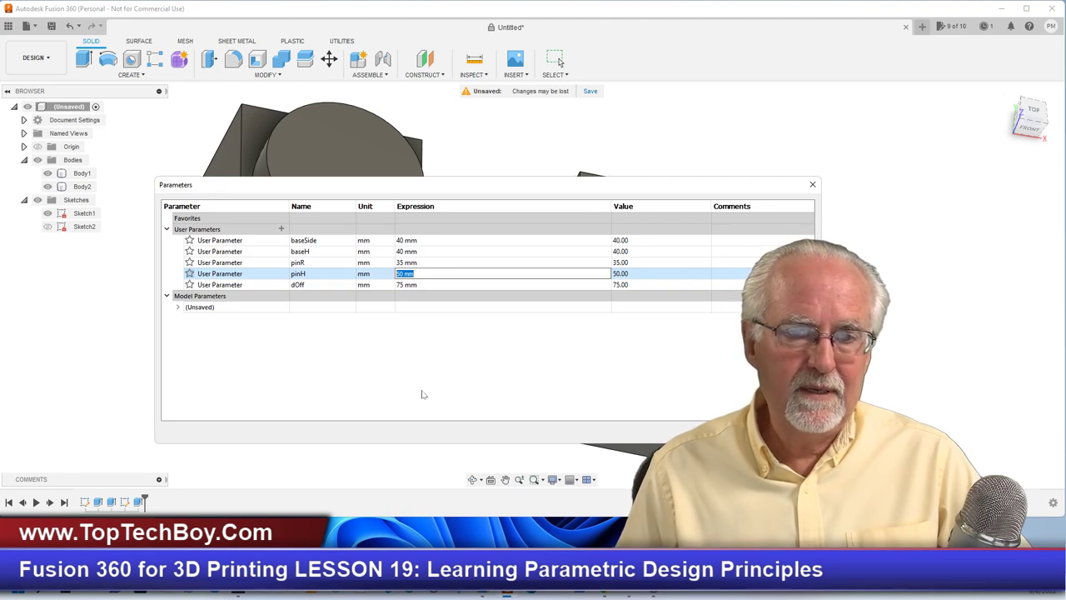
{"action": "key", "text": "Return"}
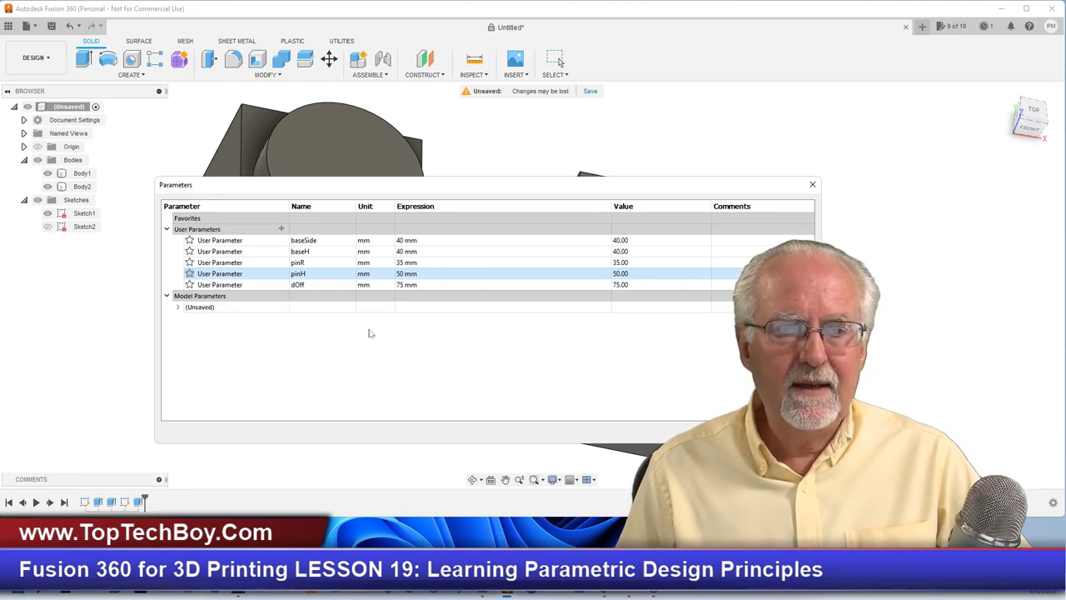
{"action": "left_click", "coordinate": [282, 229]}
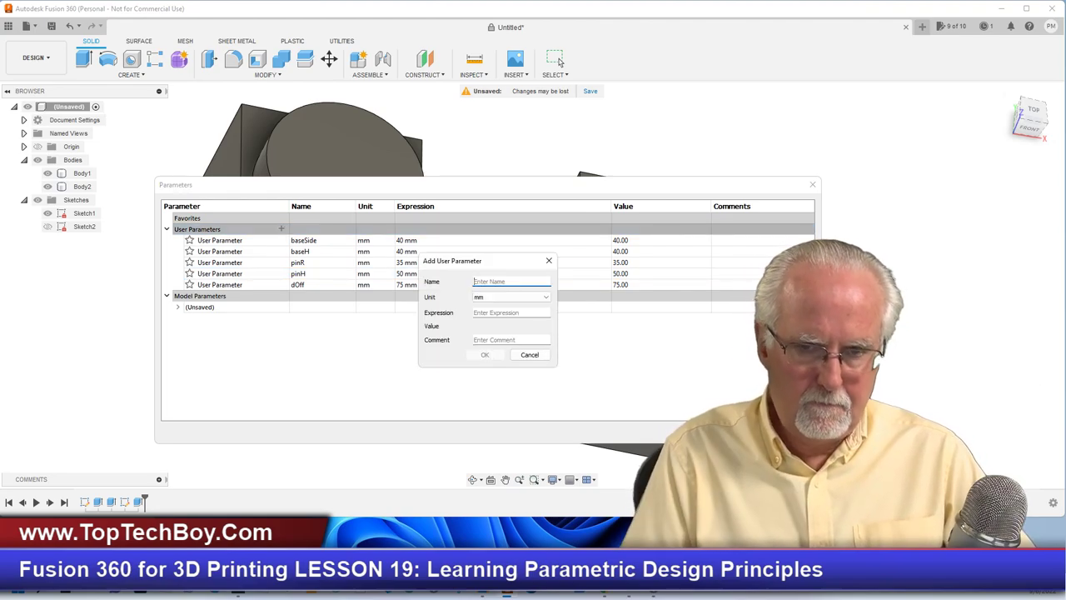
{"action": "type", "text": "pin"}
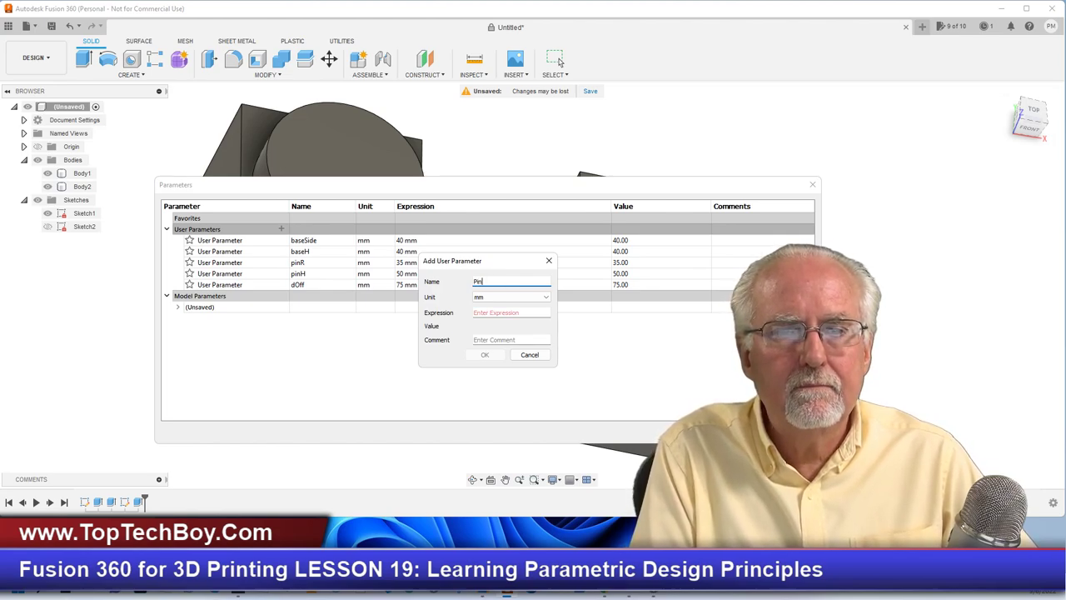
{"action": "key", "text": "BackSpace"}
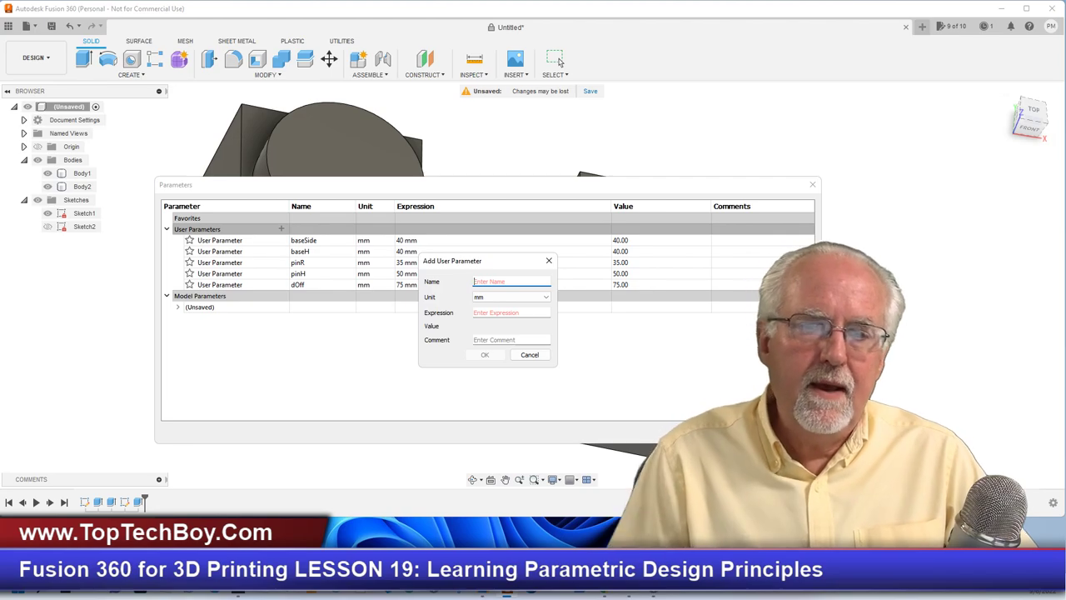
{"action": "left_click", "coordinate": [529, 355]}
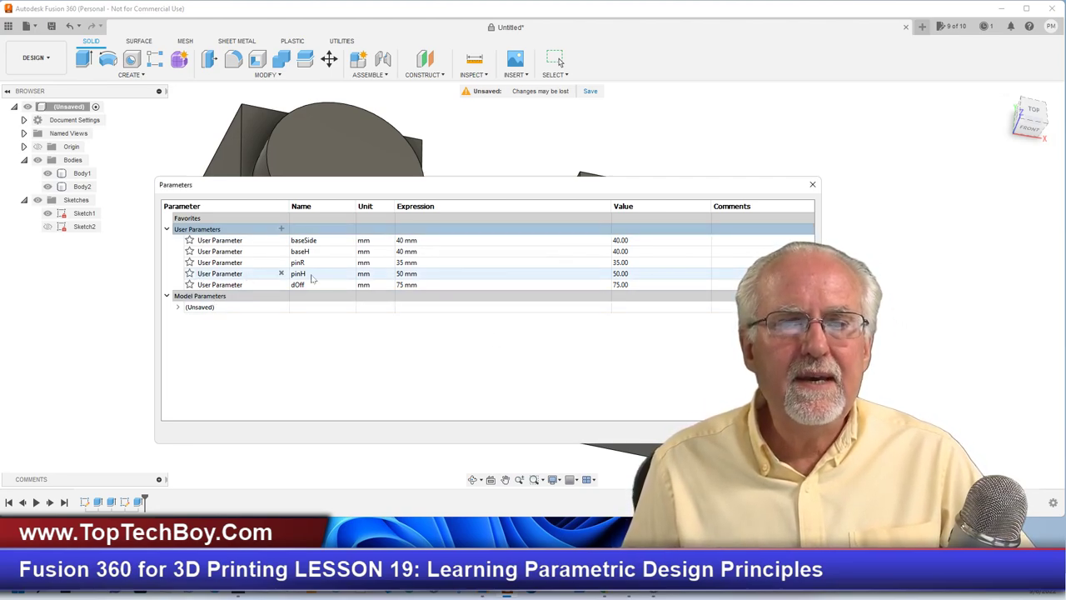
- Set the expression of the user parameter pinH to baseH + 25 mm and close the parameter table
{"action": "double_click", "coordinate": [415, 274]}
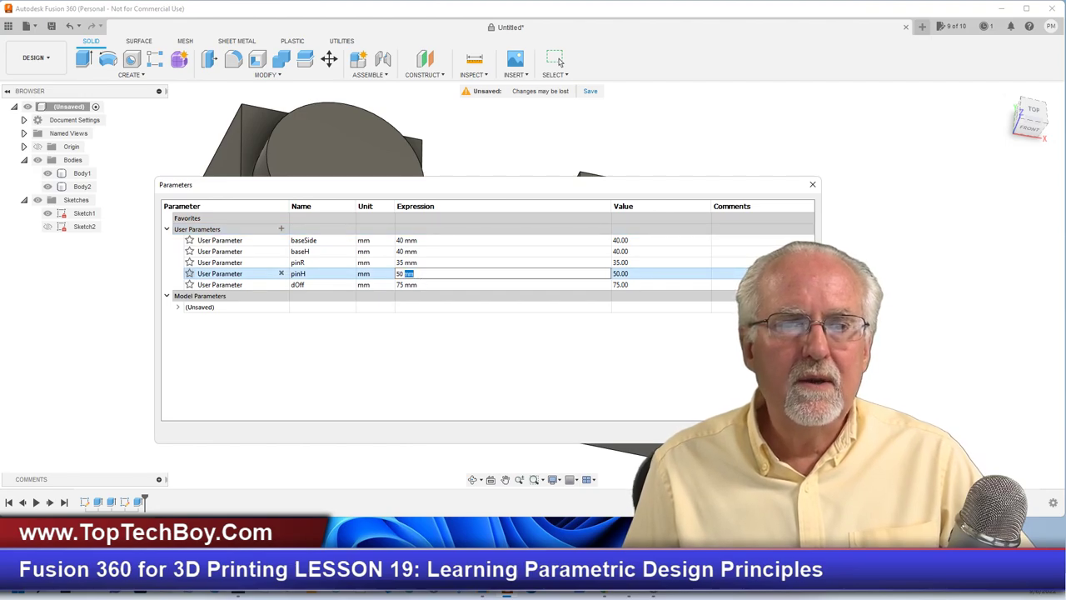
{"action": "key", "text": "ctrl+a"}
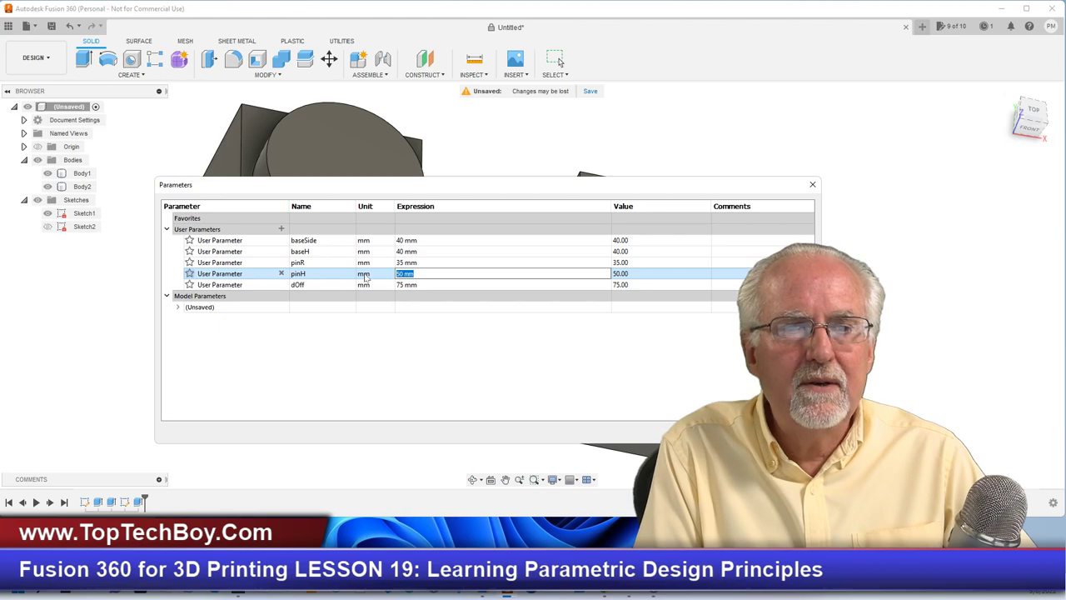
{"action": "type", "text": "base"}
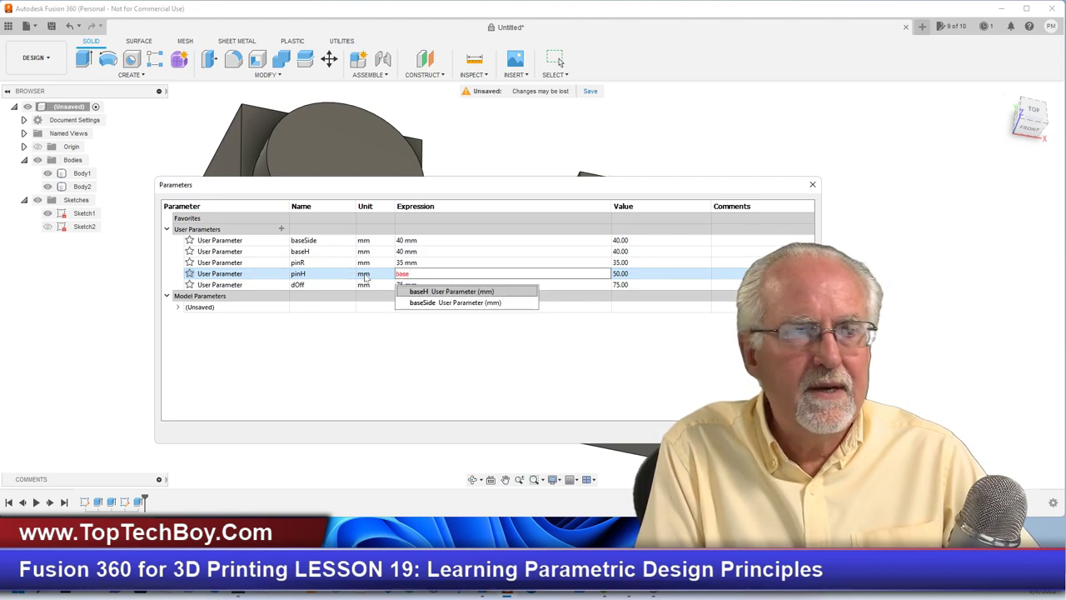
{"action": "type", "text": "H+25"}
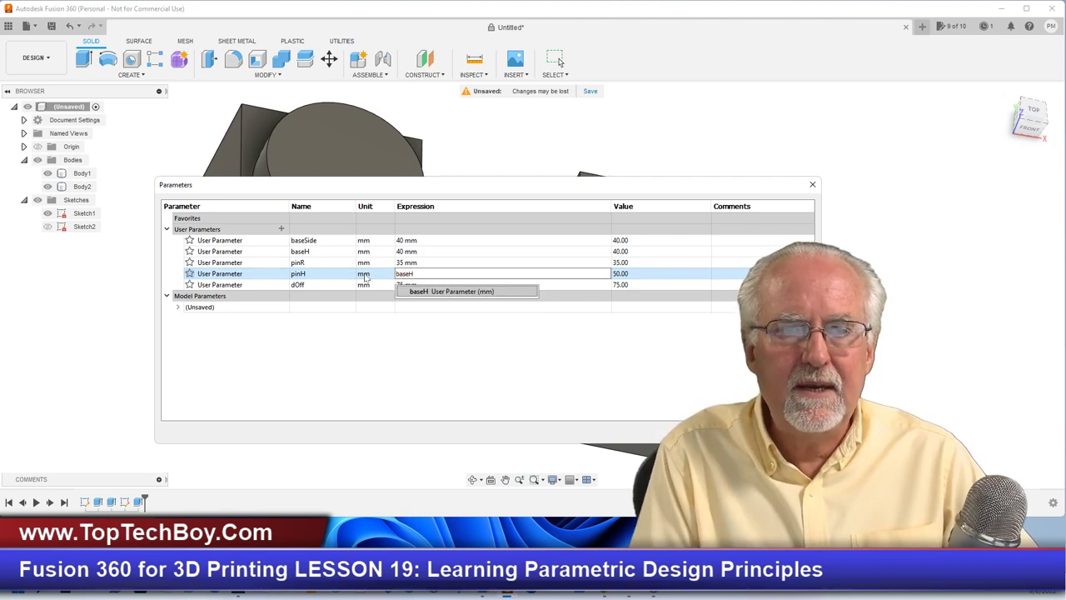
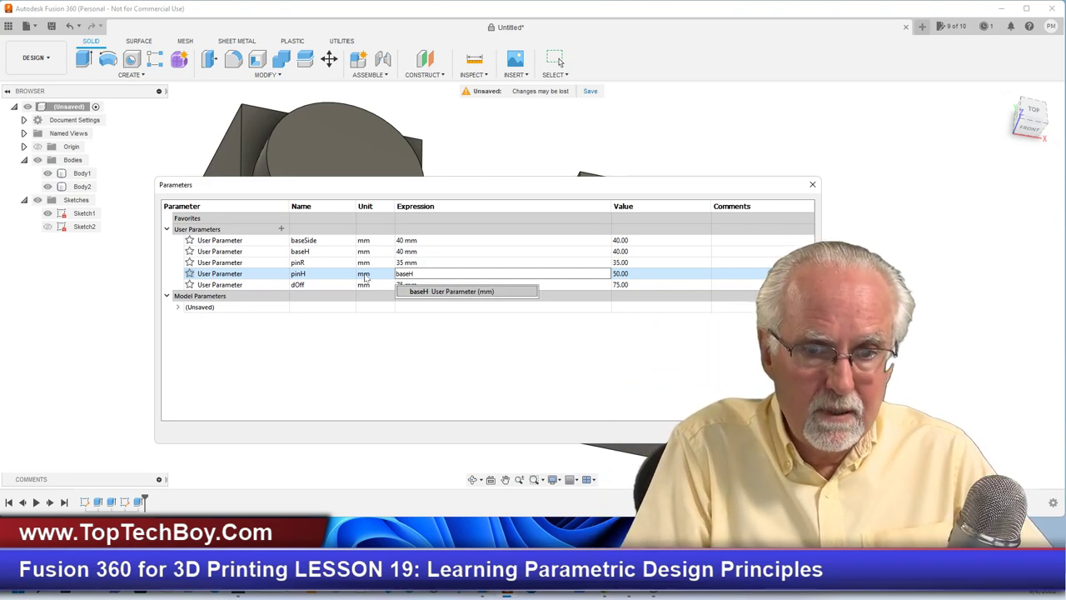
{"action": "type", "text": "+25"}
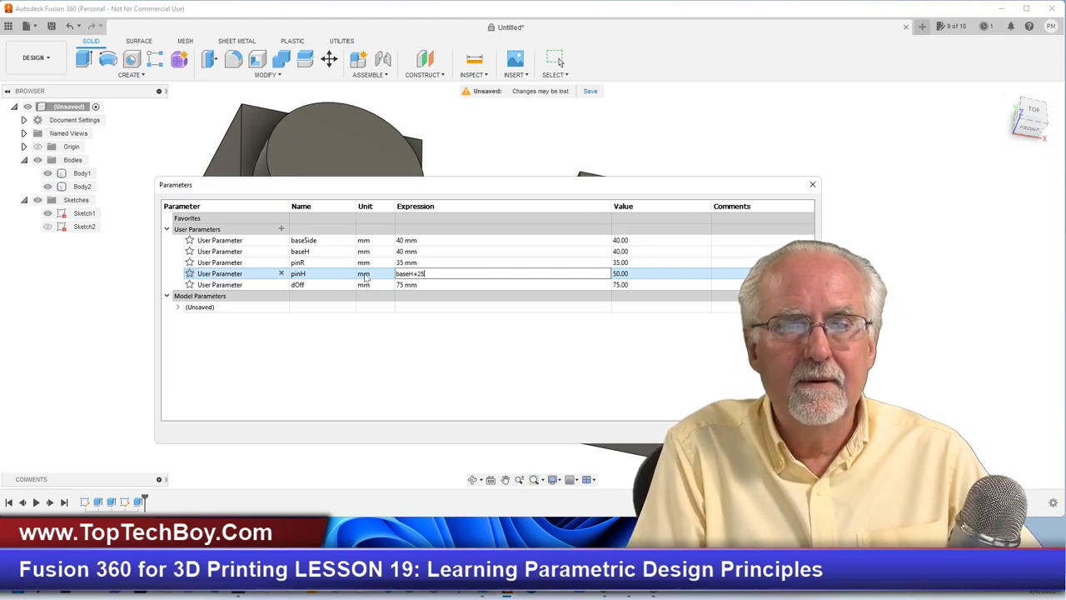
{"action": "key", "text": "Return"}
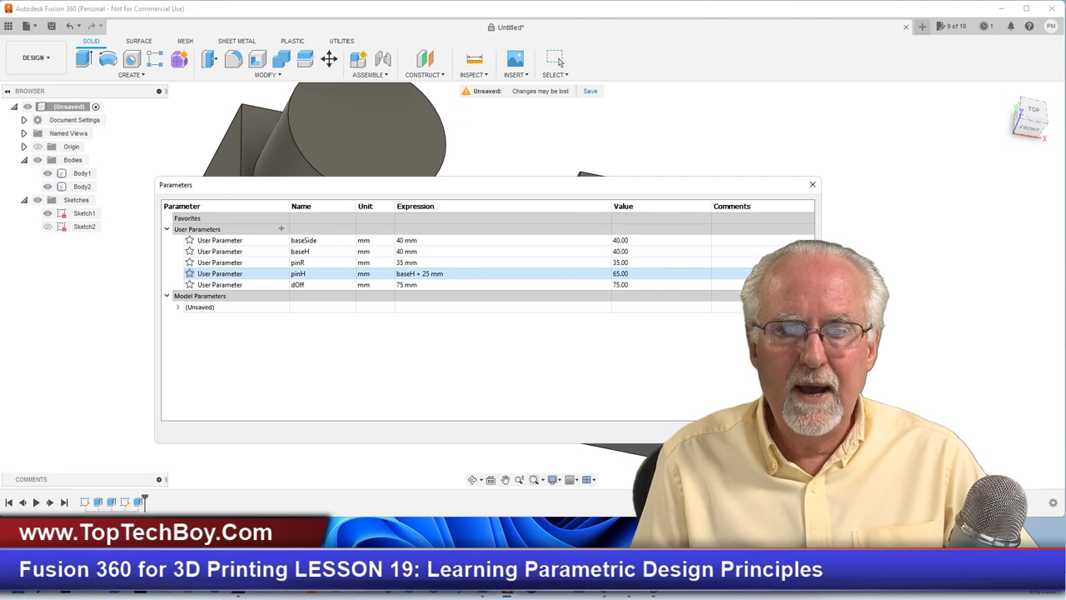
{"action": "left_click", "coordinate": [556, 59]}
{"action": "scroll", "coordinate": [492, 404], "scroll_direction": "down", "scroll_amount": 3}
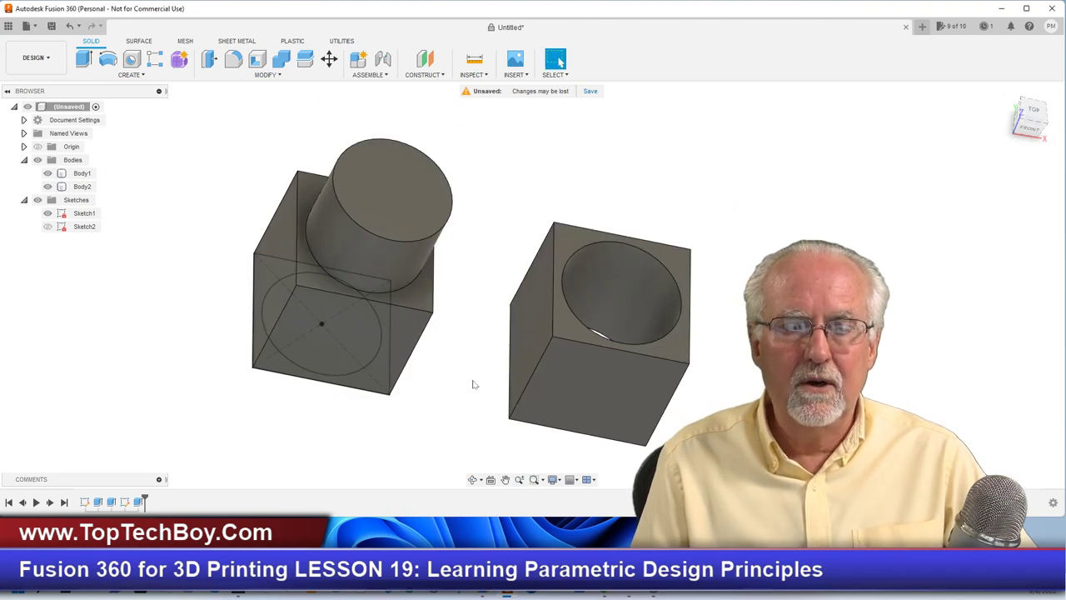
- Orbit around the pin block and hole block to examine the pin's height above its base
{"action": "scroll", "coordinate": [500, 375], "scroll_direction": "up", "scroll_amount": 1}
{"action": "left_click", "coordinate": [585, 289]}
{"action": "key", "text": "Escape"}
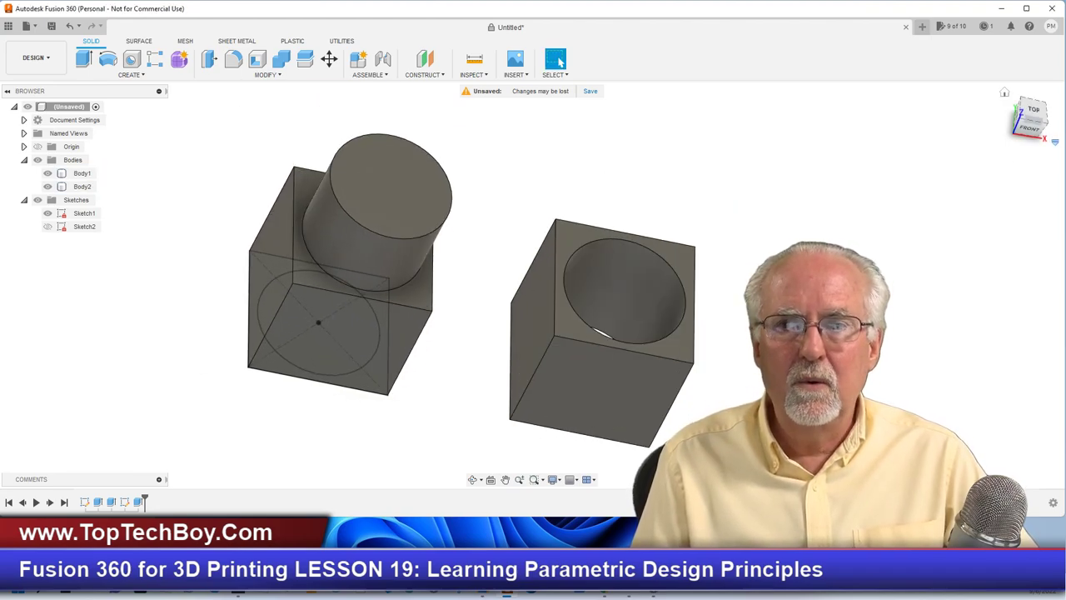
{"action": "left_click", "coordinate": [1034, 135]}
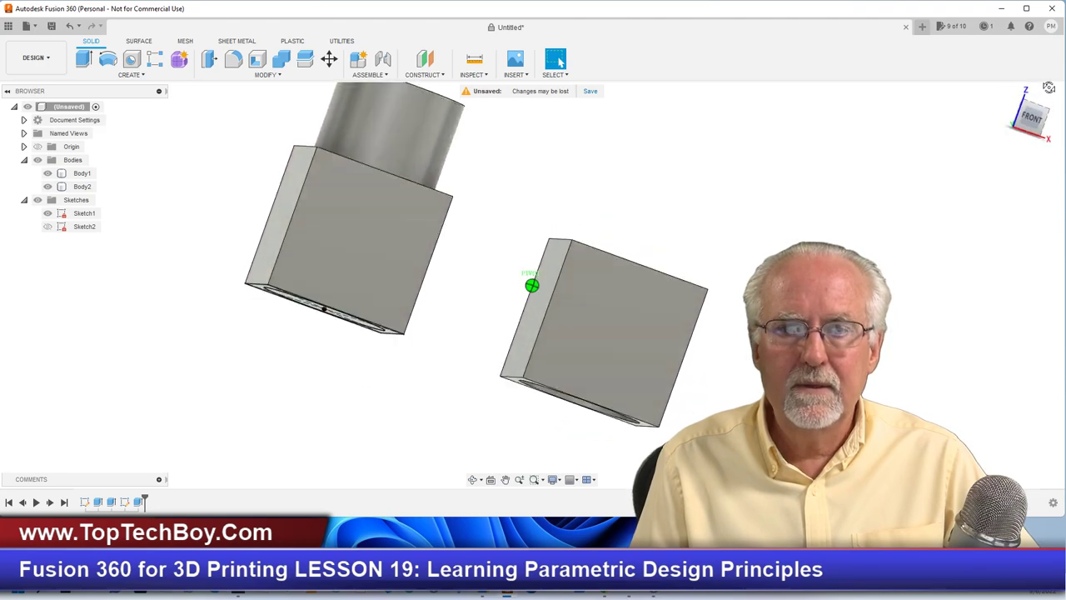
{"action": "left_click_drag", "start_coordinate": [1049, 88], "coordinate": [1029, 98]}
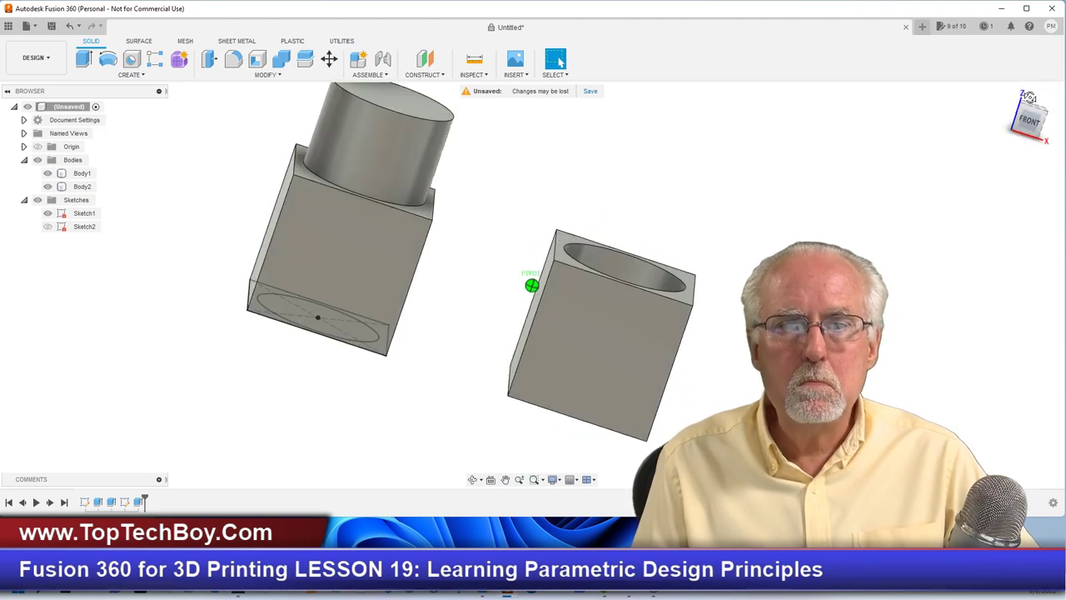
{"action": "left_click", "coordinate": [1029, 98]}
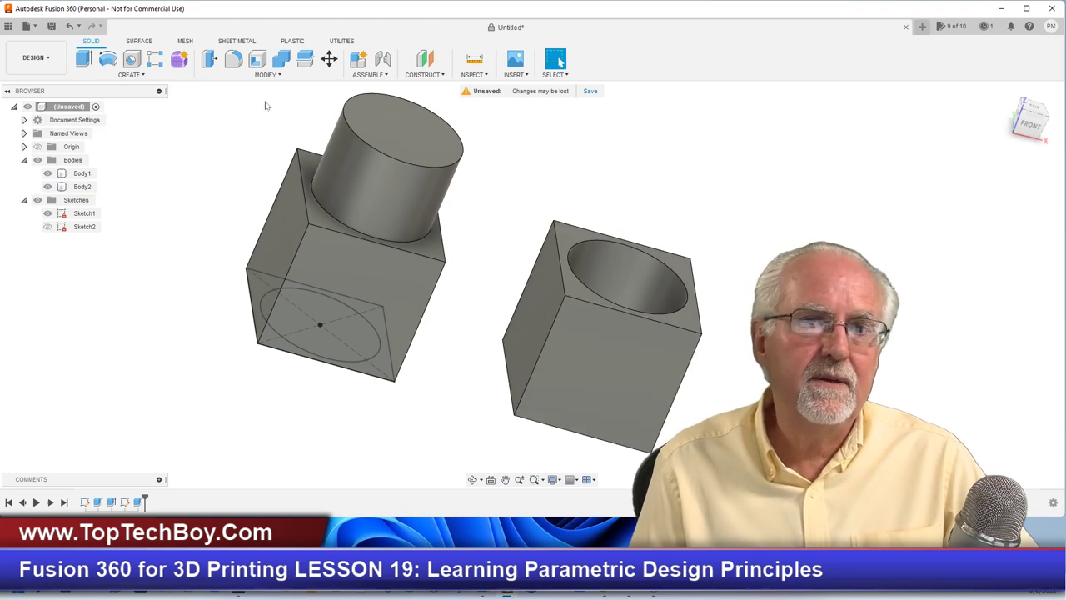
- Set the expression of the user parameter pinH to 2 * baseH and close the parameter table
{"action": "left_click", "coordinate": [283, 77]}
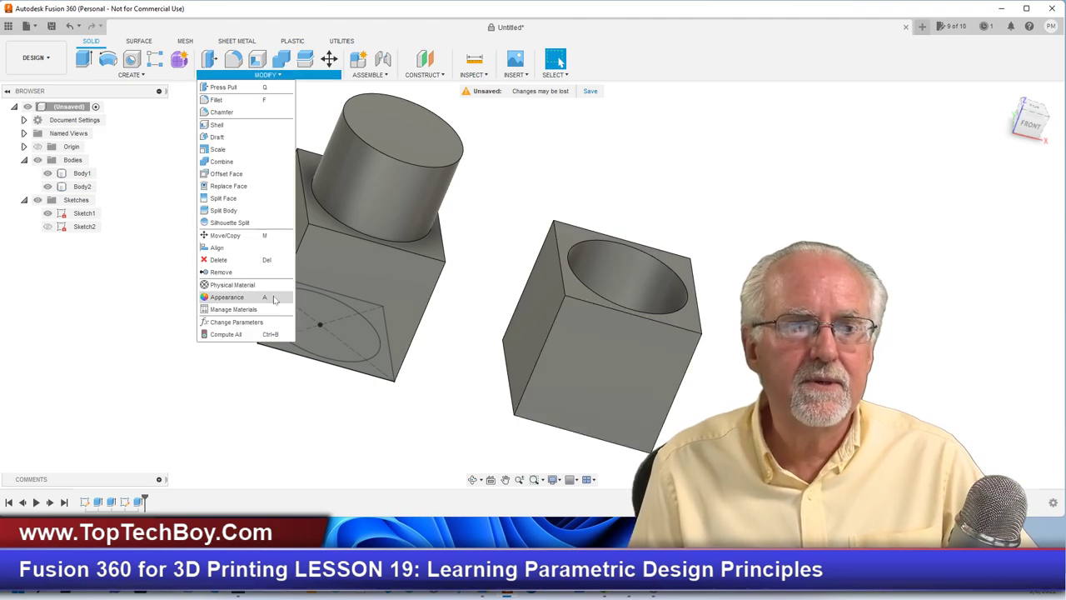
{"action": "left_click", "coordinate": [271, 323]}
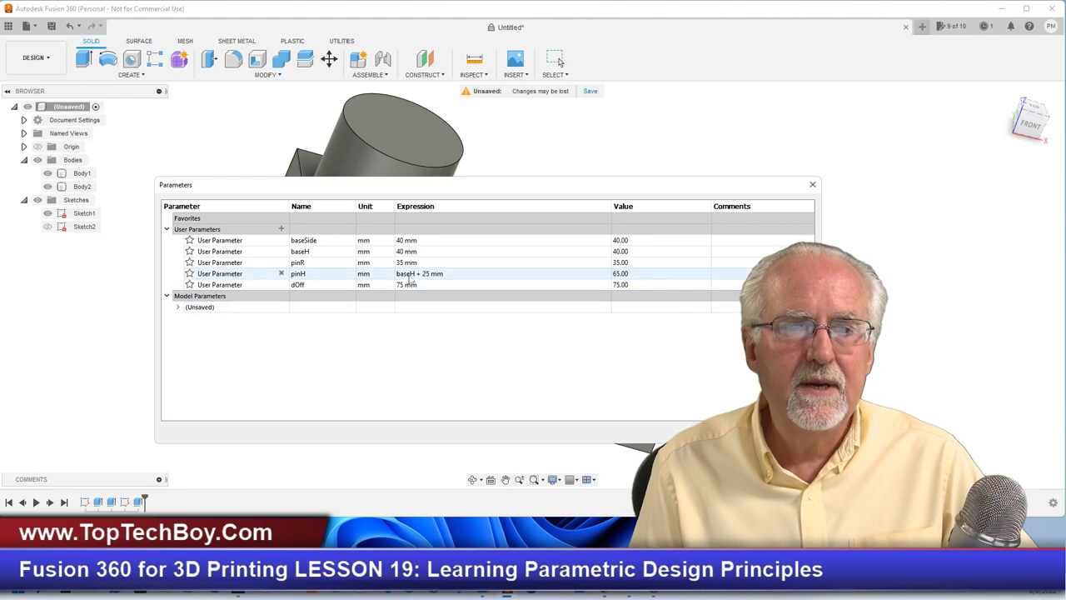
{"action": "left_click", "coordinate": [453, 274]}
{"action": "left_click", "coordinate": [440, 275]}
{"action": "left_click_drag", "start_coordinate": [440, 275], "coordinate": [396, 274]}
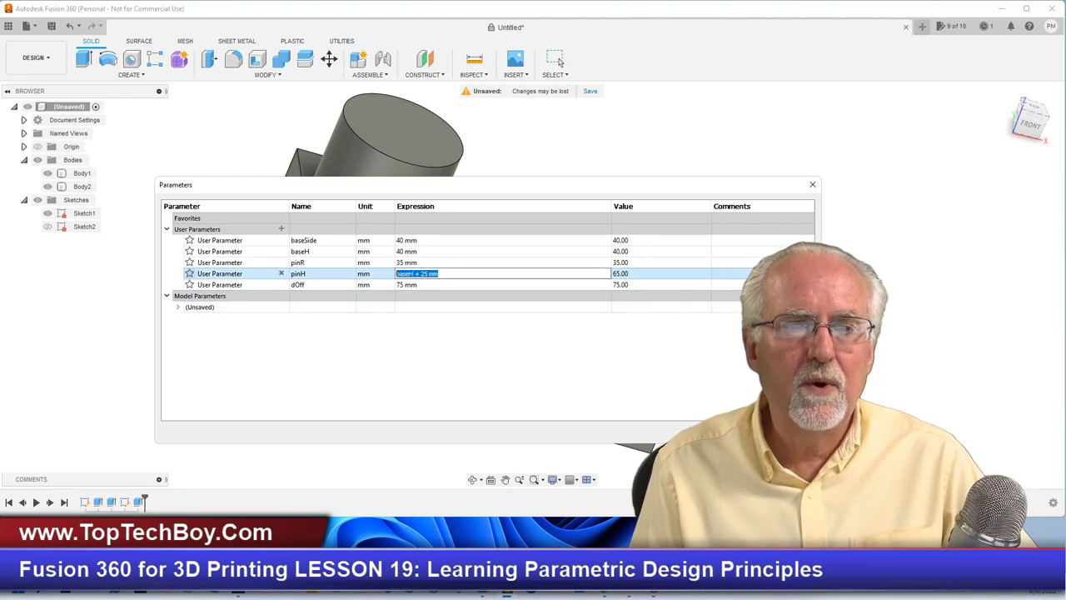
{"action": "type", "text": "2"}
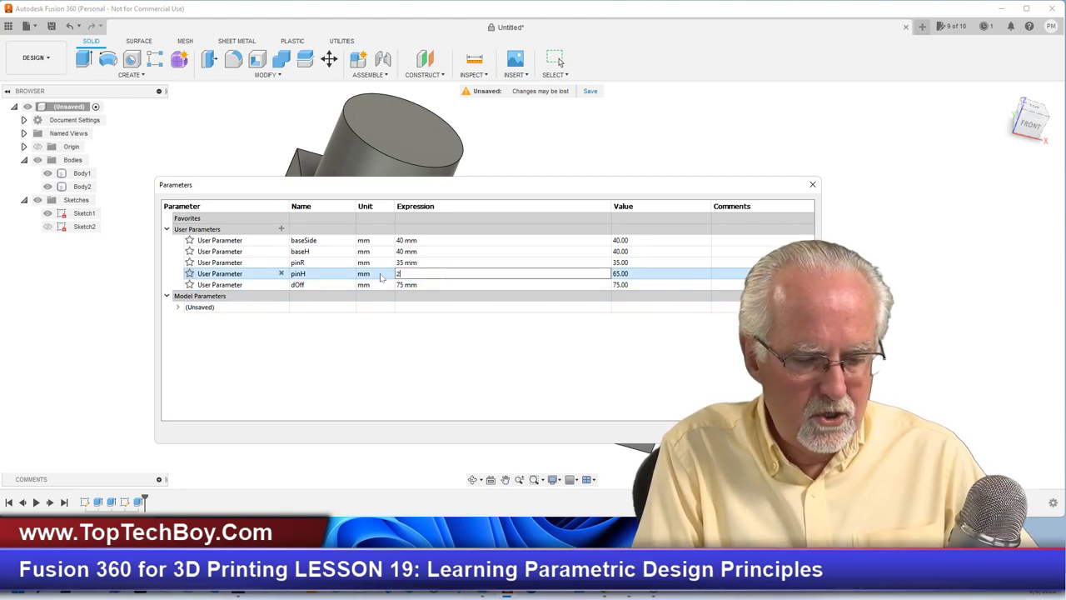
{"action": "type", "text": "*"}
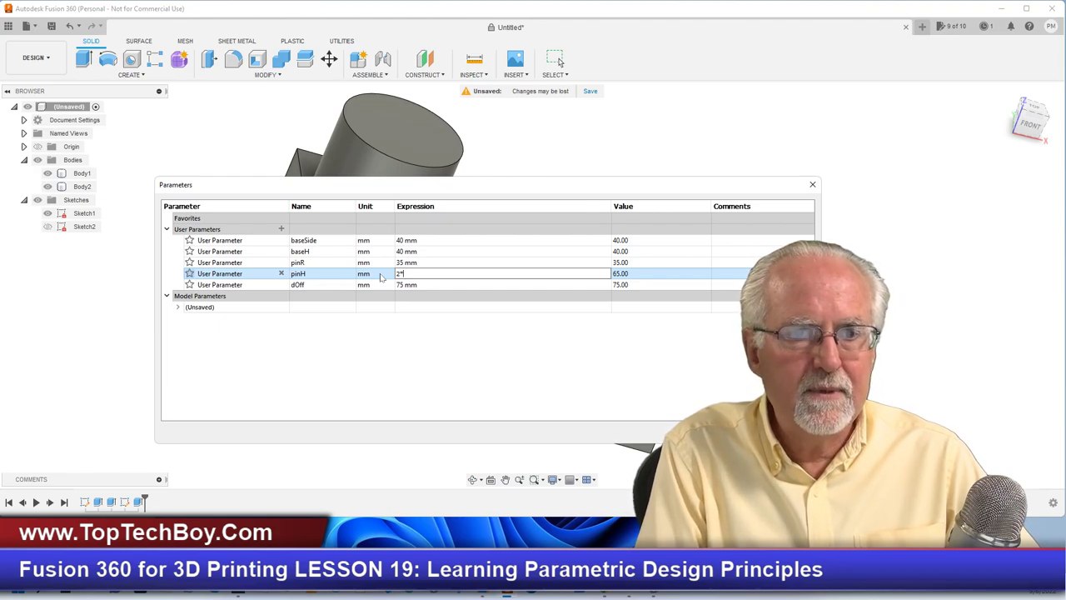
{"action": "type", "text": "base"}
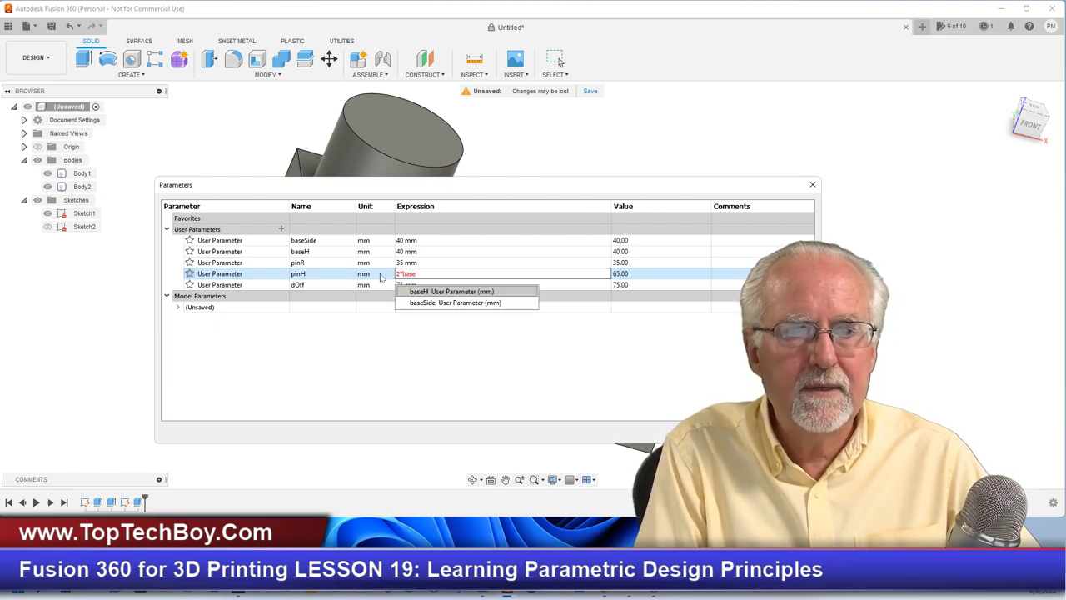
{"action": "type", "text": "H"}
{"action": "key", "text": "Return"}
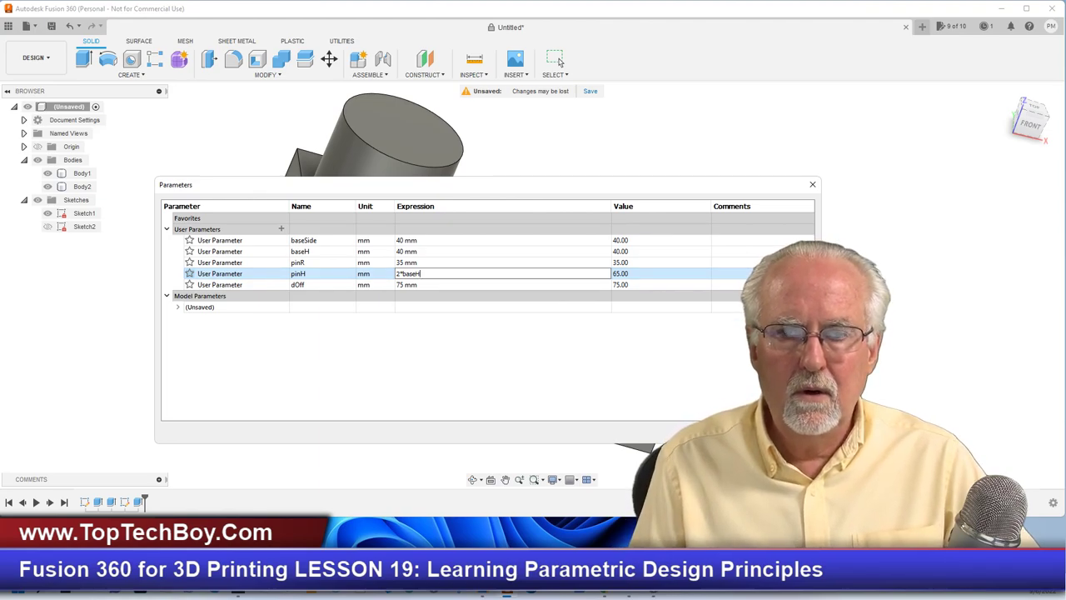
{"action": "key", "text": "Return"}
{"action": "scroll", "coordinate": [434, 269], "scroll_direction": "down", "scroll_amount": 2}
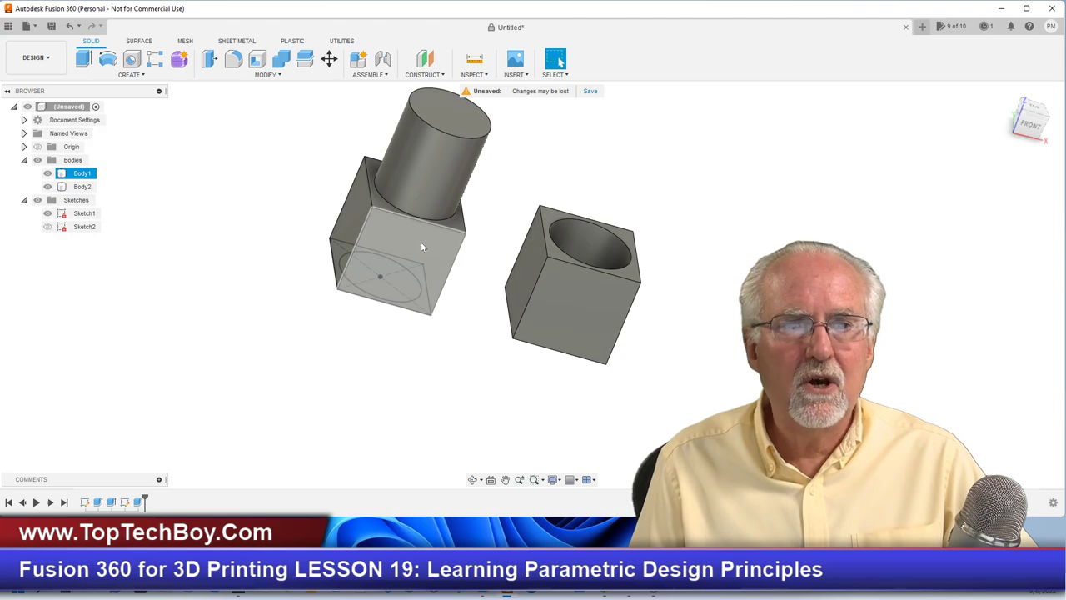
- Open the parameter table, move it below the blocks and set the user parameter pinR to 20 mm
{"action": "left_click", "coordinate": [281, 76]}
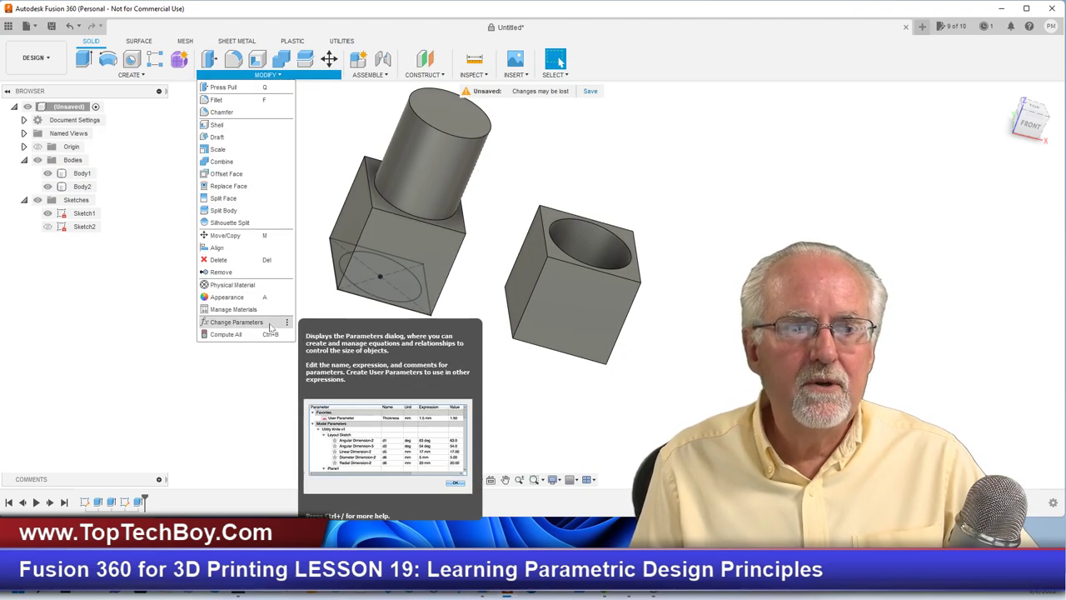
{"action": "left_click", "coordinate": [242, 321]}
{"action": "left_click_drag", "start_coordinate": [560, 189], "coordinate": [431, 352]}
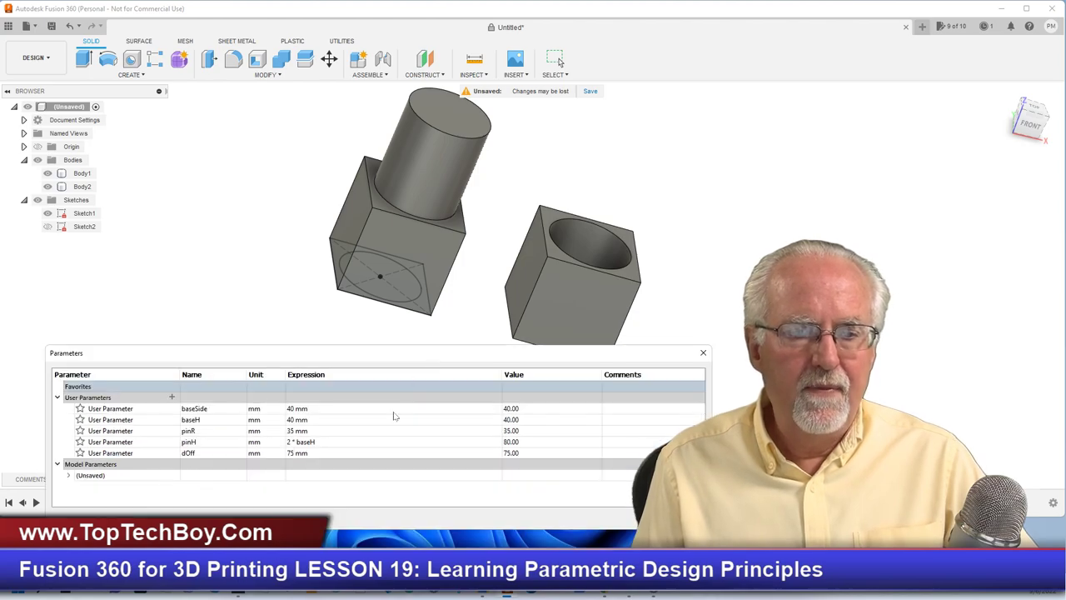
{"action": "left_click", "coordinate": [317, 433]}
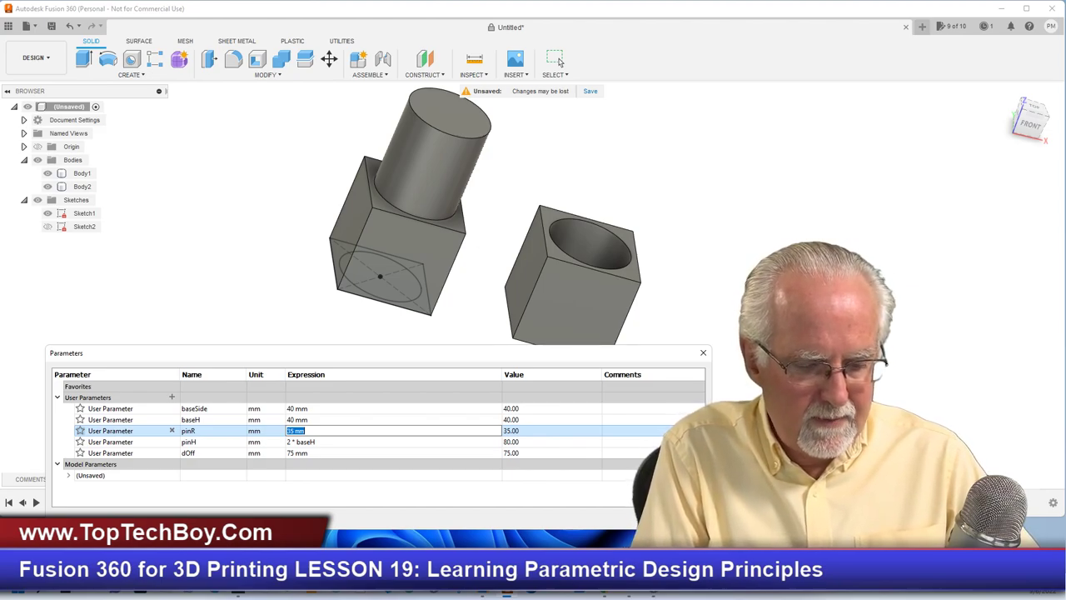
{"action": "type", "text": "40"}
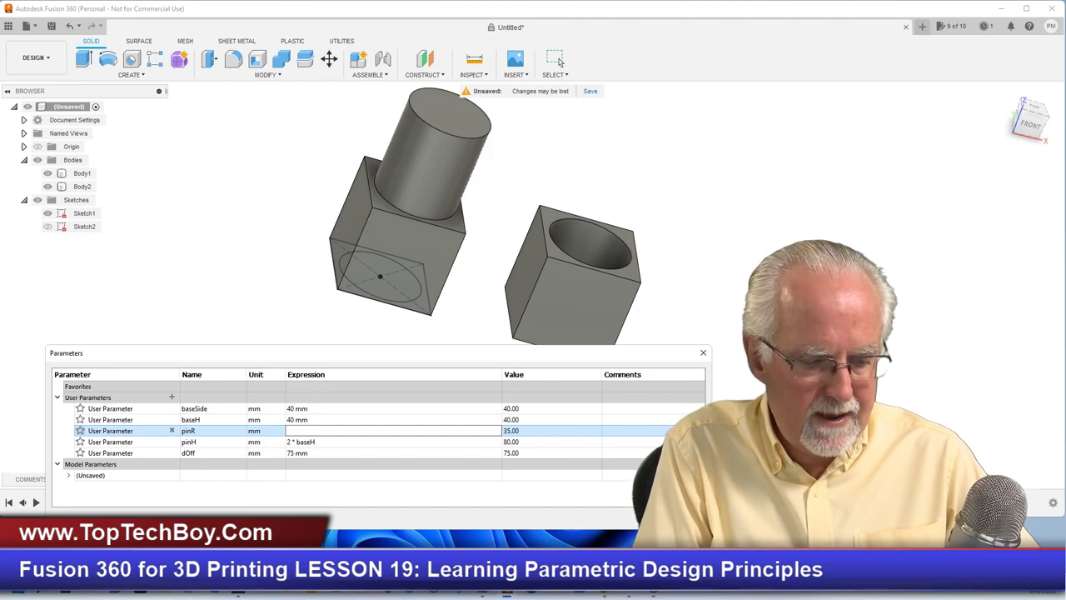
{"action": "type", "text": "20"}
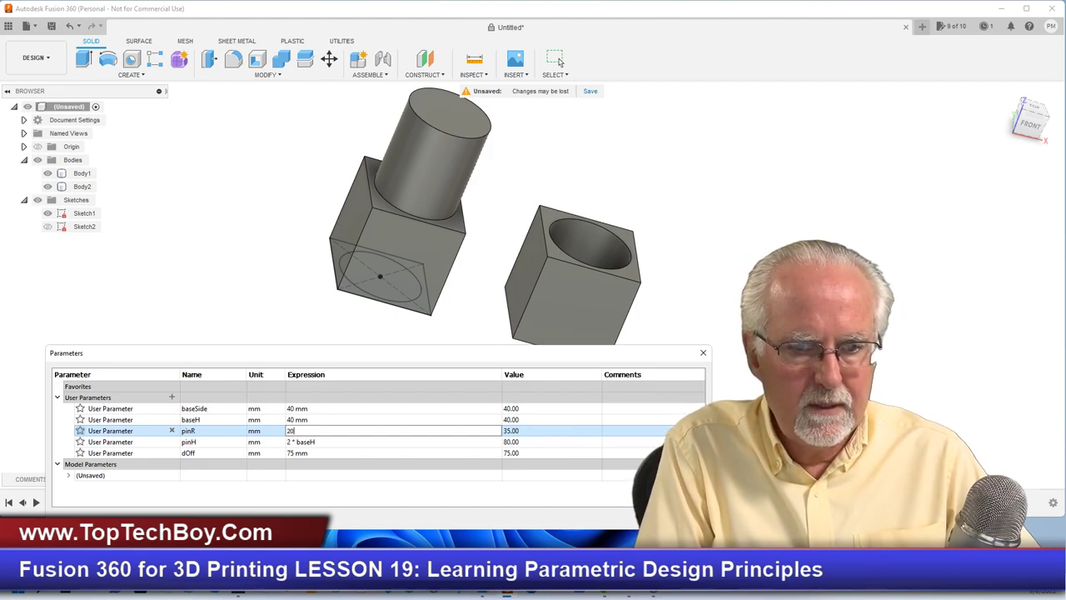
{"action": "key", "text": "Return"}
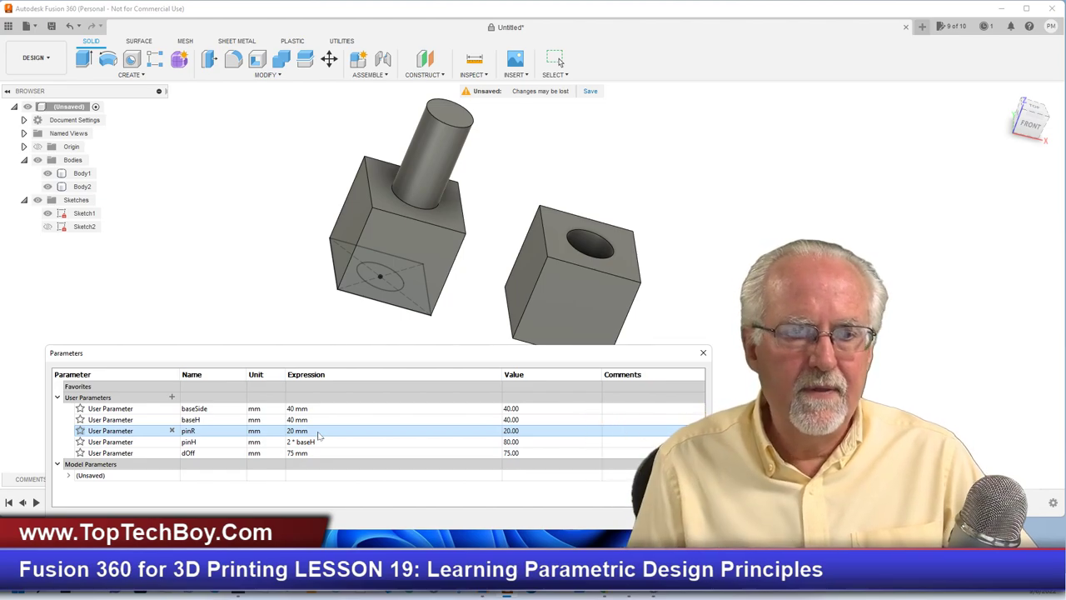
- Set the user parameter baseH to 15 mm, keeping pinH linked to it
{"action": "double_click", "coordinate": [308, 421]}
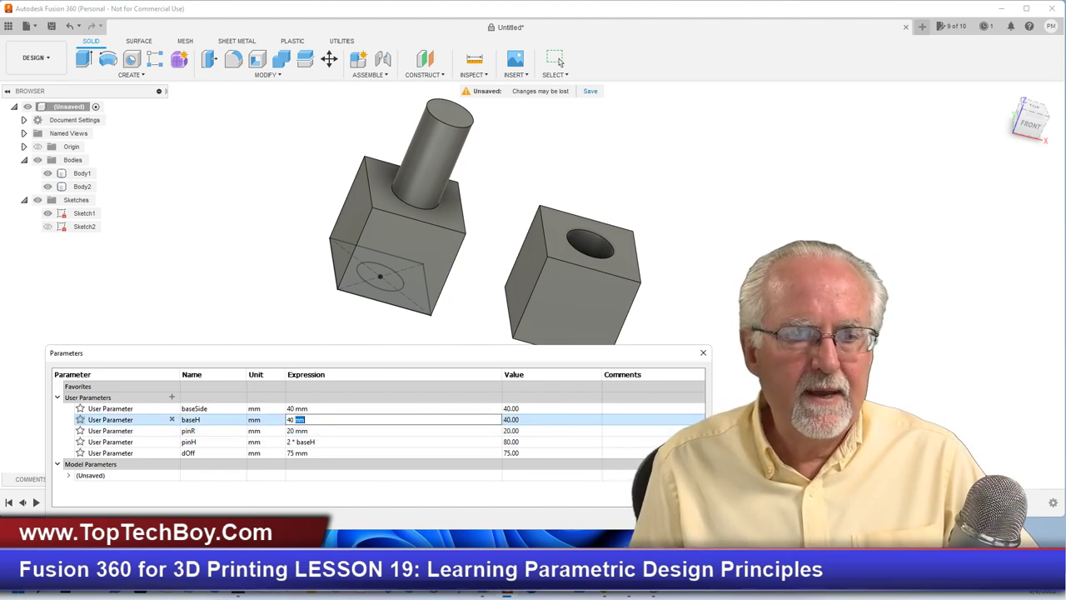
{"action": "key", "text": "ctrl+a"}
{"action": "type", "text": "1"}
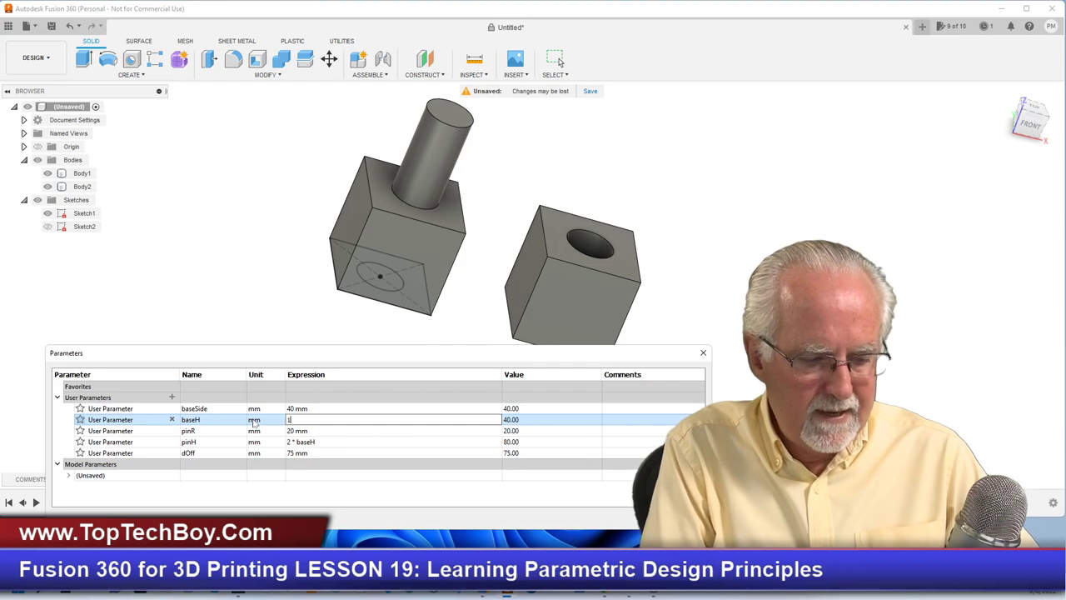
{"action": "type", "text": "5"}
{"action": "key", "text": "Return"}
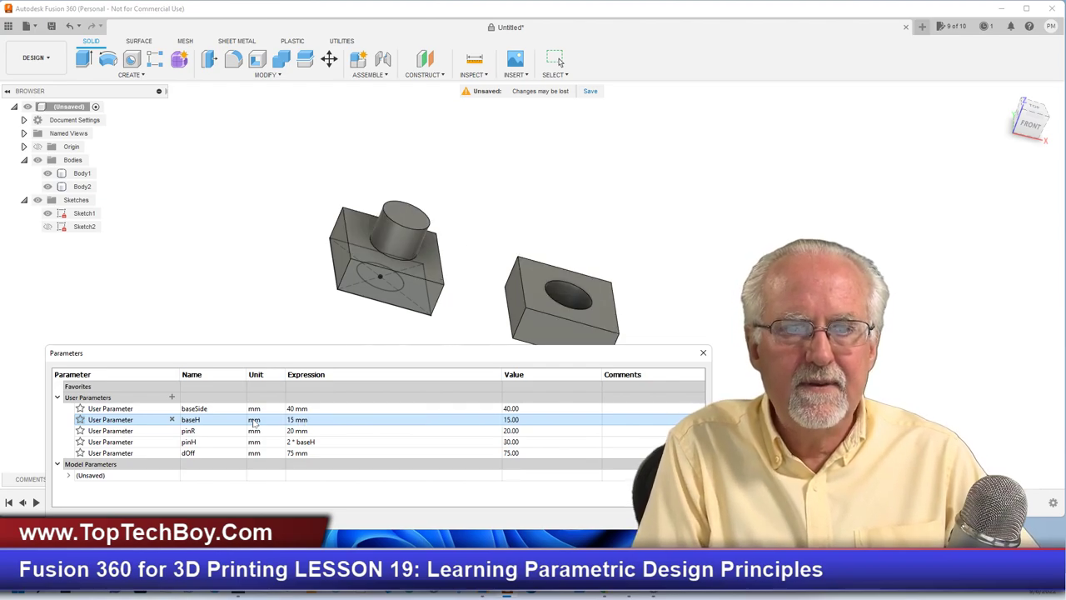
- Set the user parameter baseSide to 30 mm and move the parameter table clear of both blocks
{"action": "left_click", "coordinate": [301, 410]}
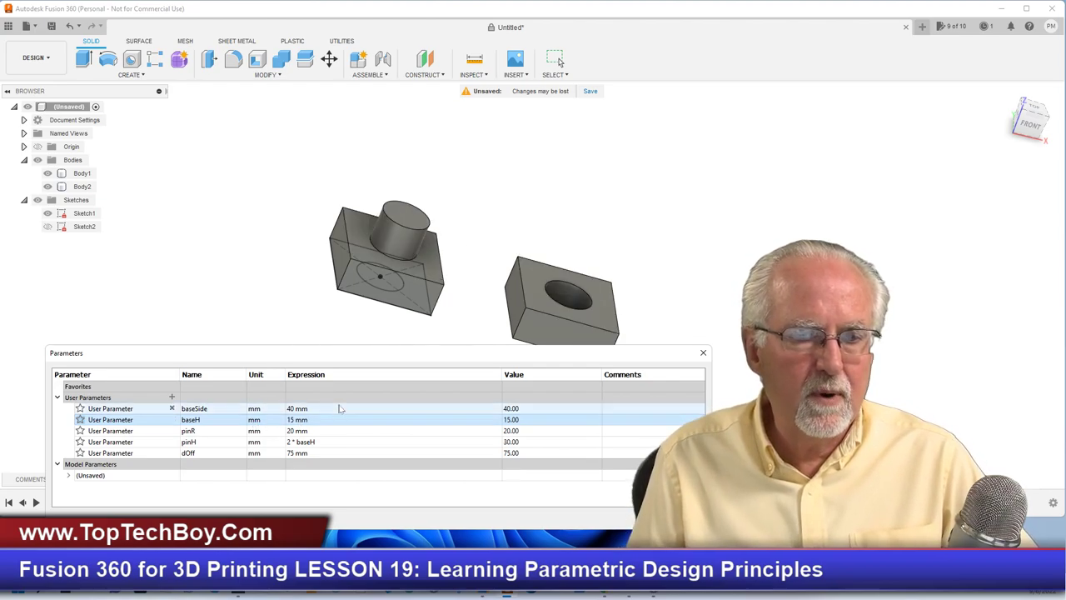
{"action": "left_click", "coordinate": [301, 410]}
{"action": "double_click", "coordinate": [299, 408]}
{"action": "key", "text": "ctrl+a"}
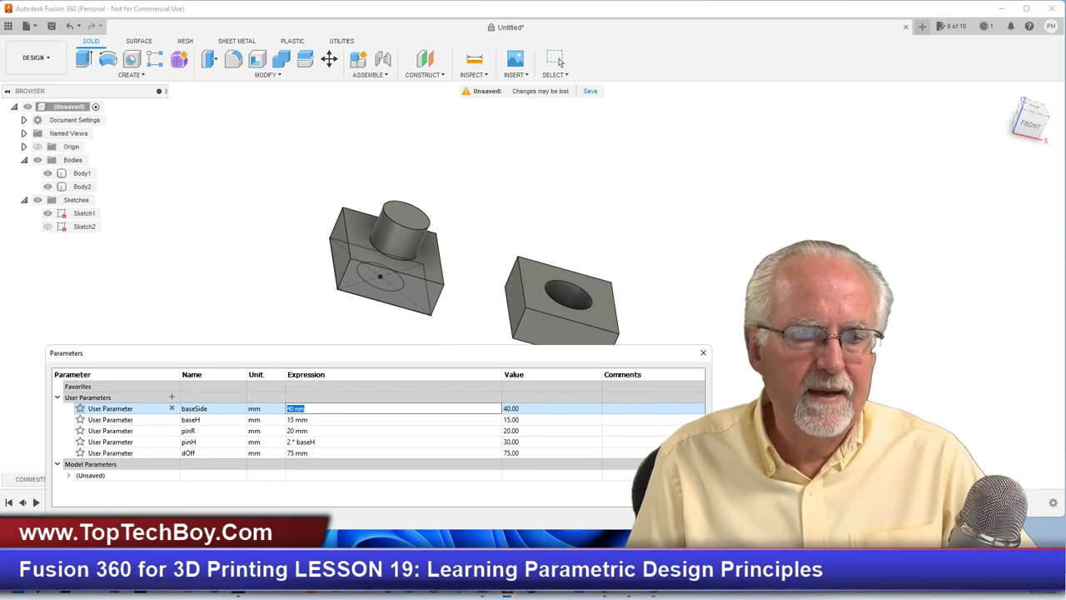
{"action": "type", "text": "2"}
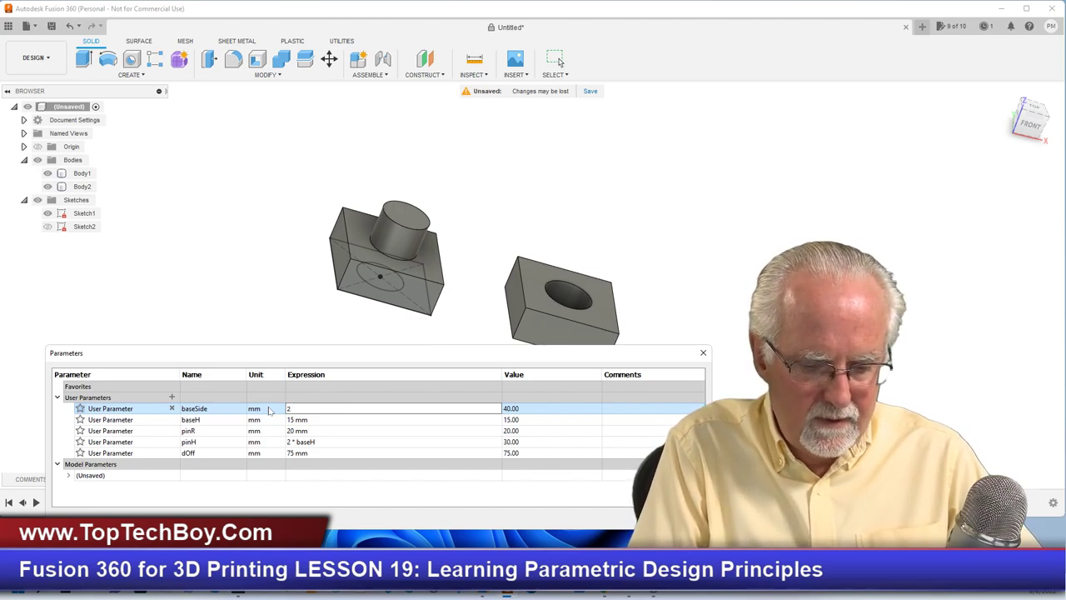
{"action": "type", "text": "0"}
{"action": "key", "text": "Return"}
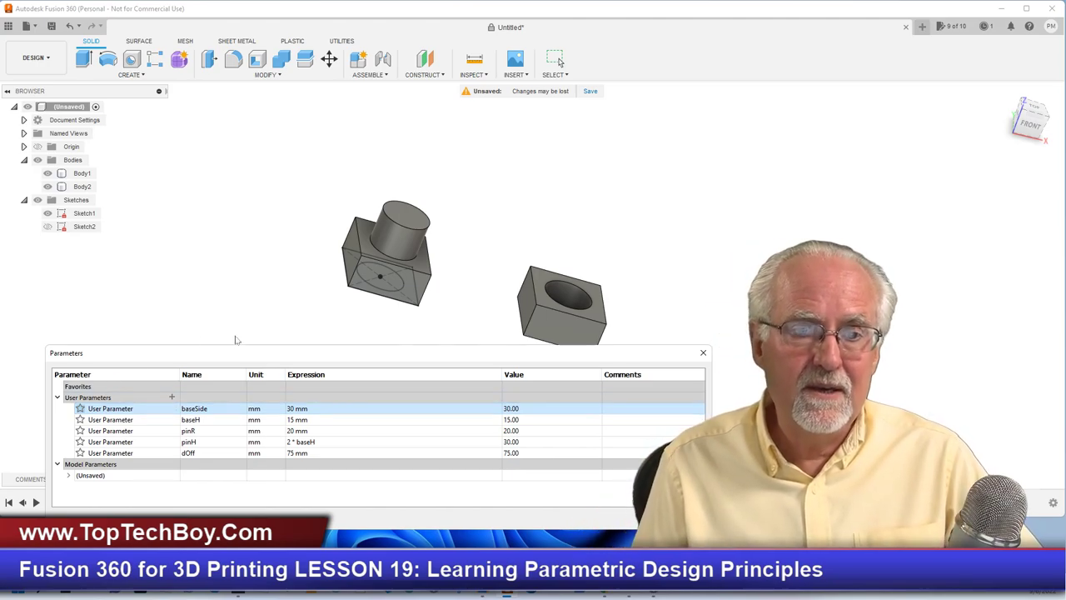
{"action": "left_click_drag", "start_coordinate": [262, 349], "coordinate": [263, 388]}
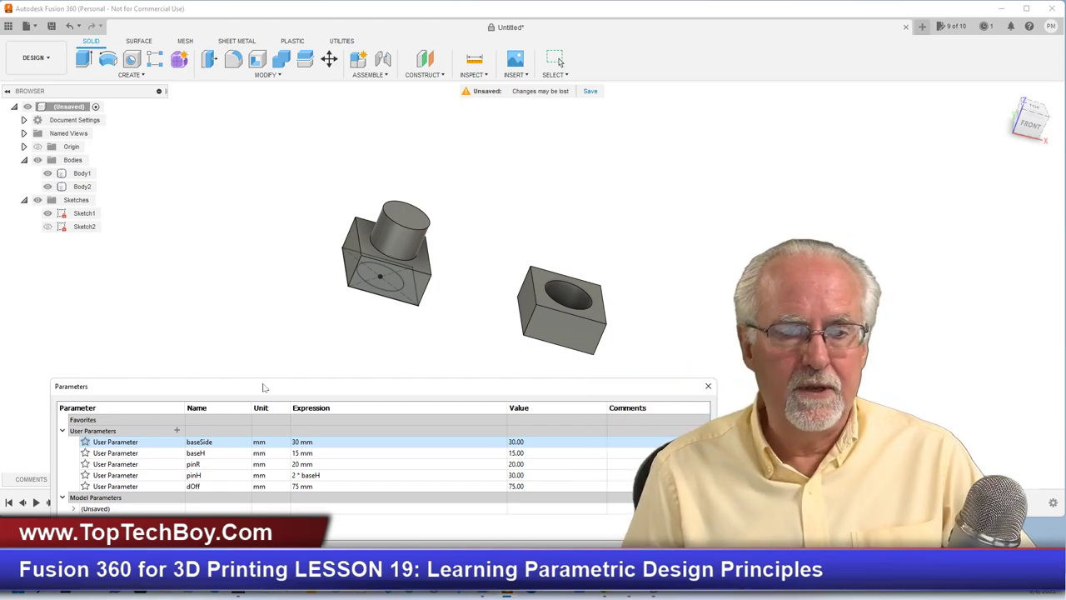
- Reposition the parameter table and set the user parameter baseSide to 60 mm
{"action": "left_click_drag", "start_coordinate": [265, 389], "coordinate": [256, 317]}
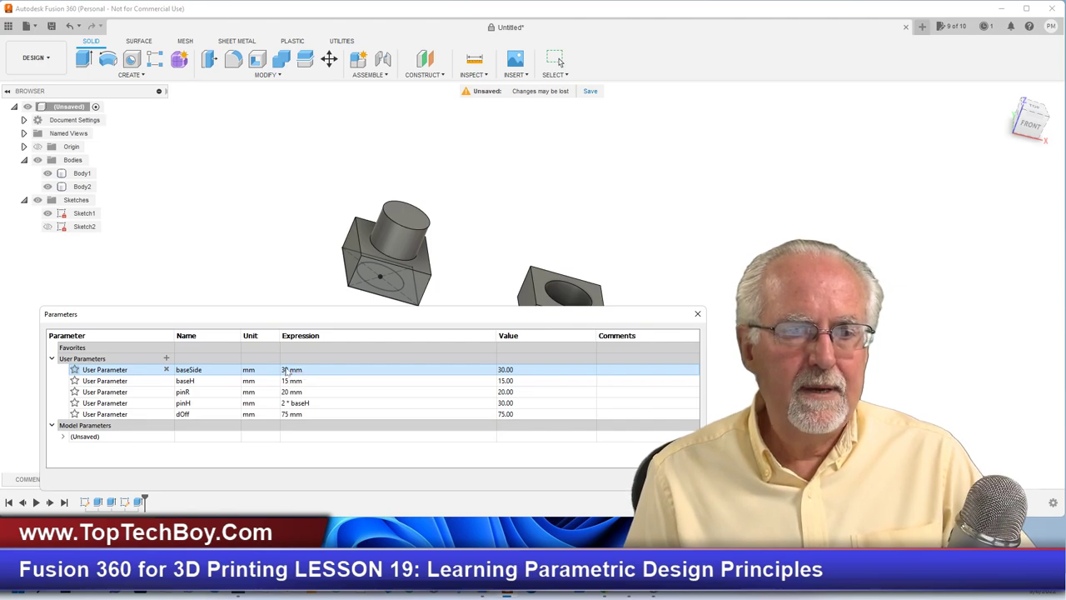
{"action": "left_click_drag", "start_coordinate": [297, 324], "coordinate": [330, 297]}
{"action": "left_click", "coordinate": [318, 347]}
{"action": "double_click", "coordinate": [314, 347]}
{"action": "key", "text": "ctrl+a"}
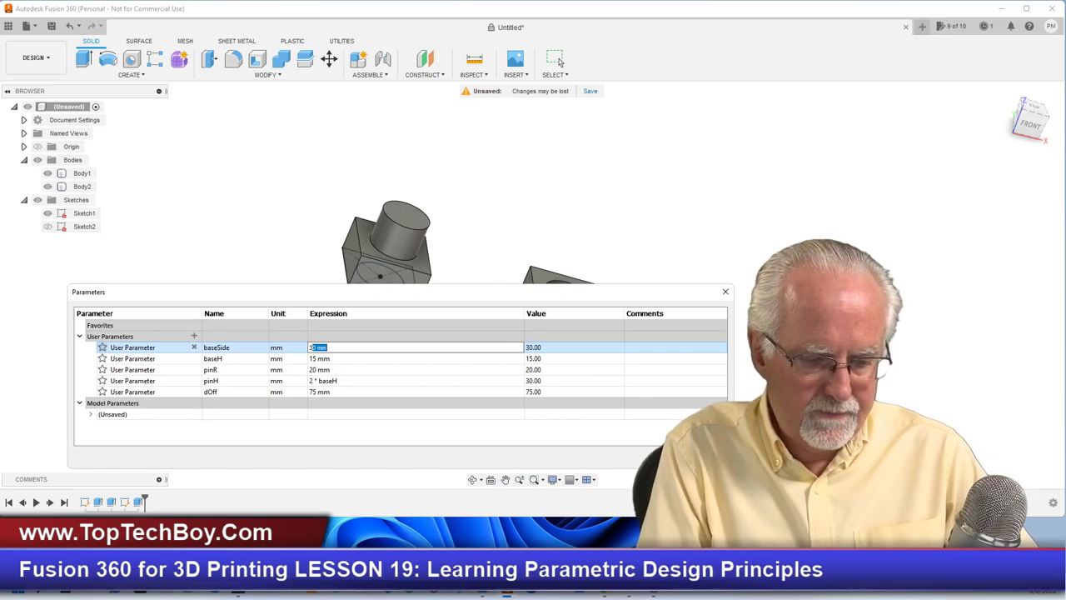
{"action": "type", "text": "360"}
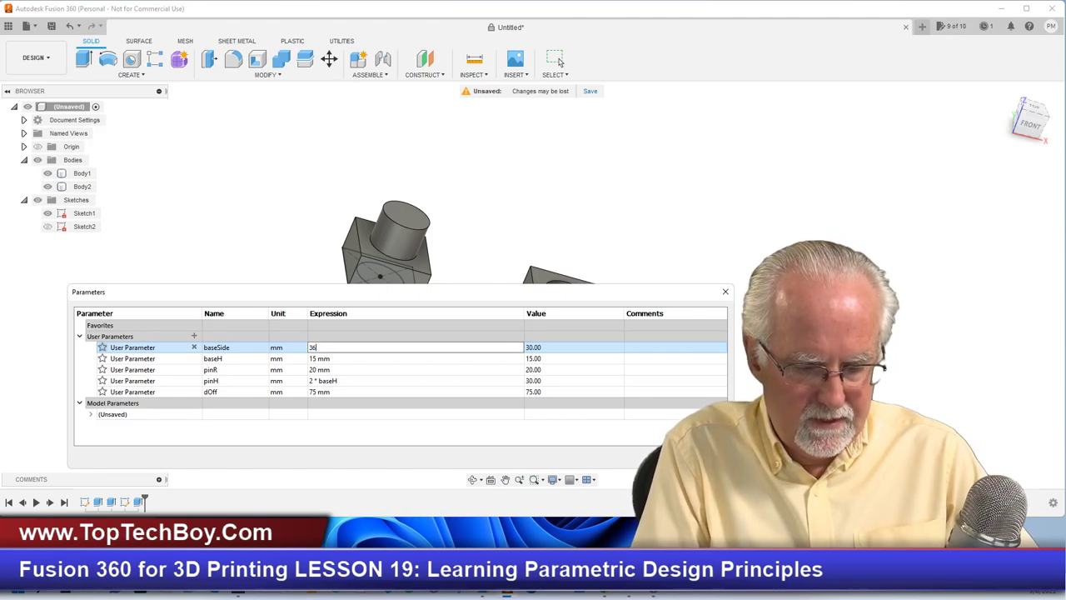
{"action": "key", "text": "BackSpace"}
{"action": "key", "text": "BackSpace"}
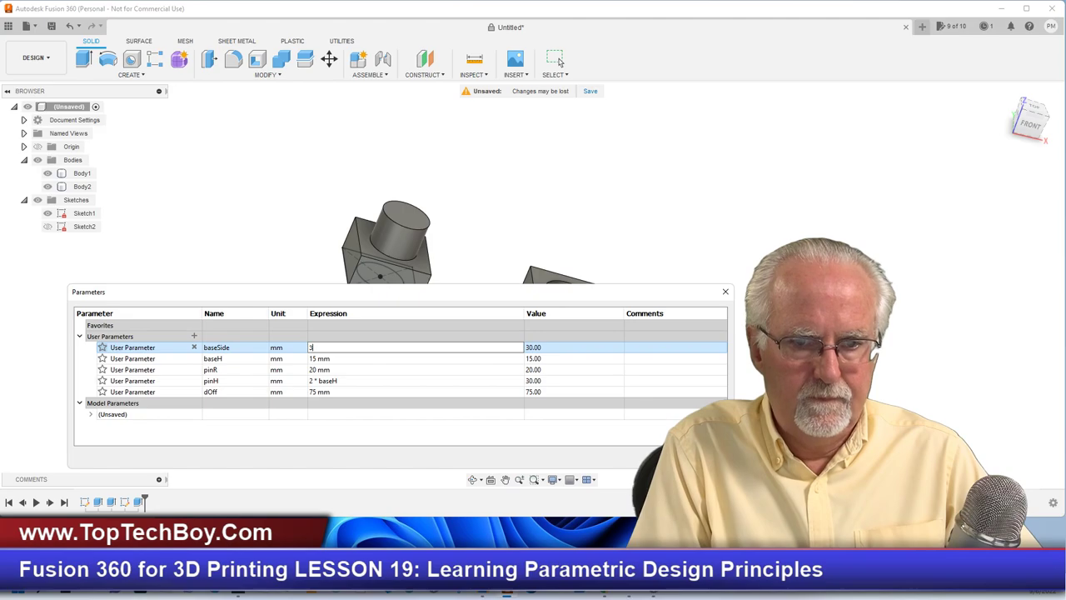
{"action": "type", "text": "60"}
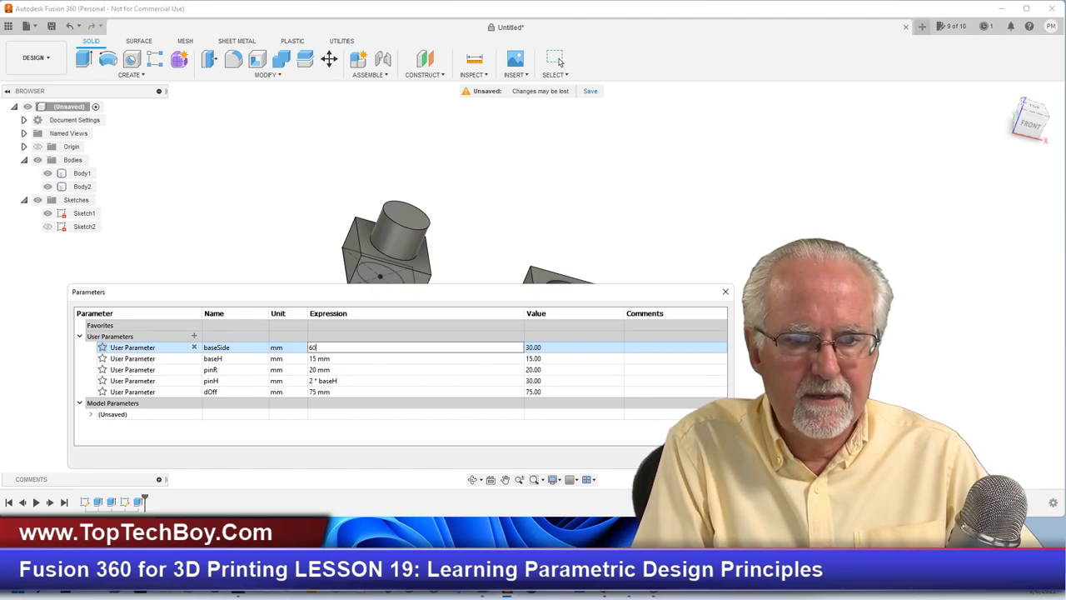
{"action": "key", "text": "Return"}
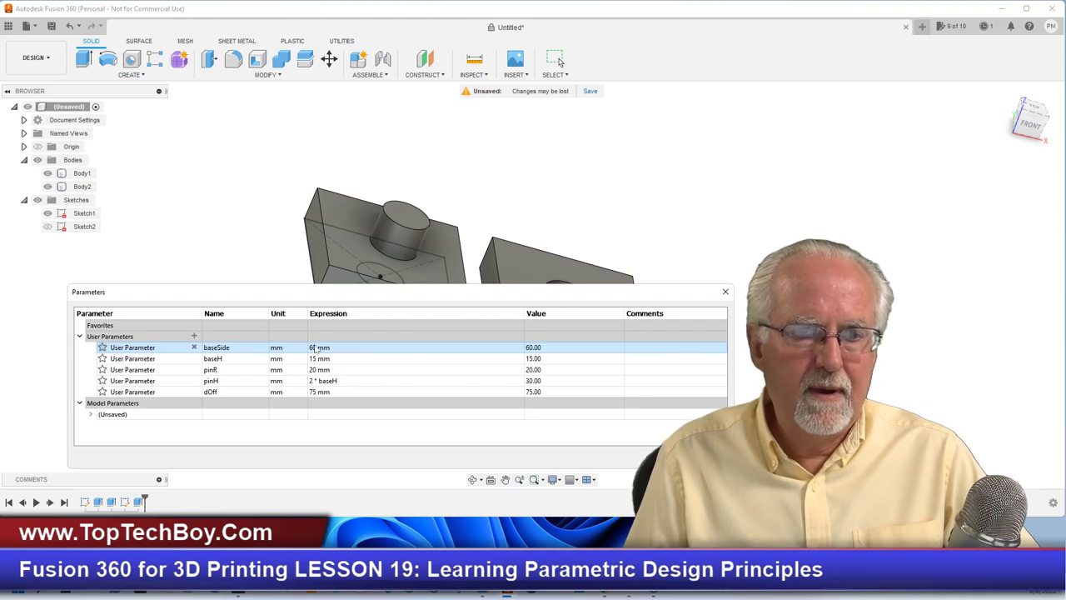
- Set the user parameter baseSide to 120 mm and move the parameter table to check how the two blocks are spaced
{"action": "double_click", "coordinate": [318, 348]}
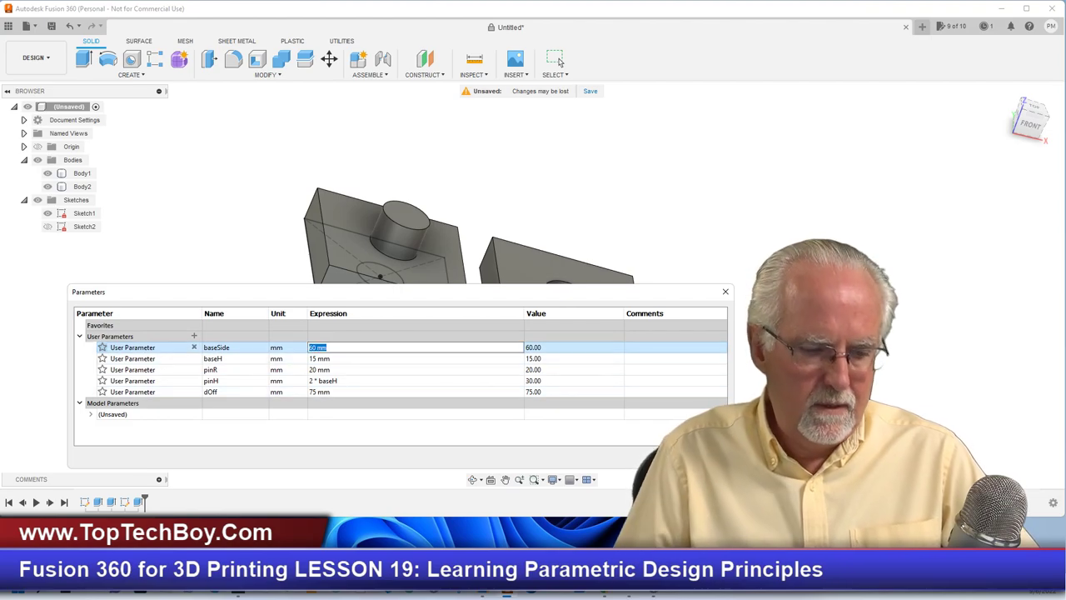
{"action": "type", "text": "120"}
{"action": "key", "text": "Return"}
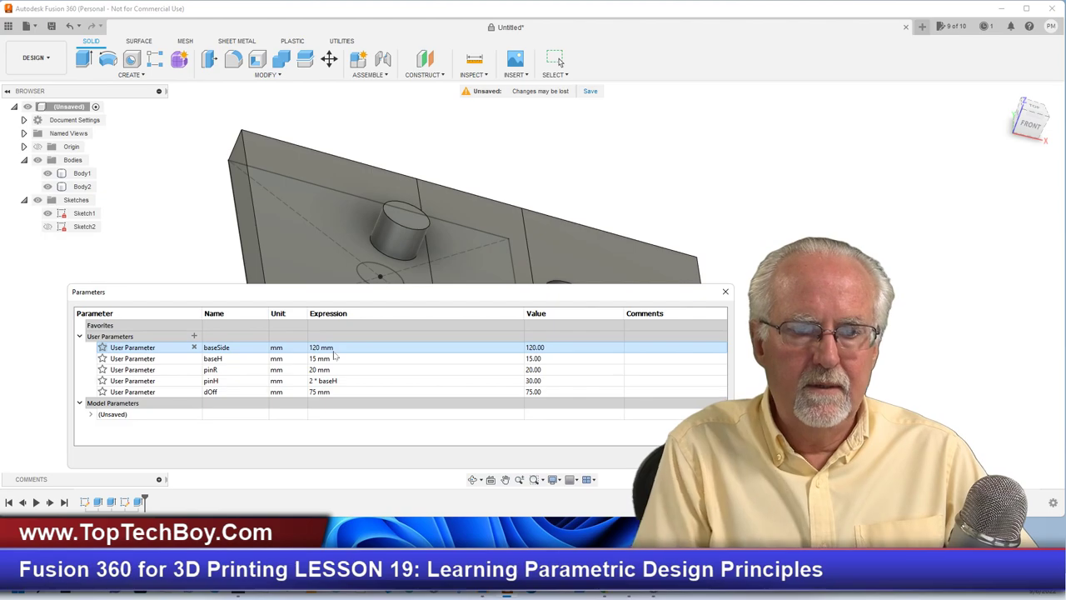
{"action": "left_click_drag", "start_coordinate": [500, 301], "coordinate": [529, 450]}
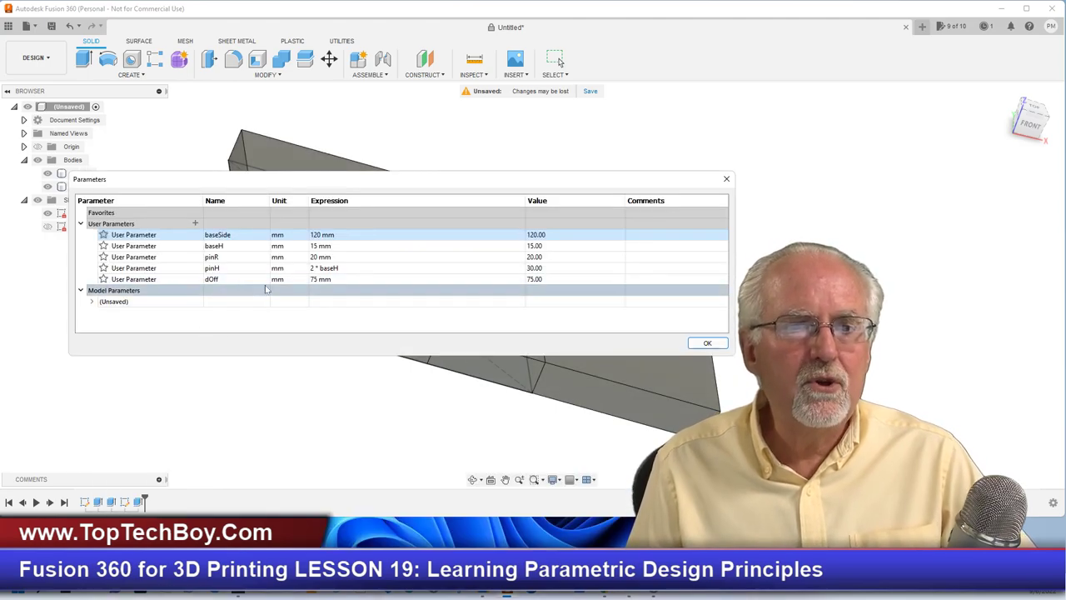
- Set the expression of the user parameter dOff to 2 * baseSide + 20 mm and close the parameter table
{"action": "left_click", "coordinate": [323, 279]}
{"action": "left_click_drag", "start_coordinate": [329, 279], "coordinate": [301, 281]}
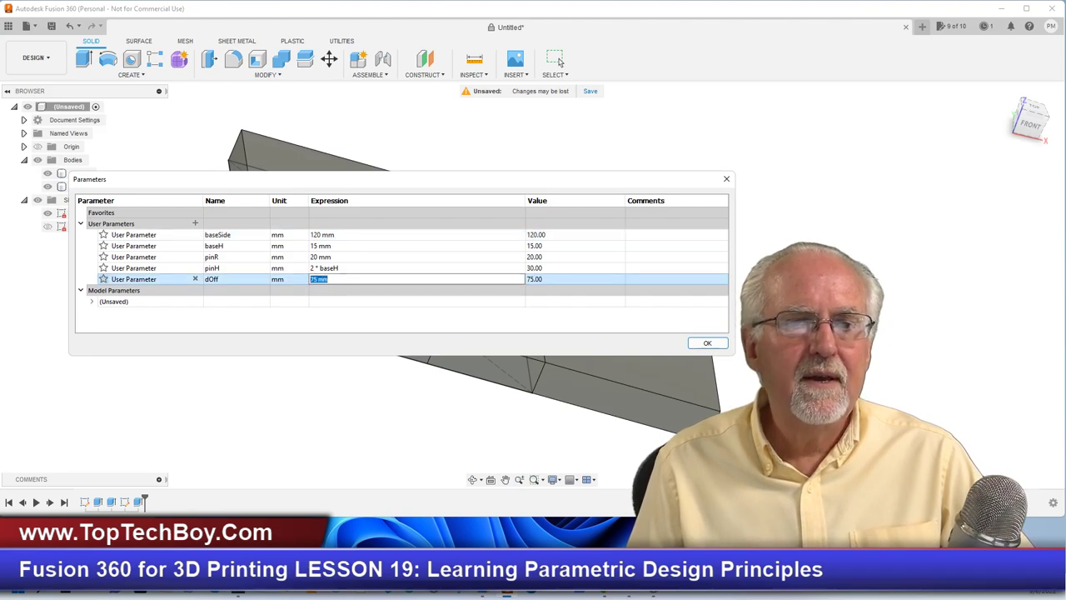
{"action": "type", "text": "2"}
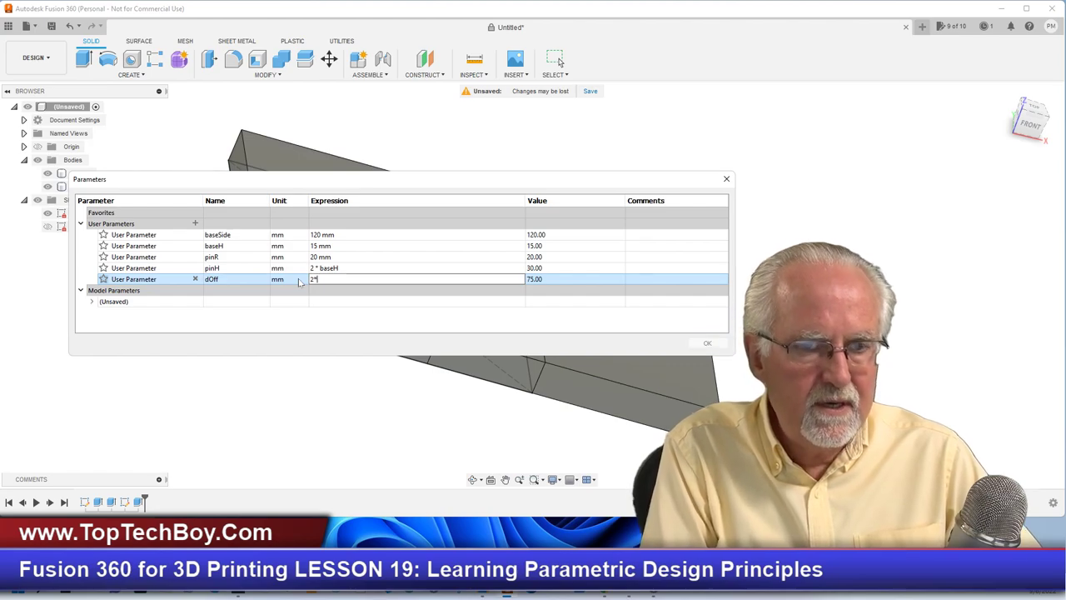
{"action": "type", "text": "*base"}
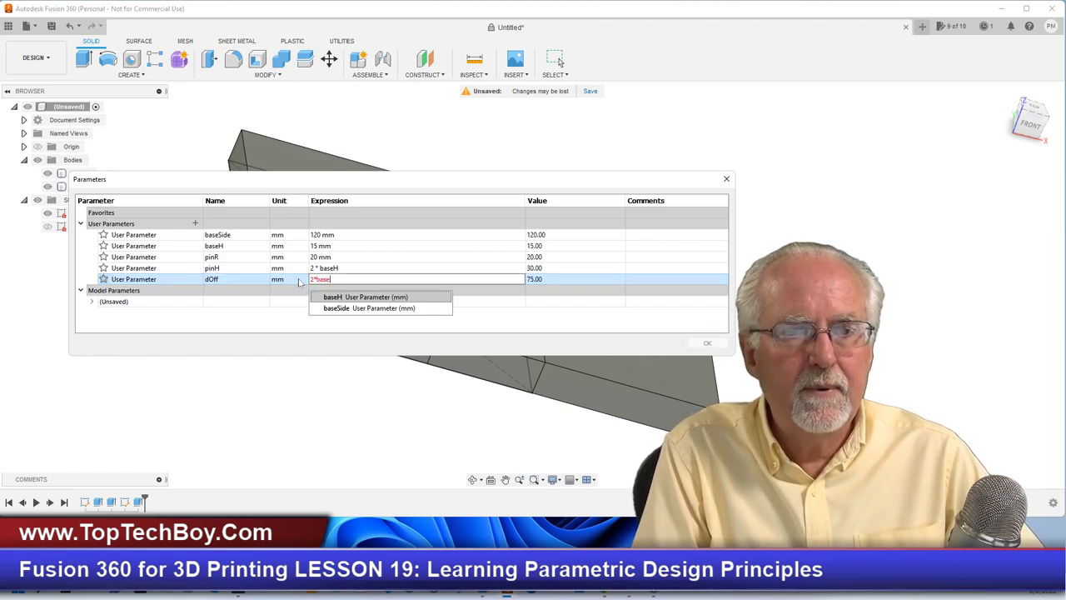
{"action": "type", "text": "Side"}
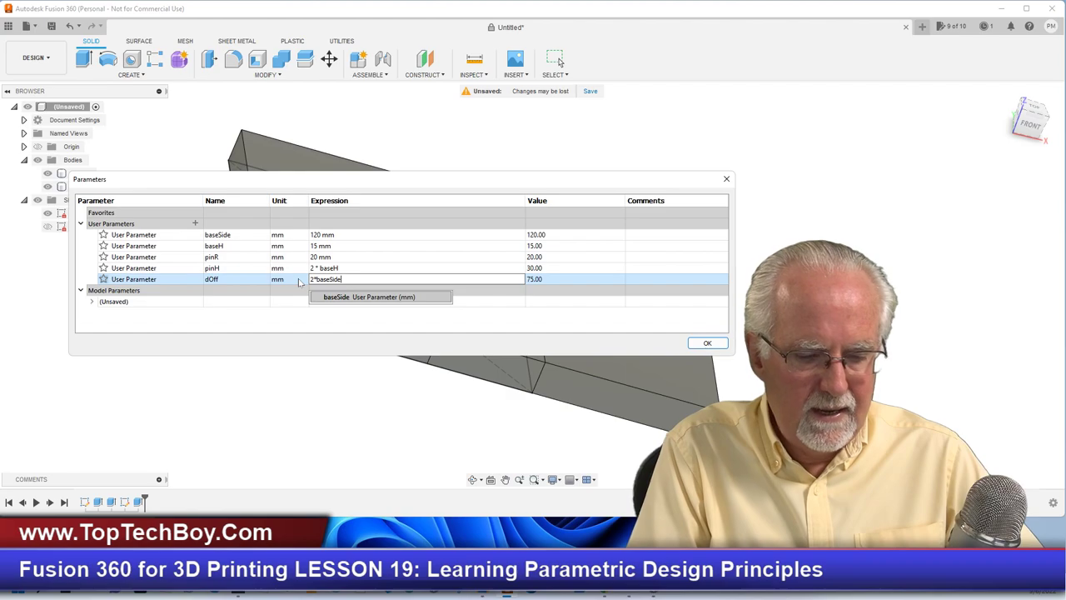
{"action": "type", "text": "+"}
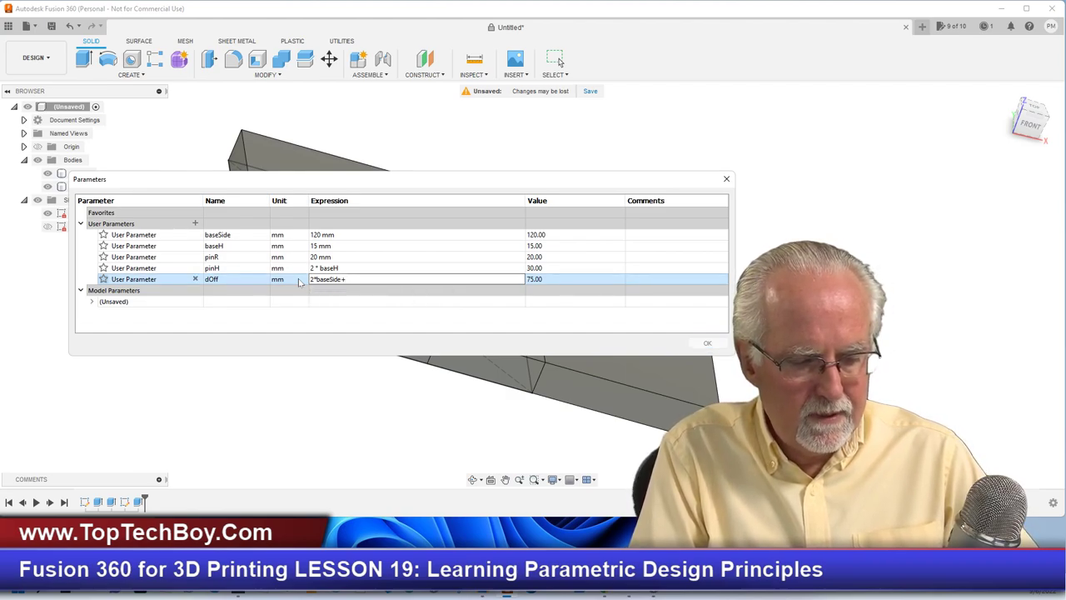
{"action": "type", "text": "20"}
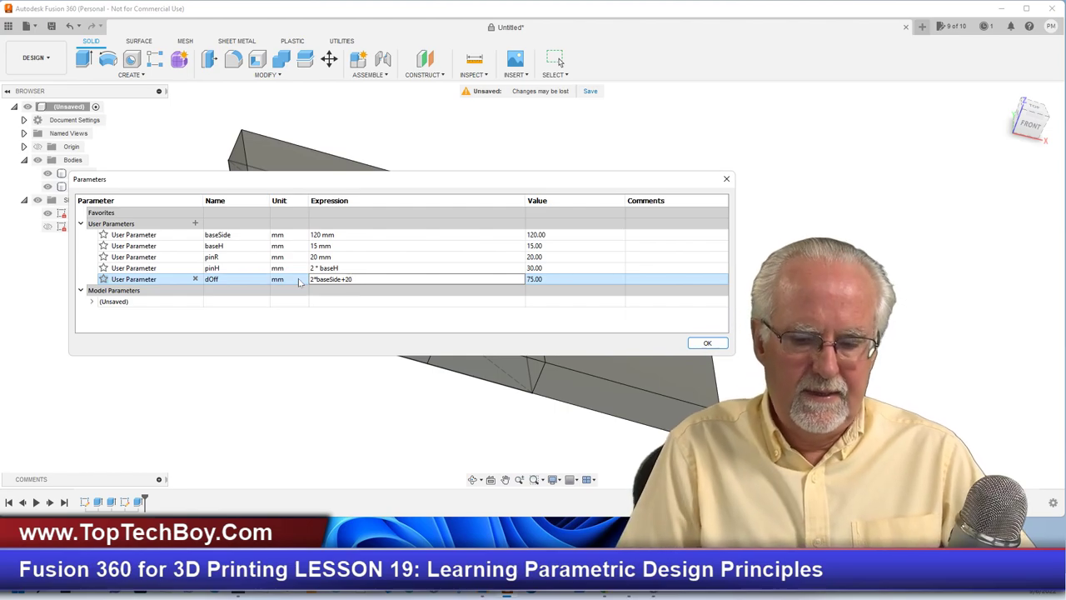
{"action": "left_click", "coordinate": [705, 344]}
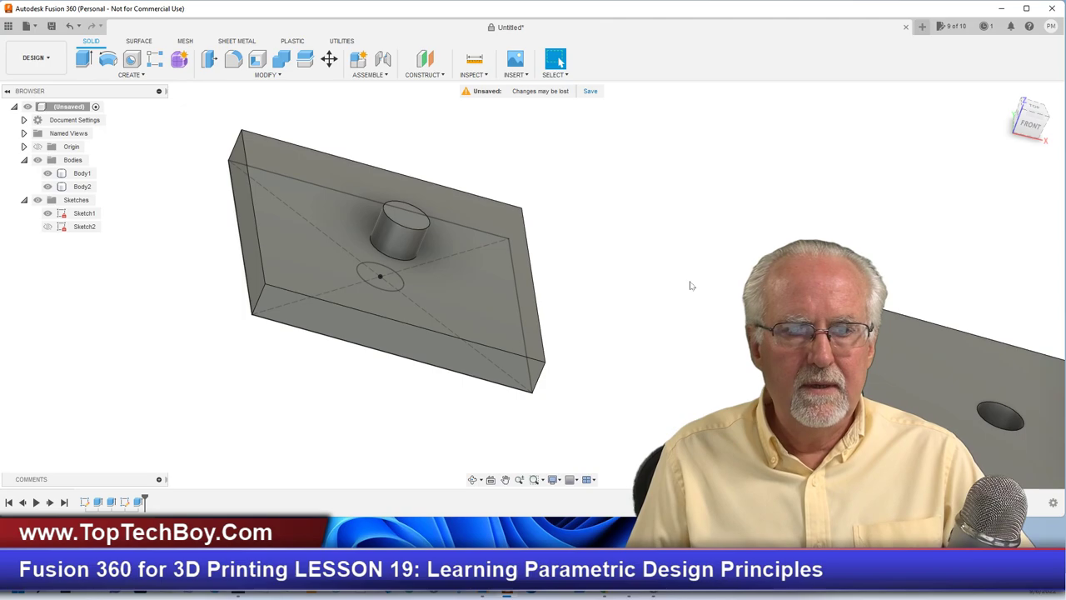
- Reopen the parameter table, change the dOff expression to baseSide plus a smaller fixed gap, and close the table to view the spacing
{"action": "left_click", "coordinate": [138, 75]}
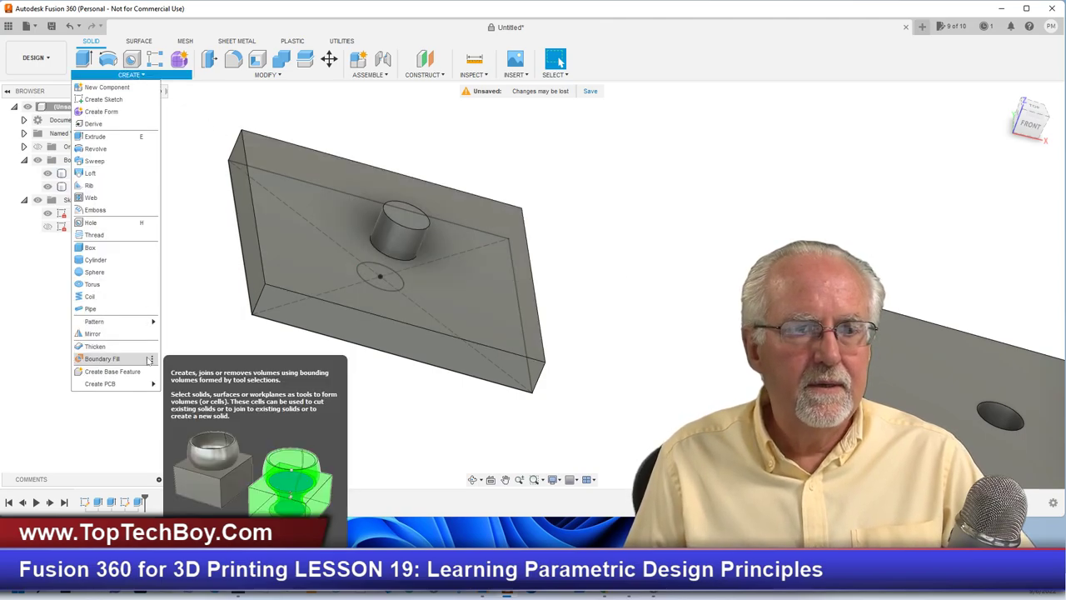
{"action": "left_click", "coordinate": [267, 74]}
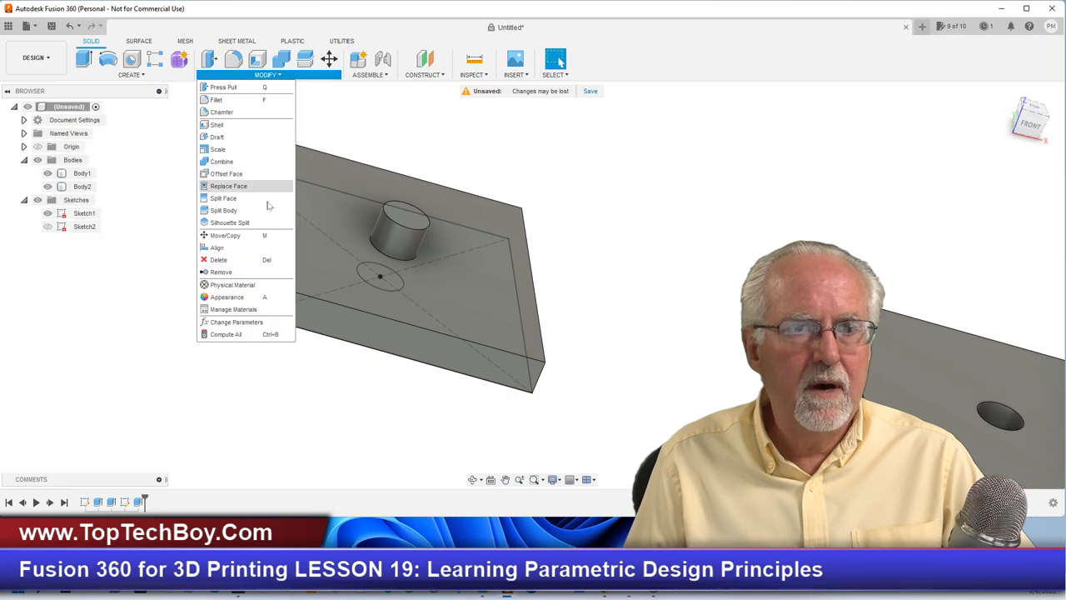
{"action": "left_click", "coordinate": [242, 322]}
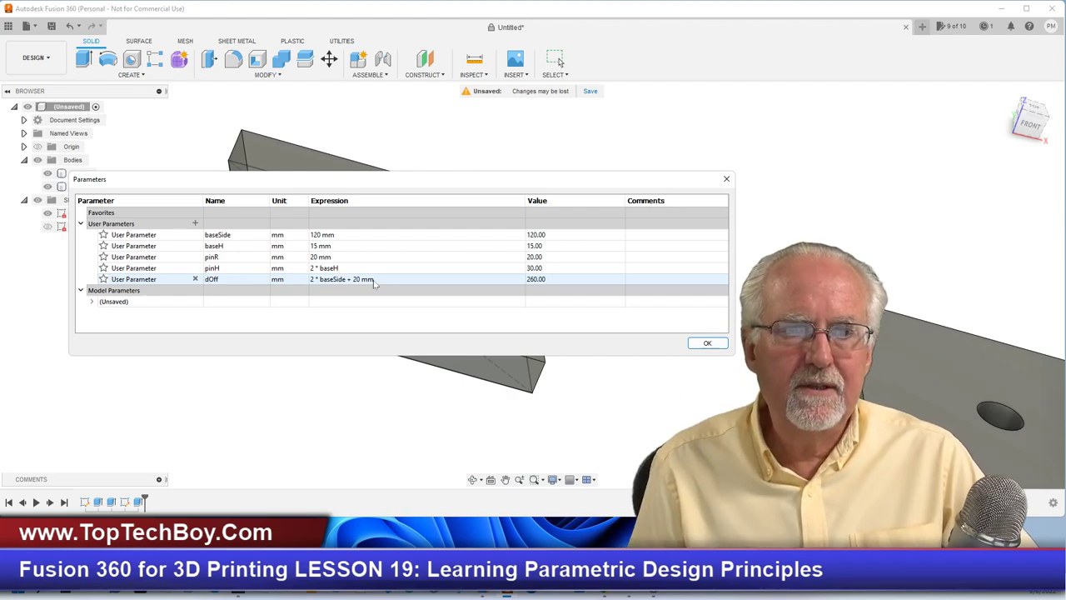
{"action": "double_click", "coordinate": [318, 282]}
{"action": "left_click", "coordinate": [318, 280]}
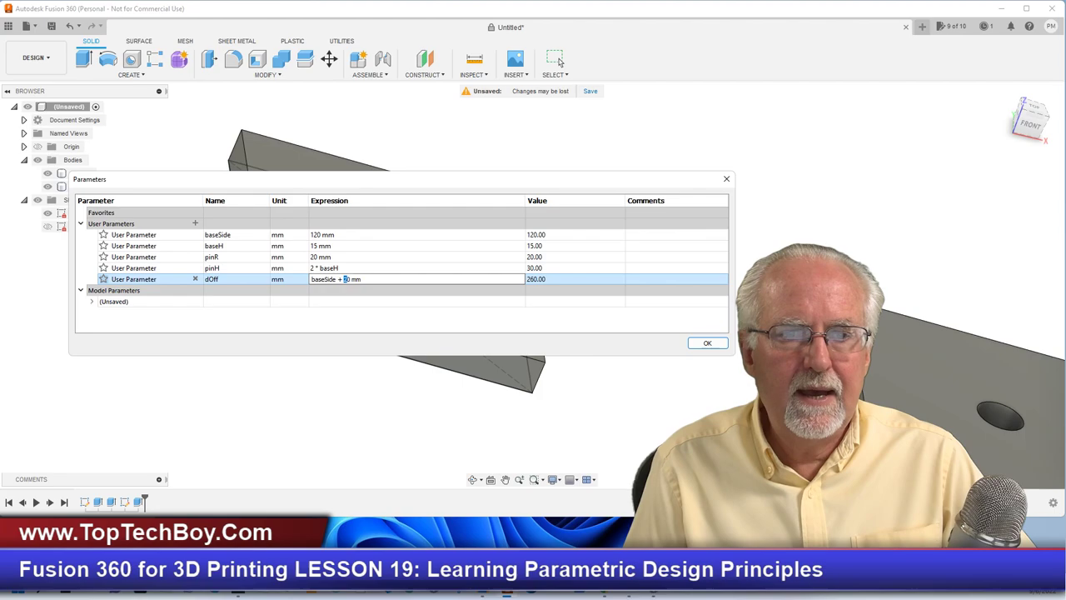
{"action": "left_click", "coordinate": [708, 344]}
{"action": "mouse_move", "coordinate": [531, 284]}
{"action": "middle_mouse_down", "text": "shift"}
{"action": "mouse_move", "coordinate": [600, 275]}
{"action": "mouse_move", "coordinate": [566, 279]}
{"action": "mouse_move", "coordinate": [617, 233]}
{"action": "mouse_move", "coordinate": [600, 291]}
{"action": "mouse_move", "coordinate": [575, 250]}
{"action": "mouse_move", "coordinate": [591, 284]}
{"action": "middle_mouse_up", "text": "shift"}
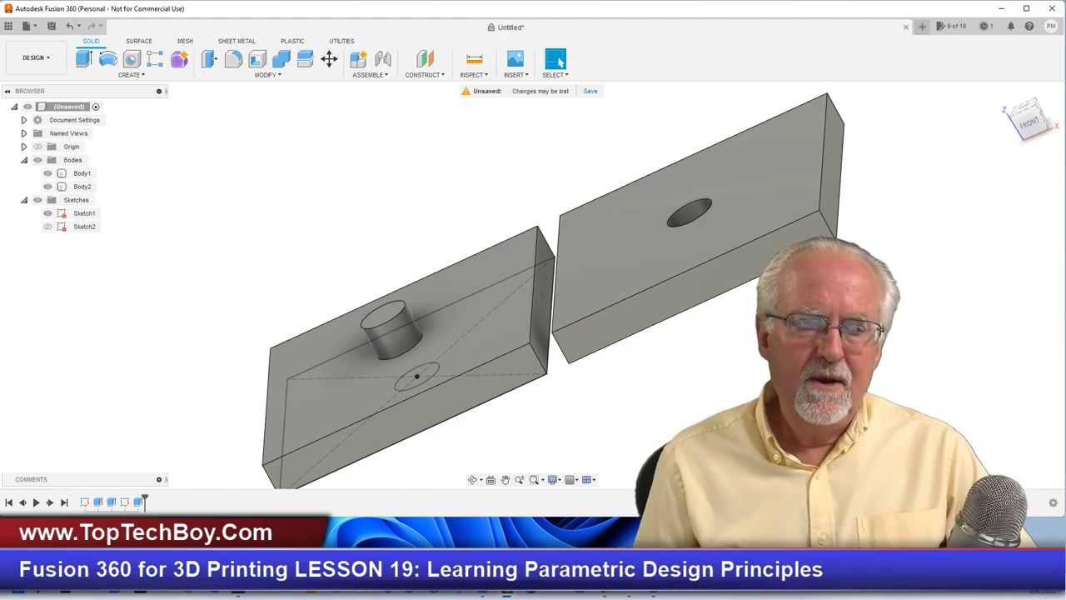
- Set the expression of the user parameter pinR to baseSide / 2 and close the parameter table
{"action": "left_click", "coordinate": [339, 386]}
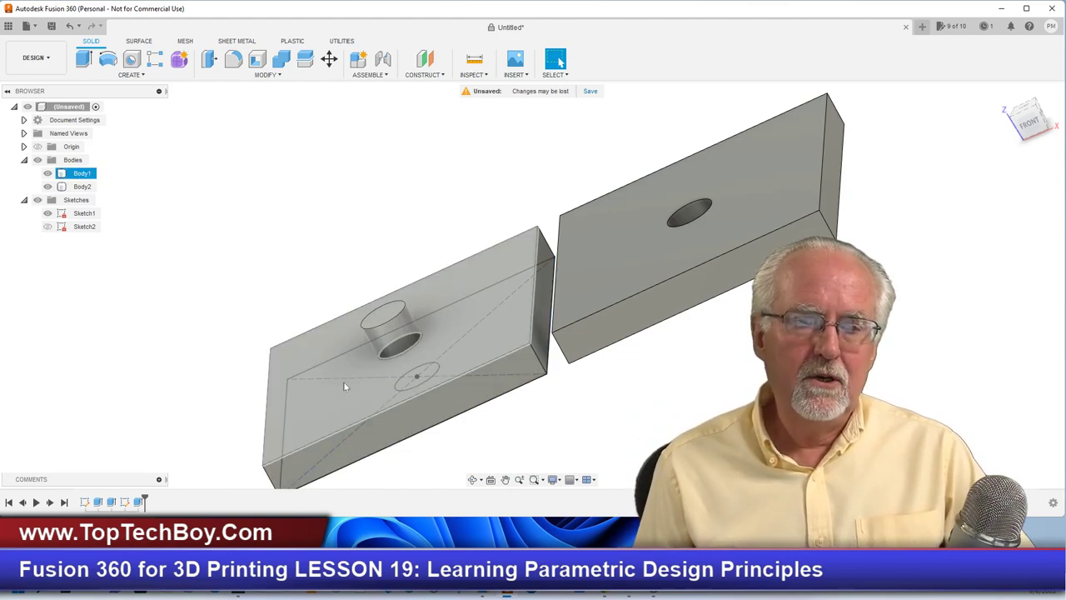
{"action": "key", "text": "Escape"}
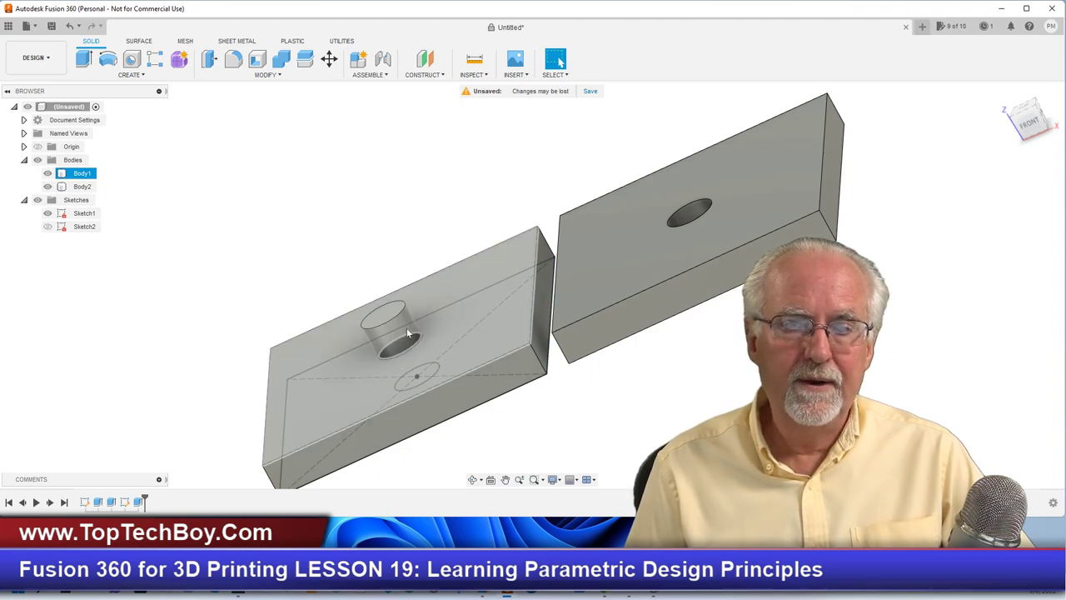
{"action": "left_click", "coordinate": [266, 74]}
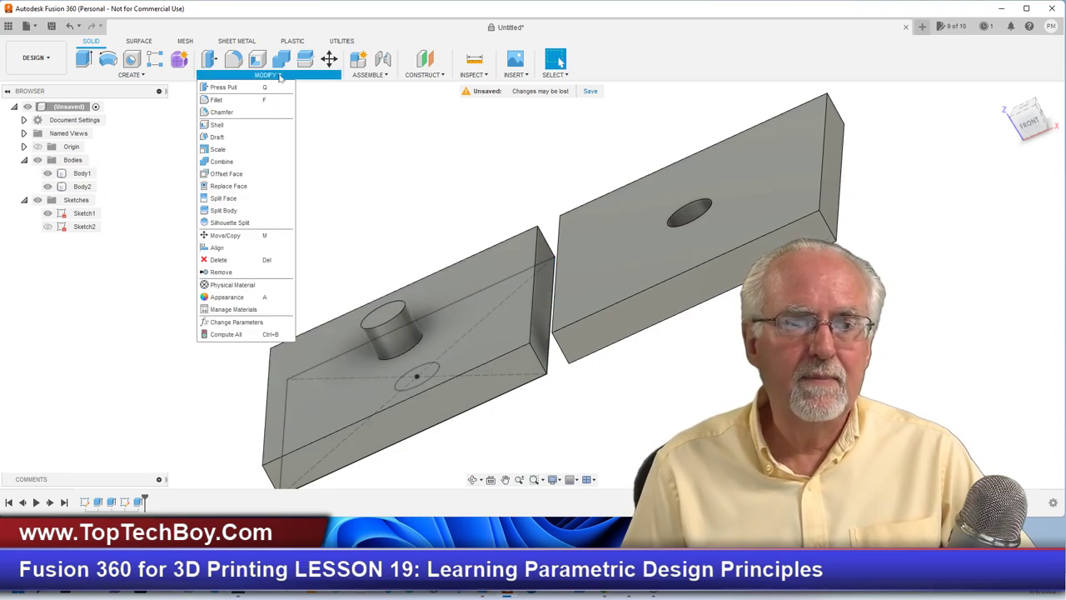
{"action": "left_click", "coordinate": [255, 322]}
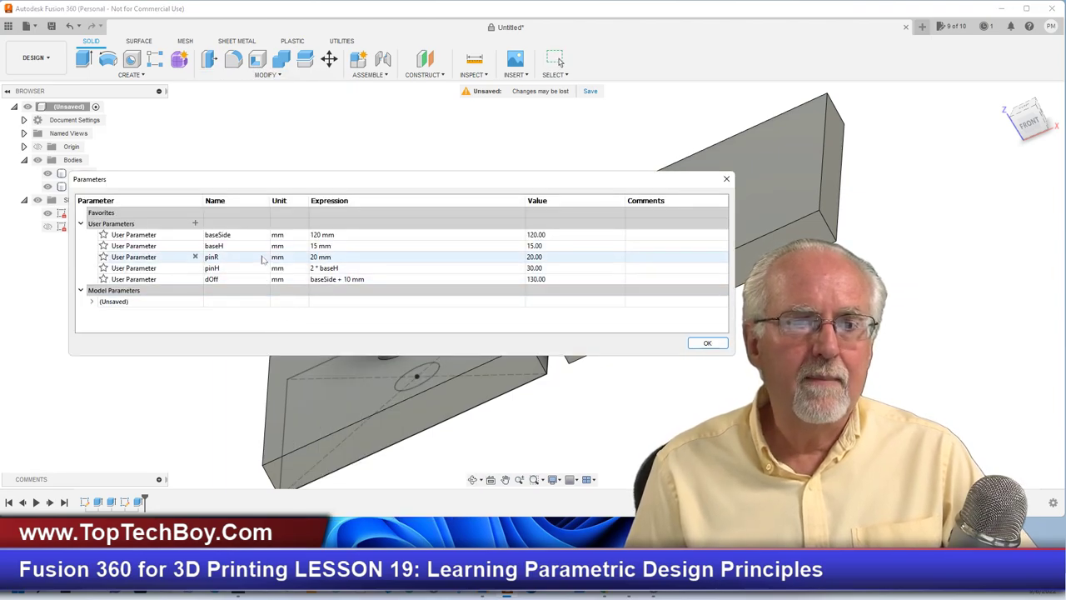
{"action": "left_click", "coordinate": [337, 260]}
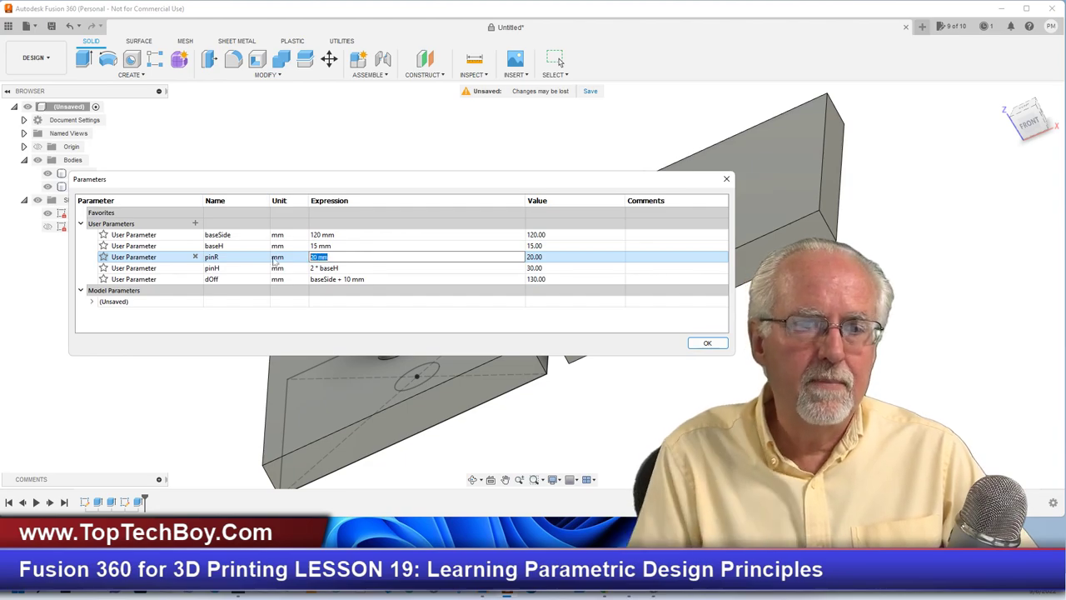
{"action": "type", "text": "base"}
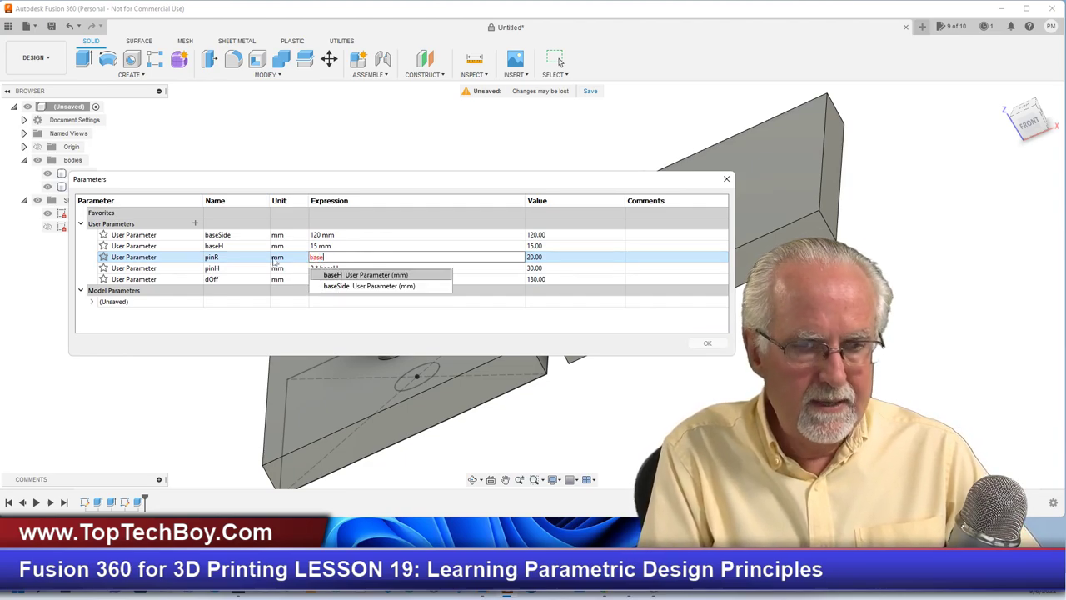
{"action": "type", "text": "S"}
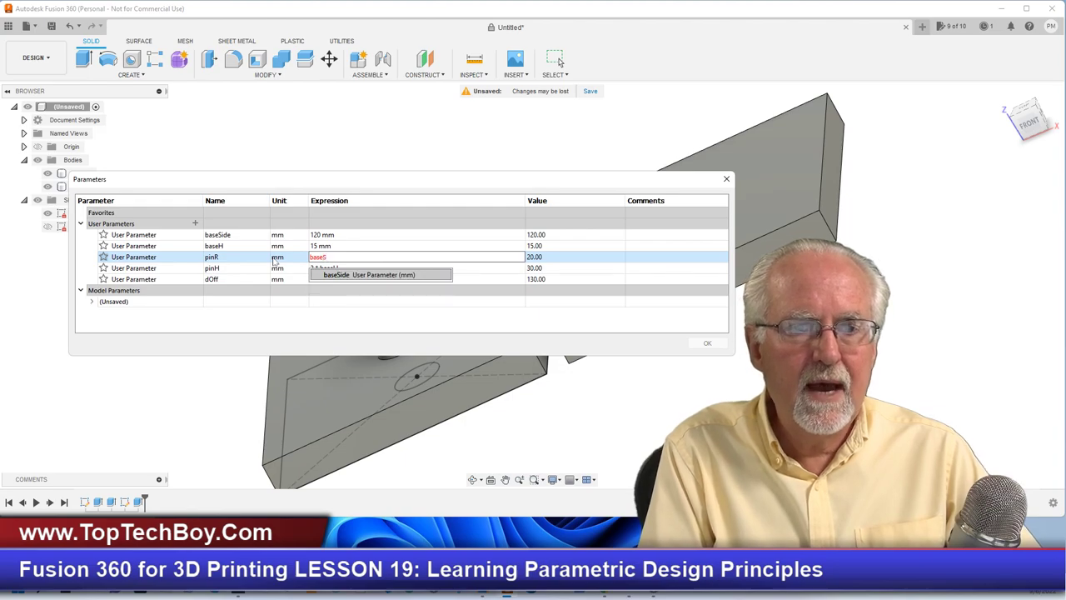
{"action": "key", "text": "Return"}
{"action": "type", "text": "/2"}
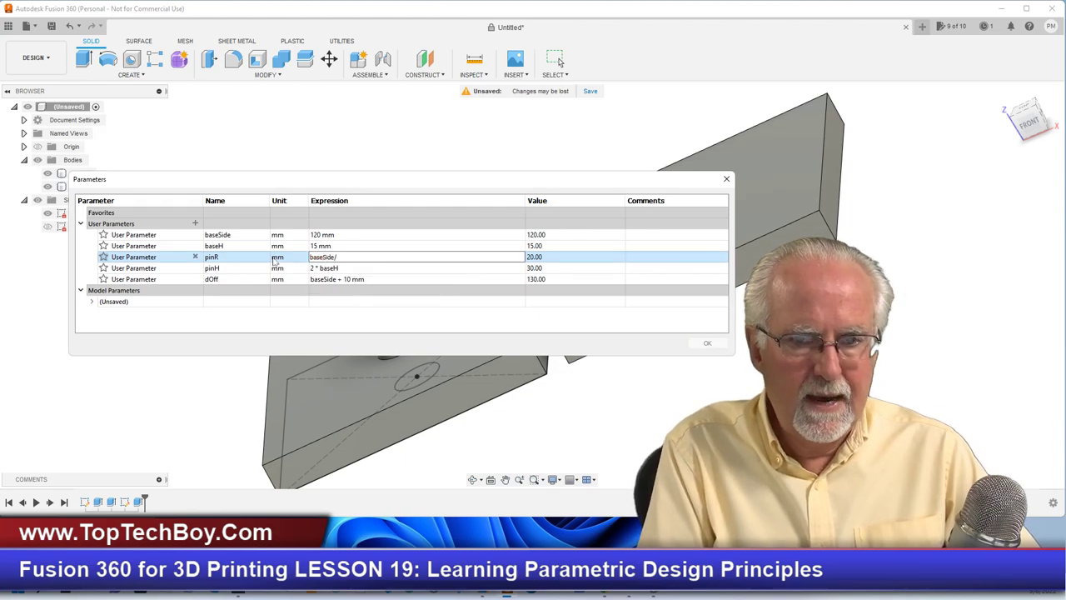
{"action": "left_click", "coordinate": [713, 344]}
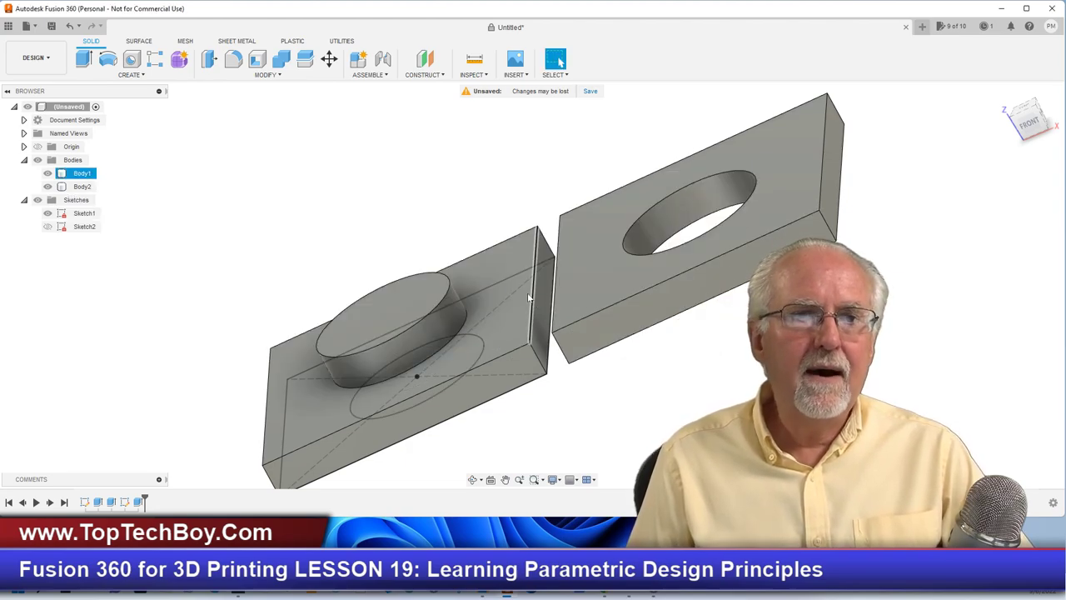
- Set the user parameters baseSide to 20 mm and baseH to 50 mm, and close the parameter table to view both blocks
{"action": "left_click", "coordinate": [281, 82]}
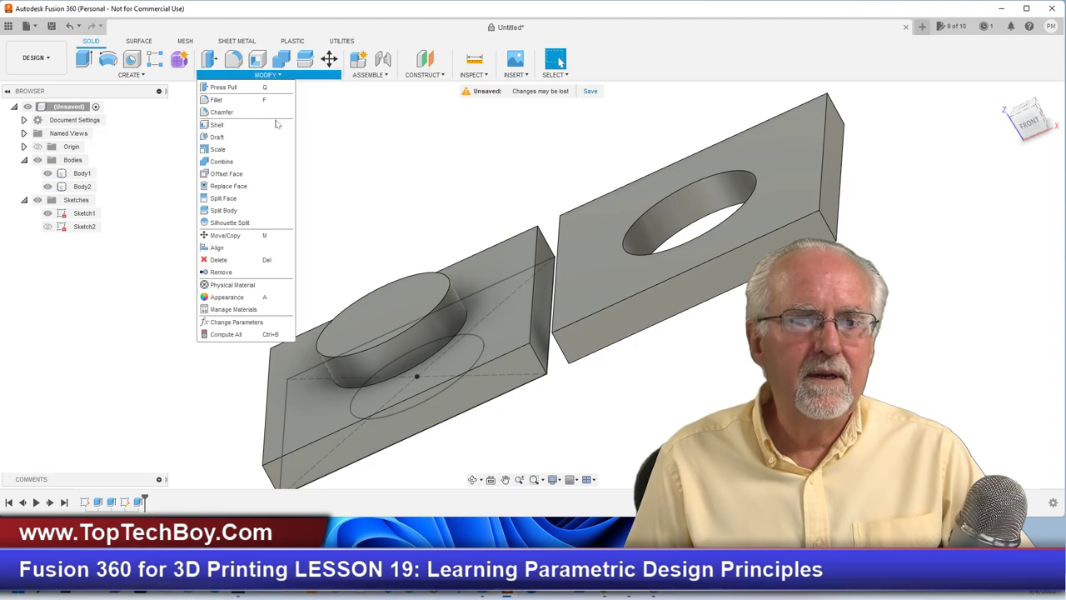
{"action": "left_click", "coordinate": [261, 328]}
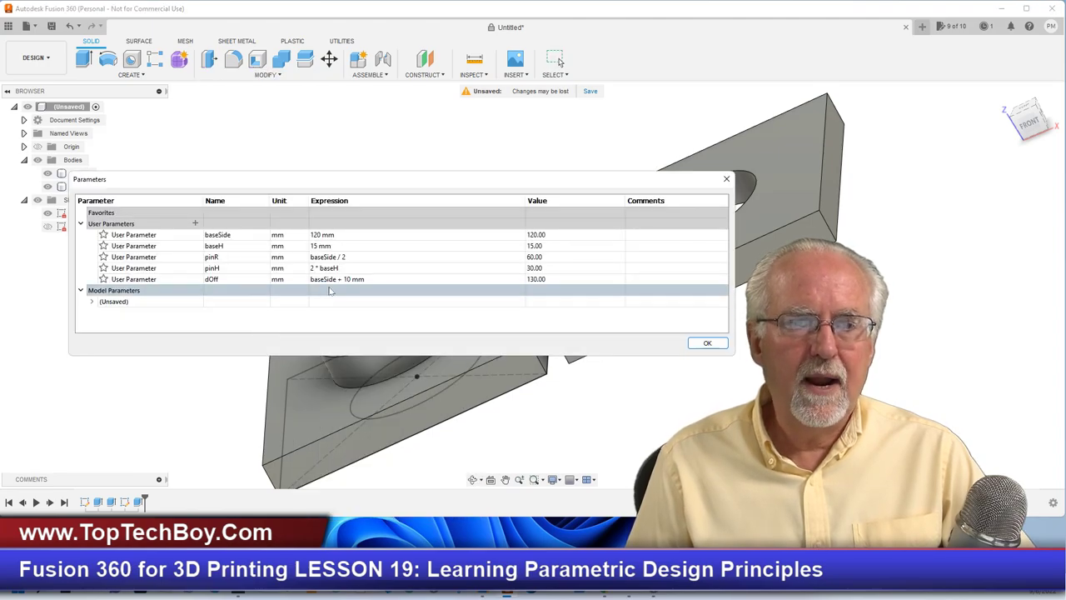
{"action": "double_click", "coordinate": [339, 238]}
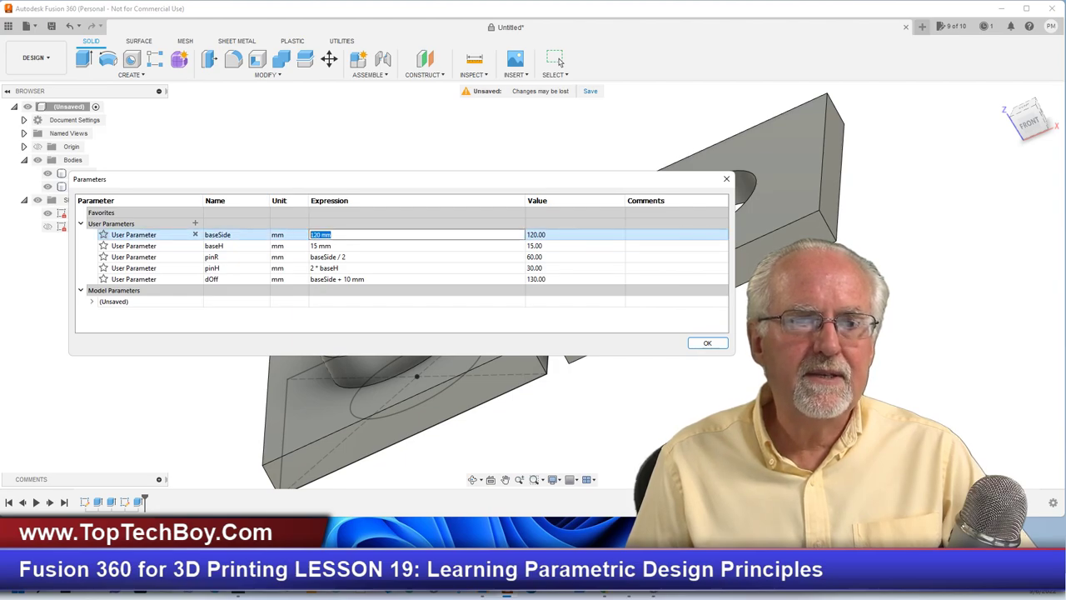
{"action": "type", "text": "20"}
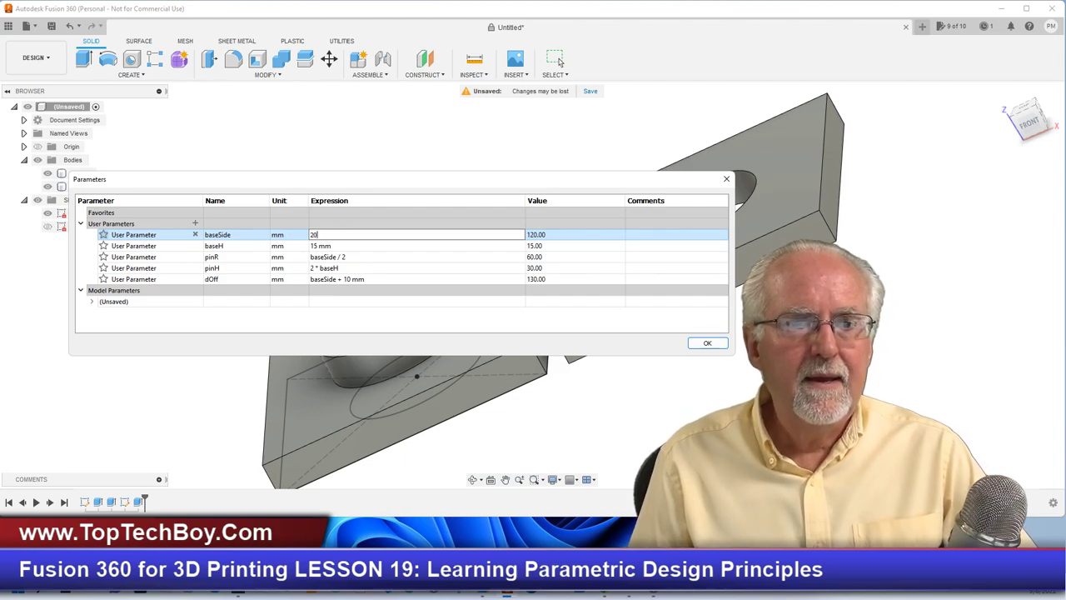
{"action": "key", "text": "Return"}
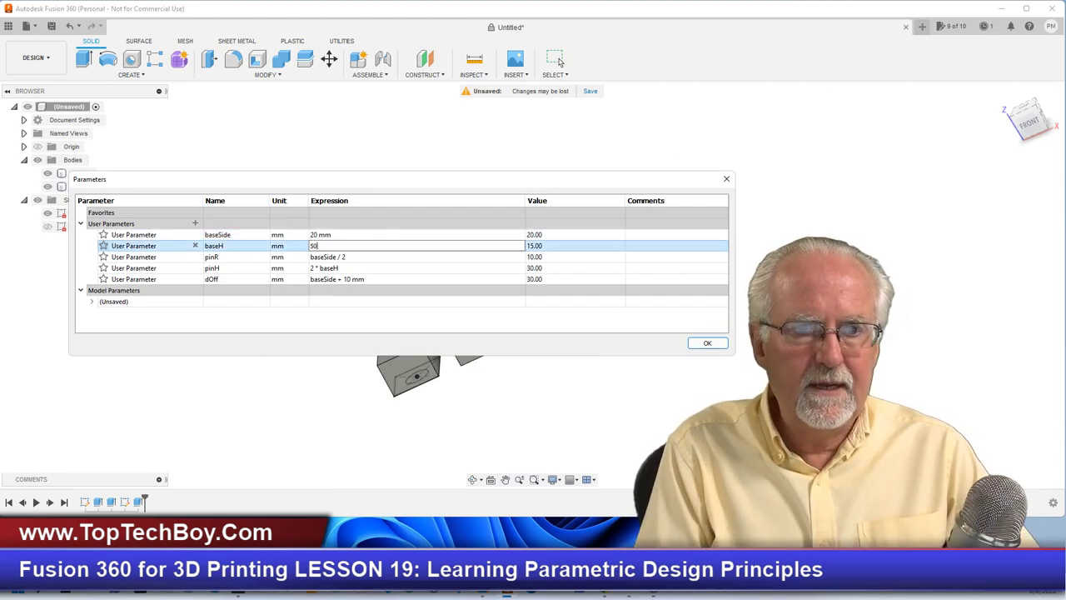
{"action": "key", "text": "Return"}
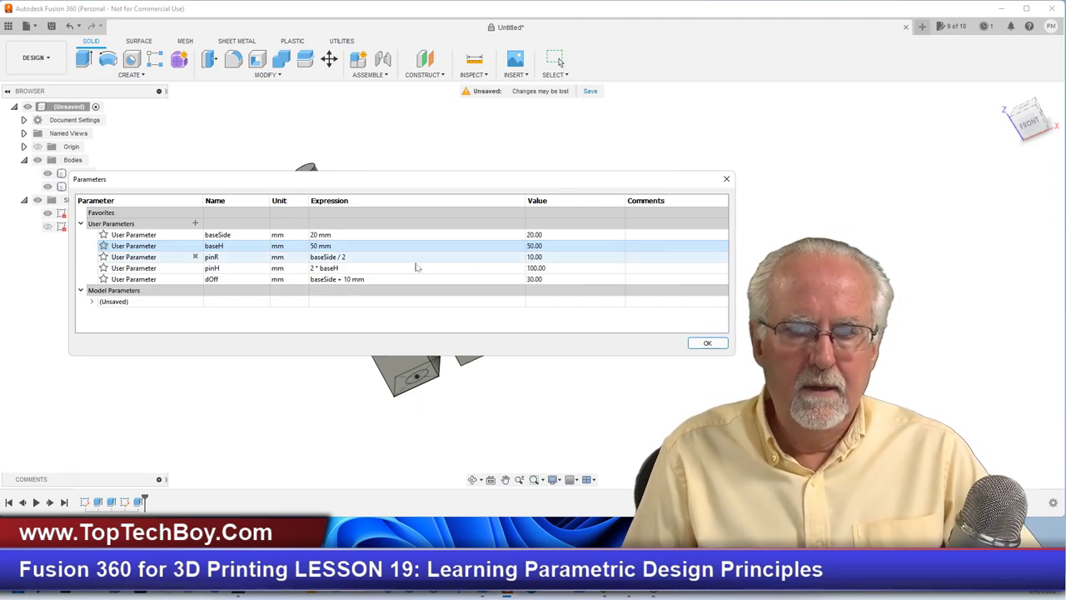
{"action": "left_click", "coordinate": [707, 343]}
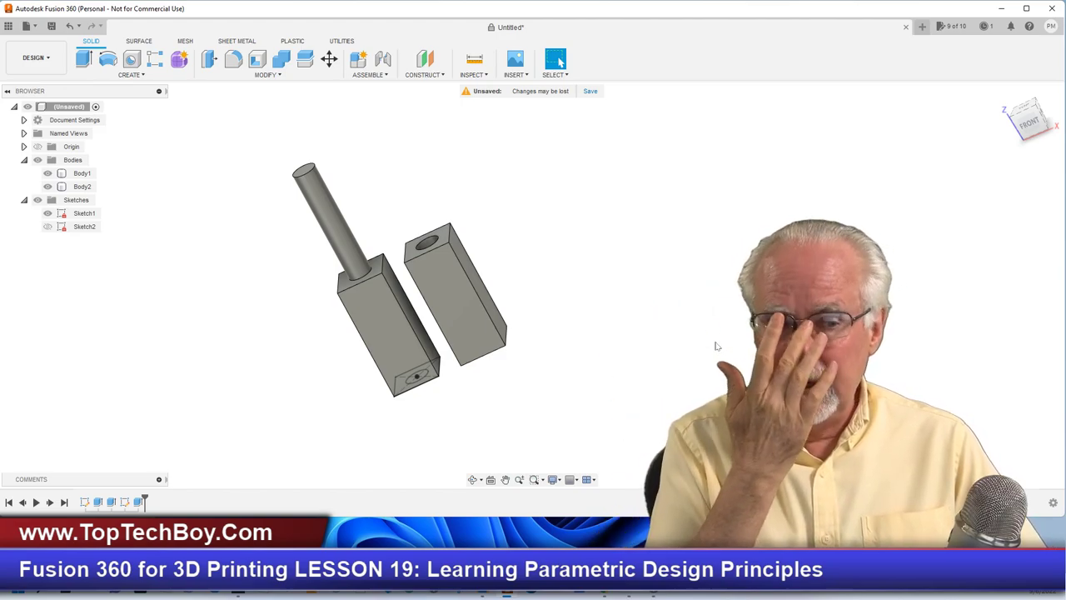
{"action": "left_click", "coordinate": [145, 75]}
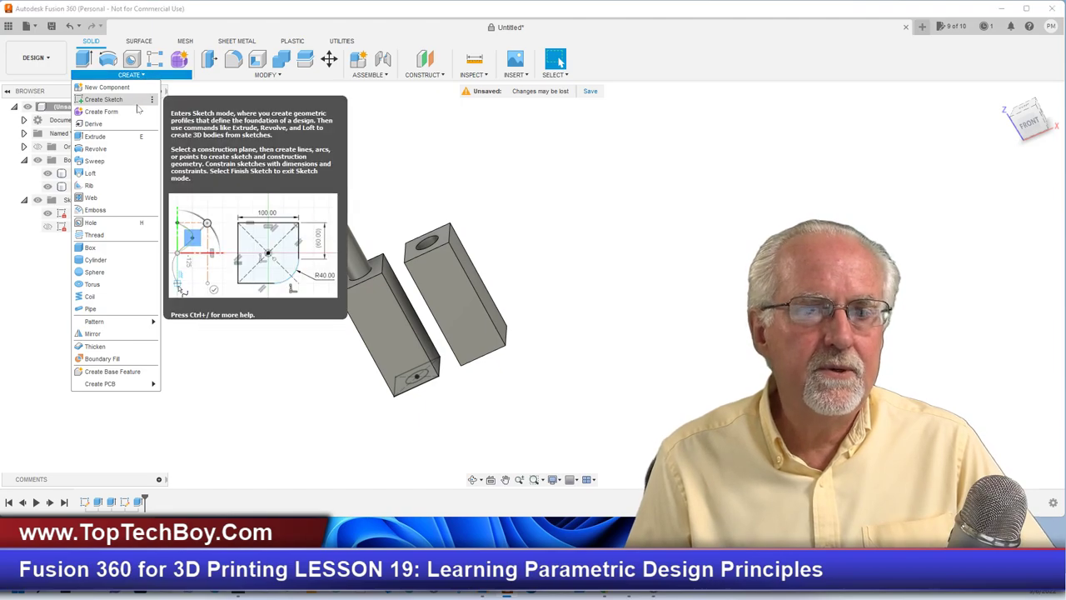
{"action": "left_click", "coordinate": [104, 99]}
{"action": "left_click", "coordinate": [430, 335]}
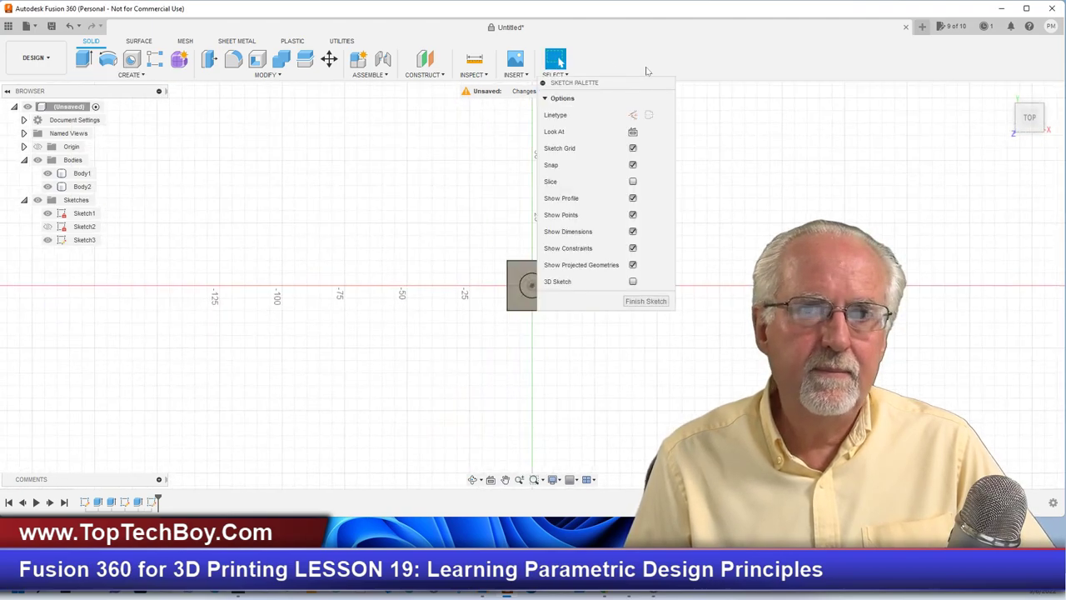
- Close the block design without saving and start a sketch on the horizontal origin plane of a new design
{"action": "left_click", "coordinate": [907, 27]}
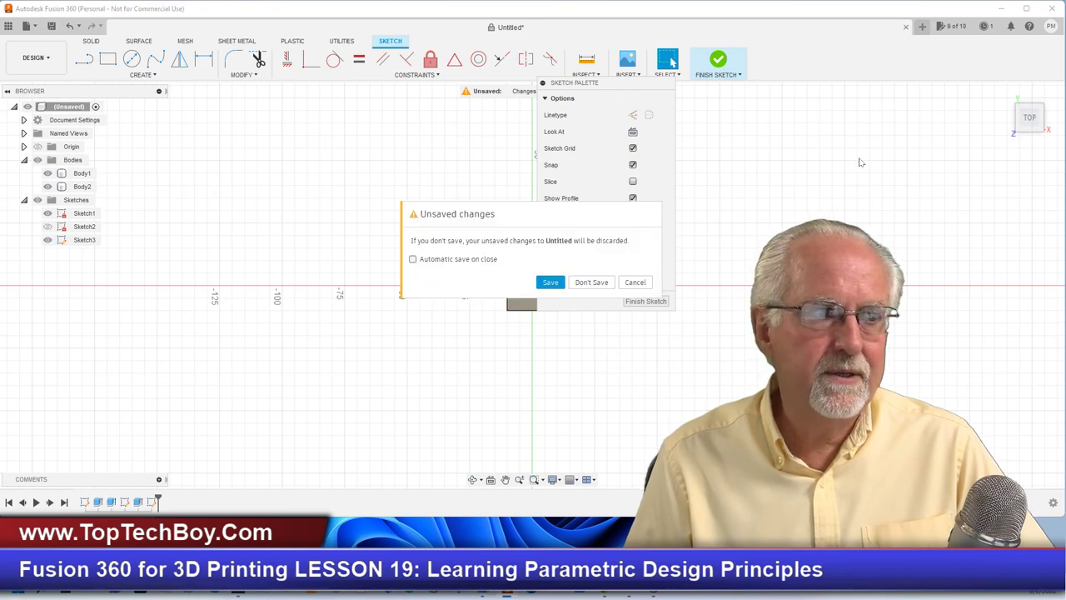
{"action": "left_click", "coordinate": [590, 281]}
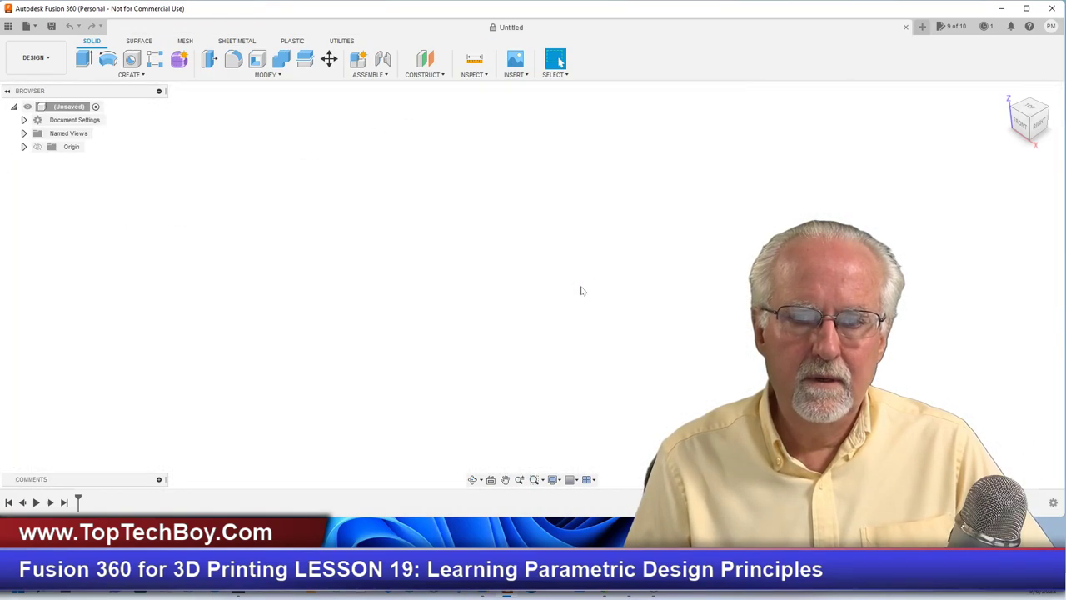
{"action": "left_click", "coordinate": [131, 74]}
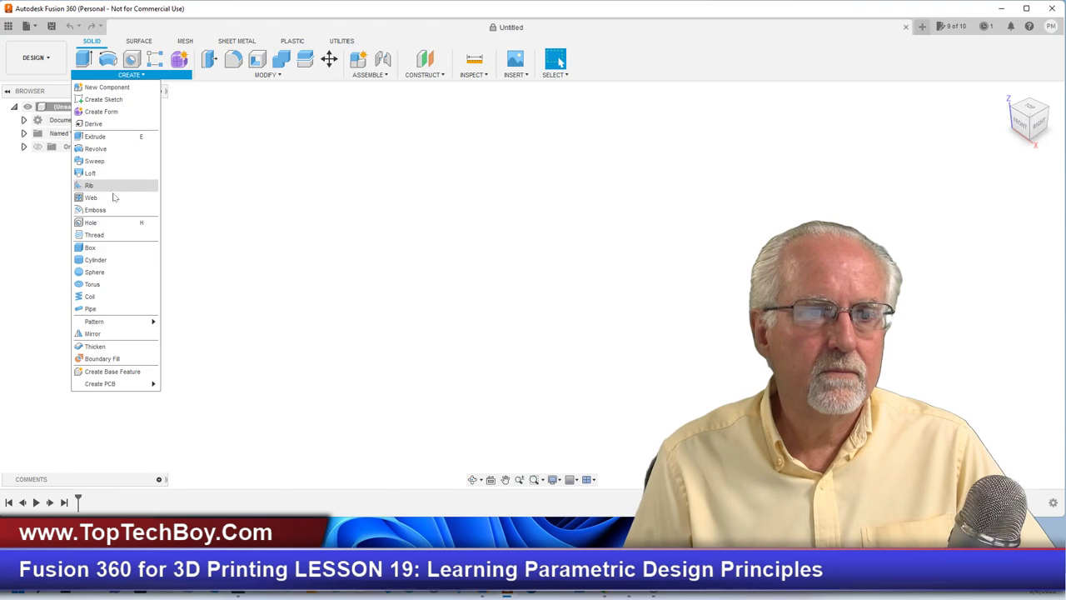
{"action": "left_click", "coordinate": [101, 99]}
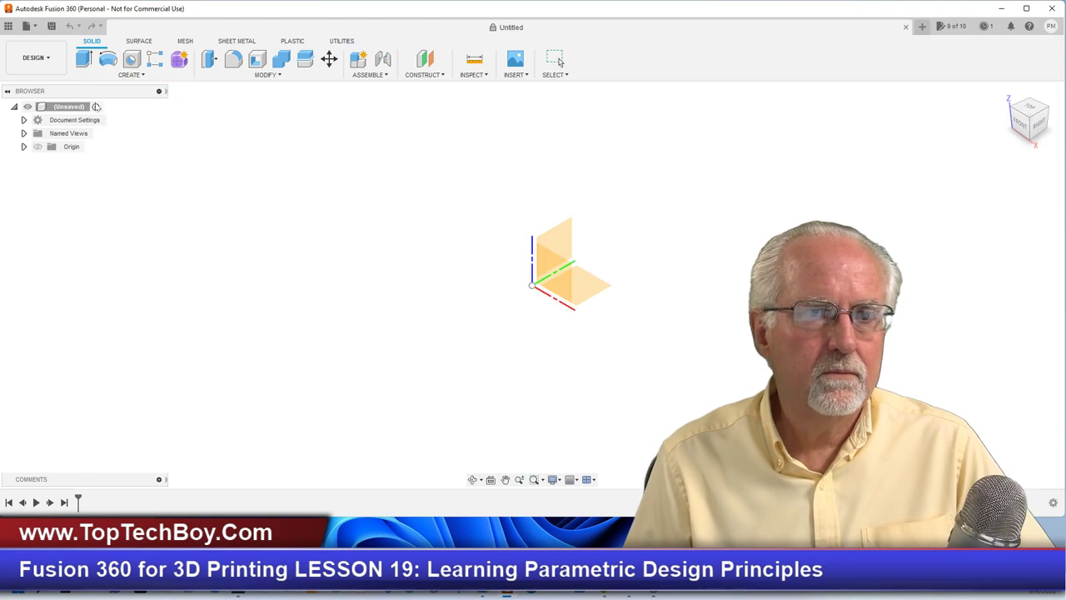
{"action": "left_click", "coordinate": [593, 291]}
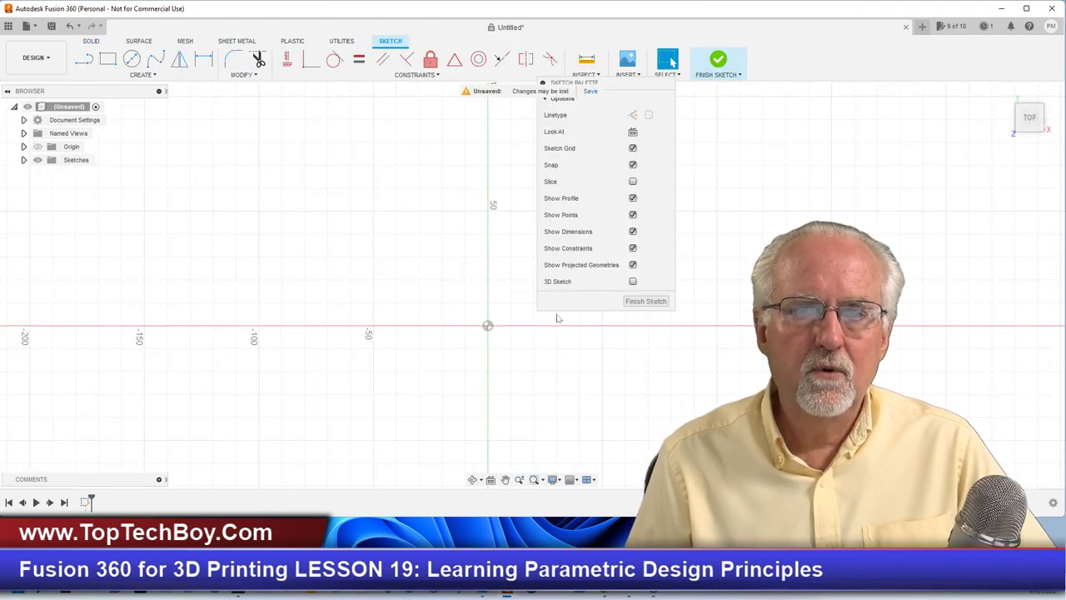
{"action": "scroll", "coordinate": [294, 216], "scroll_direction": "down", "scroll_amount": 2}
{"action": "scroll", "coordinate": [604, 361], "scroll_direction": "up", "scroll_amount": 2}
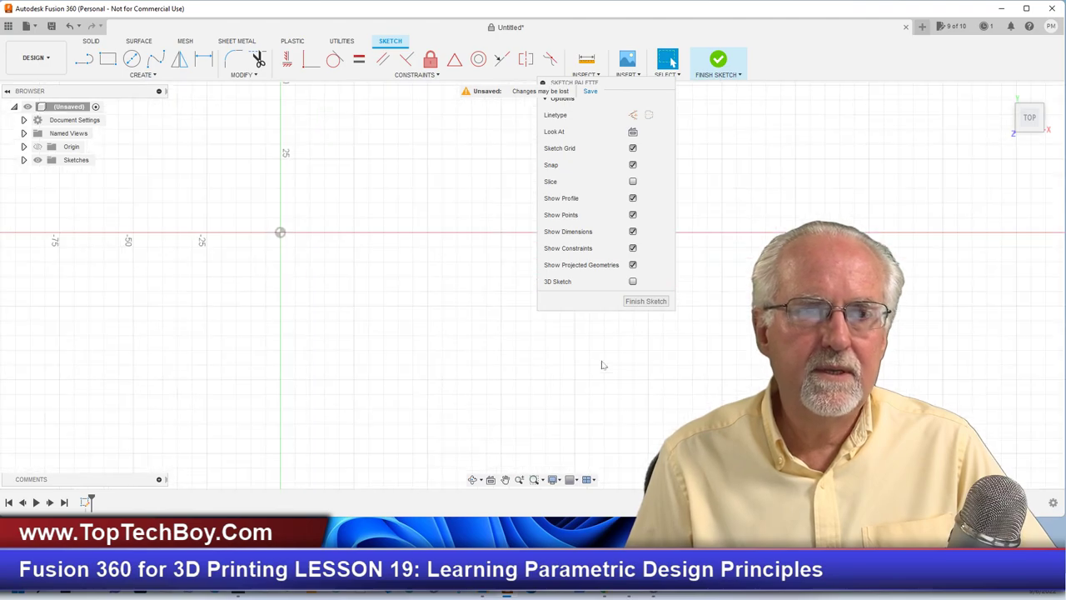
- Draw two concentric circles centred on the origin with diameters of 25 mm and 35 mm
{"action": "left_click", "coordinate": [132, 60]}
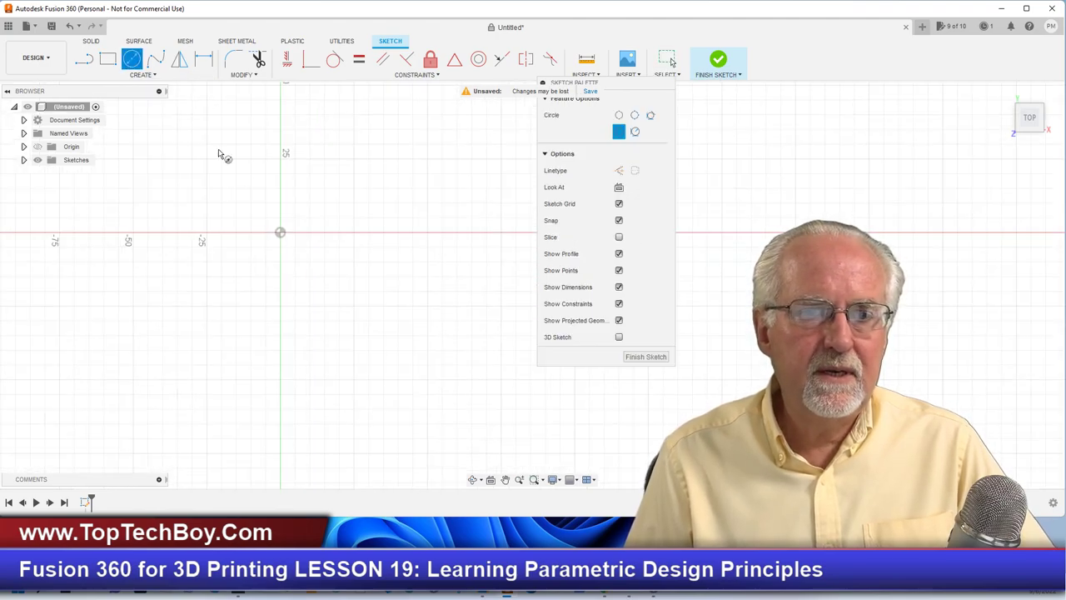
{"action": "left_click", "coordinate": [279, 233]}
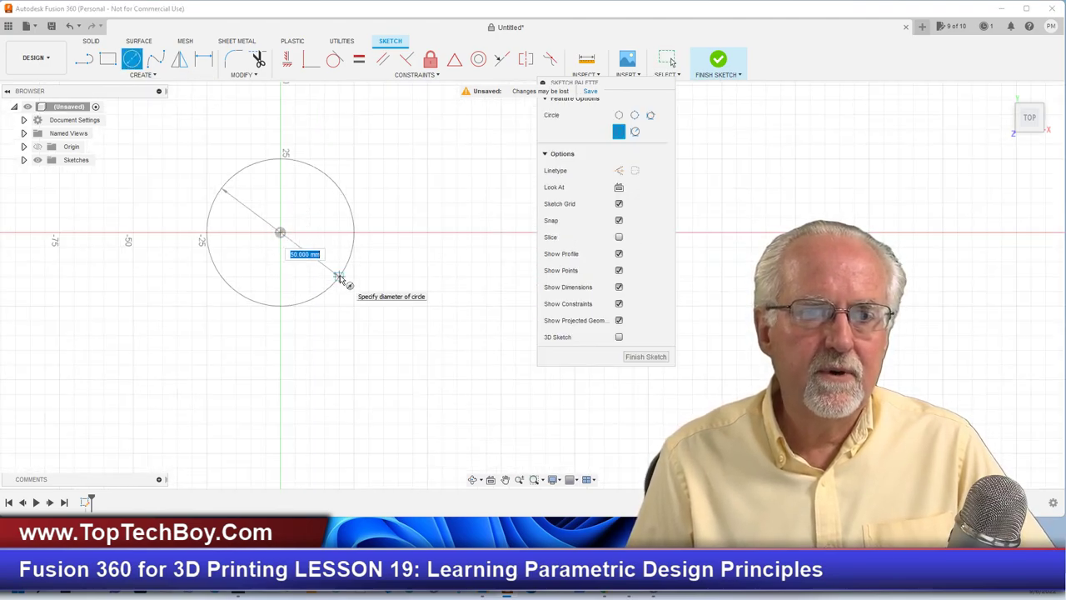
{"action": "type", "text": "25"}
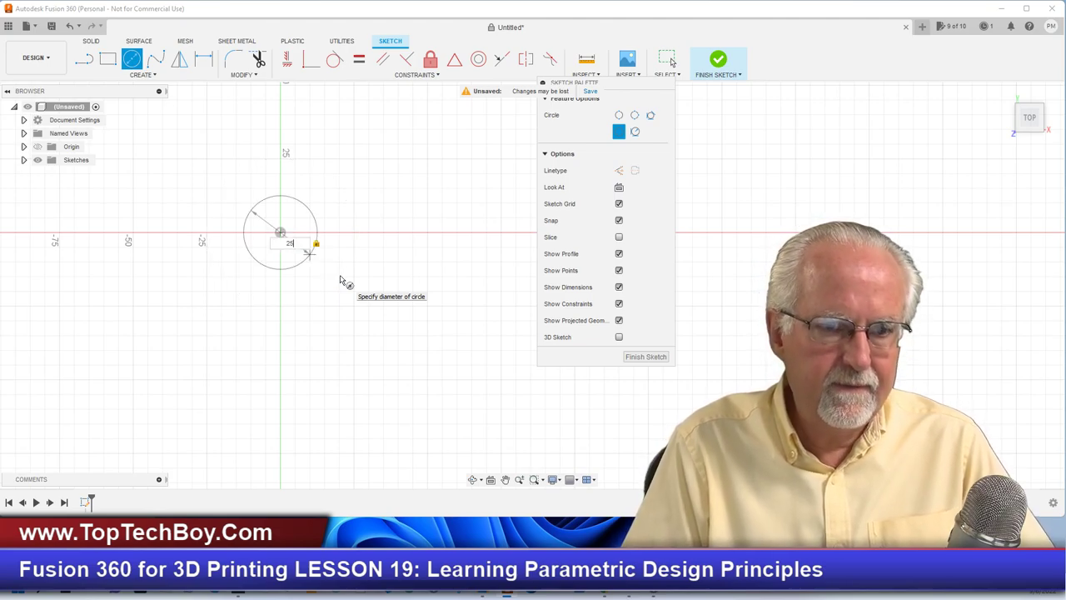
{"action": "key", "text": "Return"}
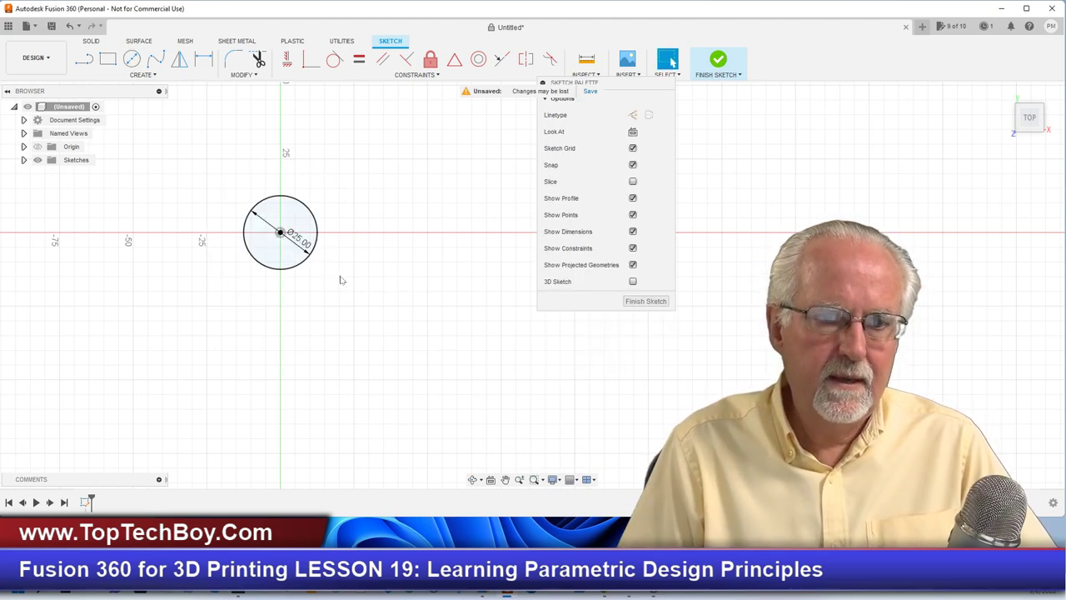
{"action": "left_click", "coordinate": [134, 60]}
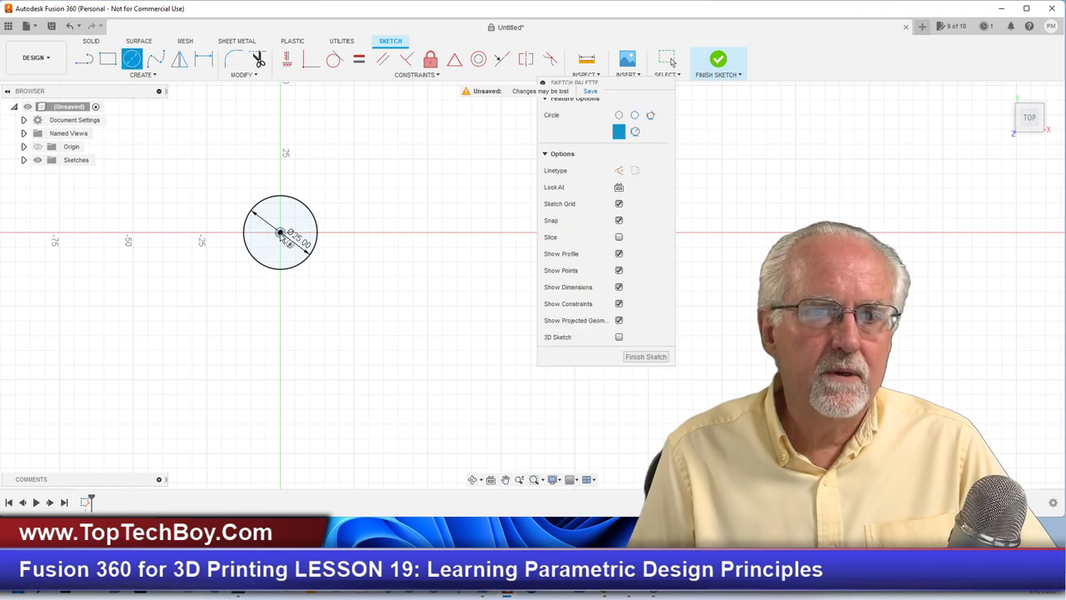
{"action": "left_click", "coordinate": [280, 233]}
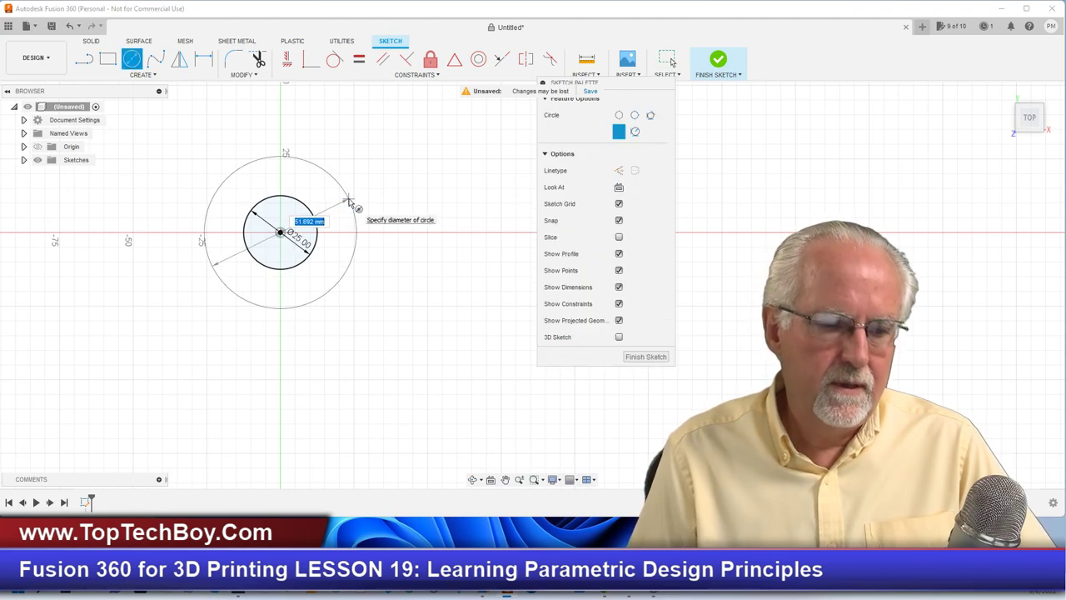
{"action": "type", "text": "35"}
{"action": "key", "text": "Return"}
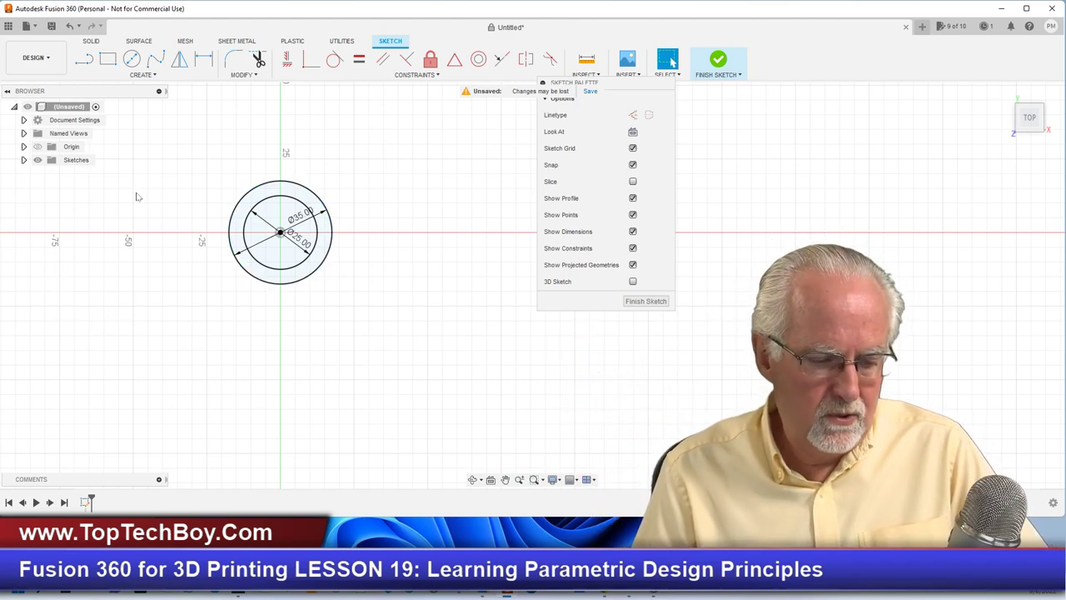
- Try to dimension the gap between the two concentric circles, declining a driven dimension
{"action": "key", "text": "d"}
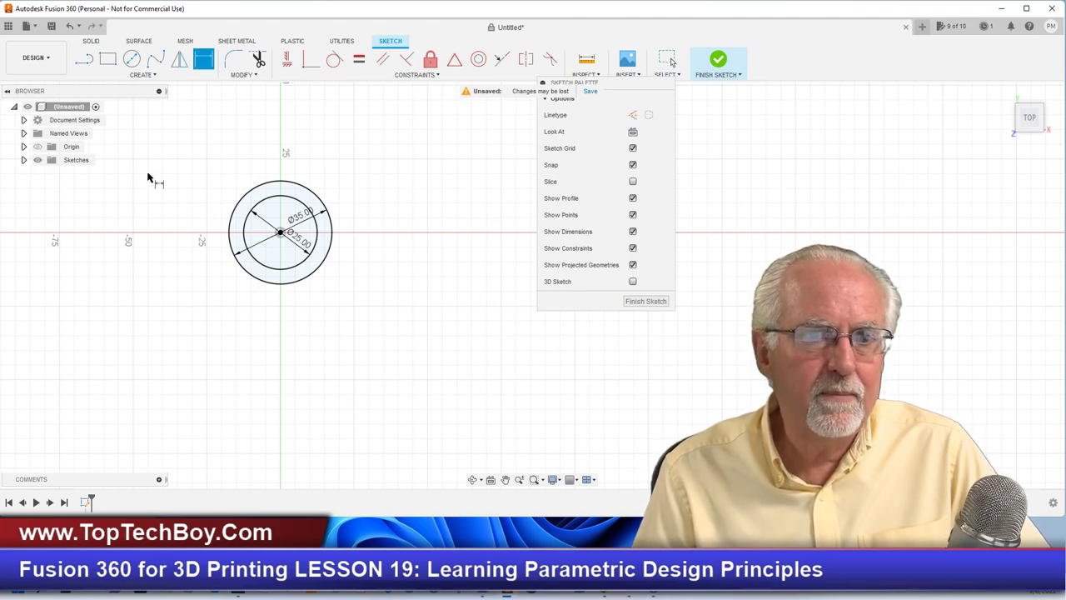
{"action": "left_click", "coordinate": [240, 215]}
{"action": "left_click", "coordinate": [237, 210]}
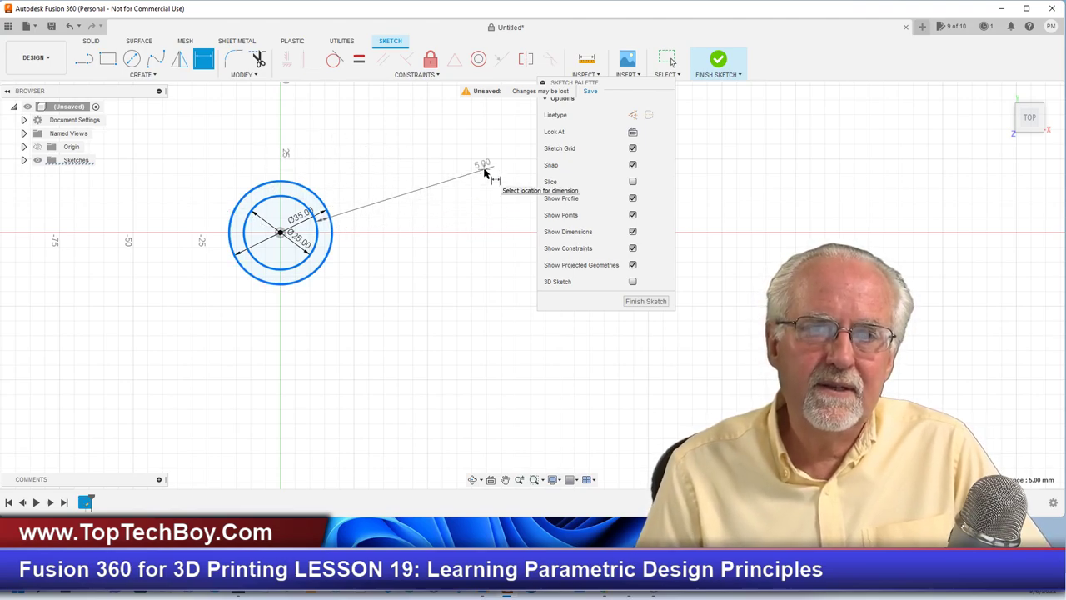
{"action": "left_click", "coordinate": [484, 170]}
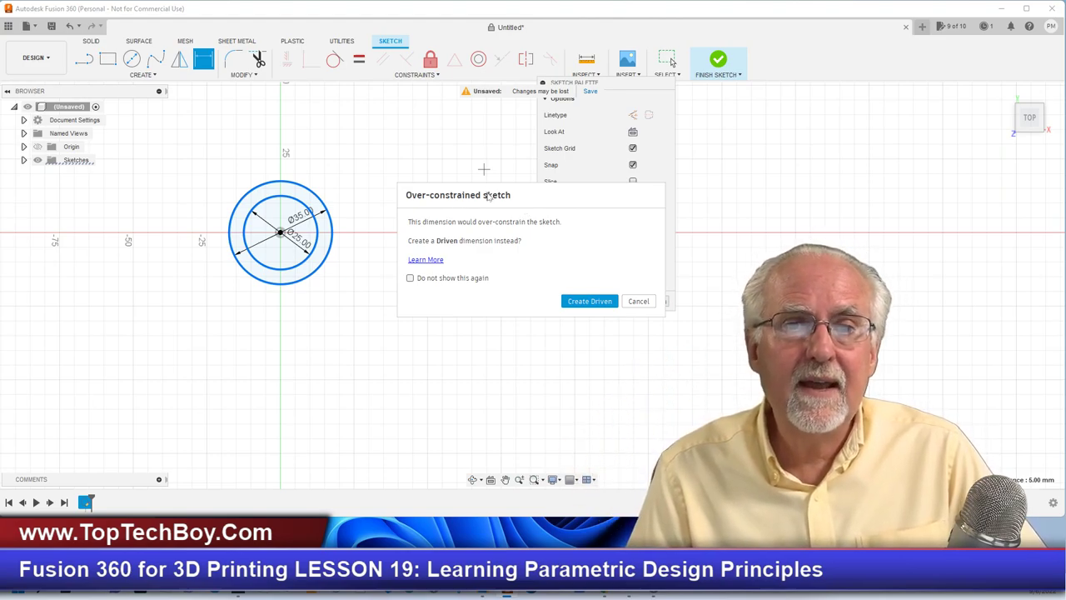
{"action": "left_click", "coordinate": [638, 301]}
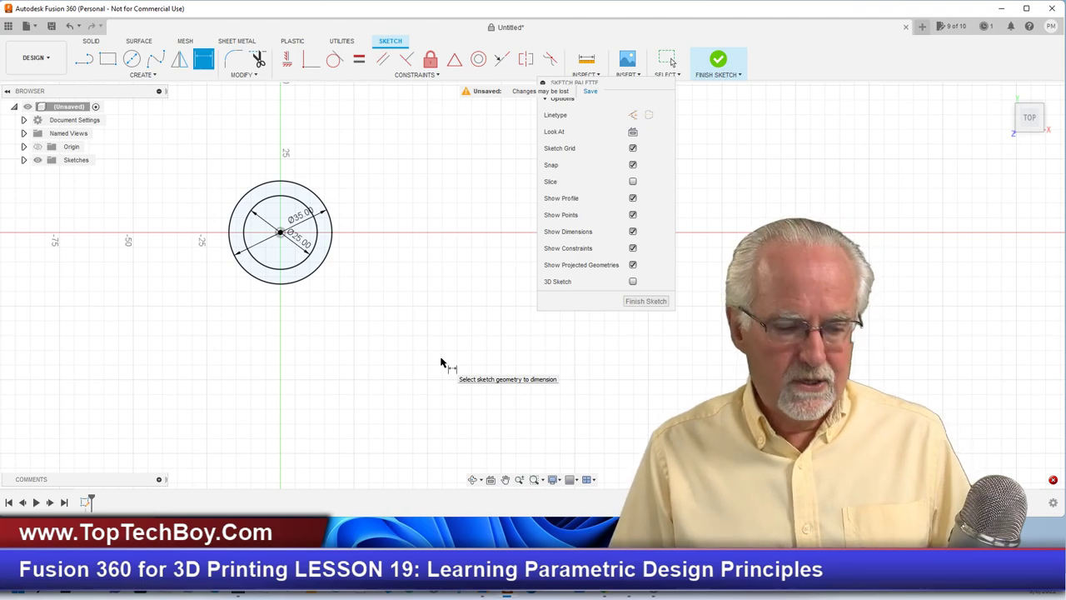
{"action": "key", "text": "Escape"}
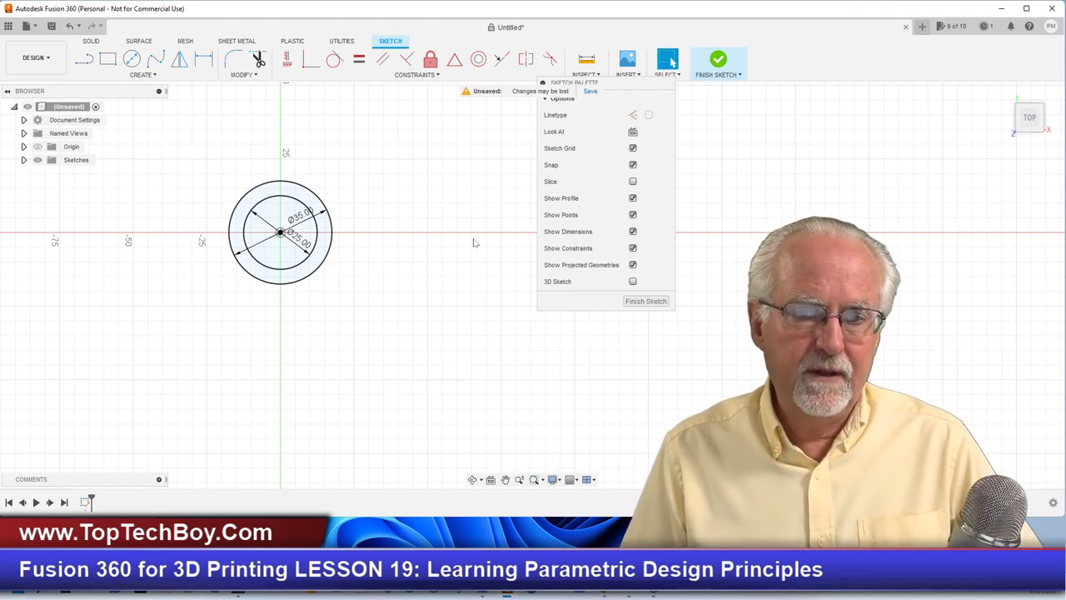
- Finish the circle sketch and open the saved glass-case design to view its two bodies
{"action": "left_click", "coordinate": [644, 301]}
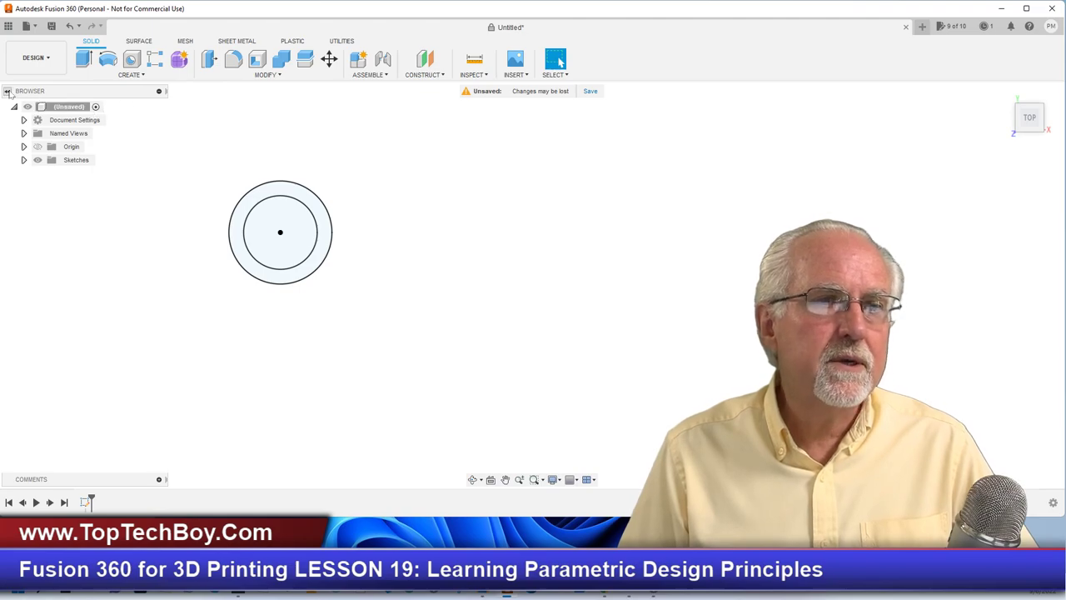
{"action": "left_click", "coordinate": [8, 26]}
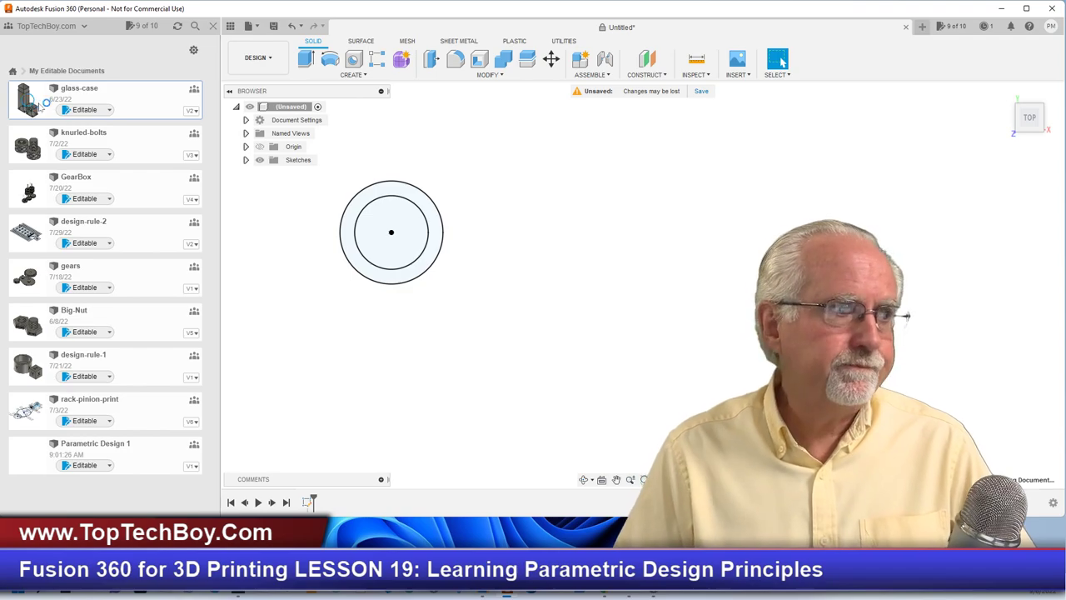
{"action": "scroll", "coordinate": [911, 291], "scroll_direction": "down", "scroll_amount": 2}
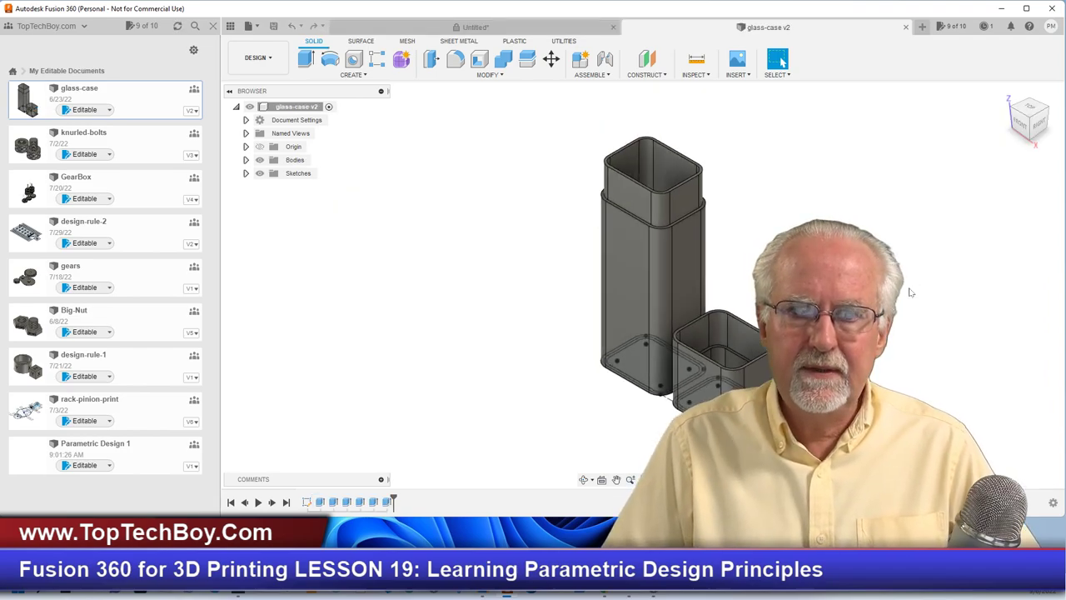
{"action": "scroll", "coordinate": [910, 291], "scroll_direction": "up", "scroll_amount": 4}
{"action": "scroll", "coordinate": [594, 291], "scroll_direction": "down", "scroll_amount": 3}
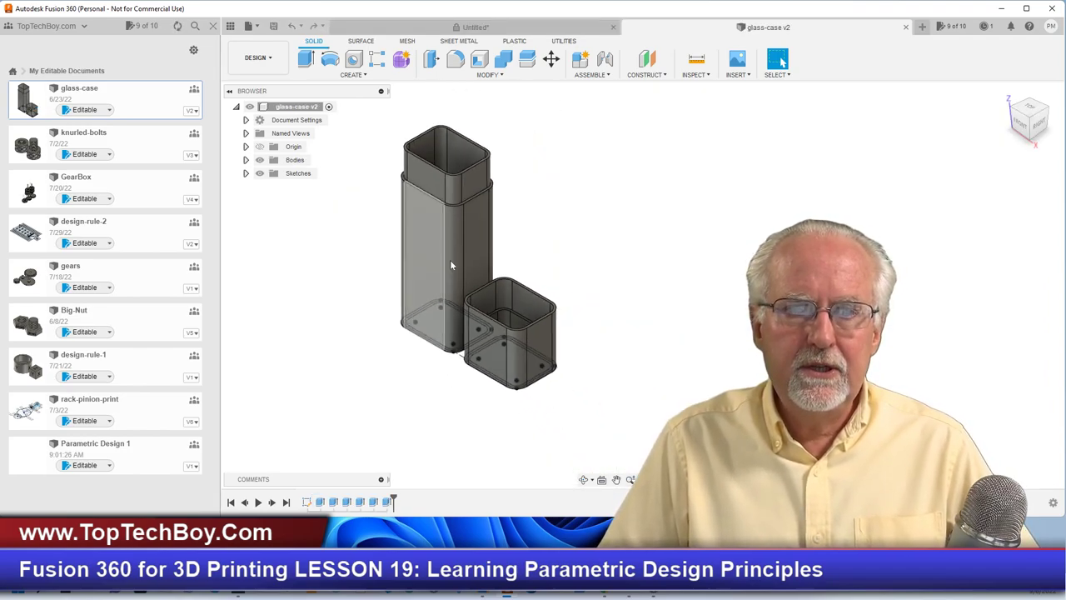